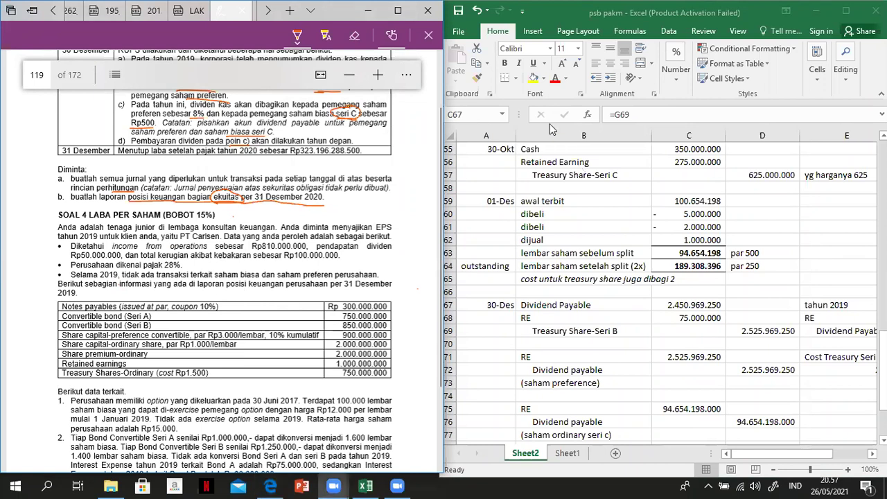
# Clear the "PT Mangga Muda Indonesia", "SOFP Partial (Equity)" and date heading lines from B82:B84 of Sheet2.
pyautogui.click(538, 275)
pyautogui.press('Down')
pyautogui.press('Down')
pyautogui.press('Down')
pyautogui.press('Down')
pyautogui.press('Down')
pyautogui.press('Down')
pyautogui.press('Down')
pyautogui.press('Down')
pyautogui.press('Down')
pyautogui.press('Down')
pyautogui.press('Down')
pyautogui.press('Down')
pyautogui.press('Down')
pyautogui.press('Down')
pyautogui.press('Down')
pyautogui.press('Down')
pyautogui.press('Down')
pyautogui.press('Down')
pyautogui.press('Down')
pyautogui.press('Down')
pyautogui.press('Down')
pyautogui.press('Down')
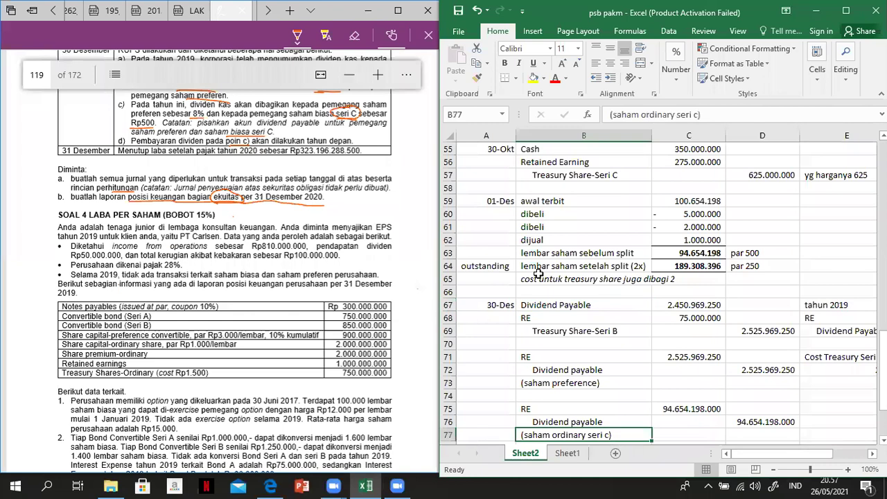
pyautogui.press('Left')
pyautogui.press('Up')
pyautogui.press('Up')
pyautogui.press('Up')
pyautogui.press('Up')
pyautogui.press('Up')
pyautogui.press('Up')
pyautogui.press('Up')
pyautogui.press('Up')
pyautogui.press('Up')
pyautogui.press('Up')
pyautogui.press('Up')
pyautogui.press('Up')
pyautogui.press('Up')
pyautogui.press('Up')
pyautogui.press('Up')
pyautogui.press('Up')
pyautogui.press('Right')
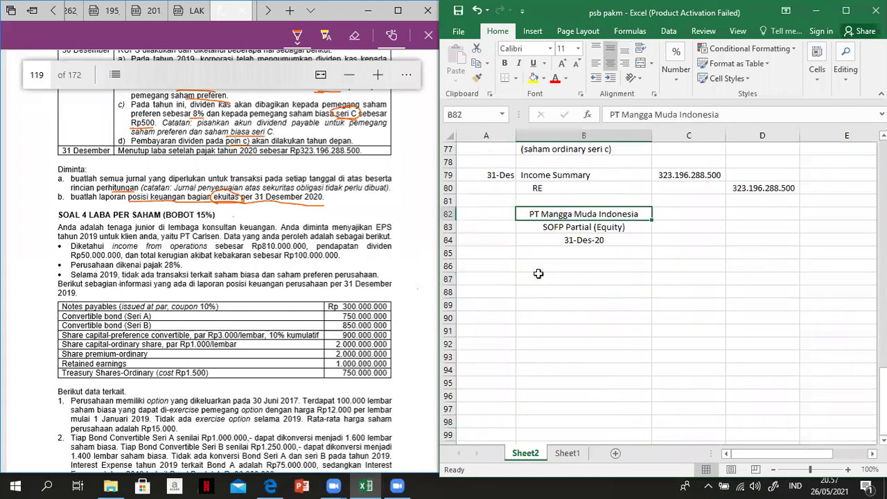
pyautogui.hotkey('shift', 'Down')
pyautogui.hotkey('shift', 'Down')
pyautogui.press('Delete')
# Enter the section heading "LABA PER SAHAM" in cell A84.
pyautogui.press('Left')
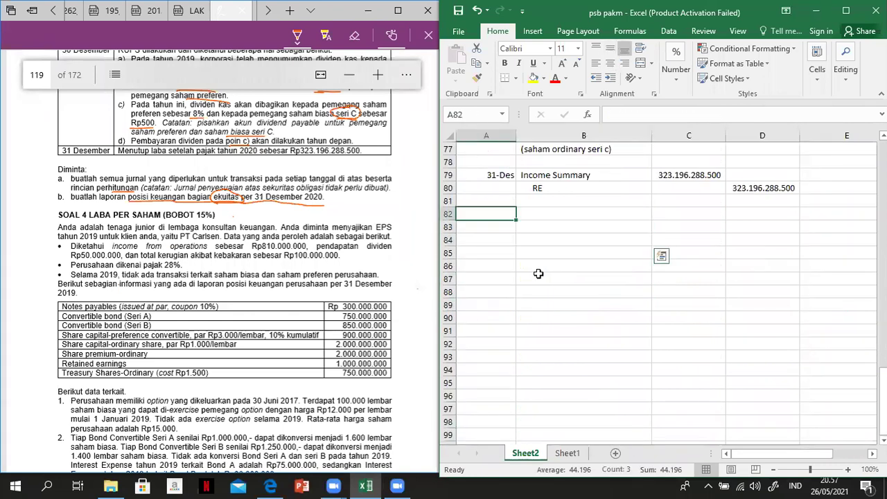
pyautogui.press('Down')
pyautogui.press('Down')
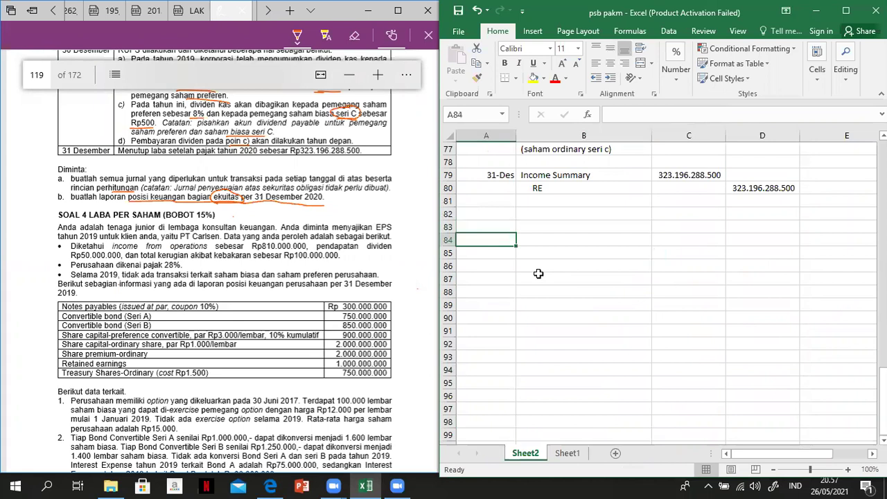
pyautogui.write('LABA PER SAHAM')
pyautogui.press('Return')
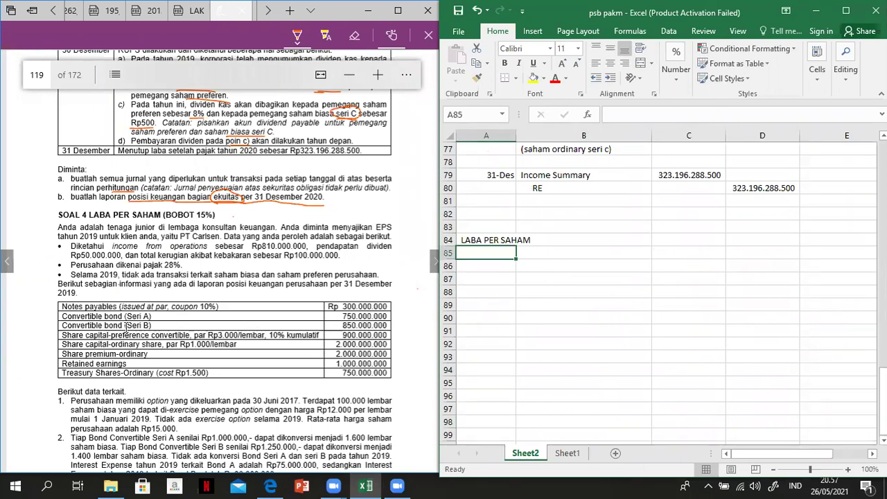
# Switch to the PDF and mark the Convertible bond (Seri A) and (Seri B) table rows with ink lines.
pyautogui.moveTo(63, 316); pyautogui.dragTo(150, 316)
pyautogui.moveTo(64, 325); pyautogui.dragTo(151, 325)
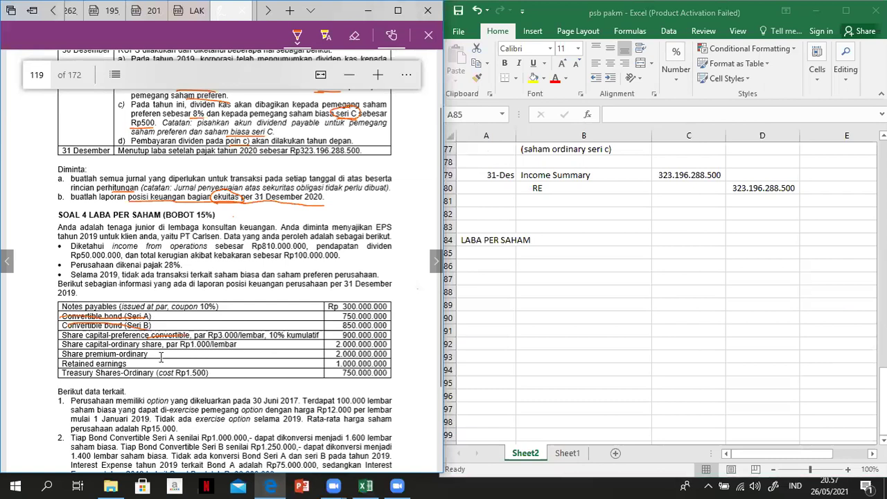
# Switch to Excel and write the earnings-per-share formula text "Net income - dividend preference / Wansho" in cell B85.
pyautogui.press('capslock')
pyautogui.click(560, 255)
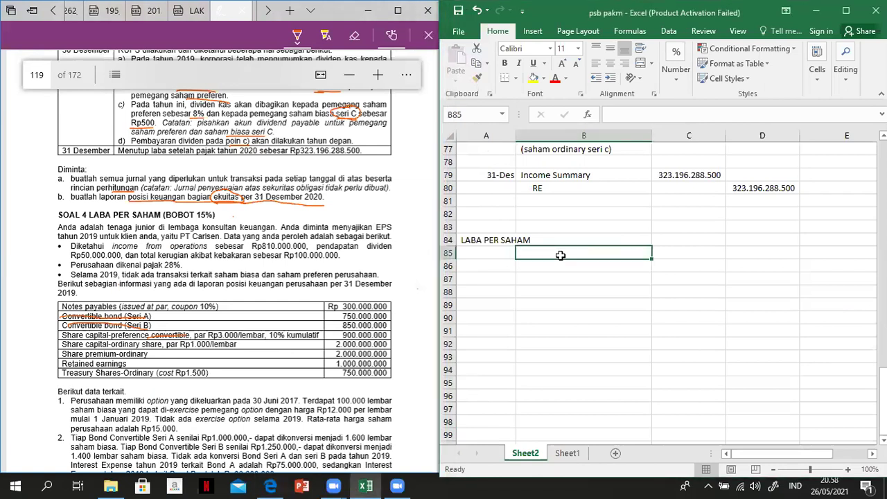
pyautogui.write('n')
pyautogui.press('capslock')
pyautogui.write('ET')
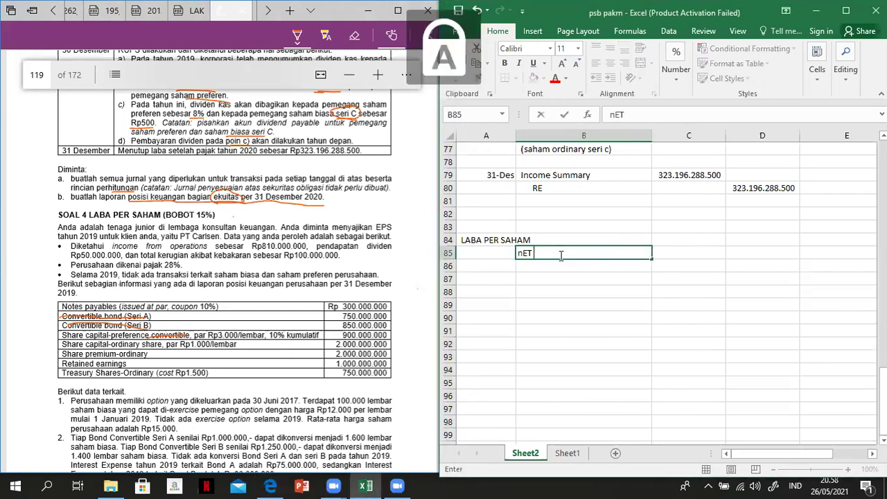
pyautogui.write(' income - ')
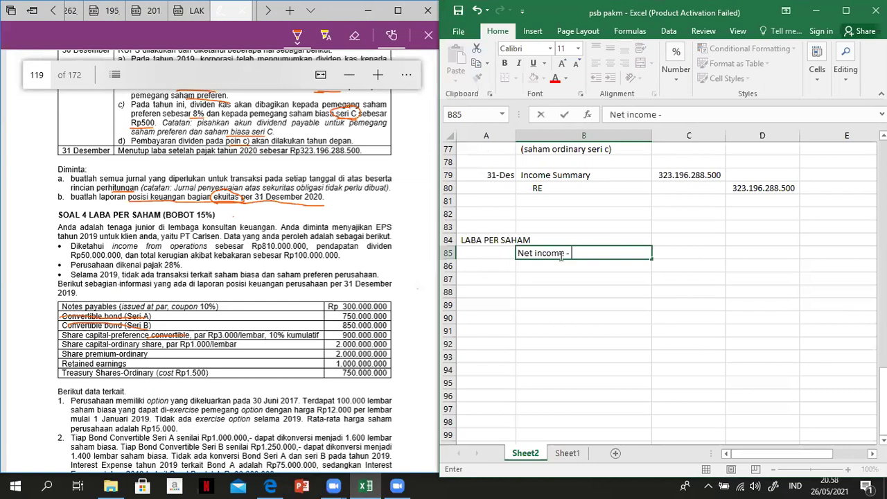
pyautogui.write('dividend preference')
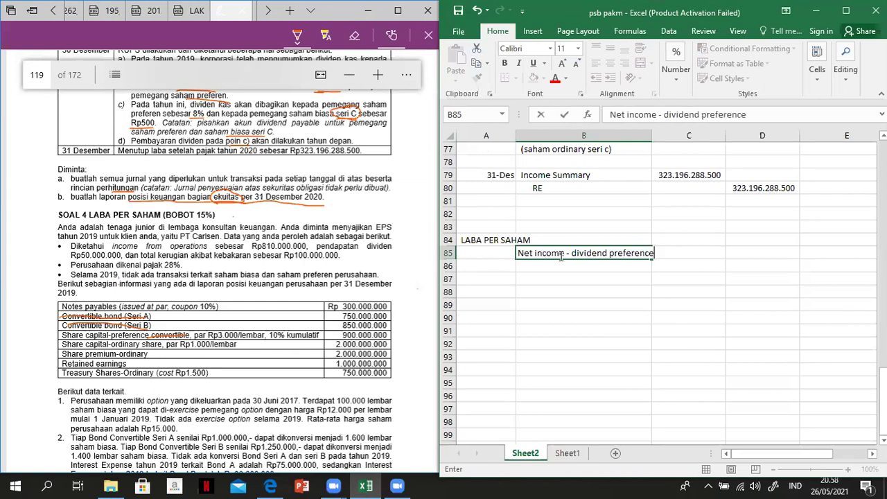
pyautogui.write(' /')
pyautogui.press('capslock')
pyautogui.write('W')
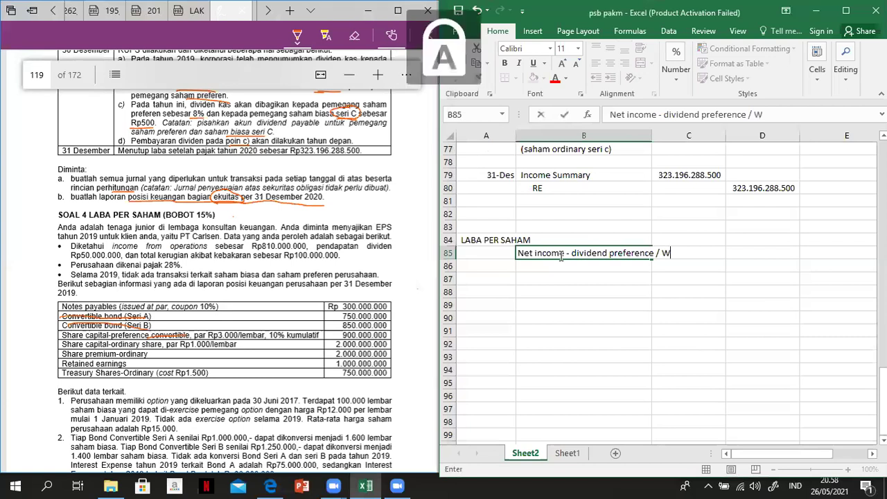
pyautogui.write('nasho')
pyautogui.press('BackSpace')
pyautogui.press('BackSpace')
pyautogui.press('BackSpace')
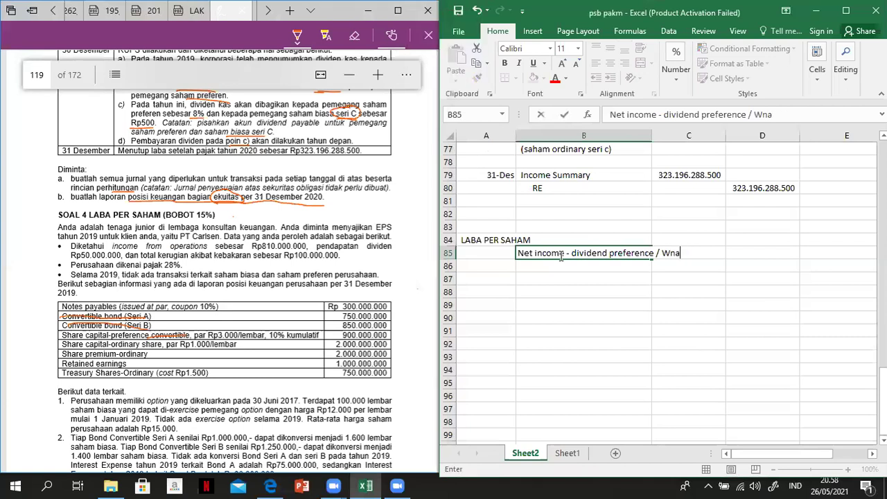
pyautogui.press('BackSpace')
pyautogui.press('BackSpace')
pyautogui.write('anshi')
pyautogui.press('BackSpace')
pyautogui.write('o')
# Enclose "Net income - dividend preference" in parentheses within the formula text in B85.
pyautogui.click(518, 253)
pyautogui.write('(')
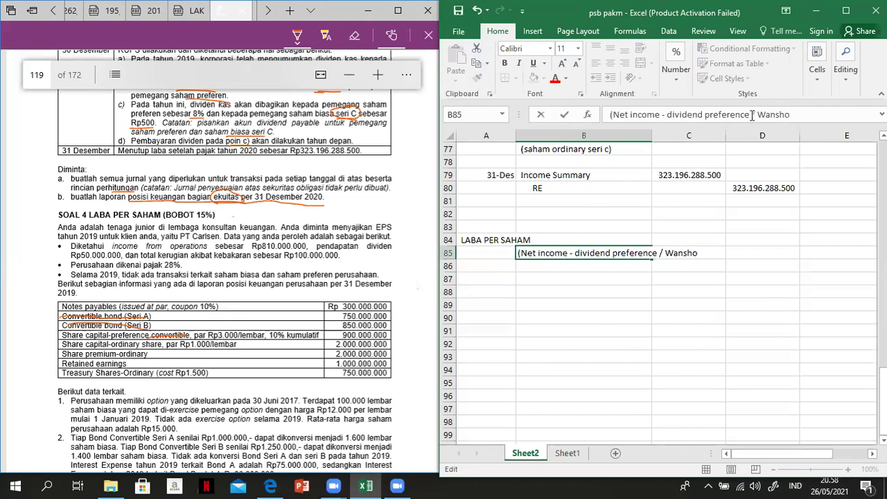
pyautogui.write(')')
pyautogui.press('Return')
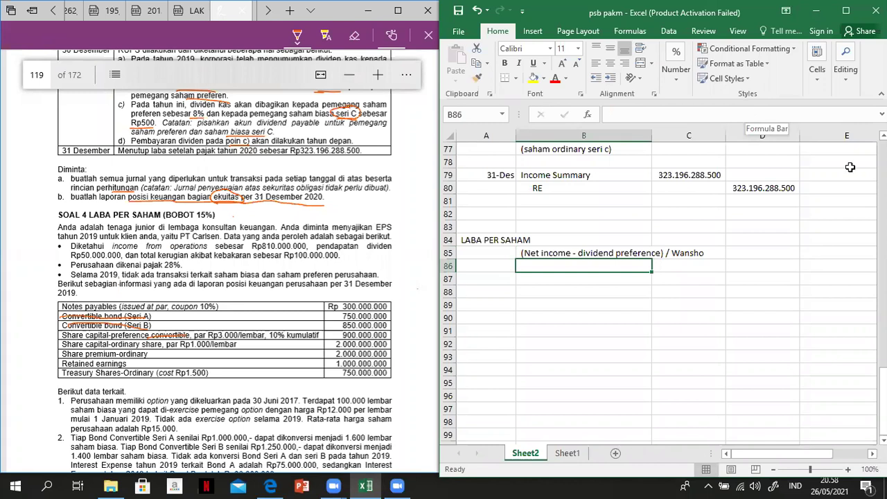
# Label cell B87 "Income From Operation" and circle the matching Rp810.000.000 figure in the PDF question text.
pyautogui.click(532, 277)
pyautogui.write('Income ')
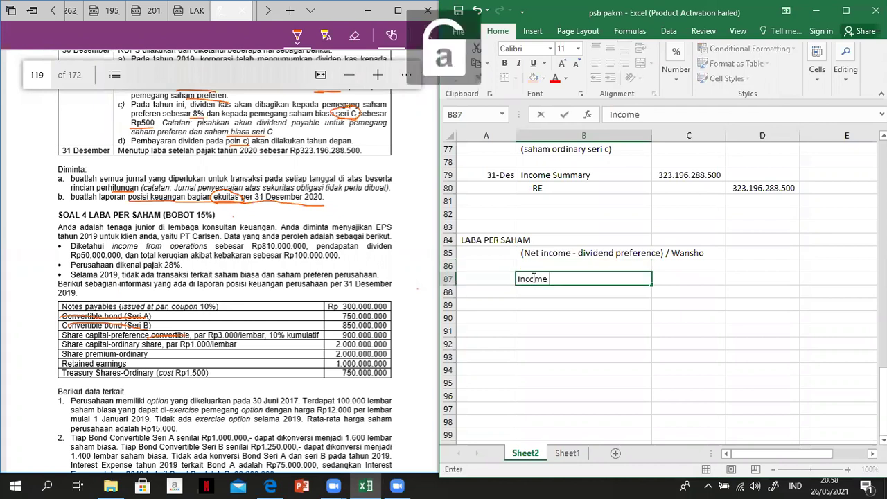
pyautogui.write('From Operation')
pyautogui.press('Tab')
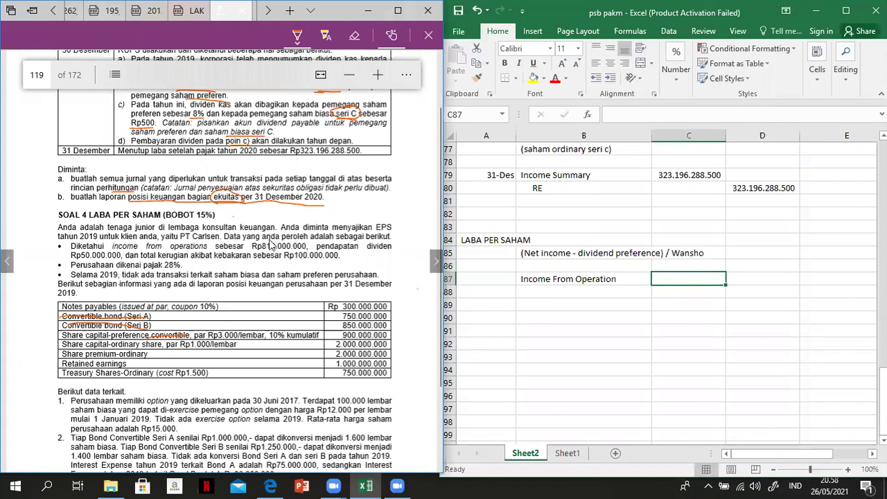
pyautogui.moveTo(249, 248)
pyautogui.mouseDown()
pyautogui.moveTo(249, 257)
pyautogui.moveTo(312, 255)
pyautogui.moveTo(260, 247)
pyautogui.mouseUp()
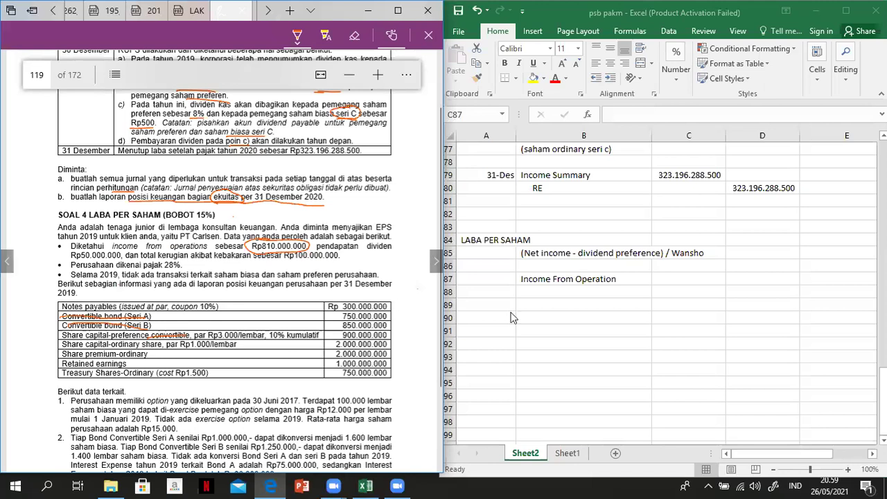
# Back in Excel, add the line label "Financing Cost (Int Exp)" in cell B88.
pyautogui.click(551, 286)
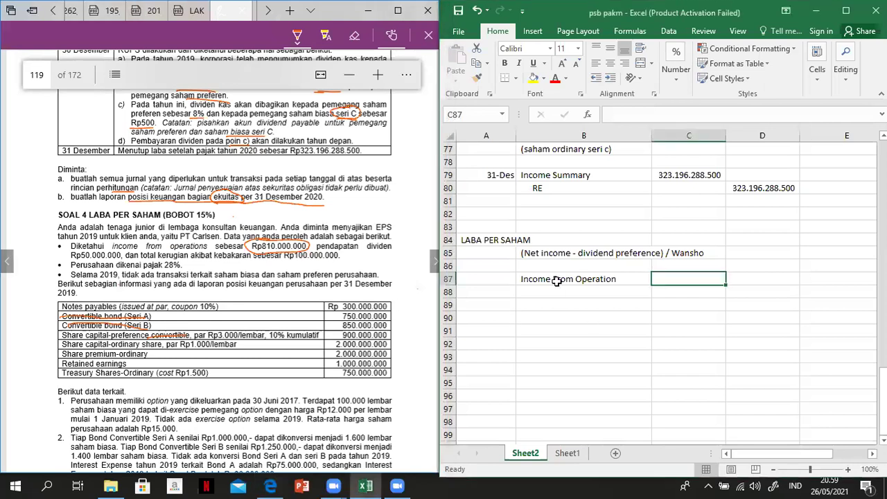
pyautogui.click(549, 289)
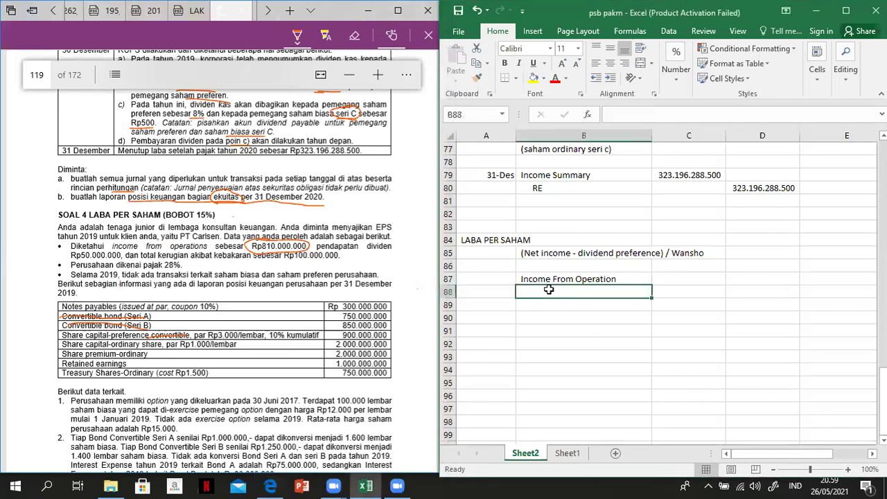
pyautogui.write('Fi')
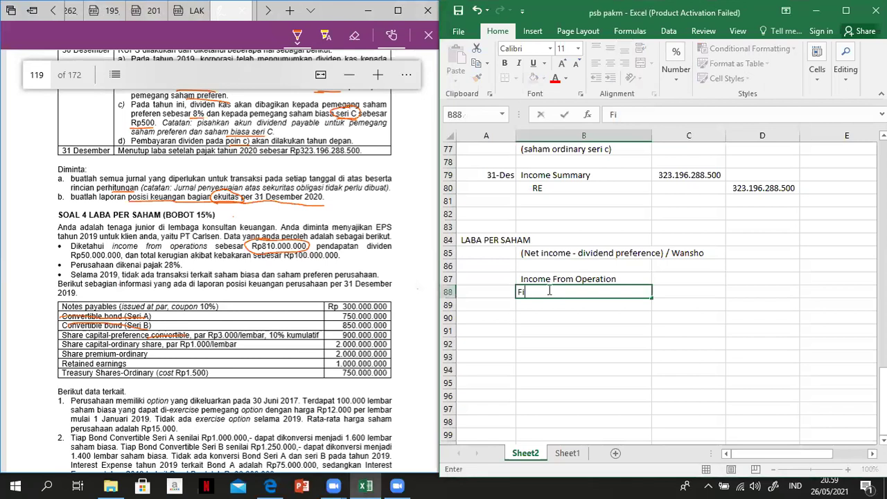
pyautogui.write('nancing Co')
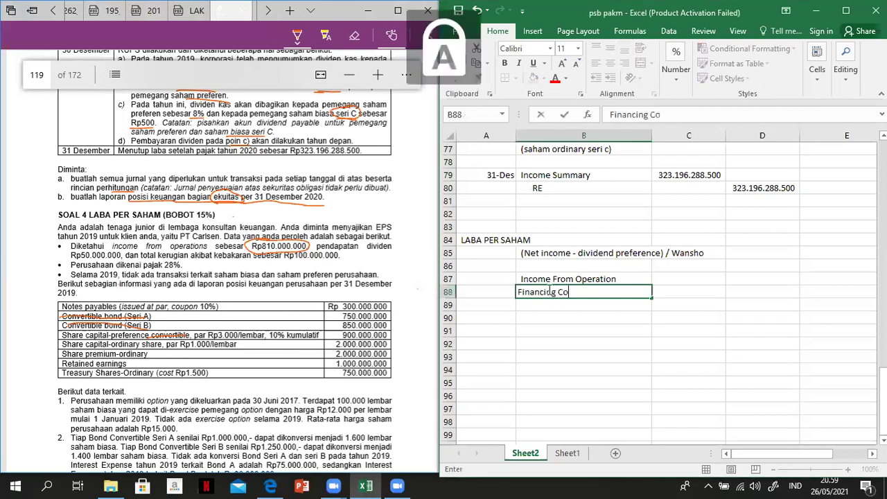
pyautogui.write('st (U')
pyautogui.press('capslock')
pyautogui.write('n')
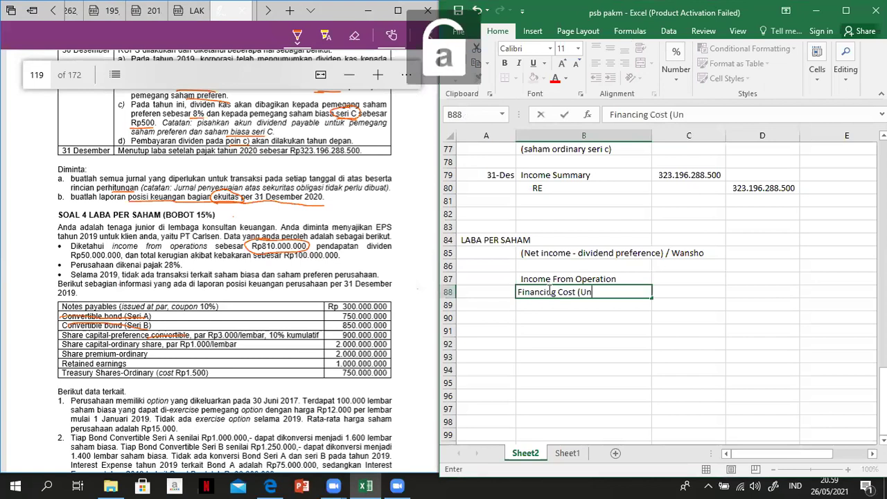
pyautogui.press('BackSpace')
pyautogui.press('BackSpace')
pyautogui.write('Int Exp)')
pyautogui.press('Return')
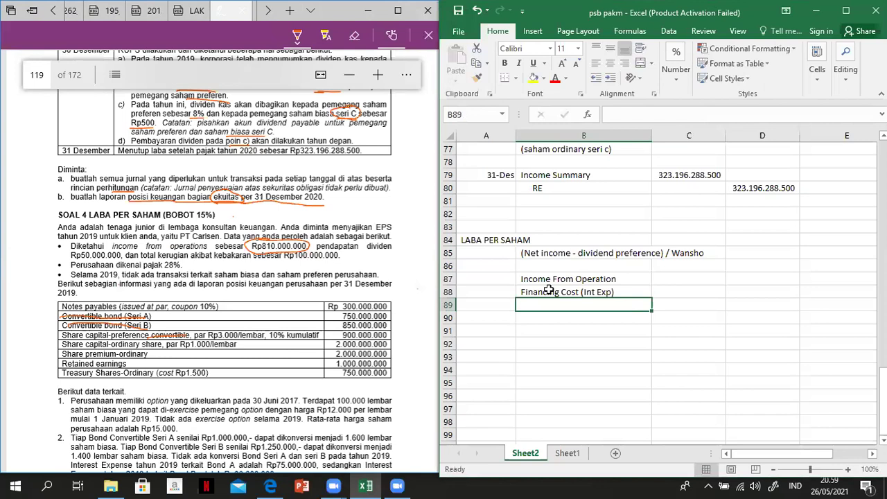
# Add the line label "Income Before Income Tax" in cell B89.
pyautogui.write('Incm')
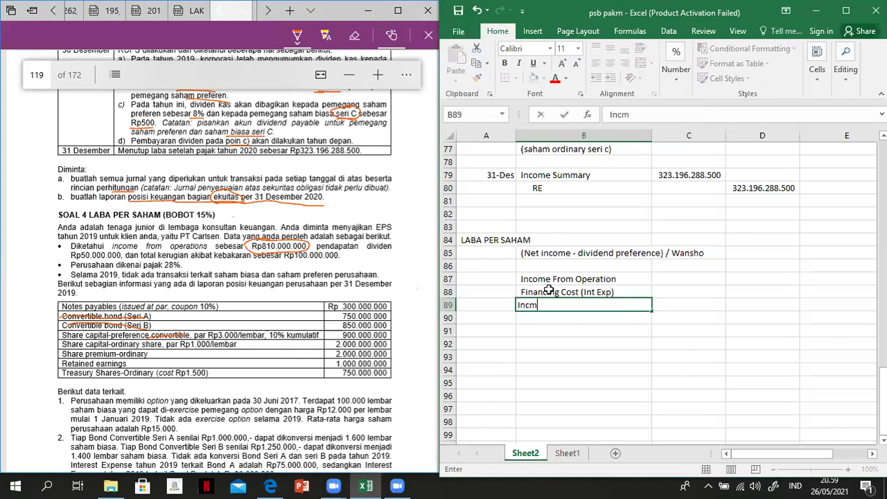
pyautogui.press('BackSpace')
pyautogui.write('ome B')
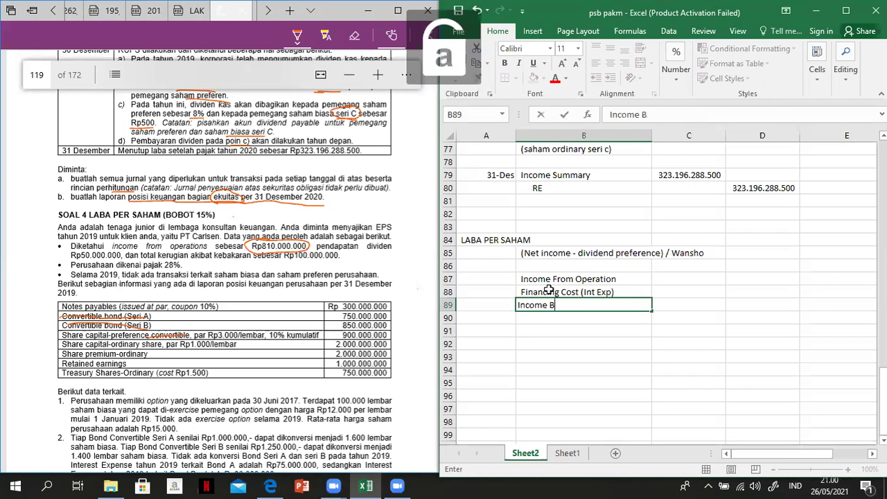
pyautogui.write('efore Incom')
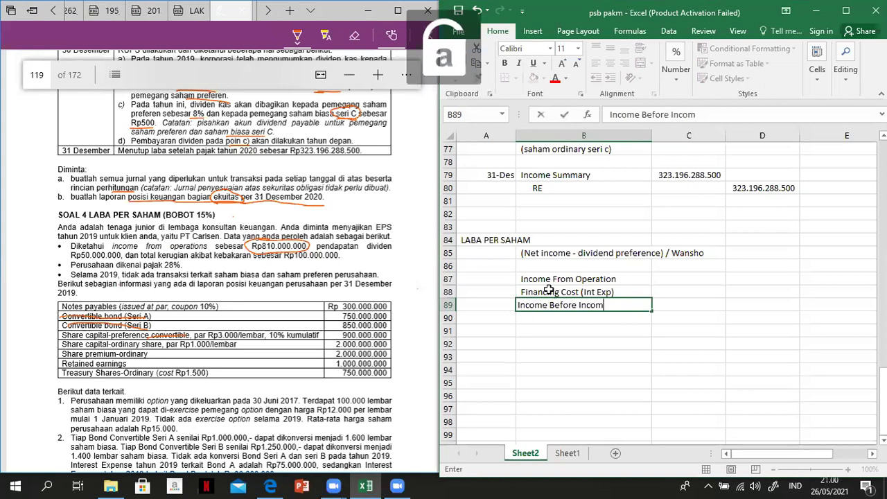
pyautogui.write('e Tax')
pyautogui.press('Return')
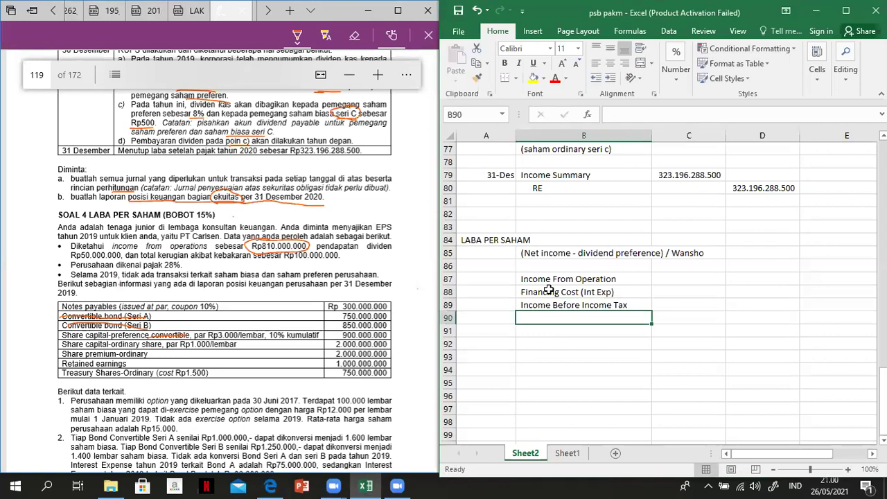
# Add the line label "Income Tax Expense" in cell B90.
pyautogui.write('Inco')
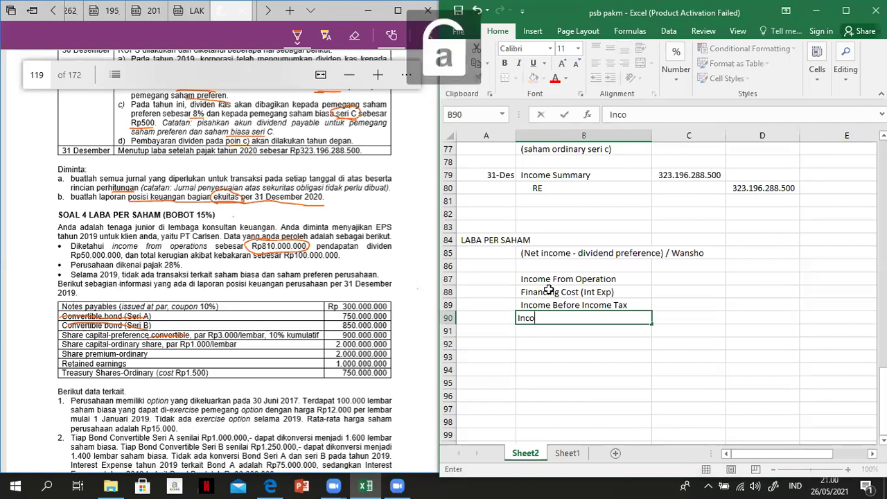
pyautogui.write('me Tax Expense')
pyautogui.press('Return')
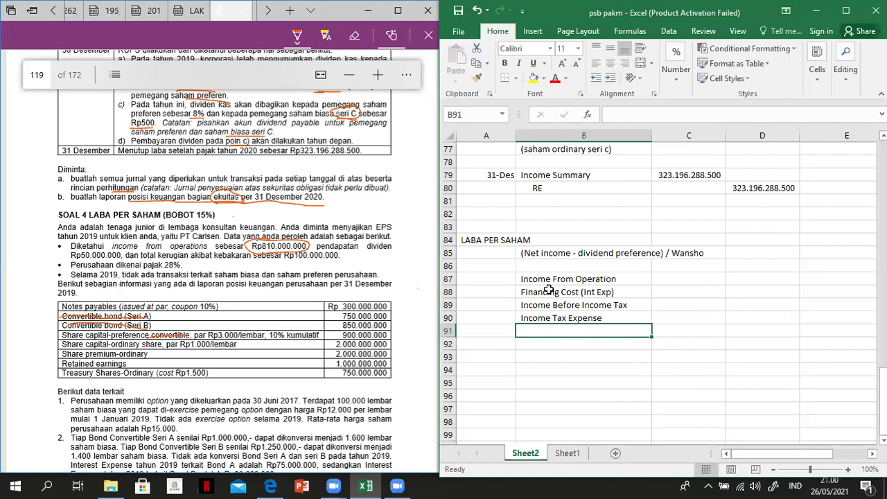
# Add the line label "Income from continuing operation" in cell B91.
pyautogui.write('Inc')
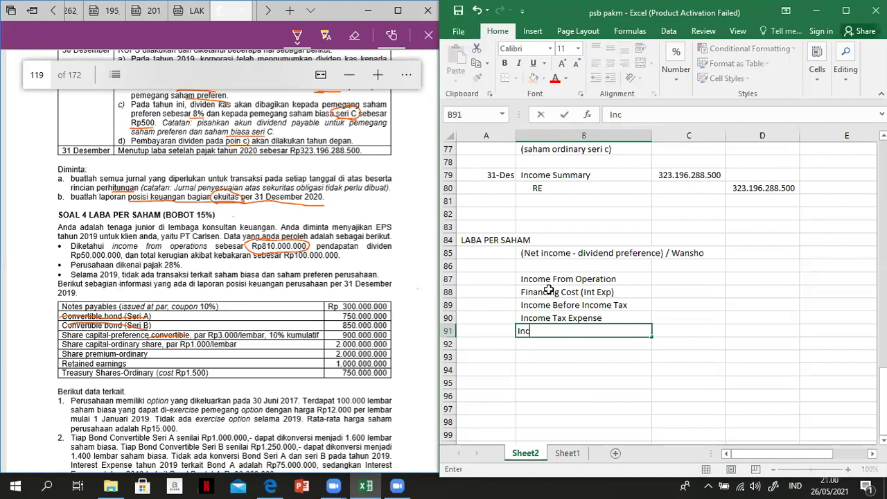
pyautogui.write('ome f')
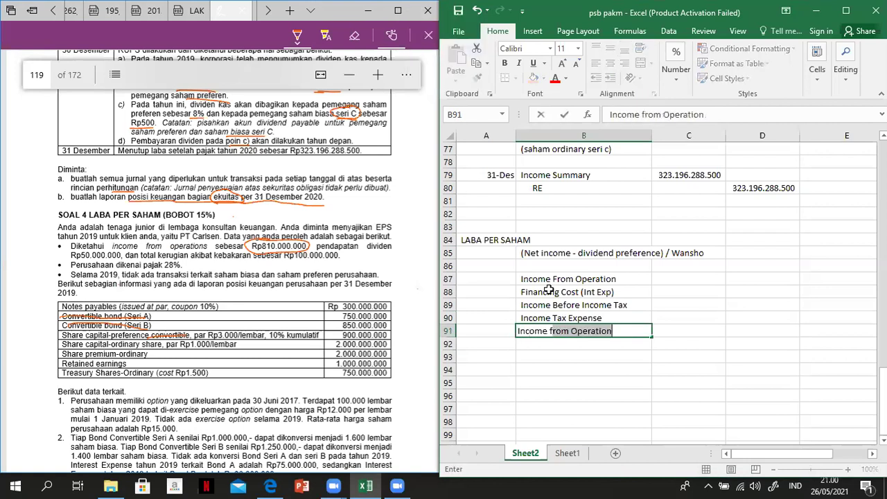
pyautogui.write('rom conti')
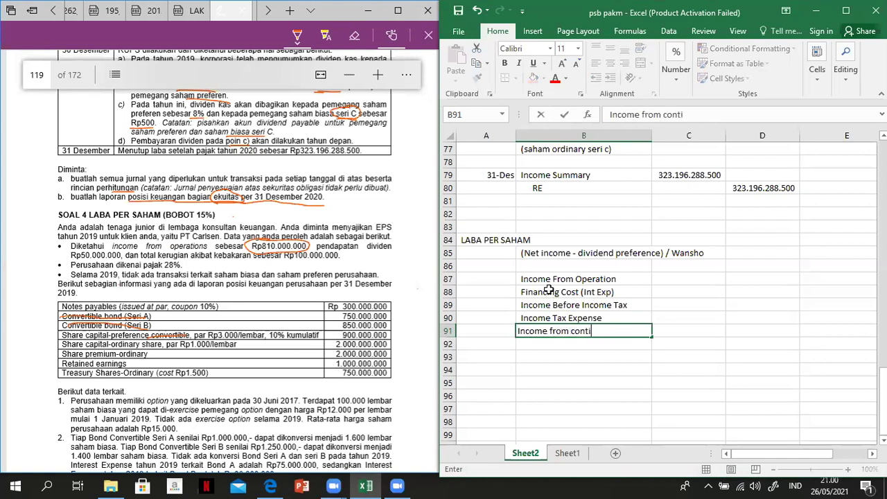
pyautogui.write('nuing')
pyautogui.write('operati')
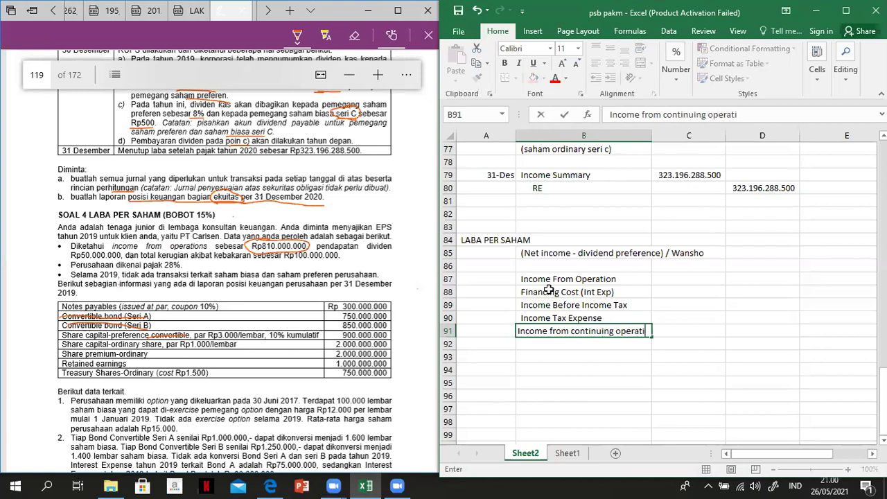
pyautogui.write('on')
pyautogui.press('Return')
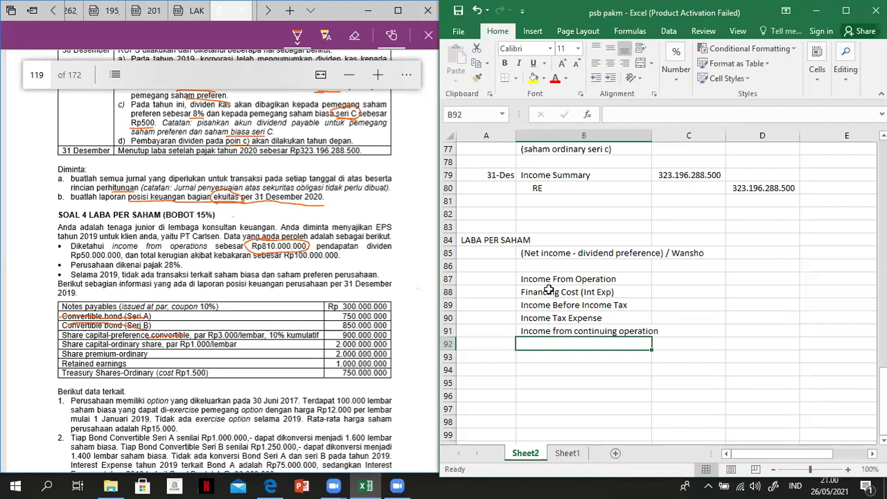
# Add the line label "Discontinued Operation, net" in cell B92.
pyautogui.write('Dis')
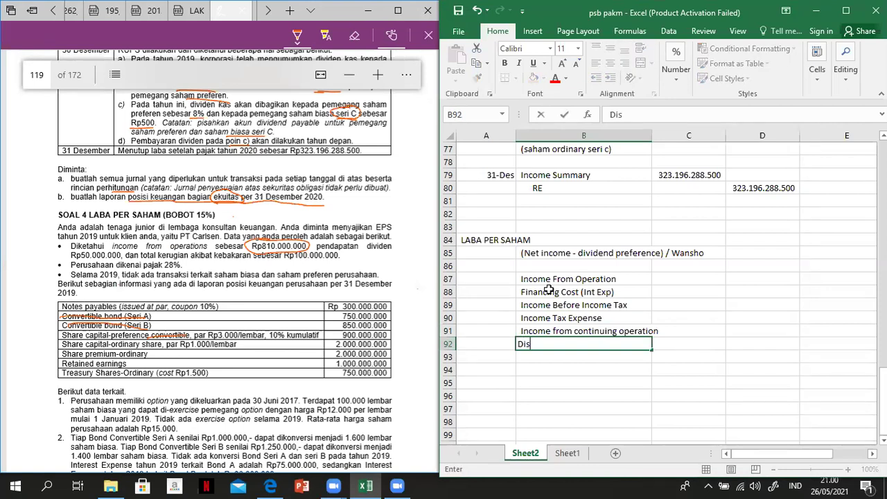
pyautogui.write('continued Op')
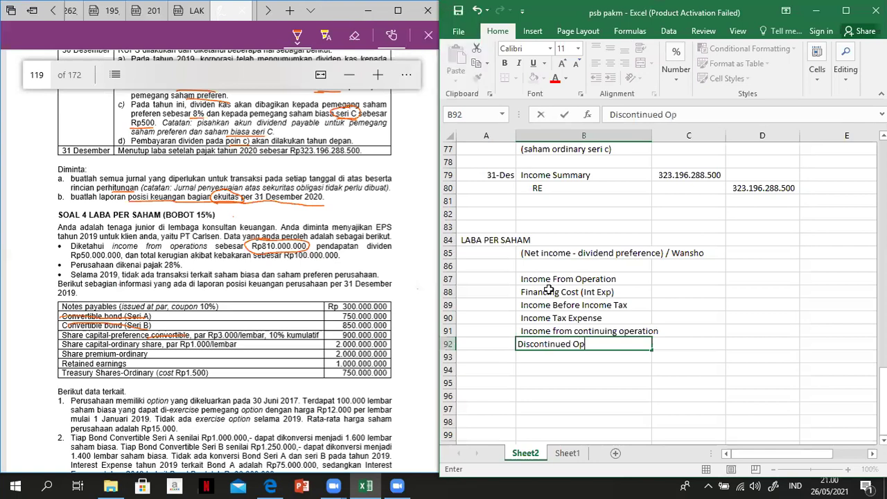
pyautogui.write('eration, net')
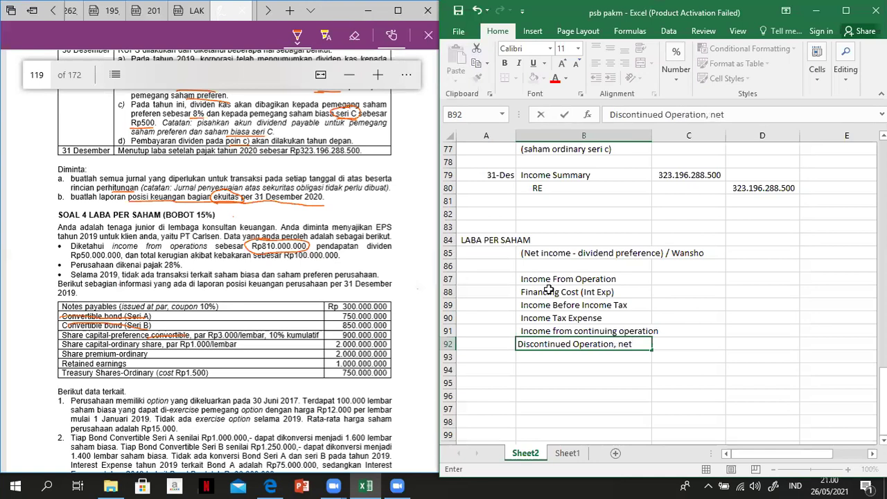
pyautogui.press('Return')
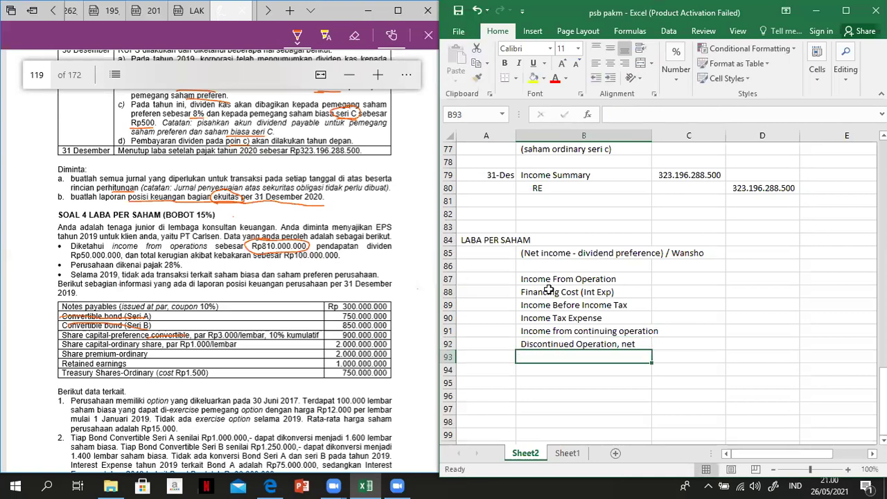
# Add the line label "Net Income" in cell B93.
pyautogui.write('Nwt')
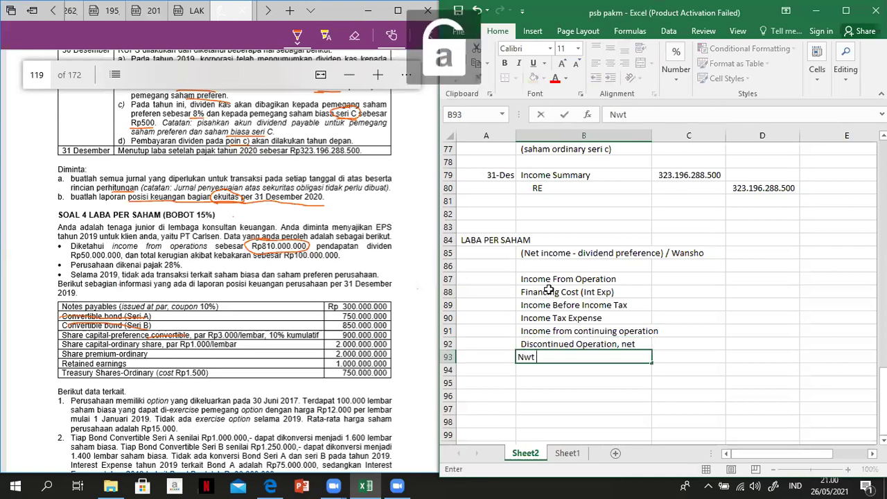
pyautogui.press('BackSpace')
pyautogui.press('BackSpace')
pyautogui.press('BackSpace')
pyautogui.write('et')
pyautogui.press('capslock')
pyautogui.write('I')
pyautogui.press('capslock')
pyautogui.write('ncome')
pyautogui.press('Up')
pyautogui.click(548, 291)
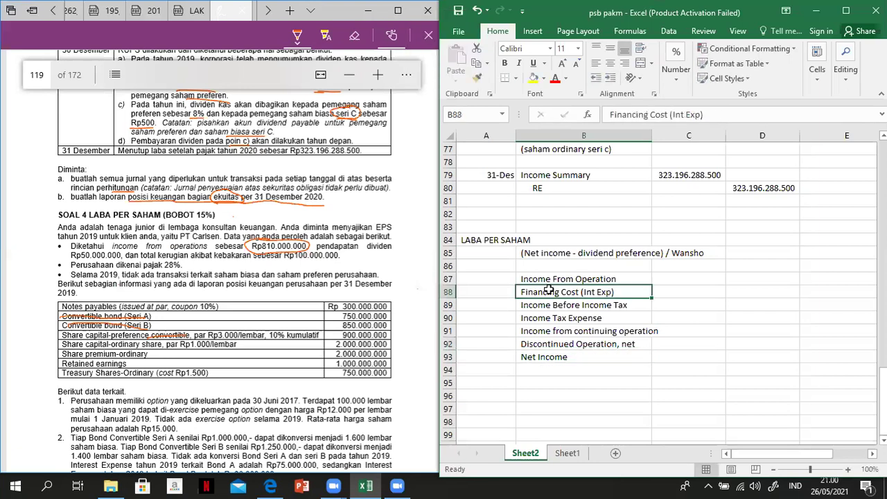
pyautogui.press('Up')
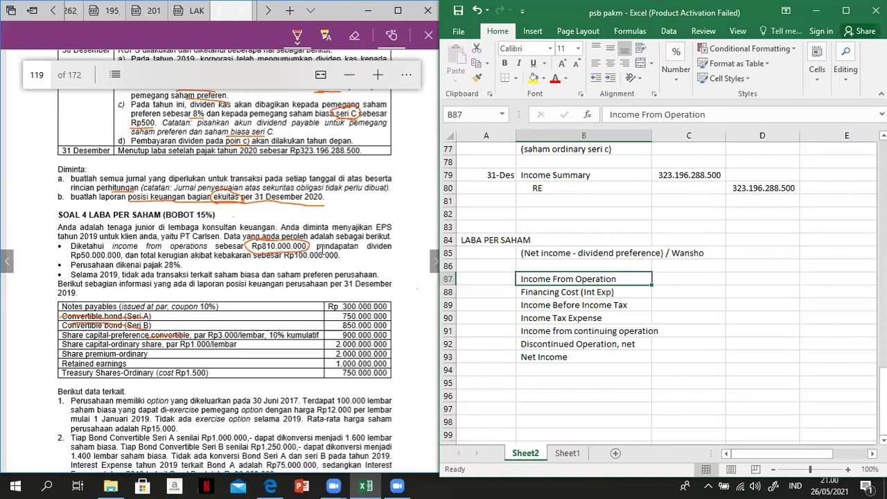
# Switch to the PDF and ink-mark the dividend income of Rp50.000.000, strike through "pendapatan dividen" and underline the total fire loss.
pyautogui.click(326, 255)
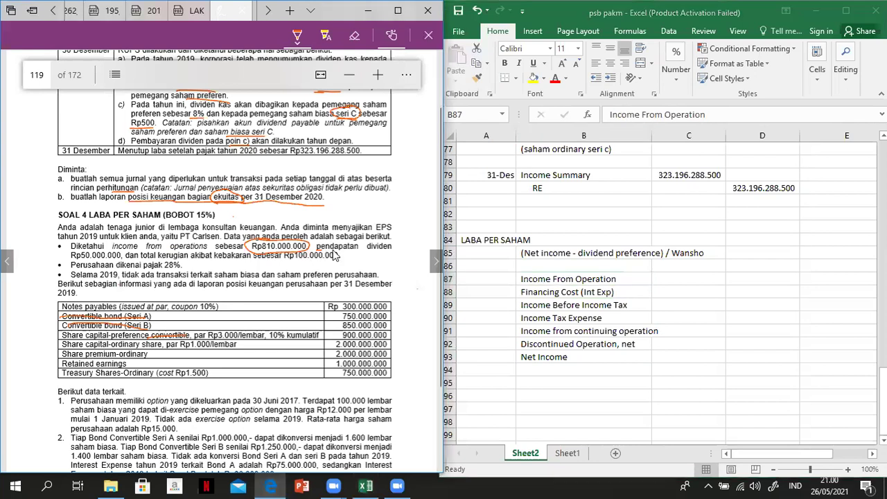
pyautogui.moveTo(399, 253); pyautogui.dragTo(396, 250)
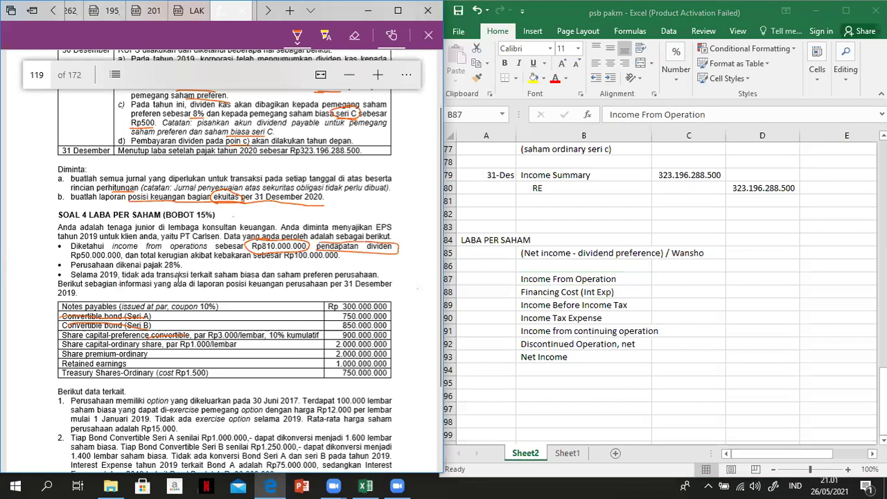
pyautogui.moveTo(88, 262)
pyautogui.mouseDown()
pyautogui.moveTo(65, 255)
pyautogui.moveTo(102, 255)
pyautogui.mouseUp()
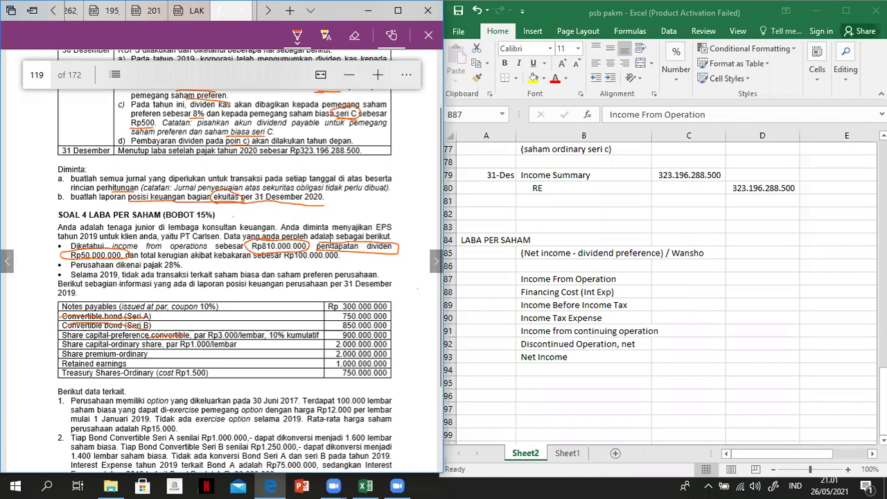
pyautogui.moveTo(361, 251)
pyautogui.mouseDown()
pyautogui.moveTo(397, 247)
pyautogui.moveTo(405, 255)
pyautogui.moveTo(351, 256)
pyautogui.mouseUp()
pyautogui.moveTo(143, 258); pyautogui.dragTo(229, 262)
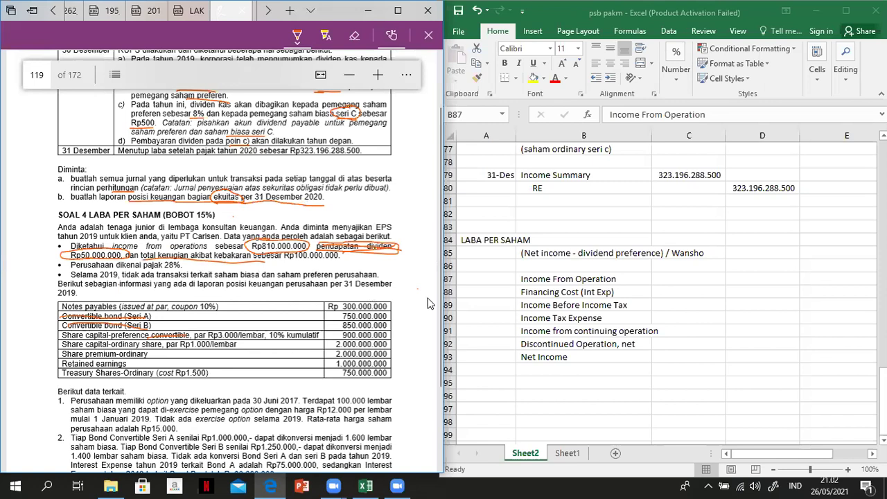
# Back in Excel, enter 810000000 as the Income From Operation amount in cell C87.
pyautogui.hotkey('alt', 'Tab')
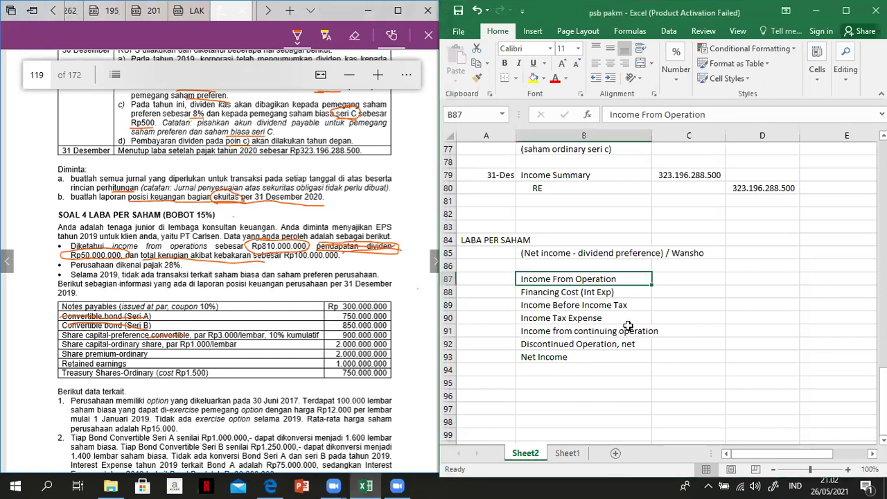
pyautogui.click(670, 298)
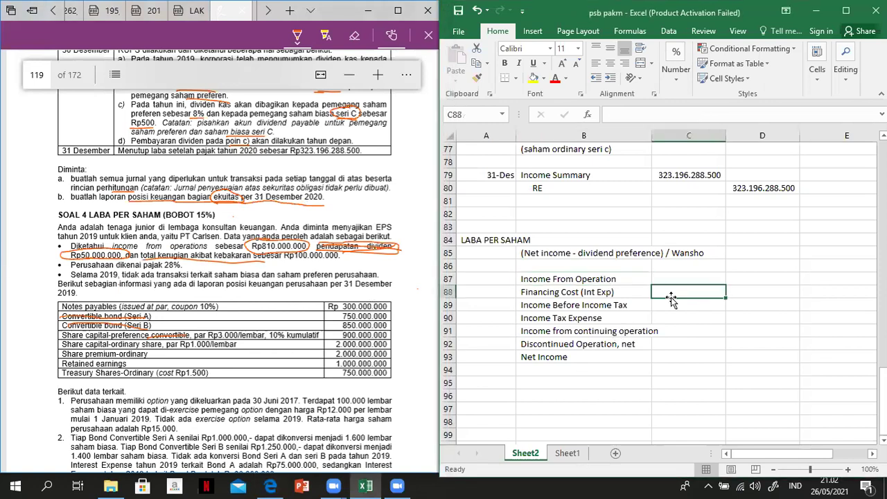
pyautogui.click(667, 278)
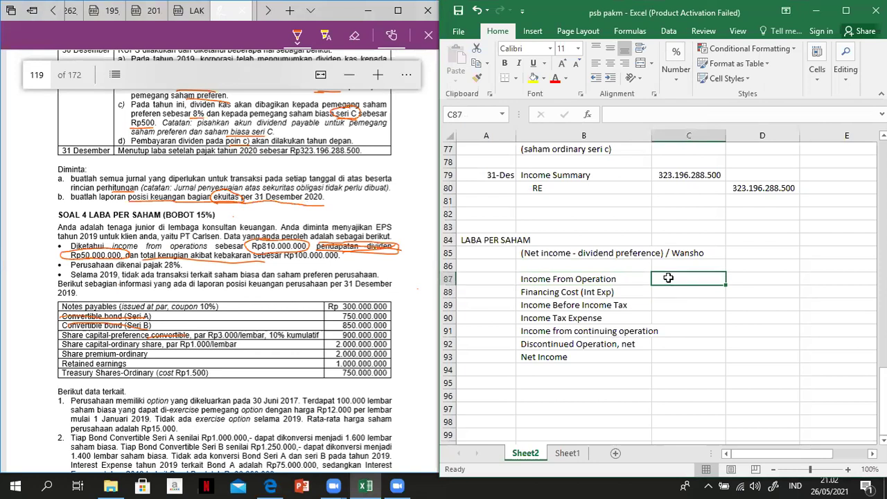
pyautogui.write('81')
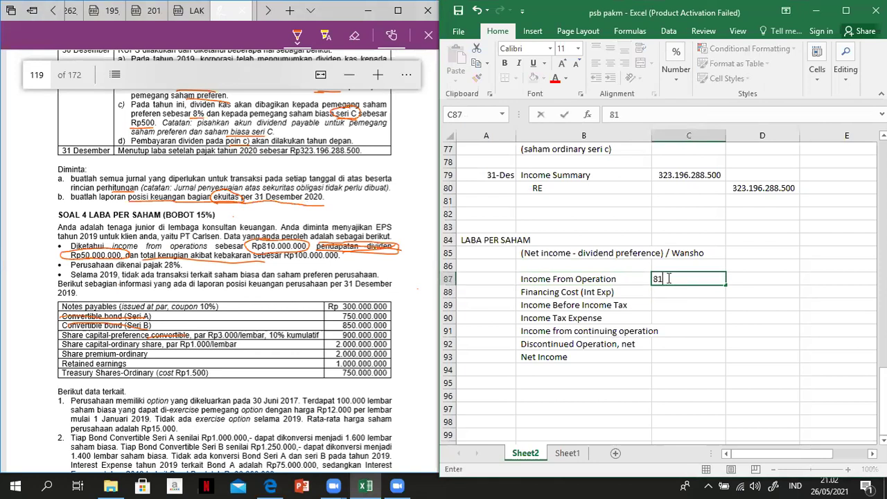
pyautogui.write('0000000')
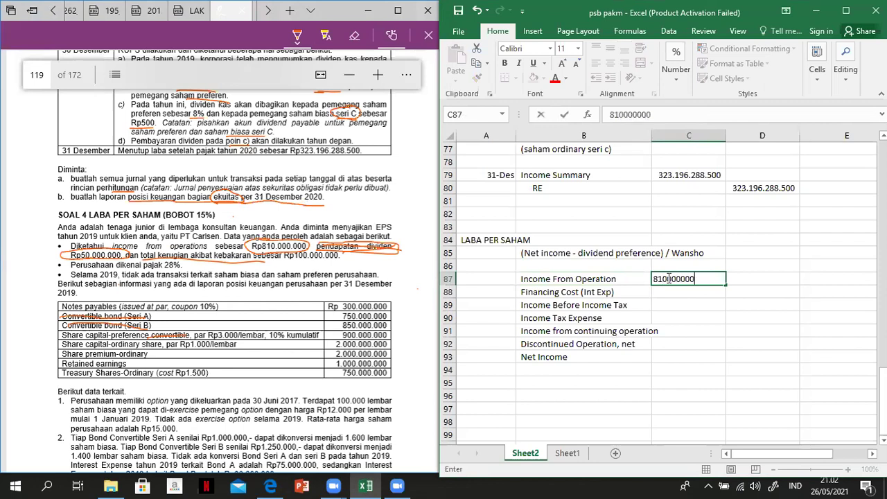
pyautogui.press('Return')
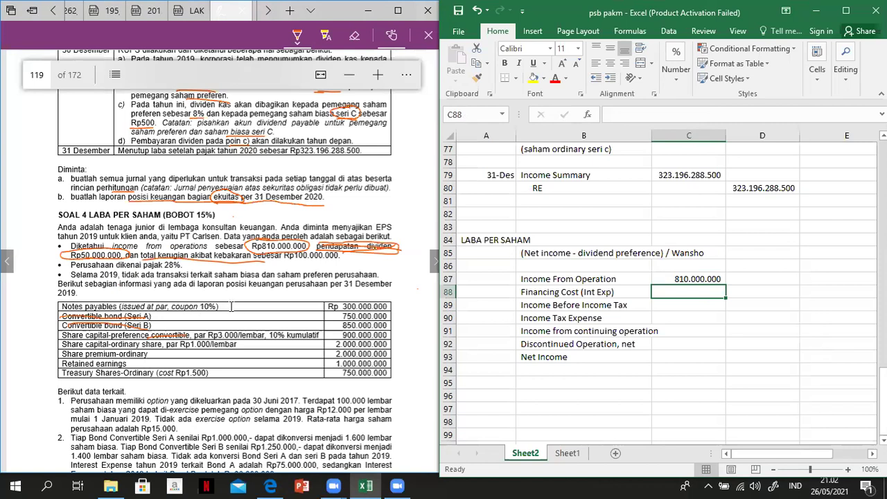
# In the PDF, tick the notes payable row and mark the 2019 interest expense of Bond A (Rp75.000.000) and Bond B (Rp80.000.000).
pyautogui.click(231, 301)
pyautogui.moveTo(232, 309); pyautogui.dragTo(237, 300)
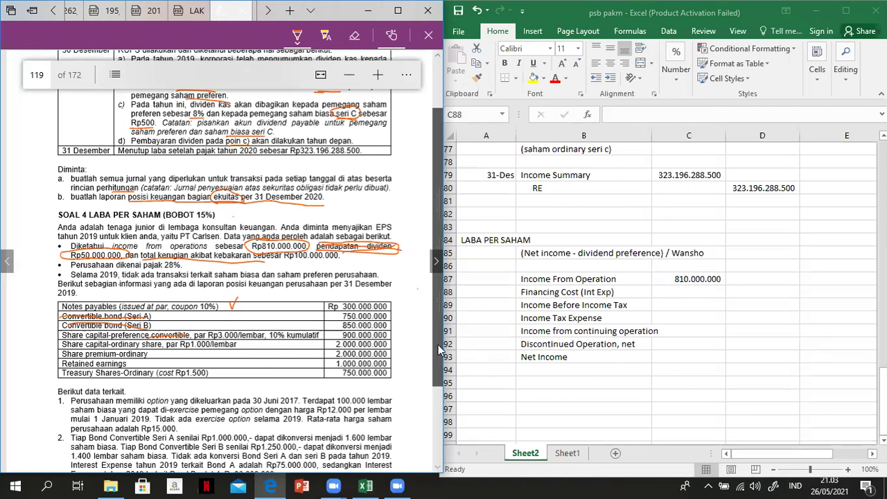
pyautogui.scroll(-1, 437, 360)
pyautogui.scroll(-1, 436, 374)
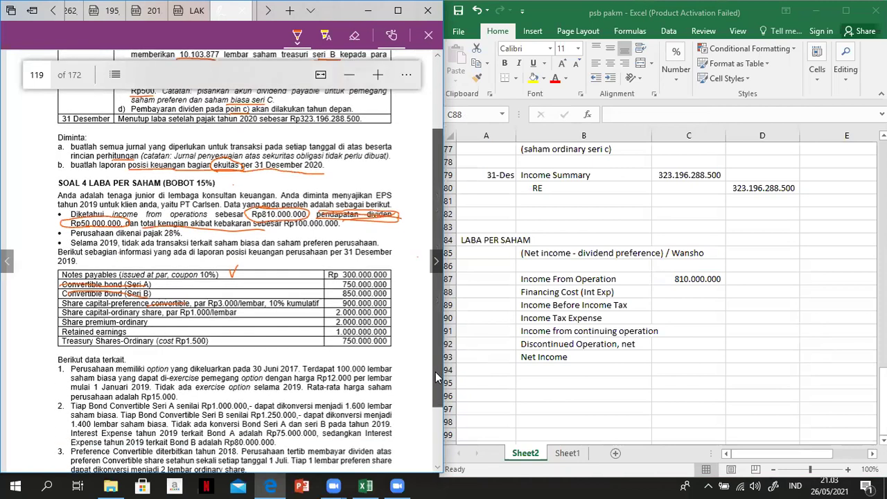
pyautogui.scroll(-1, 436, 377)
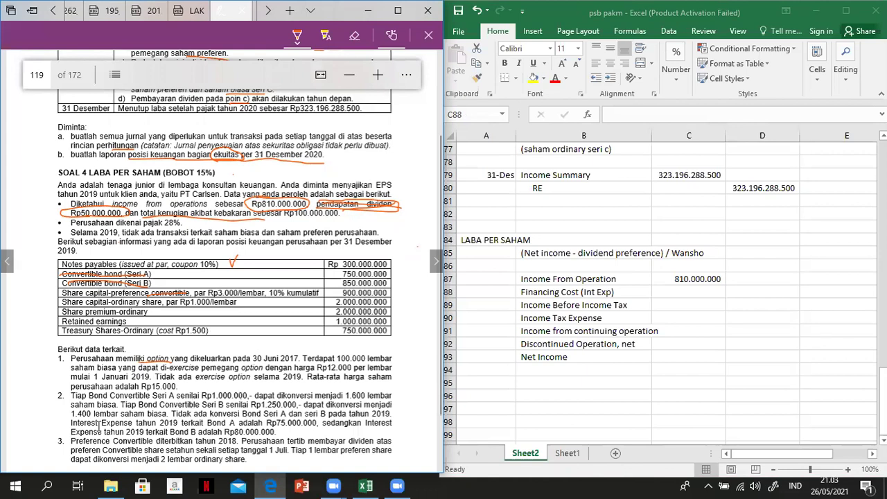
pyautogui.moveTo(83, 428)
pyautogui.mouseDown()
pyautogui.moveTo(309, 434)
pyautogui.moveTo(315, 418)
pyautogui.moveTo(256, 424)
pyautogui.mouseUp()
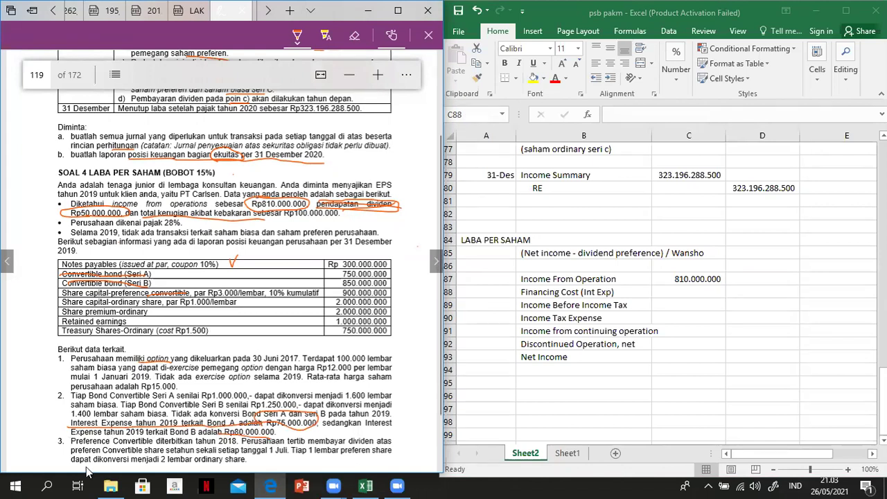
# Back in Excel, calculate the financing cost in cell C88 with =10%*300000000+75000000+80000000.
pyautogui.click(590, 373)
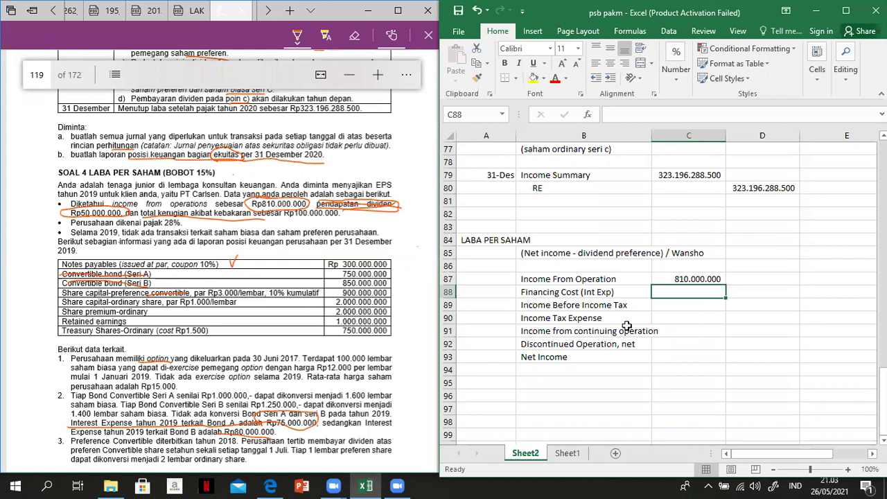
pyautogui.write('=')
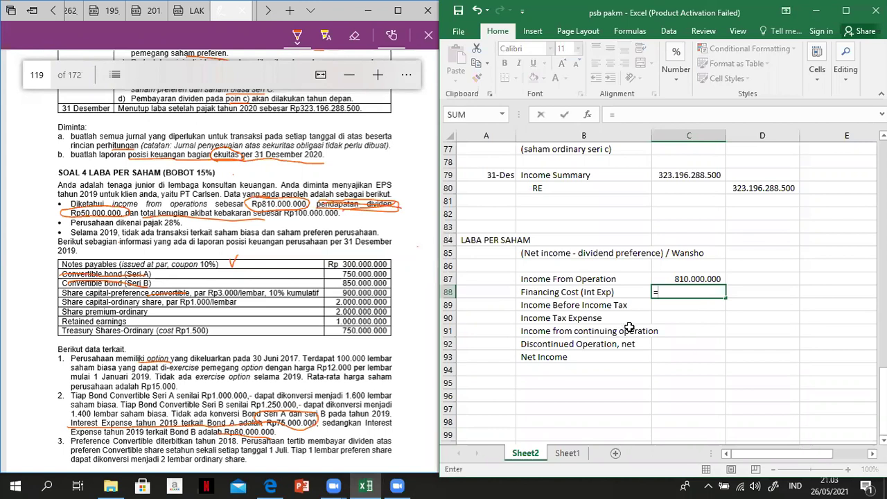
pyautogui.write('10%*3000')
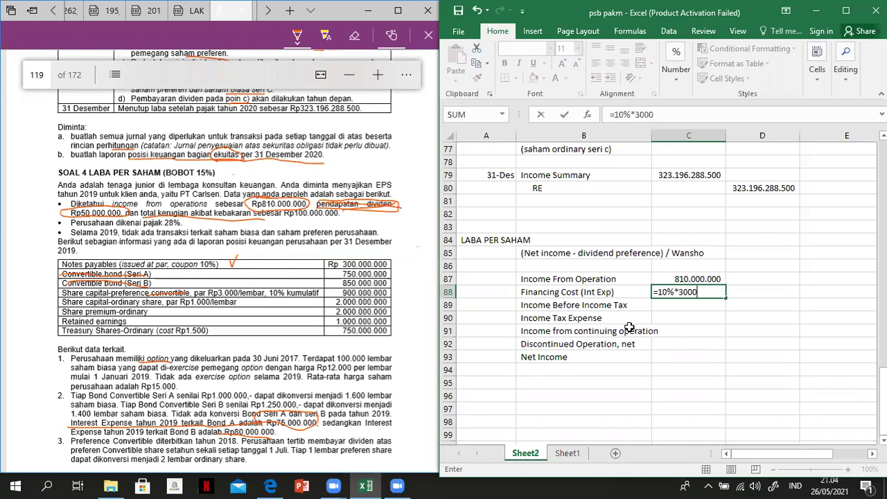
pyautogui.write('00000+75000')
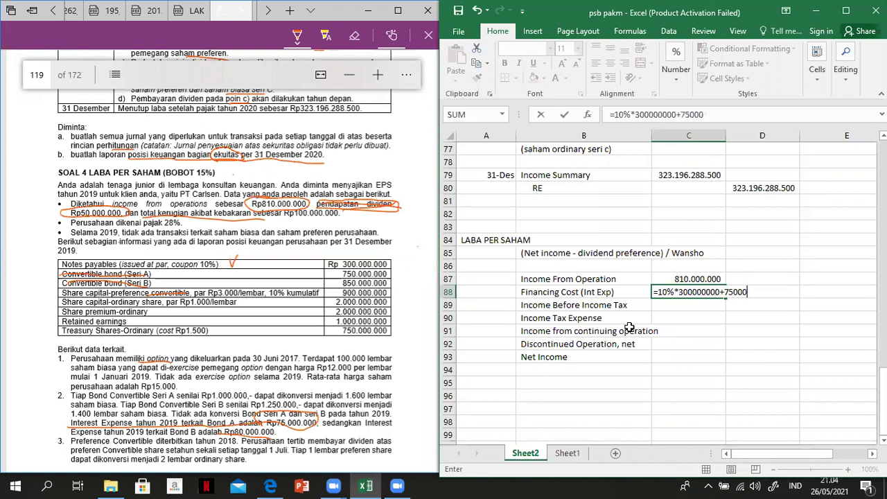
pyautogui.write('000+80000000')
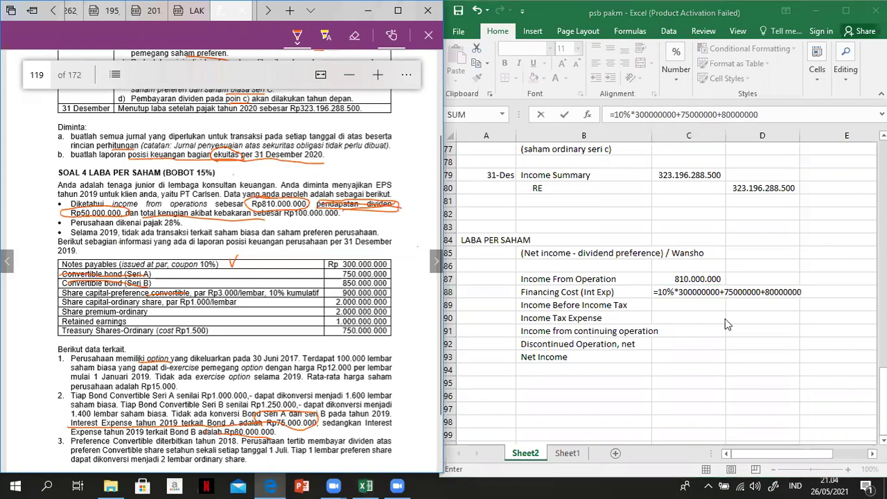
pyautogui.click(718, 292)
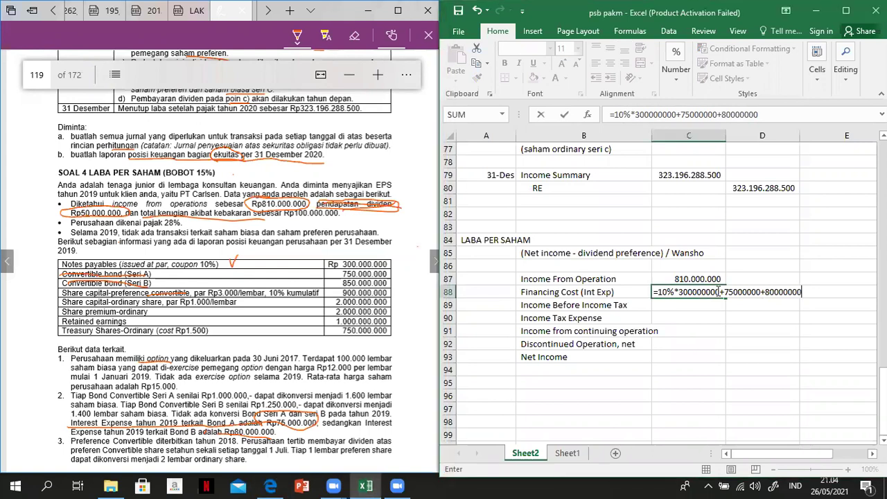
pyautogui.press('Return')
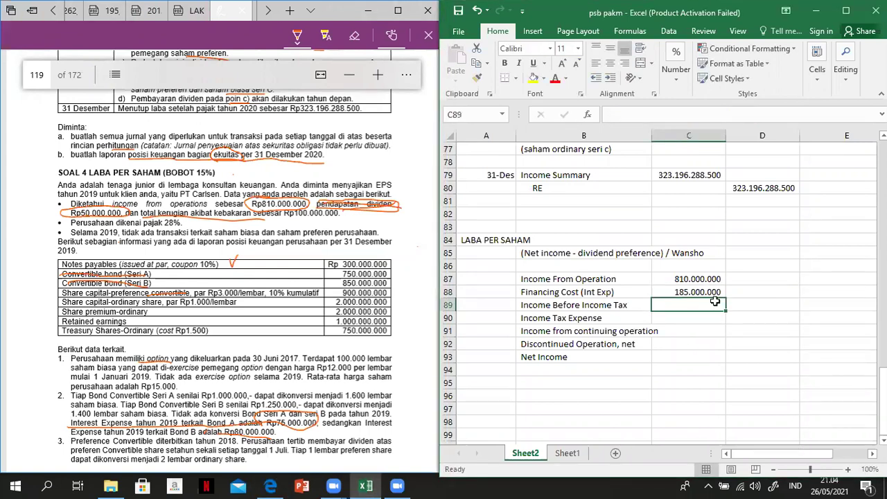
# Make the financing cost in C88 negative by changing its formula to =-(10%*300000000+75000000+80000000).
pyautogui.doubleClick(674, 290)
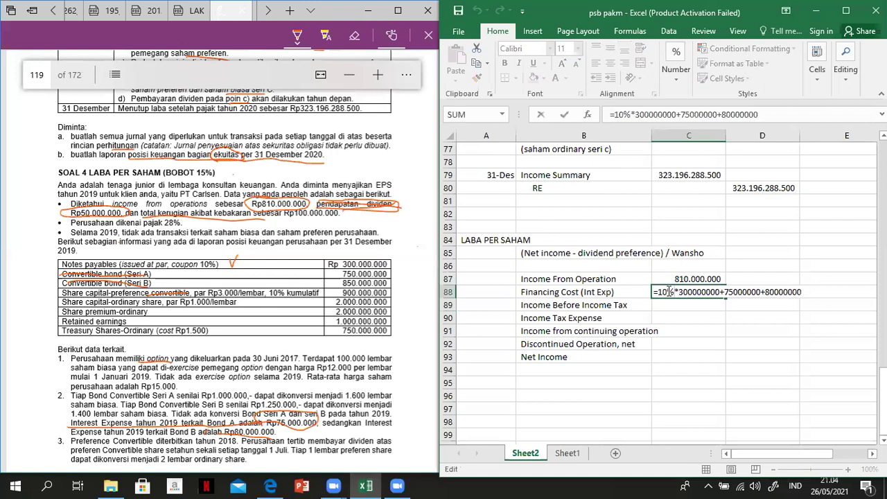
pyautogui.write('(')
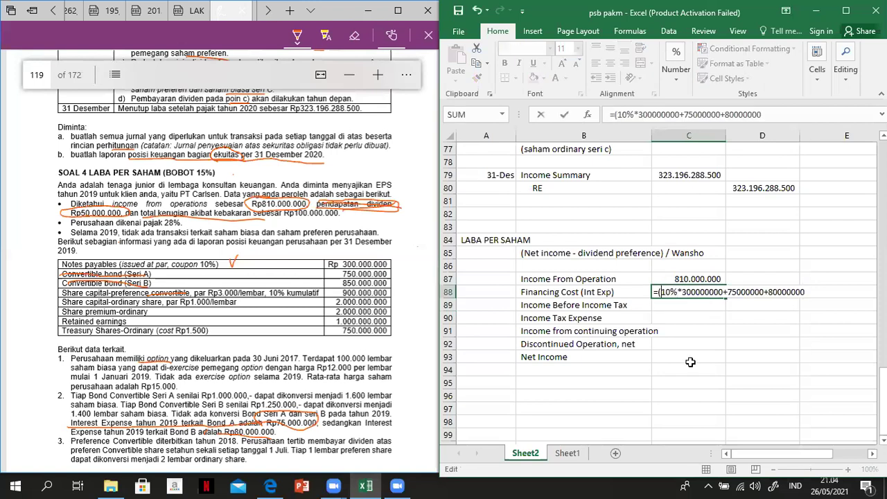
pyautogui.press('Right')
pyautogui.press('Right')
pyautogui.press('Right')
pyautogui.press('Right')
pyautogui.press('End')
pyautogui.write(')')
pyautogui.press('Home')
pyautogui.press('Right')
pyautogui.write('-')
pyautogui.press('Return')
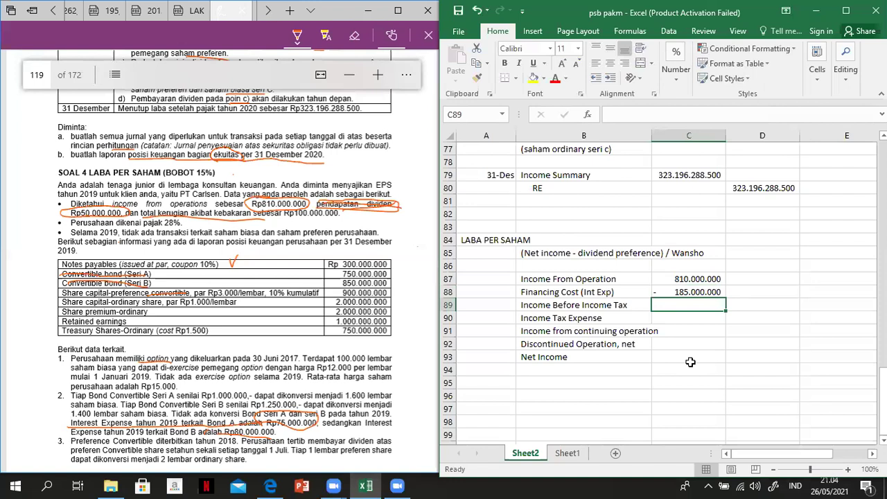
# Calculate Income Before Income Tax in cell C89 with the formula =C87+C88.
pyautogui.write('=')
pyautogui.press('Up')
pyautogui.press('Up')
pyautogui.write('+')
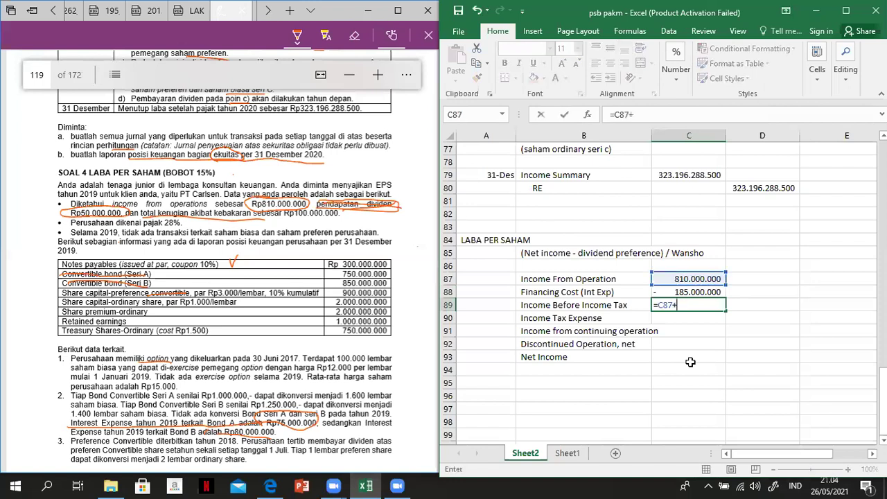
pyautogui.press('Up')
pyautogui.hotkey('ctrl', 'Return')
# Add a bottom border to the financing cost cell C88 and select the Income Tax Expense amount cell C90.
pyautogui.press('Up')
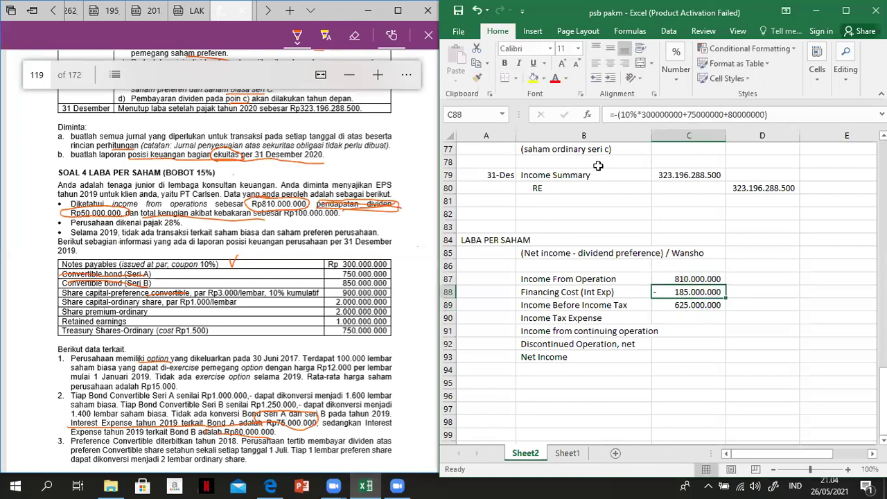
pyautogui.click(505, 78)
pyautogui.press('Down')
pyautogui.press('Down')
pyautogui.press('Down')
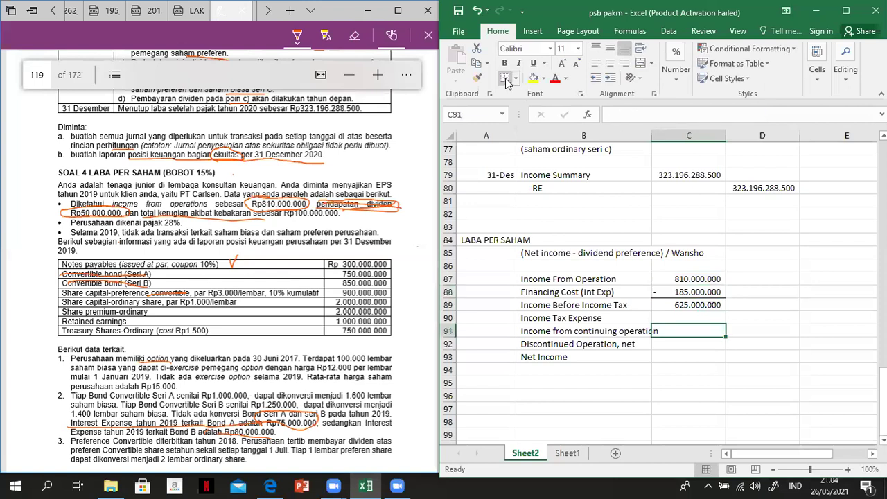
pyautogui.press('Up')
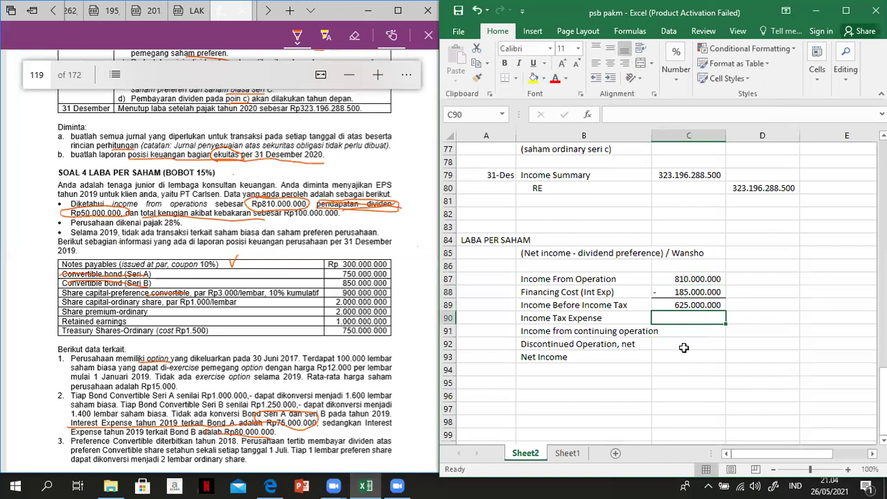
# Calculate the Income Tax Expense in cell C90 with the formula =28%*C89.
pyautogui.write('=28%')
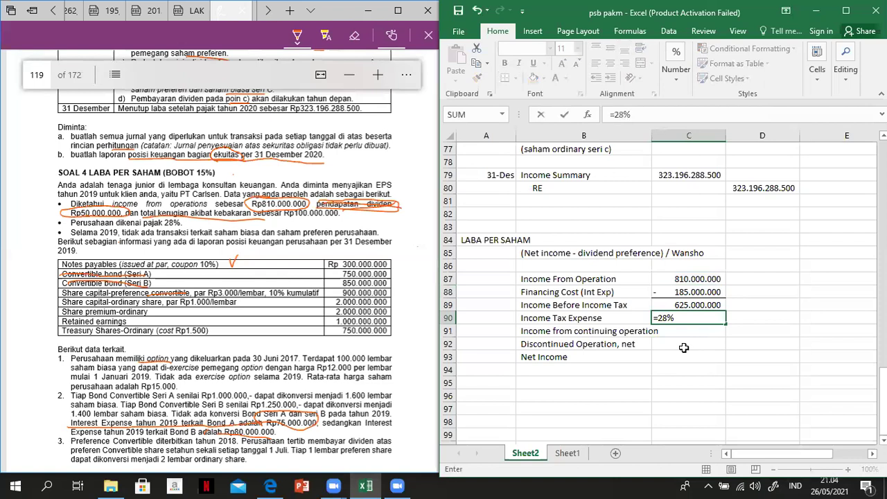
pyautogui.write('*c89')
pyautogui.press('Return')
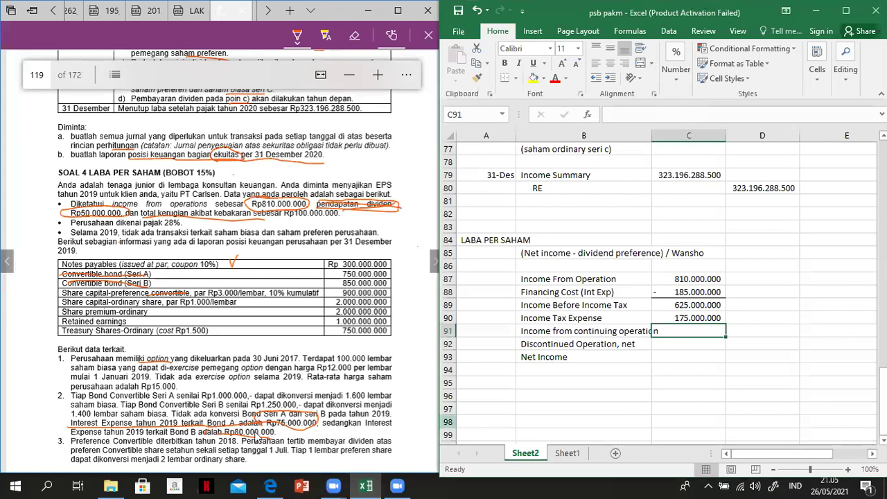
# Switch to the PDF and circle "Notes payables" in the balance sheet table with the pen.
pyautogui.click(255, 432)
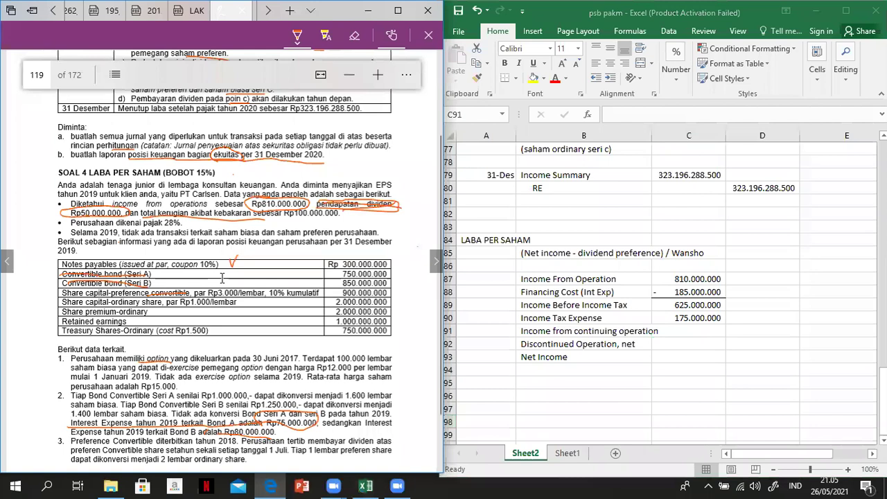
pyautogui.moveTo(110, 254)
pyautogui.mouseDown()
pyautogui.moveTo(73, 254)
pyautogui.moveTo(78, 274)
pyautogui.moveTo(124, 273)
pyautogui.moveTo(121, 257)
pyautogui.moveTo(102, 258)
pyautogui.mouseUp()
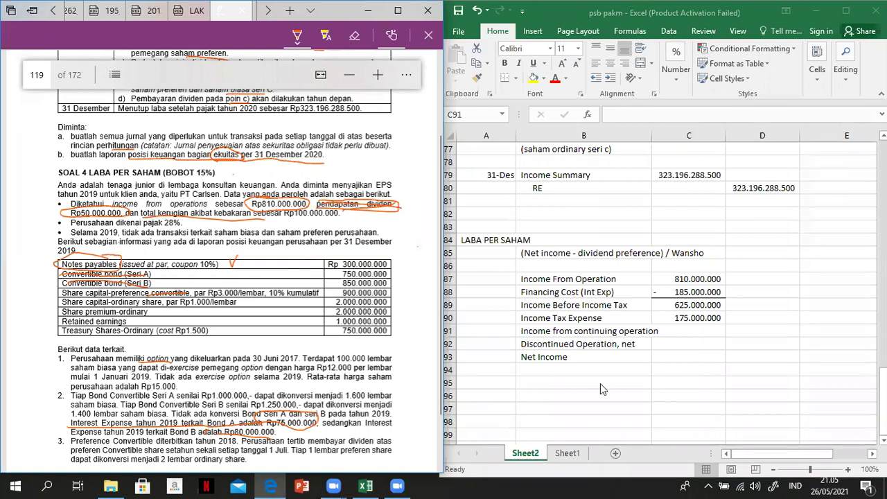
# Back in Excel, make the Income Tax Expense in C90 negative by changing its formula to =-28%*C89.
pyautogui.click(720, 350)
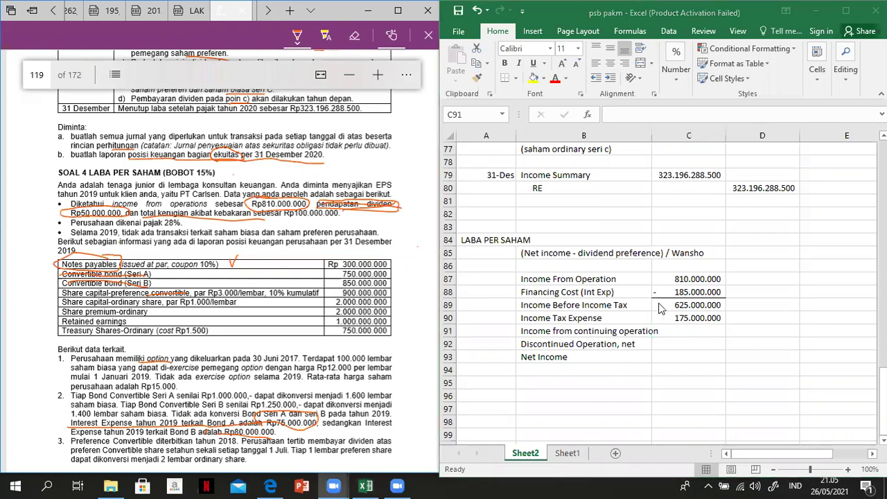
pyautogui.click(689, 332)
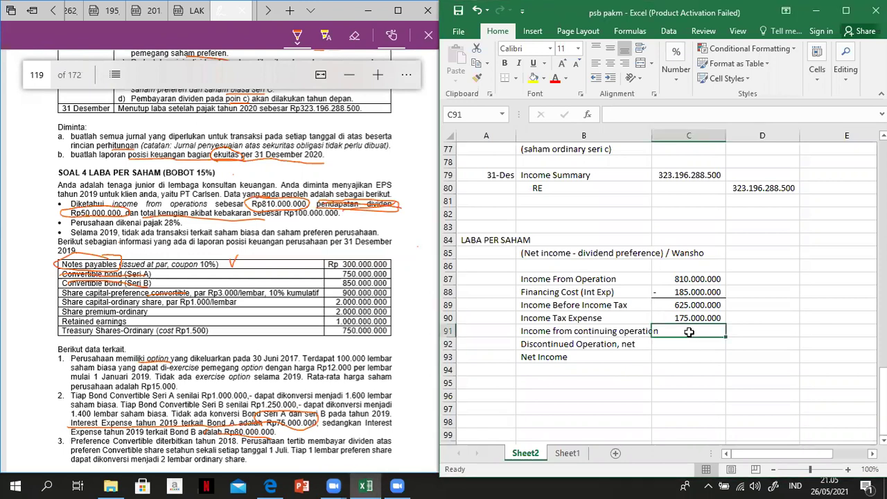
pyautogui.doubleClick(671, 315)
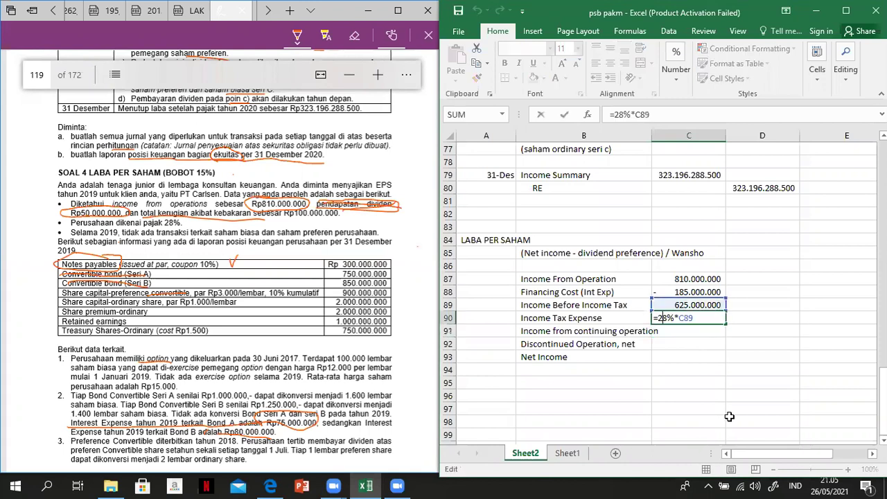
pyautogui.press('Return')
# Calculate Income from continuing operation in cell C91 with the formula =C89+C90.
pyautogui.write('=')
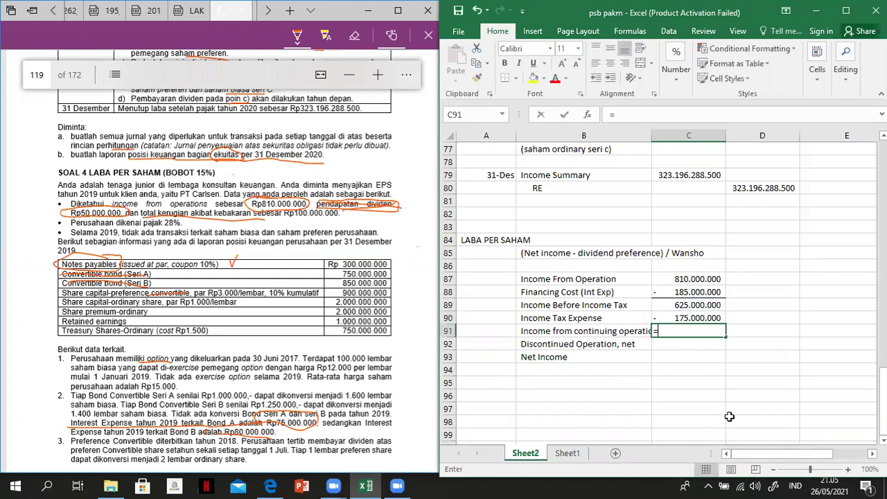
pyautogui.press('Up')
pyautogui.press('Up')
pyautogui.write('+')
pyautogui.press('Down')
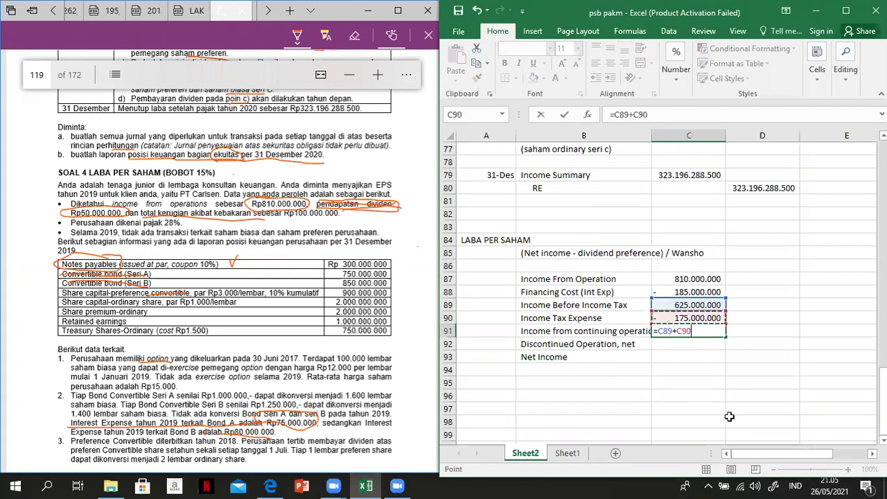
pyautogui.press('Return')
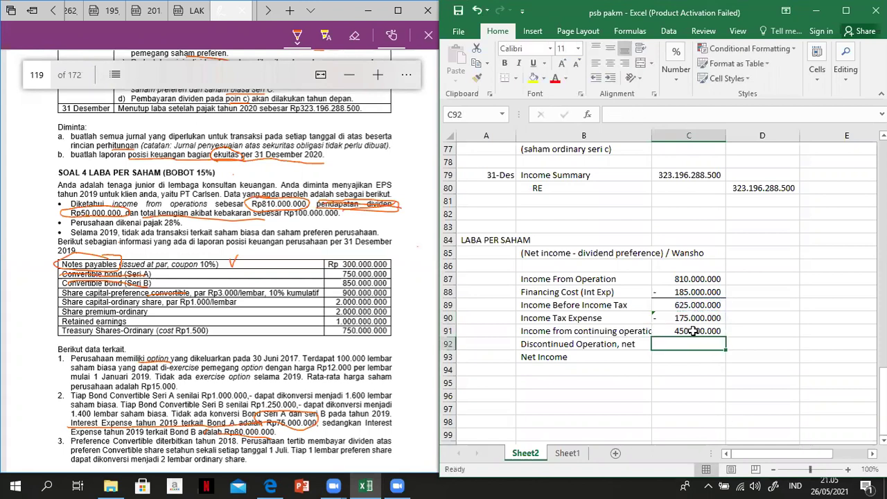
# Add a bottom border to the Income Tax Expense cell C90 and auto-fit the width of column B.
pyautogui.click(693, 331)
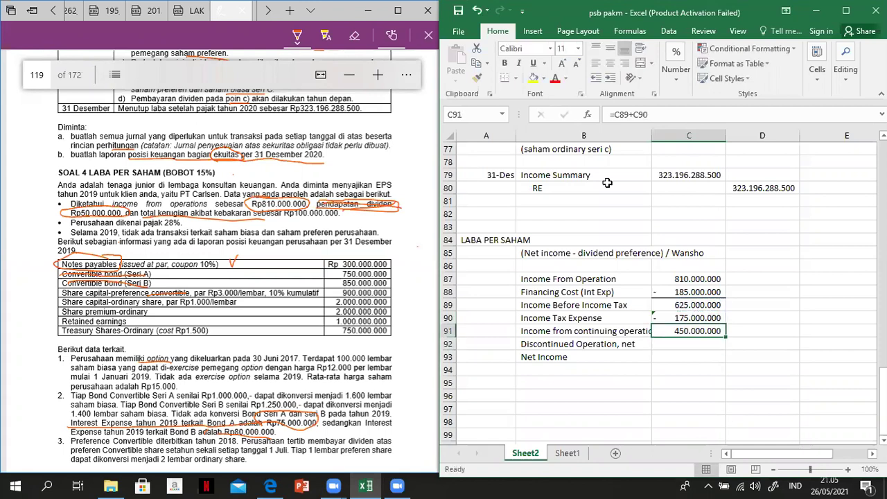
pyautogui.click(505, 79)
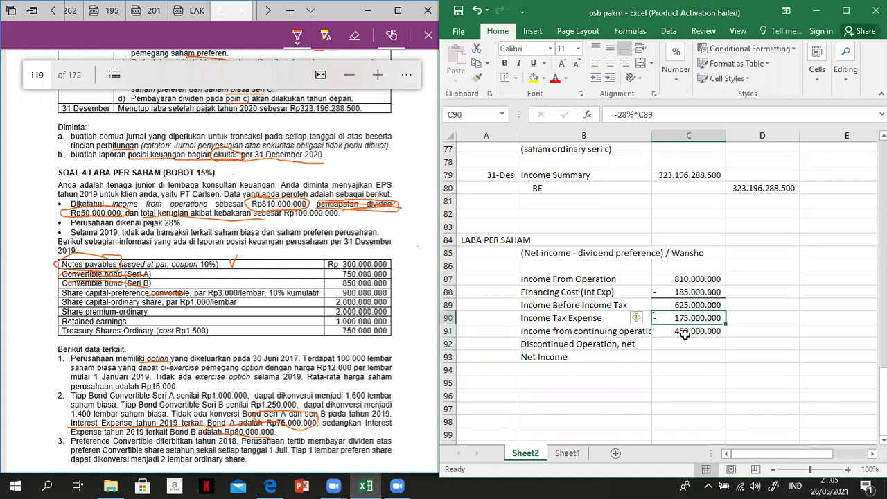
pyautogui.doubleClick(652, 135)
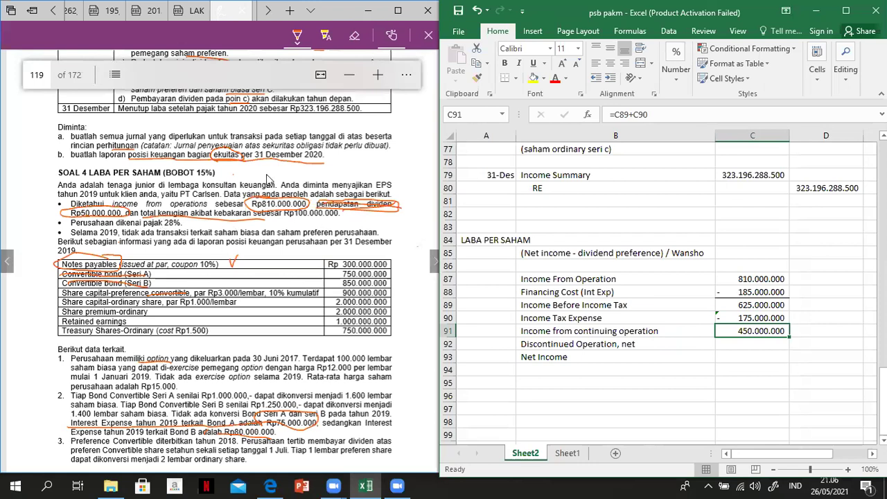
# For the Discontinued Operation line, underline and mark the Rp100.000.000 fire loss in the PDF with the pen.
pyautogui.click(549, 344)
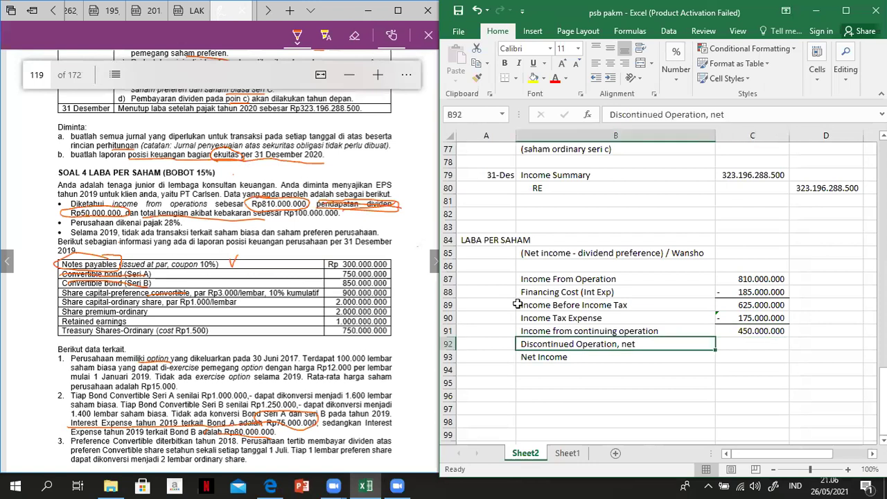
pyautogui.click(299, 217)
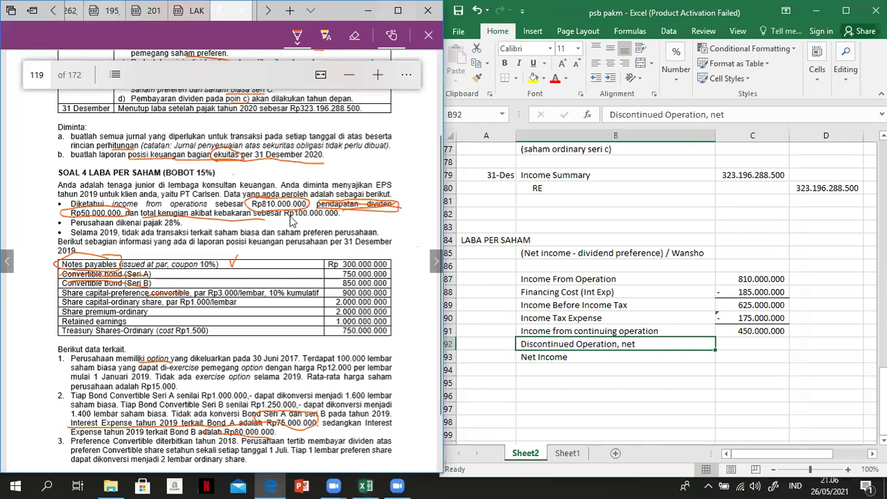
pyautogui.click(630, 347)
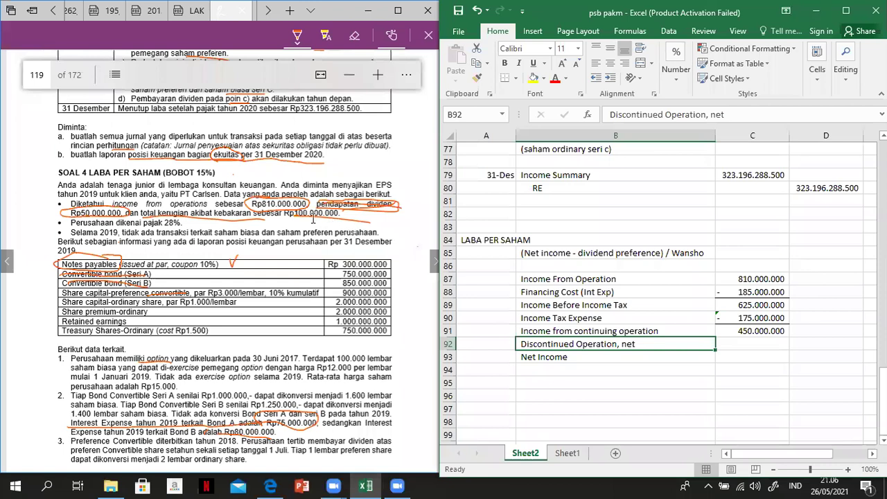
pyautogui.click(285, 220)
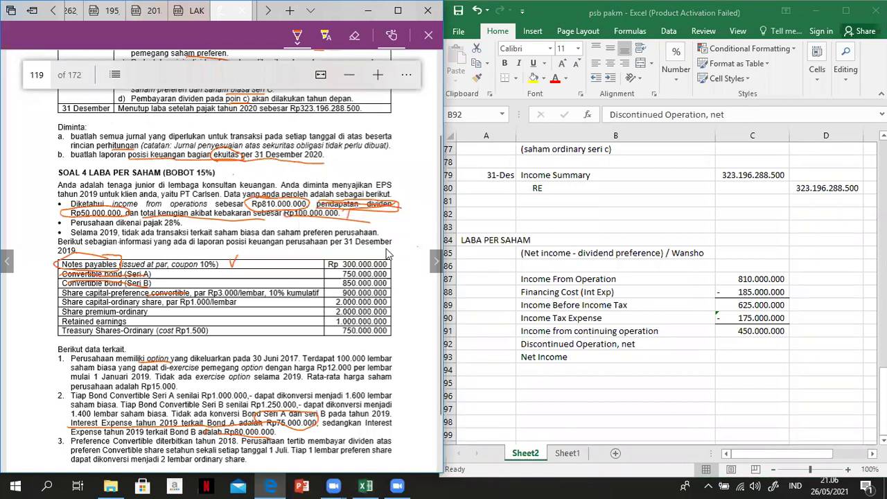
pyautogui.click(637, 292)
pyautogui.click(692, 281)
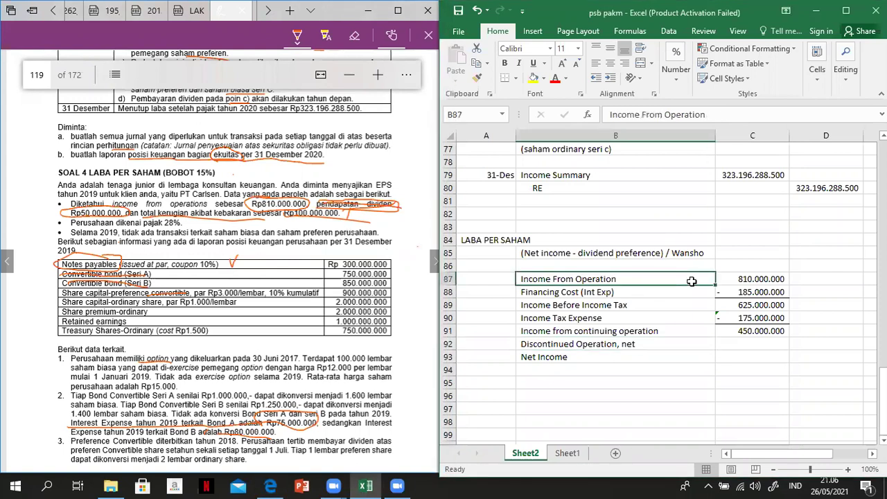
pyautogui.click(625, 342)
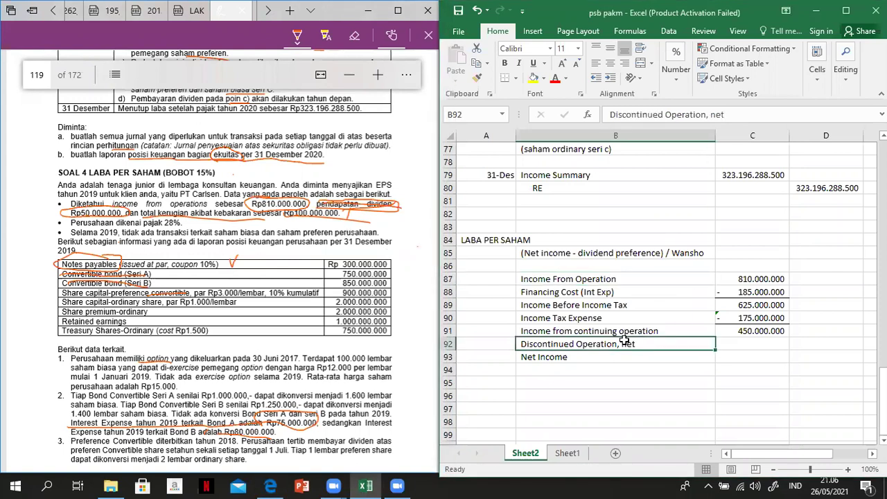
pyautogui.click(739, 344)
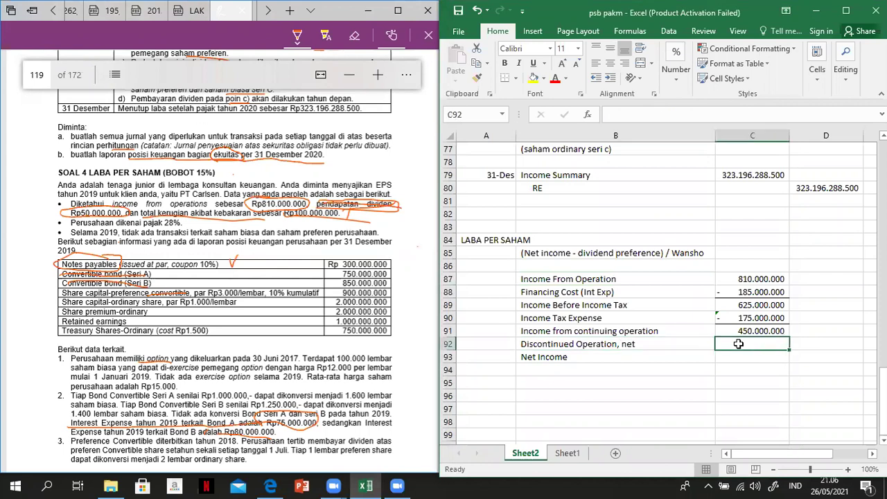
pyautogui.write('=')
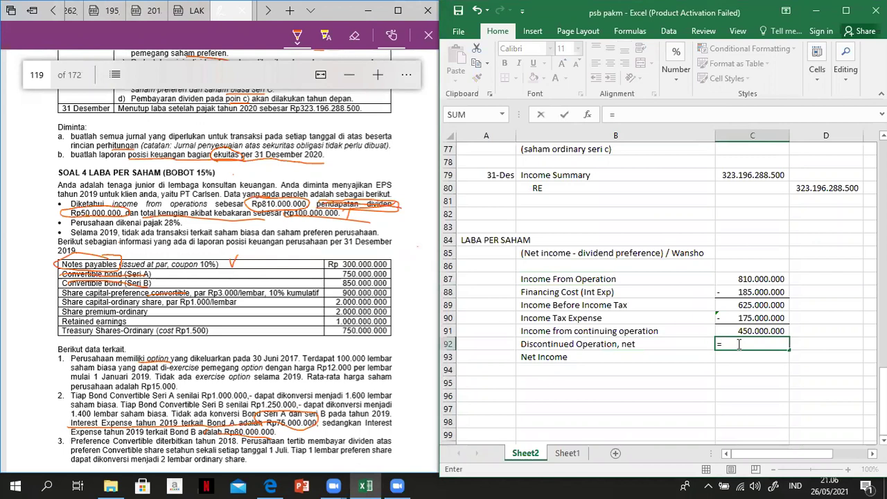
pyautogui.press('BackSpace')
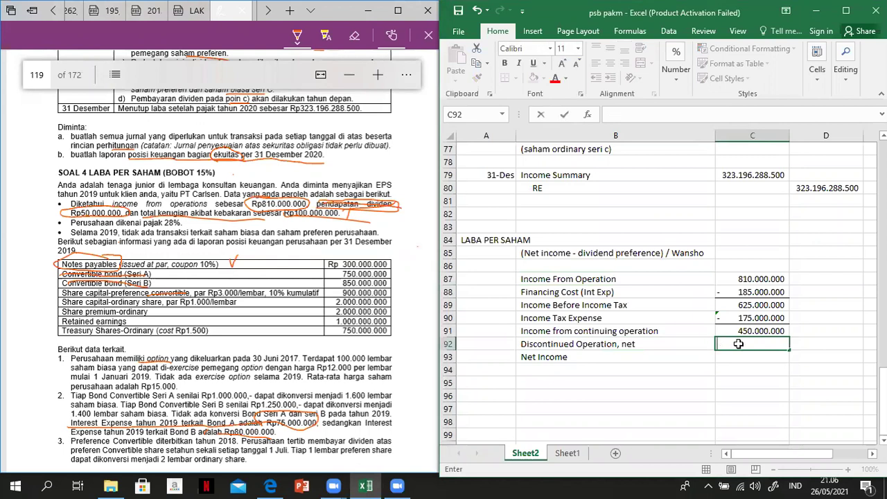
pyautogui.press('Left')
pyautogui.press('Left')
# Calculate the net Discontinued Operation loss in cell C92 with the formula =-78%*100000000.
pyautogui.click(738, 343)
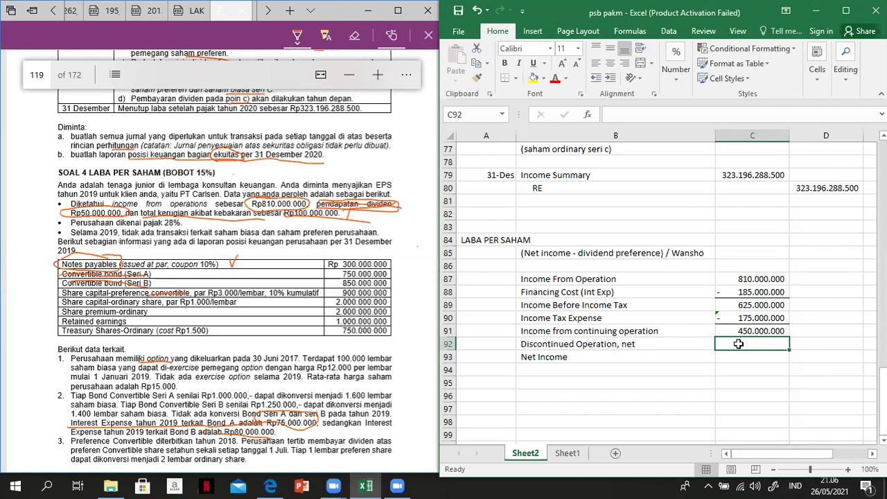
pyautogui.write('=')
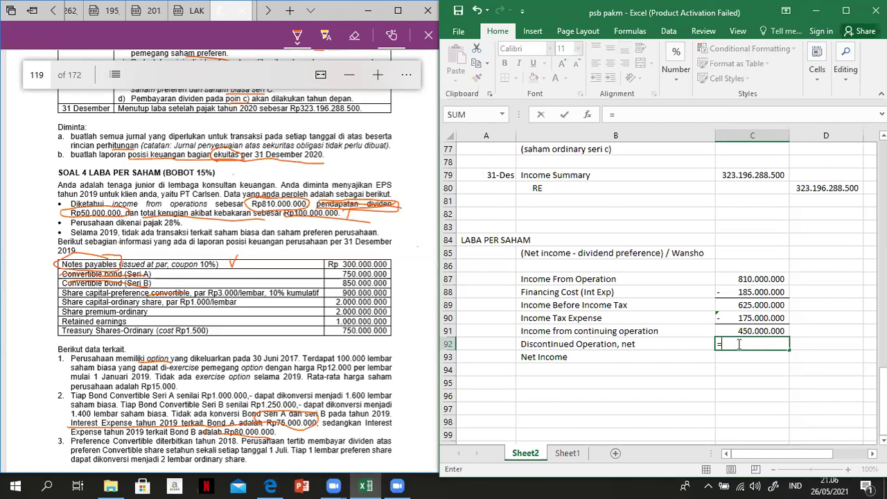
pyautogui.write('78%*')
pyautogui.click(740, 343)
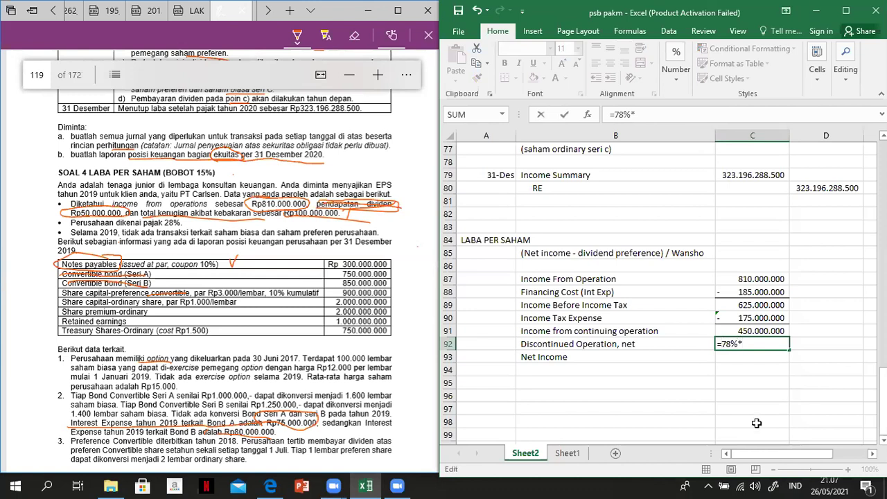
pyautogui.write('-')
pyautogui.write('100000000')
pyautogui.press('Return')
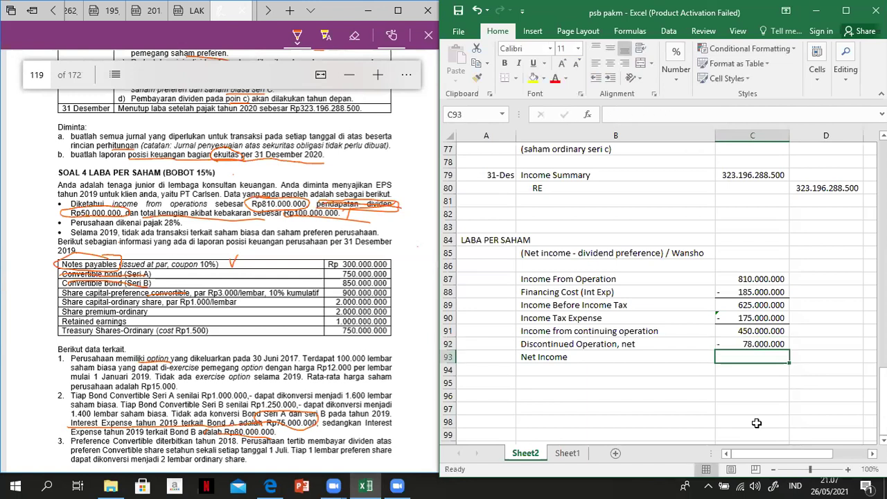
# Calculate Net Income in cell C93 with the formula =C91+C92 and make the amount bold.
pyautogui.write('=')
pyautogui.press('Up')
pyautogui.press('Up')
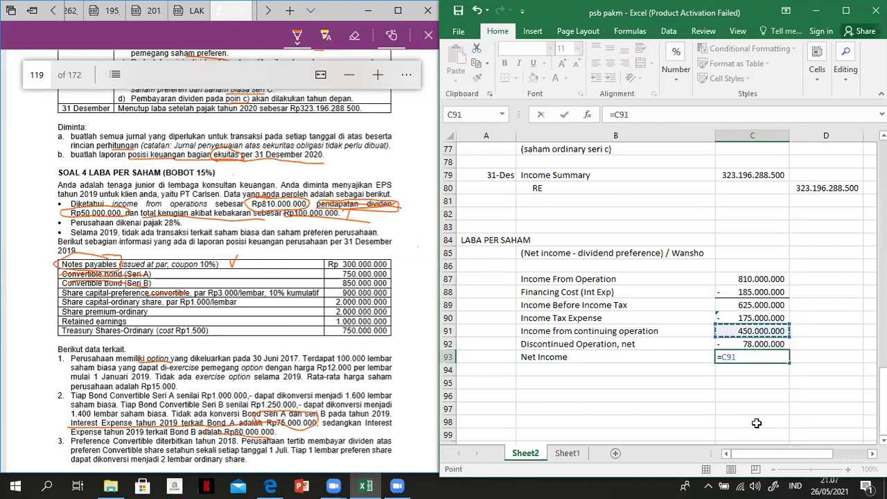
pyautogui.write('+')
pyautogui.press('Up')
pyautogui.hotkey('ctrl', 'Return')
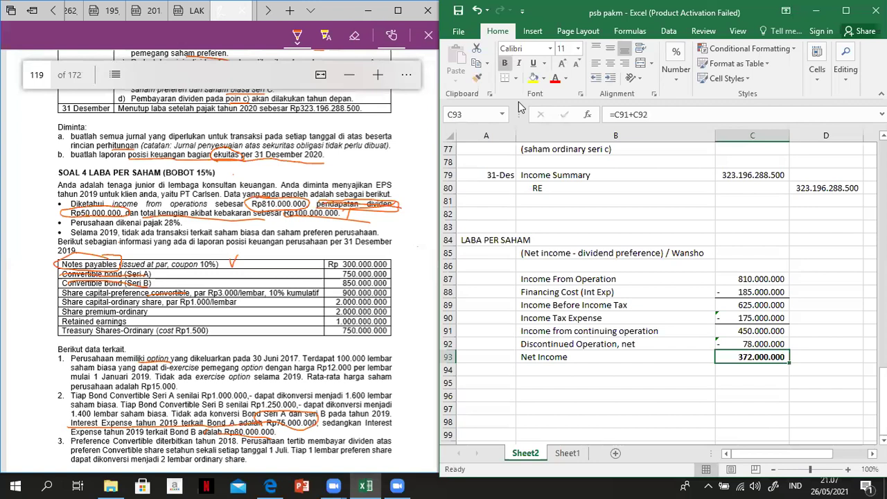
# Fill the Net Income amount cell C93 with yellow.
pyautogui.click(533, 78)
pyautogui.press('Up')
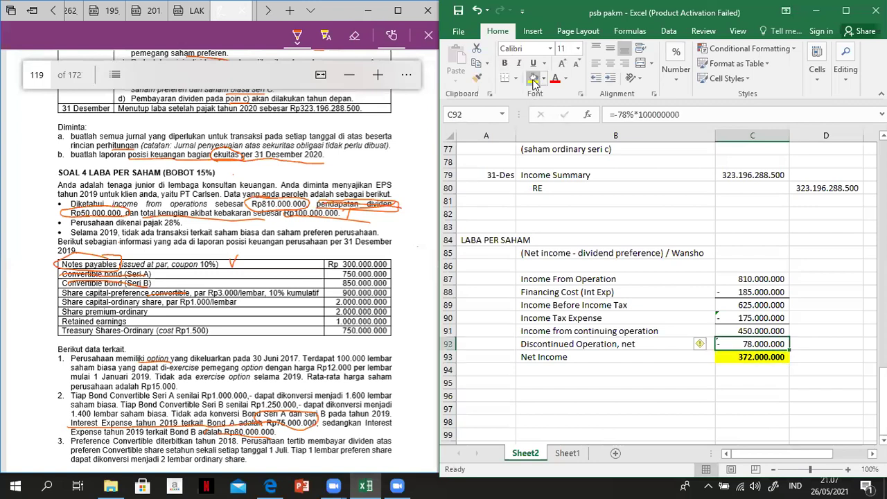
pyautogui.click(624, 422)
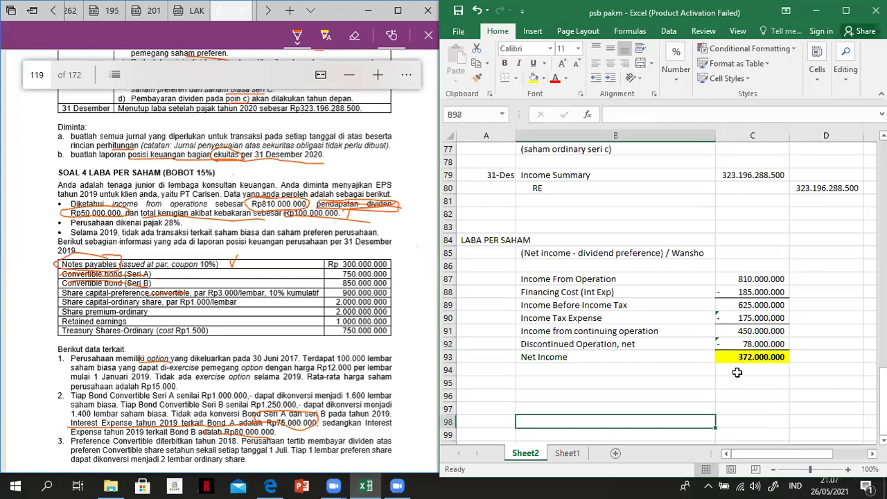
# Copy the income statement in B87:C93 to a new block starting at E87 and auto-fit the width of column E.
pyautogui.click(739, 357)
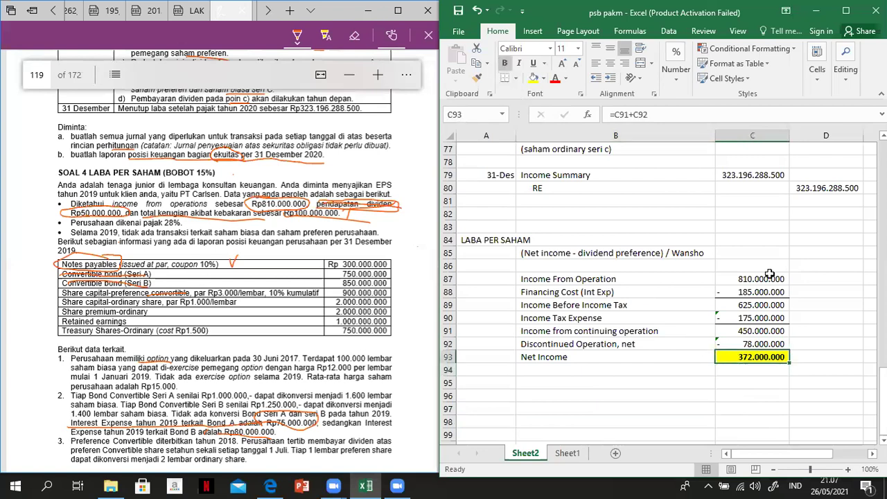
pyautogui.click(765, 276)
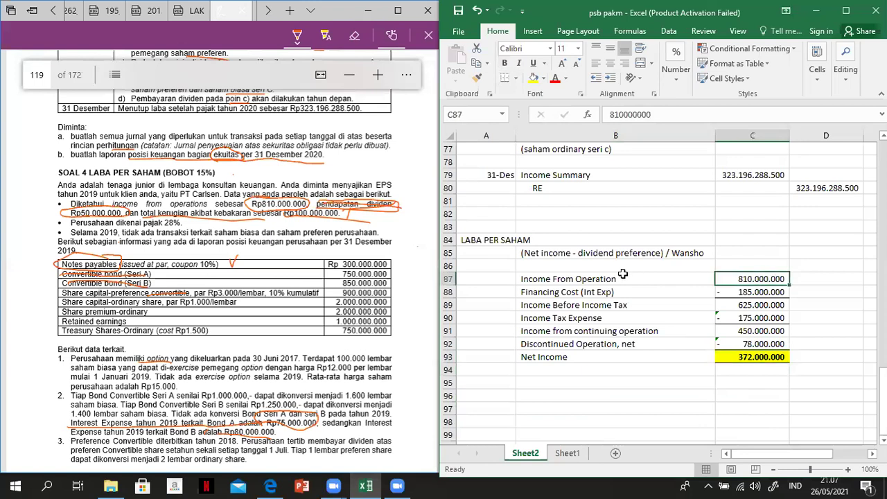
pyautogui.moveTo(649, 284); pyautogui.dragTo(756, 361)
pyautogui.hotkey('ctrl', 'c')
pyautogui.press('Right')
pyautogui.press('Right')
pyautogui.press('Right')
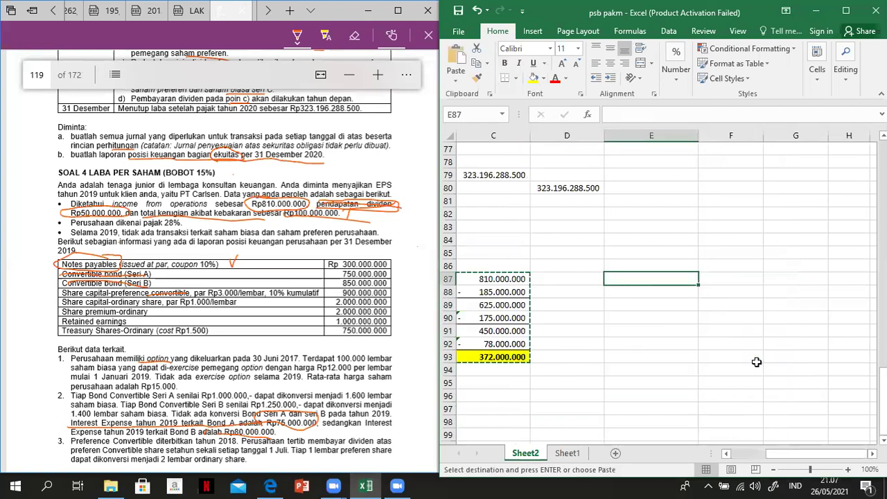
pyautogui.press('Return')
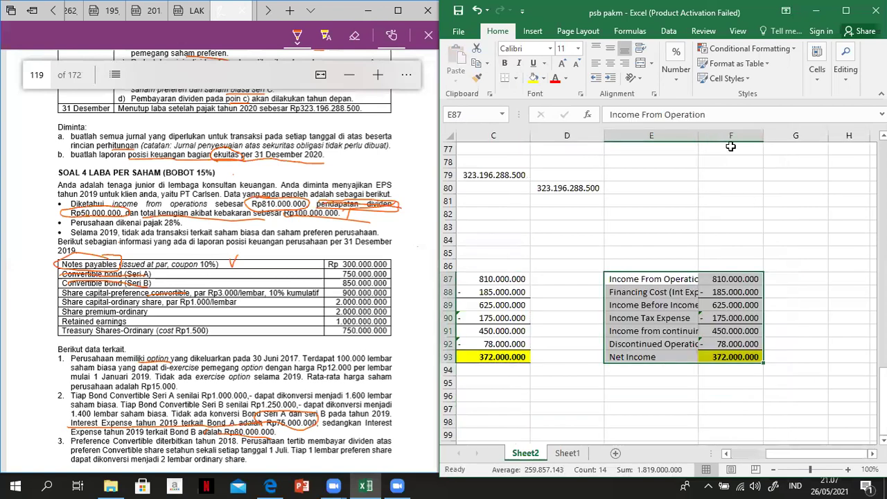
pyautogui.doubleClick(697, 135)
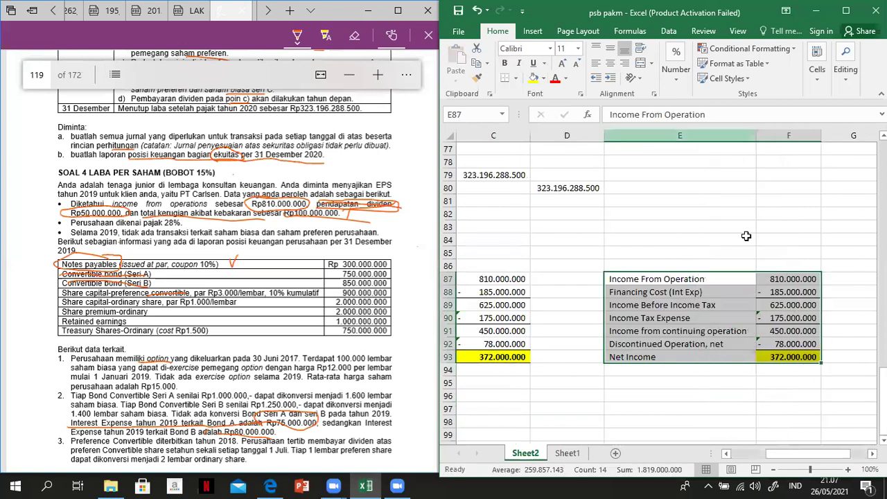
# Clear the copied Discontinued Operation and Net Income rows in E92:F93 and relabel cell E91 as Net Income.
pyautogui.moveTo(754, 348); pyautogui.dragTo(758, 350)
pyautogui.press('Delete')
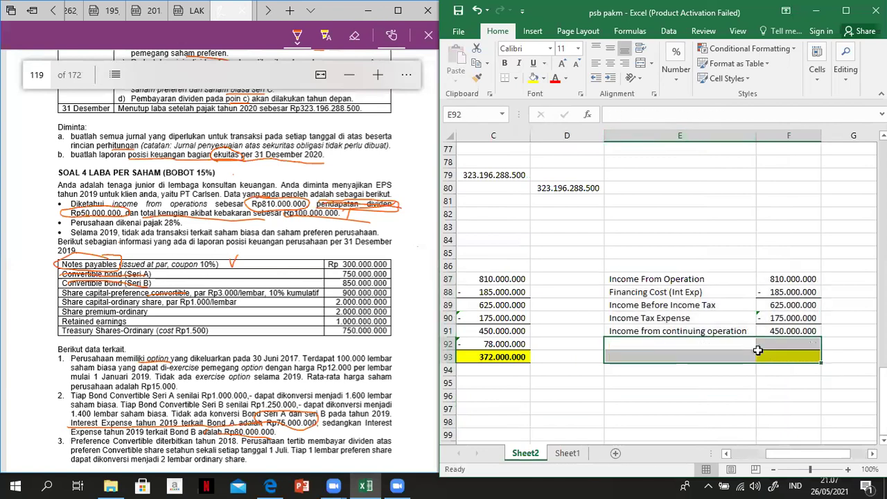
pyautogui.press('Up')
pyautogui.write('Net ')
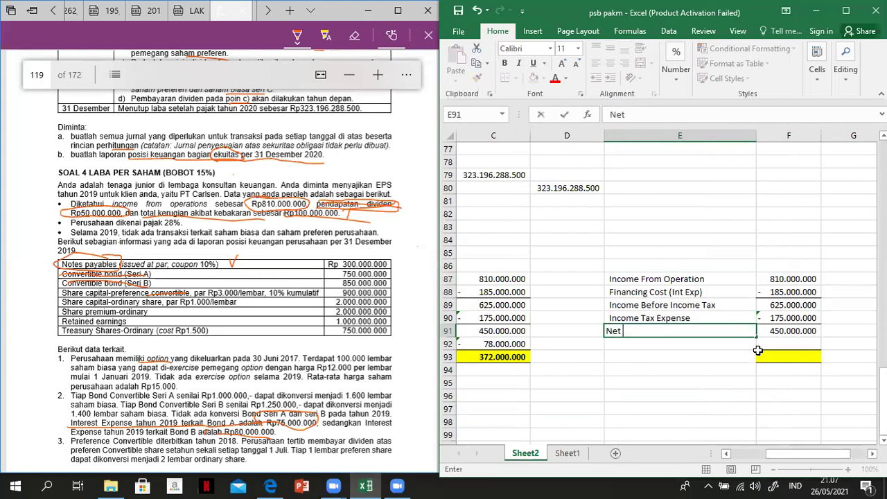
pyautogui.write('Income')
pyautogui.press('Tab')
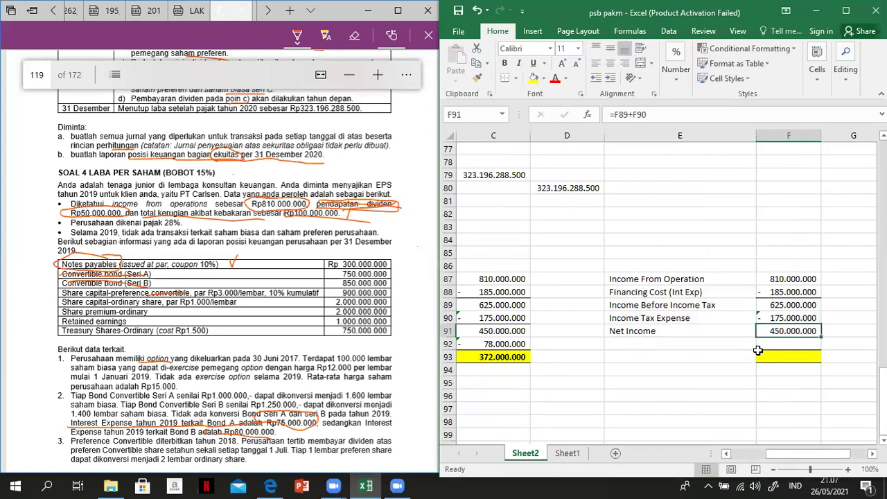
# Make the Net Income amount in cell F91 bold and fill the cell with yellow.
pyautogui.hotkey('ctrl', 'b')
pyautogui.press('capslock')
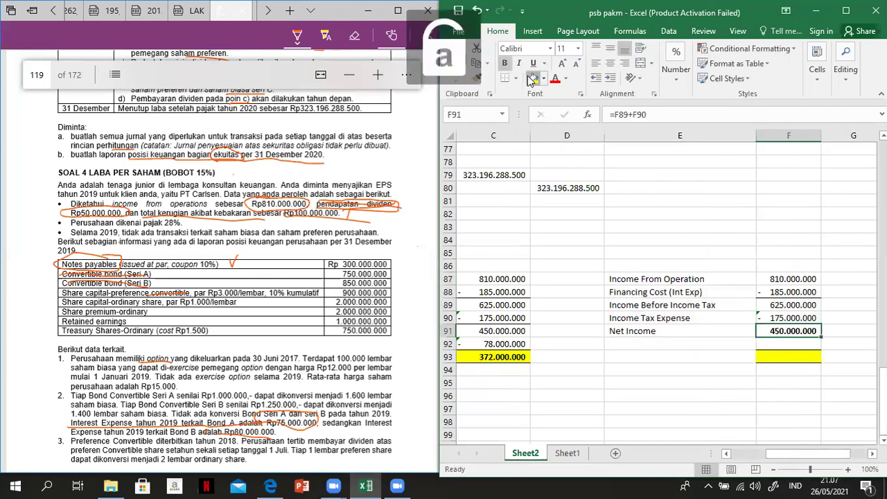
pyautogui.click(531, 79)
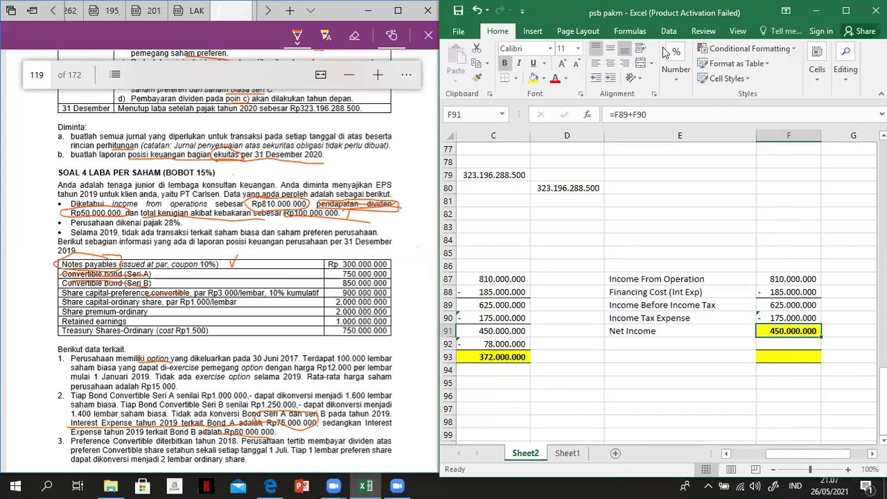
# Change the net Discontinued Operation formula in cell C92 to =-72%*100000000.
pyautogui.click(507, 331)
pyautogui.press('Left')
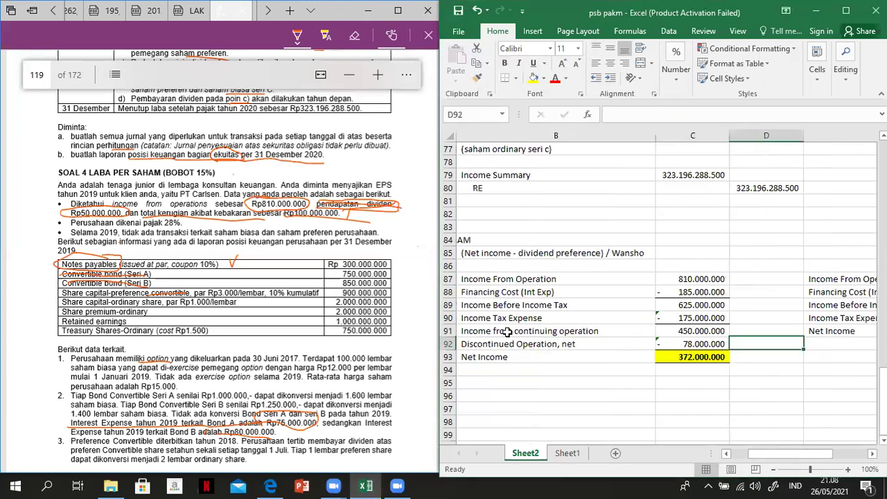
pyautogui.press('Down')
pyautogui.press('Right')
pyautogui.click(625, 114)
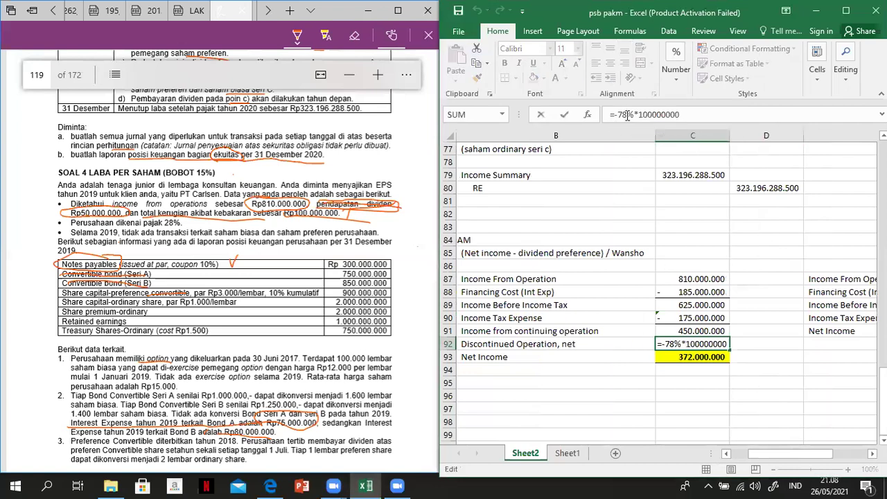
pyautogui.press('BackSpace')
pyautogui.write('2')
pyautogui.press('Return')
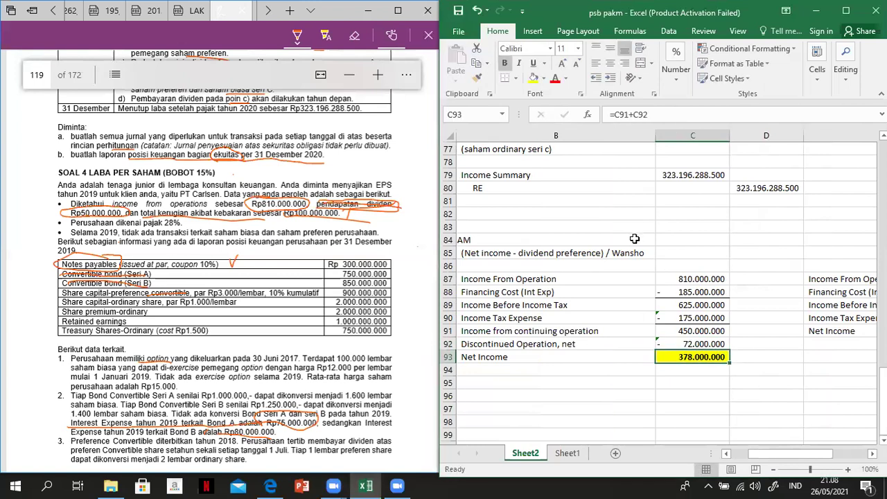
# Enter the label Dividend preference in cell B95, below the income statement.
pyautogui.click(474, 382)
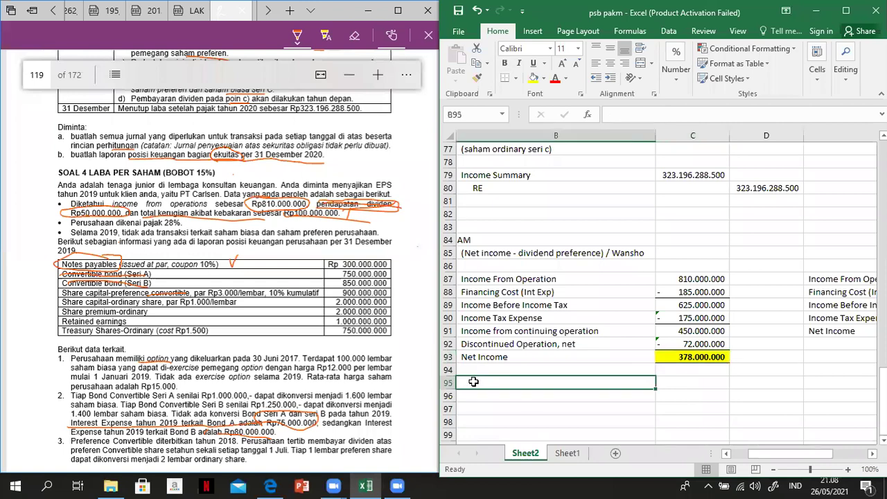
pyautogui.hscroll(-1, 473, 382)
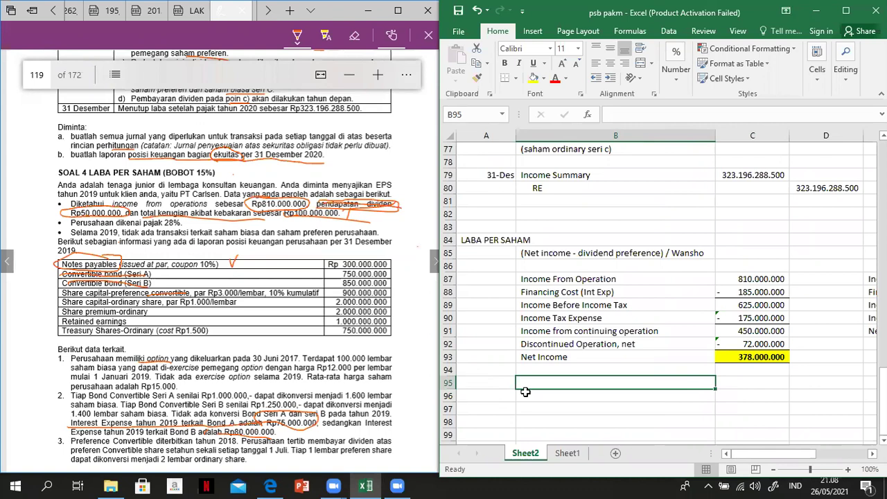
pyautogui.write('Divi')
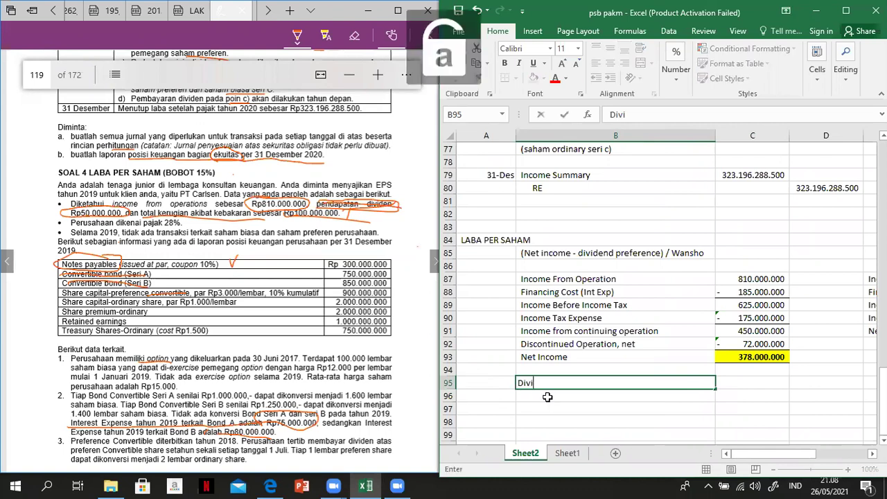
pyautogui.write('dend prefer')
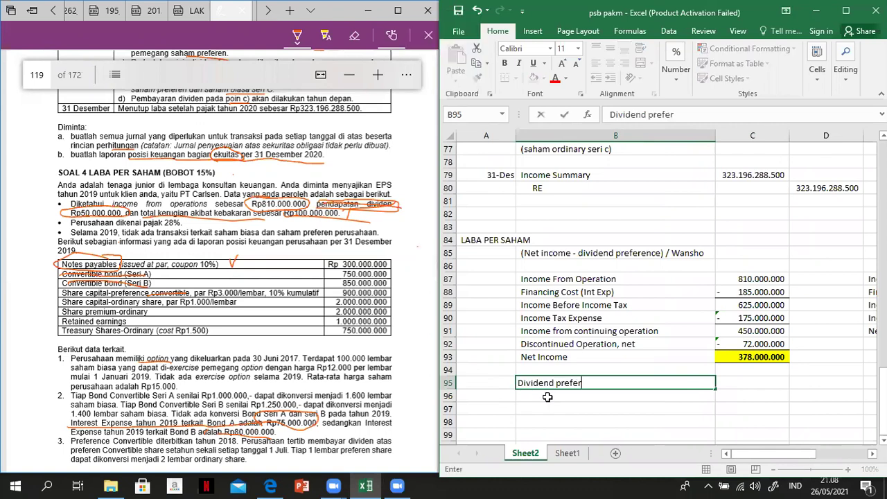
pyautogui.write('ence')
pyautogui.press('Return')
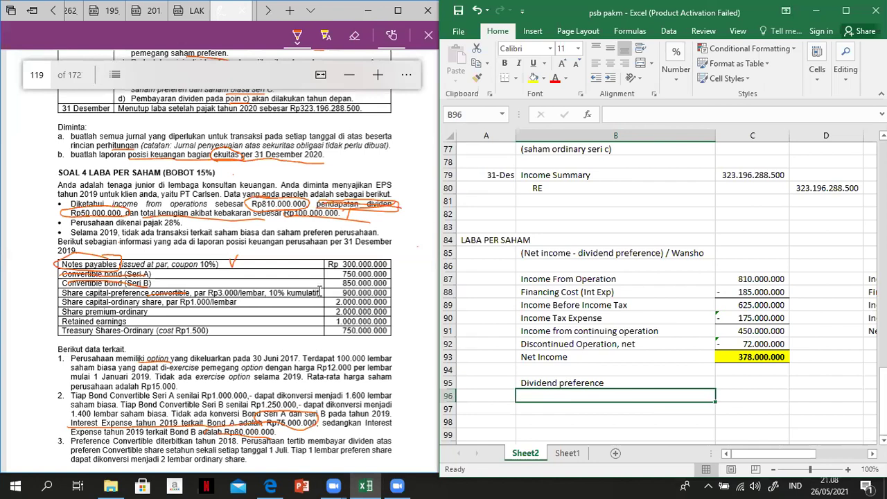
# Circle "kumulatif" in the PDF's preference share row and calculate the preference dividend in cell C95 with =10%*900000000.
pyautogui.moveTo(289, 299)
pyautogui.mouseDown()
pyautogui.moveTo(318, 307)
pyautogui.moveTo(323, 296)
pyautogui.moveTo(302, 286)
pyautogui.mouseUp()
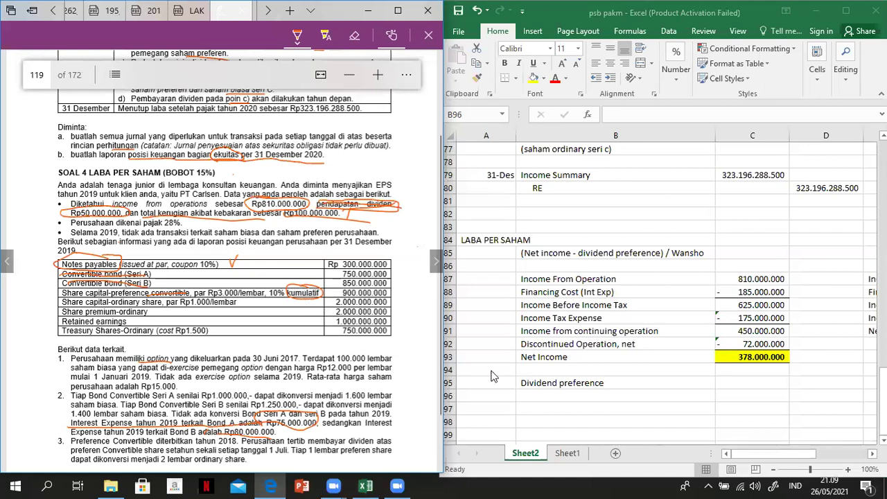
pyautogui.click(748, 384)
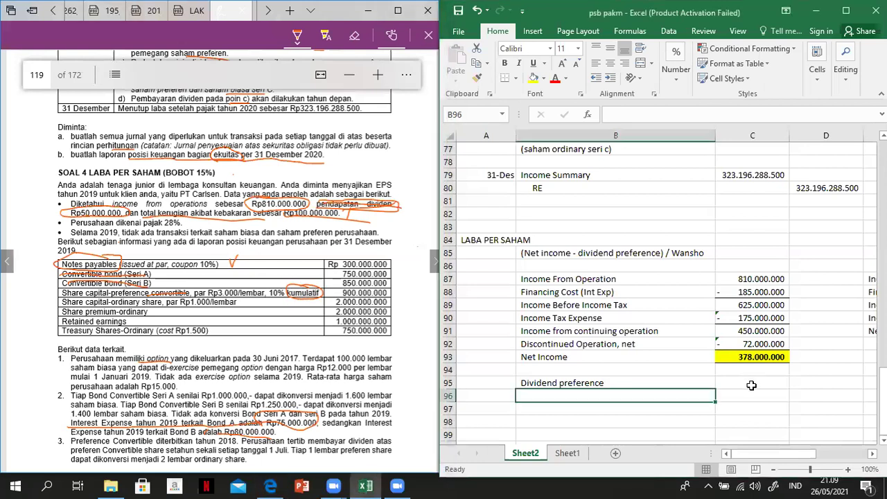
pyautogui.click(739, 384)
pyautogui.write('=')
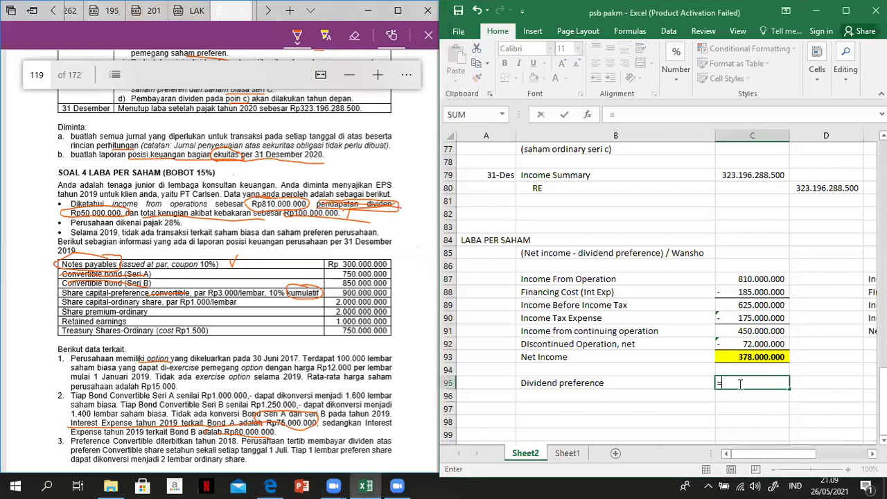
pyautogui.write('10%*900000000')
pyautogui.press('Return')
pyautogui.press('Left')
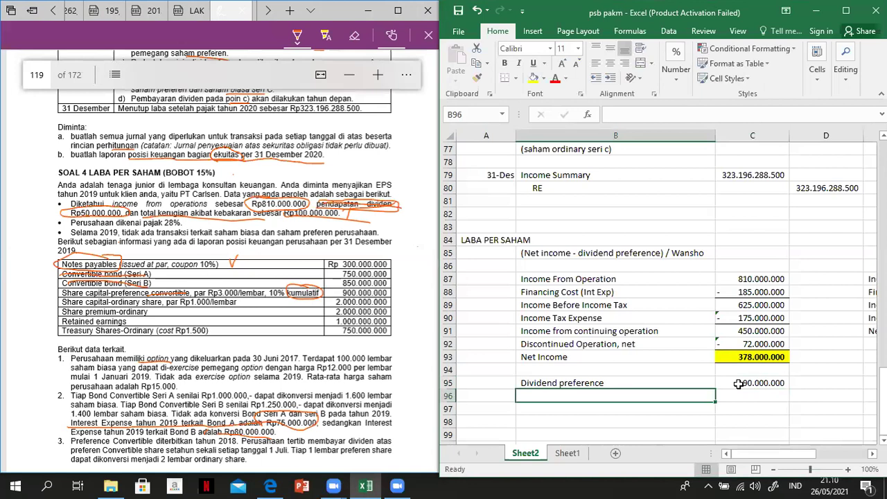
# Add a WANSHO row with 2000000 in B96:C96 and underline the ordinary share par value Rp1.000/lembar in the PDF.
pyautogui.click(438, 332)
pyautogui.scroll(-1, 436, 343)
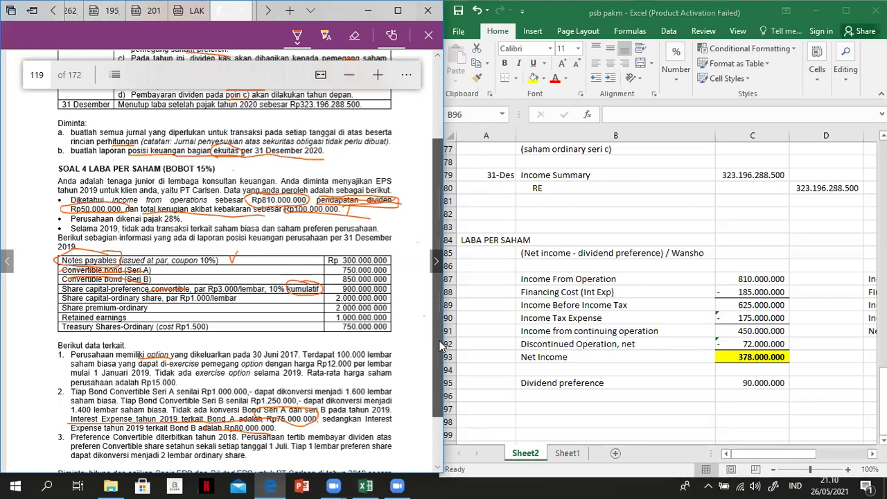
pyautogui.scroll(-1, 371, 304)
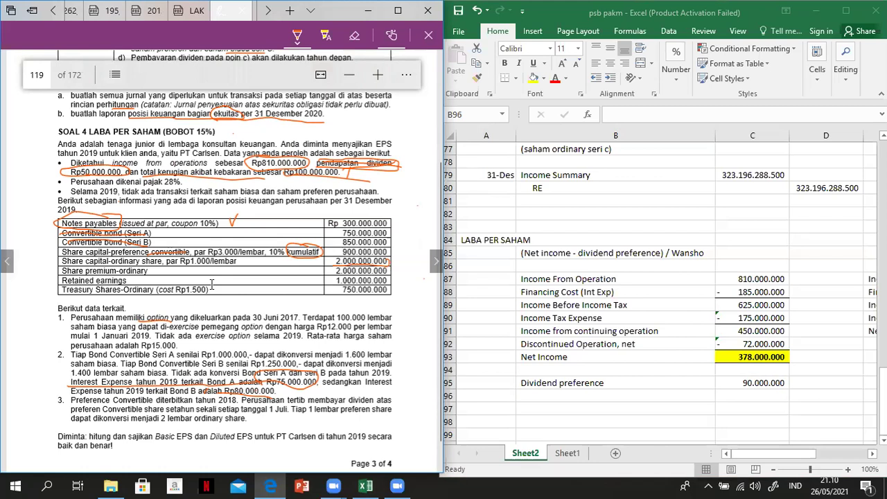
pyautogui.click(525, 395)
pyautogui.write('WANSHO')
pyautogui.press('Tab')
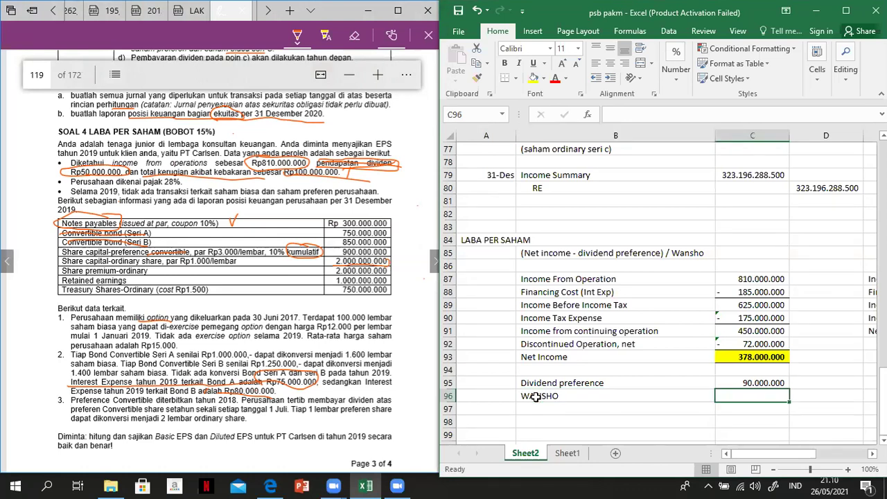
pyautogui.write('2000000')
pyautogui.press('Return')
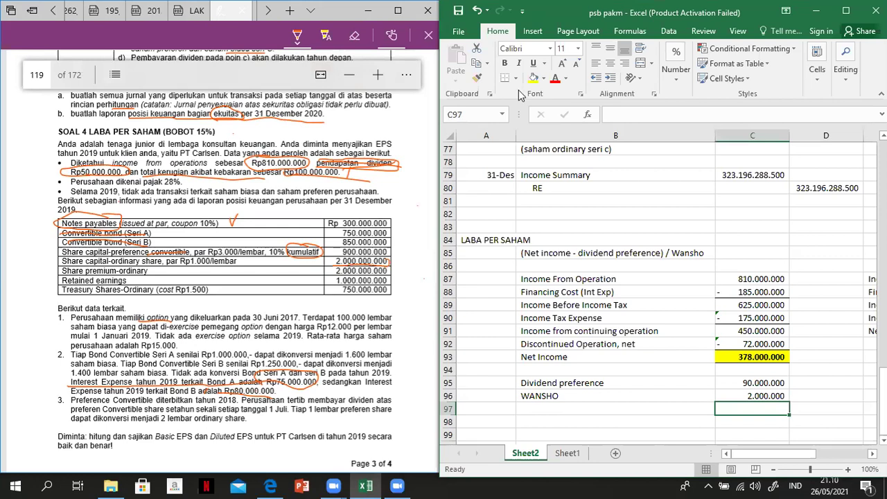
pyautogui.press('capslock')
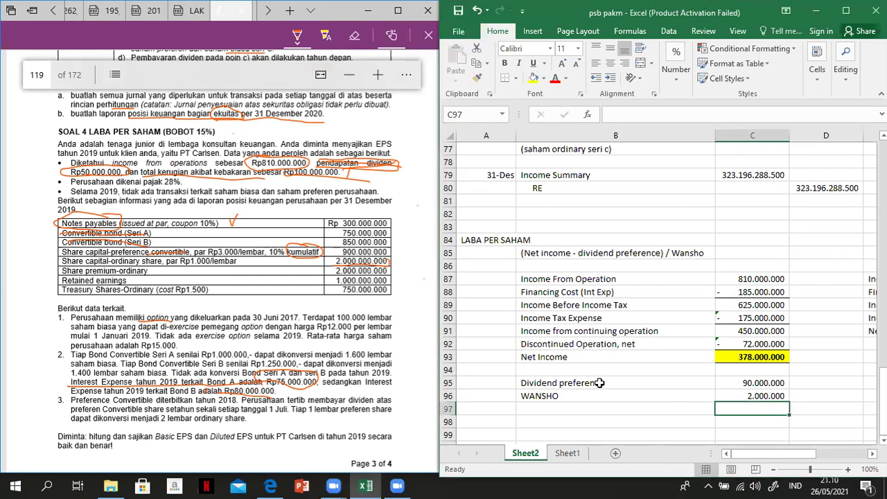
pyautogui.click(229, 271)
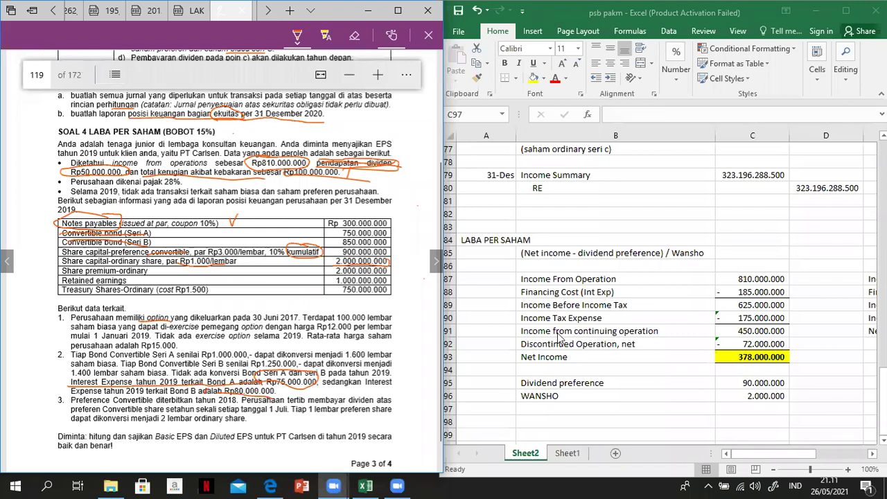
# Correct the label in cell B96 to WANSO.
pyautogui.click(560, 396)
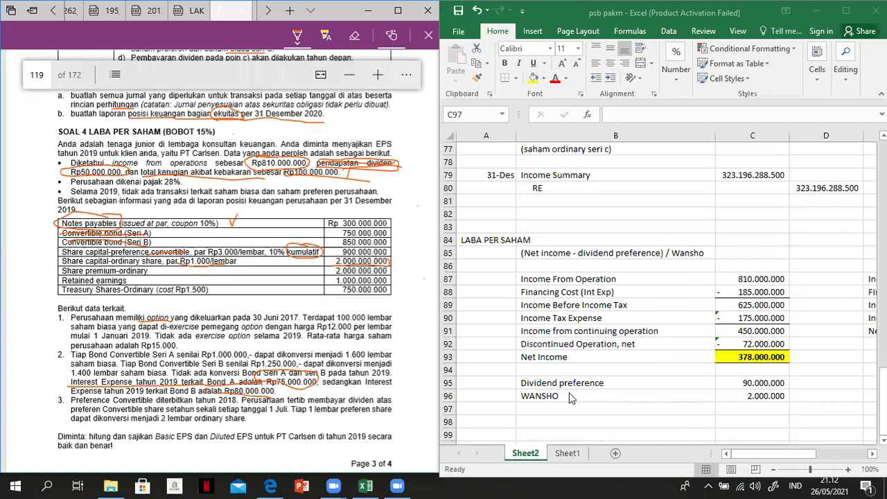
pyautogui.hotkey('alt', 'Tab')
pyautogui.write('=')
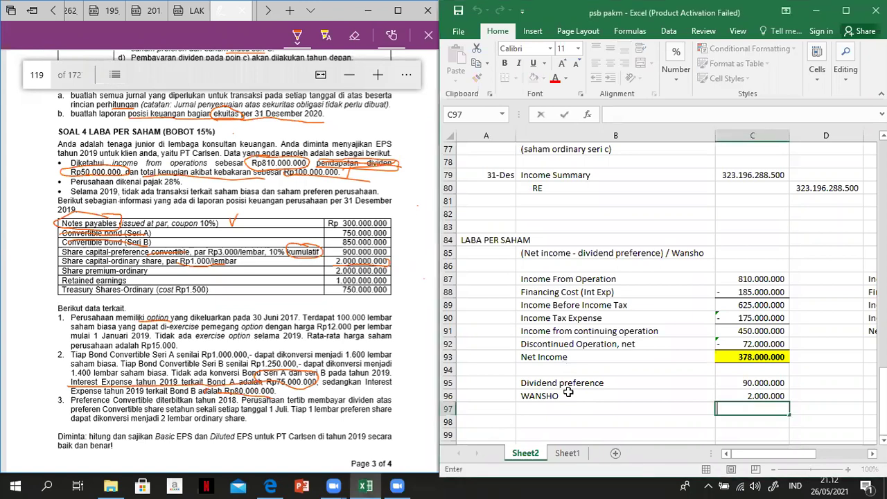
pyautogui.doubleClick(570, 393)
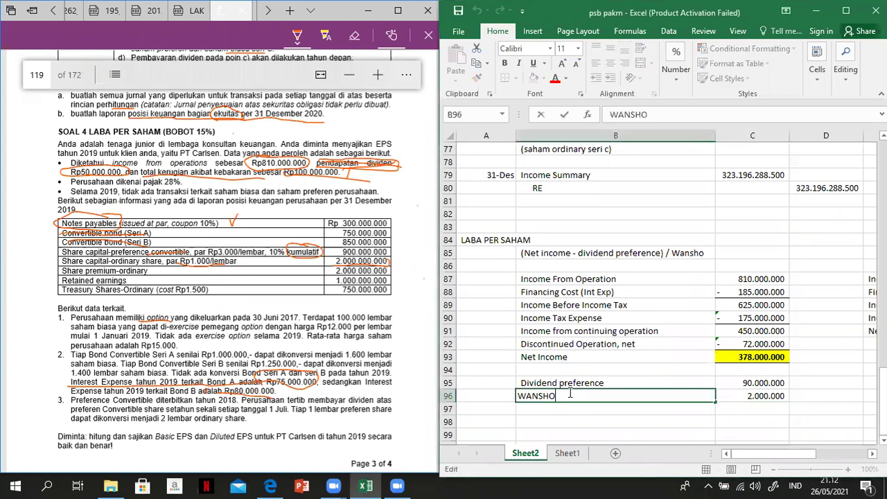
pyautogui.press('Left')
pyautogui.press('BackSpace')
pyautogui.press('Return')
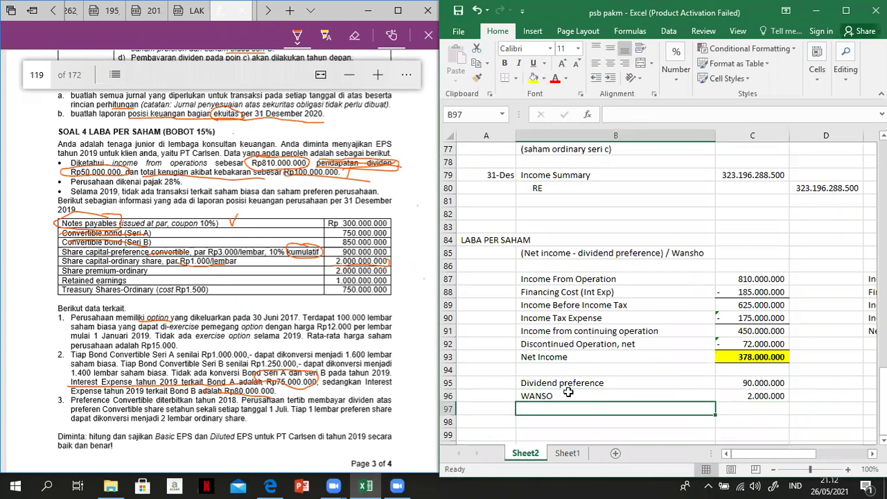
pyautogui.press('Up')
pyautogui.press('Right')
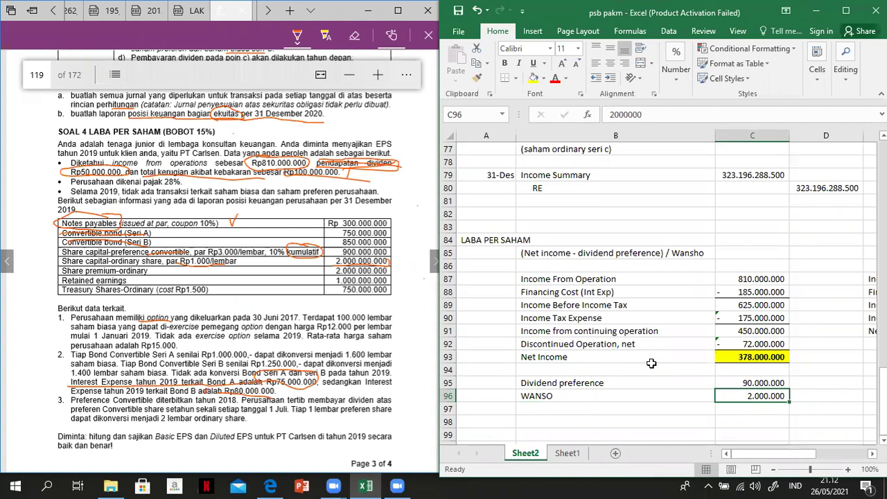
pyautogui.doubleClick(762, 394)
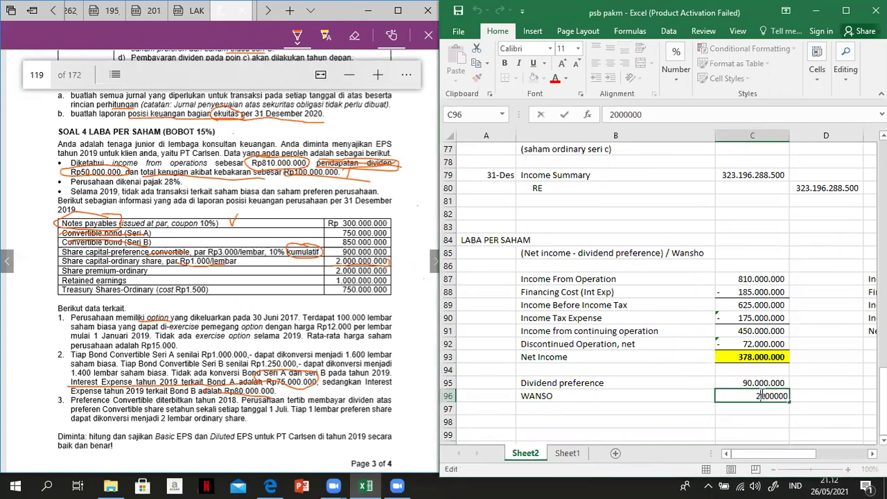
pyautogui.press('Home')
pyautogui.write('=2')
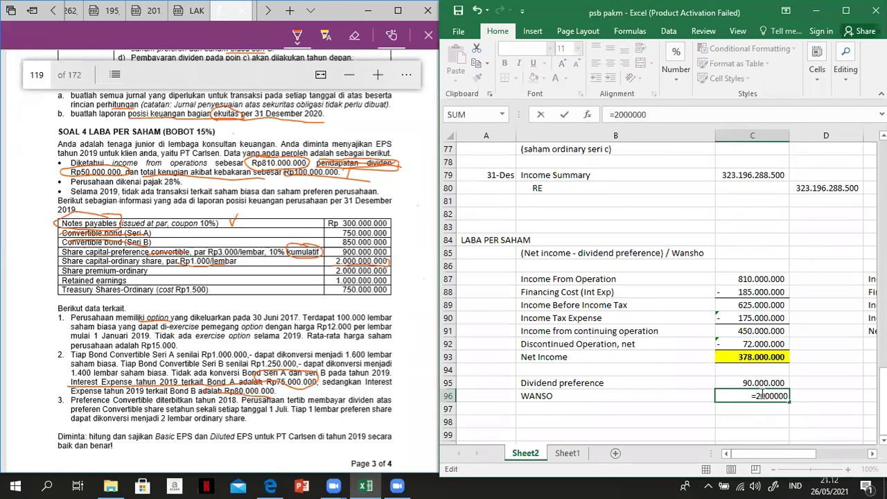
pyautogui.write('000000000/1000')
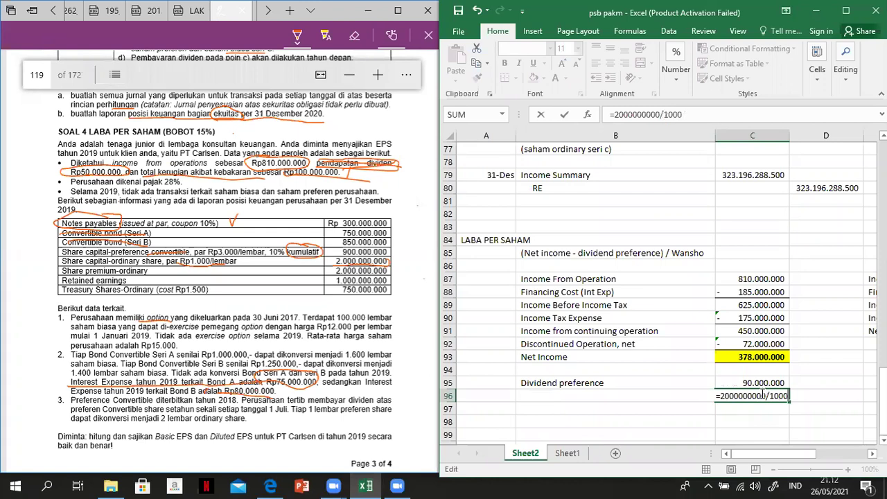
pyautogui.write('-')
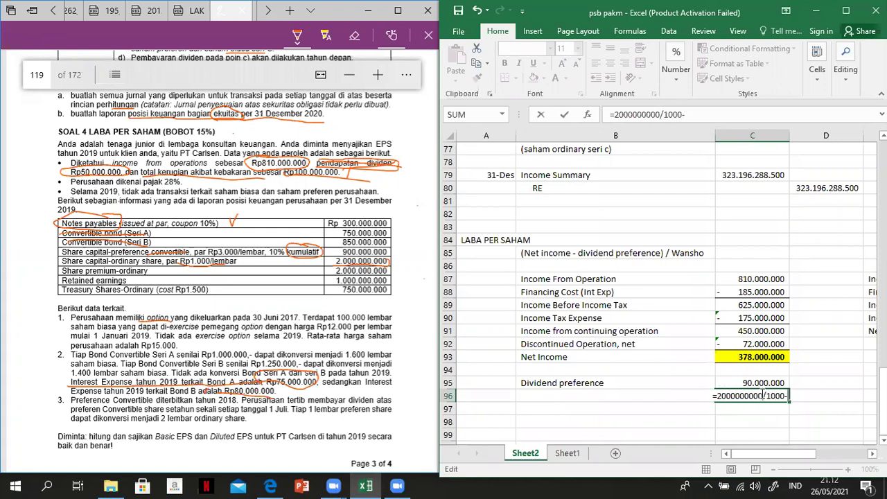
pyautogui.write('750000')
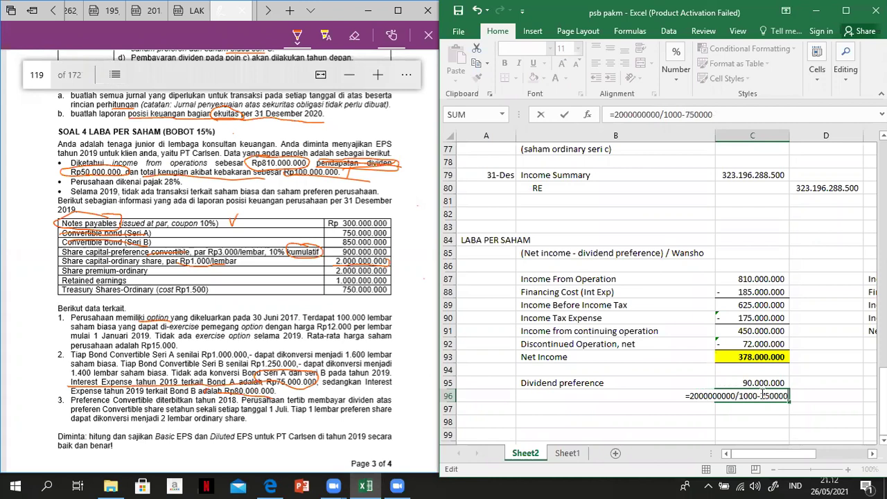
pyautogui.write('000/15')
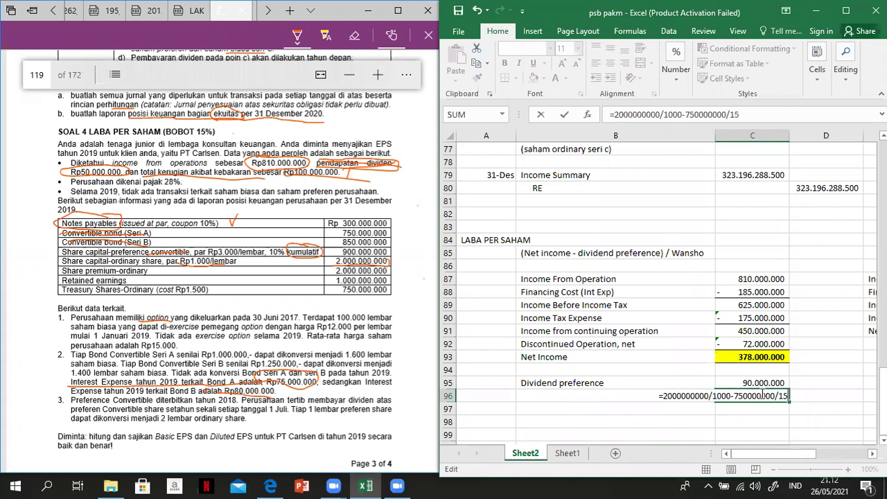
pyautogui.write('00')
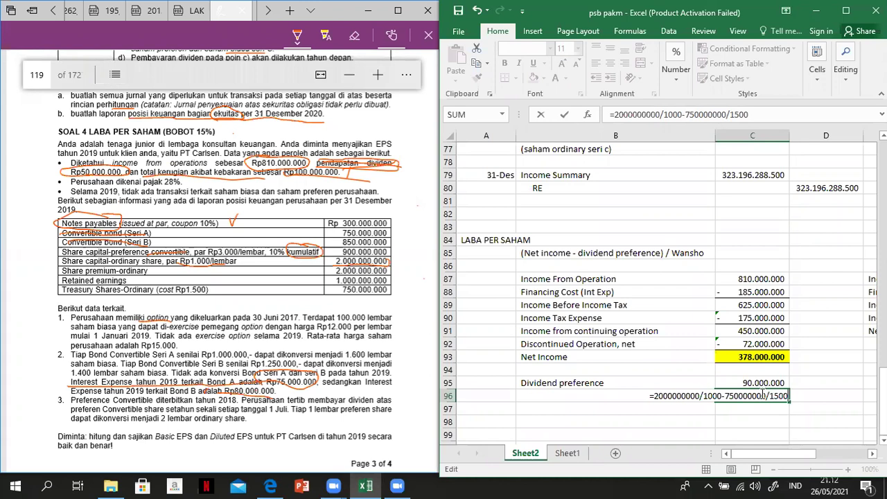
pyautogui.press('Return')
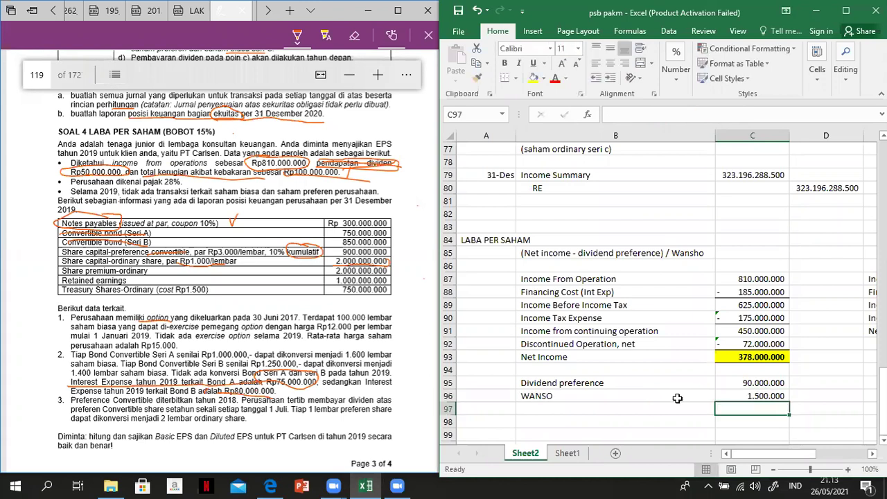
# Copy the formula text (Net income - dividend preference) / Wansho from cell B85 into cell B98.
pyautogui.click(645, 396)
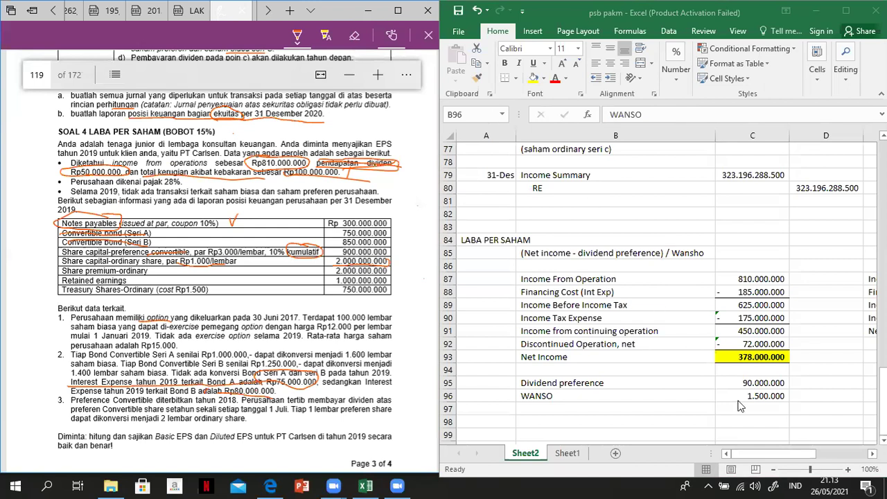
pyautogui.click(579, 427)
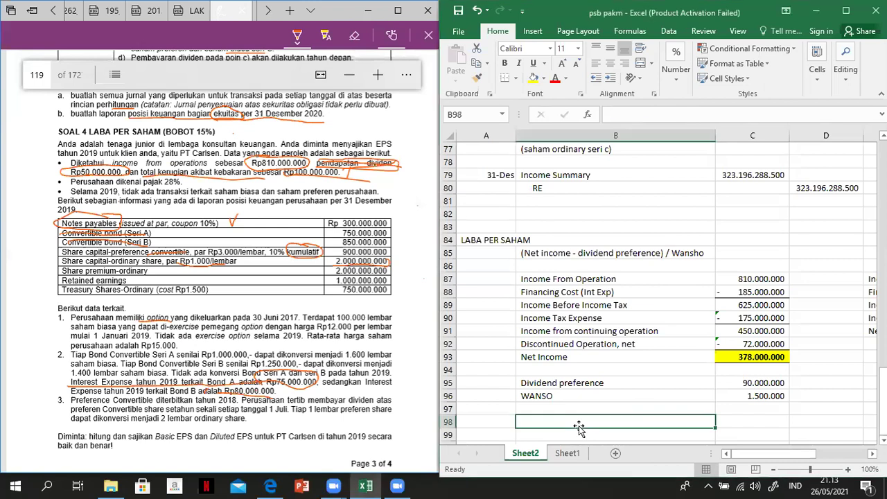
pyautogui.press('Up')
pyautogui.press('Up')
pyautogui.press('Up')
pyautogui.press('Up')
pyautogui.press('Up')
pyautogui.press('Up')
pyautogui.press('Up')
pyautogui.press('Up')
pyautogui.press('Up')
pyautogui.press('Up')
pyautogui.press('Up')
pyautogui.press('Up')
pyautogui.press('Up')
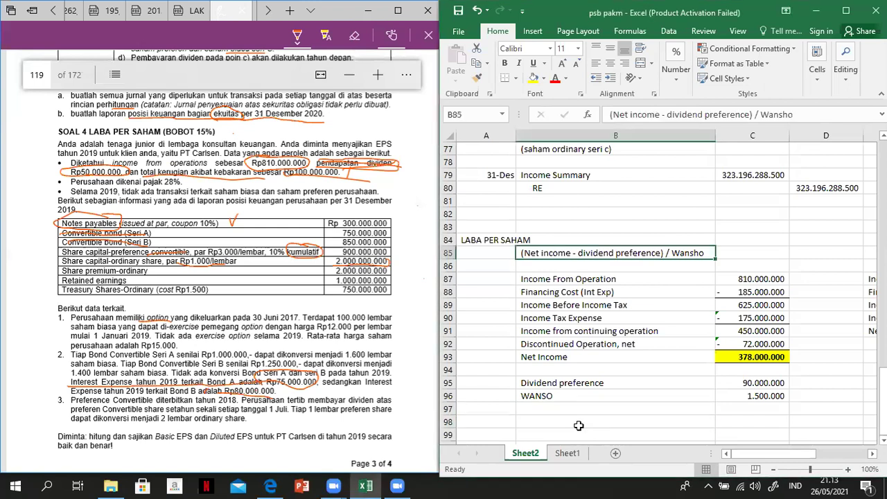
pyautogui.hotkey('ctrl', 'c')
pyautogui.click(578, 426)
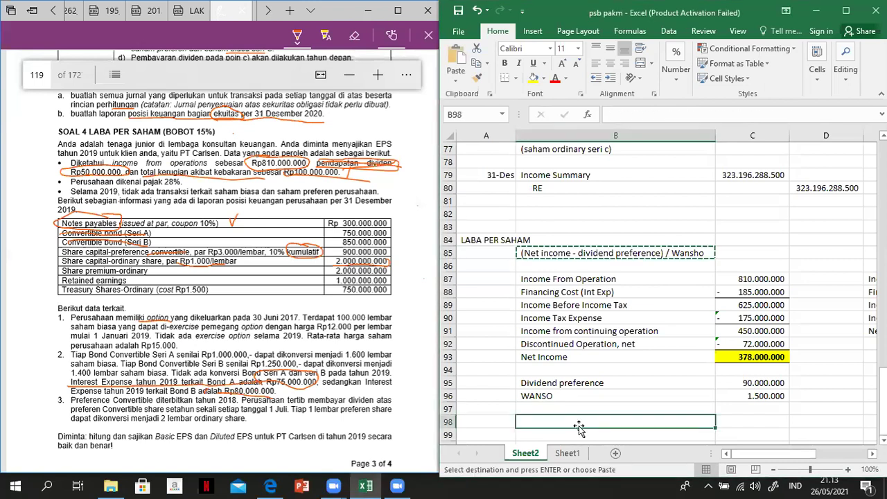
pyautogui.press('Return')
# Calculate the total earnings per share in cell B99 with =(C93-C95)/C96.
pyautogui.press('Down')
pyautogui.press('Down')
pyautogui.press('Down')
pyautogui.press('Down')
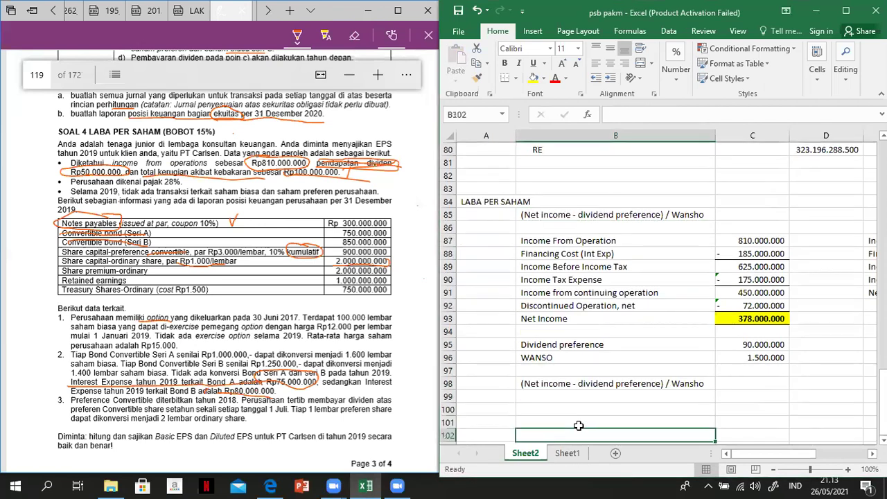
pyautogui.press('Up')
pyautogui.press('Up')
pyautogui.press('Up')
pyautogui.write('=')
pyautogui.press('Up')
pyautogui.press('Up')
pyautogui.press('Right')
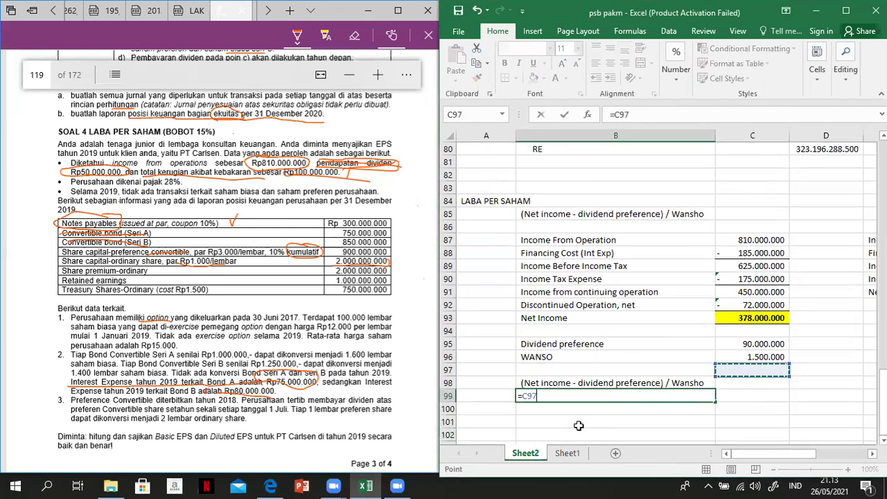
pyautogui.press('Up')
pyautogui.press('Up')
pyautogui.press('Up')
pyautogui.press('Up')
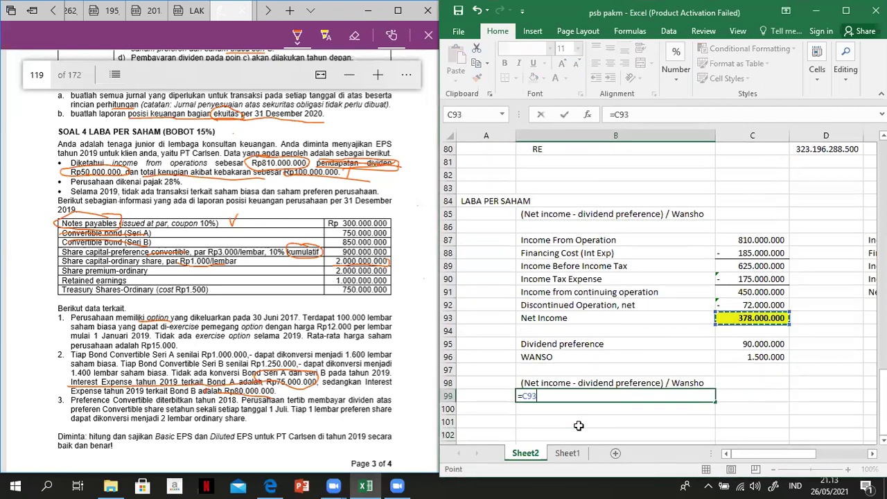
pyautogui.press('F2')
pyautogui.click(614, 114)
pyautogui.write('9')
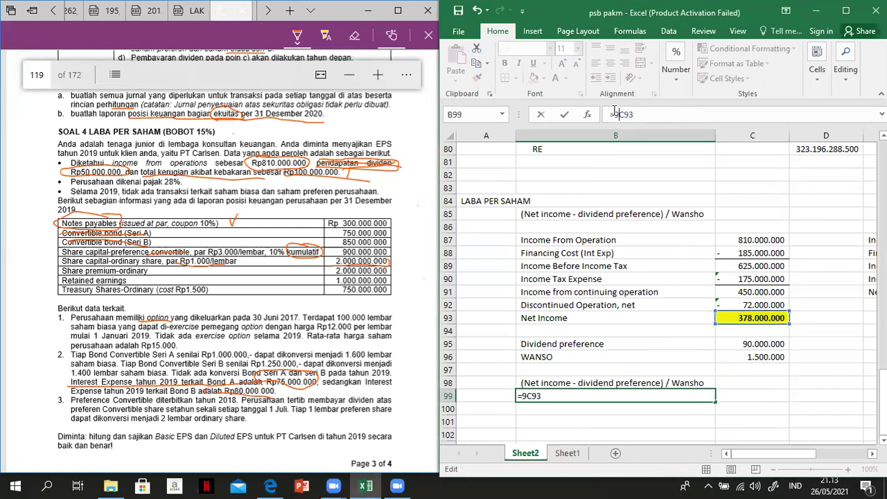
pyautogui.press('BackSpace')
pyautogui.write('(')
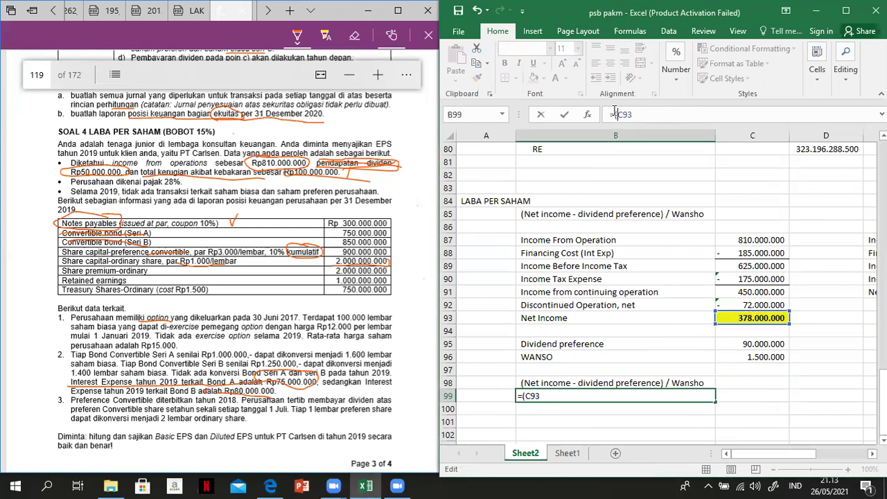
pyautogui.press('End')
pyautogui.write('-')
pyautogui.click(740, 343)
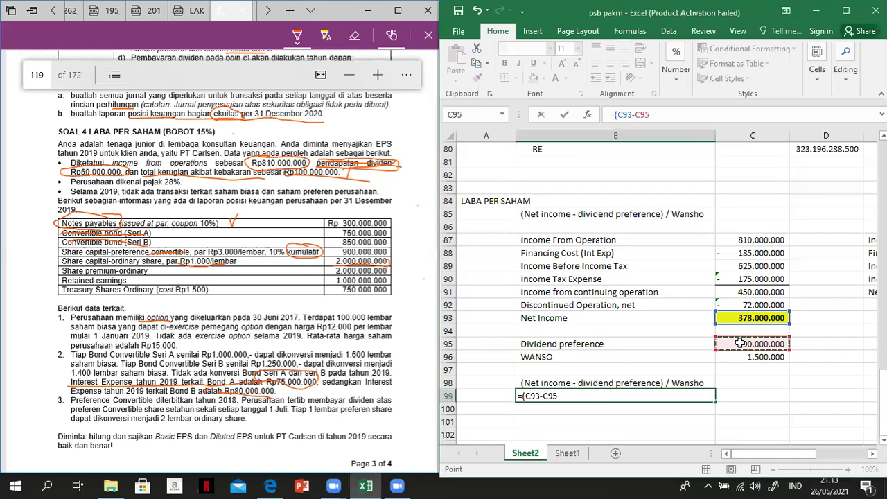
pyautogui.write(')')
pyautogui.write('/')
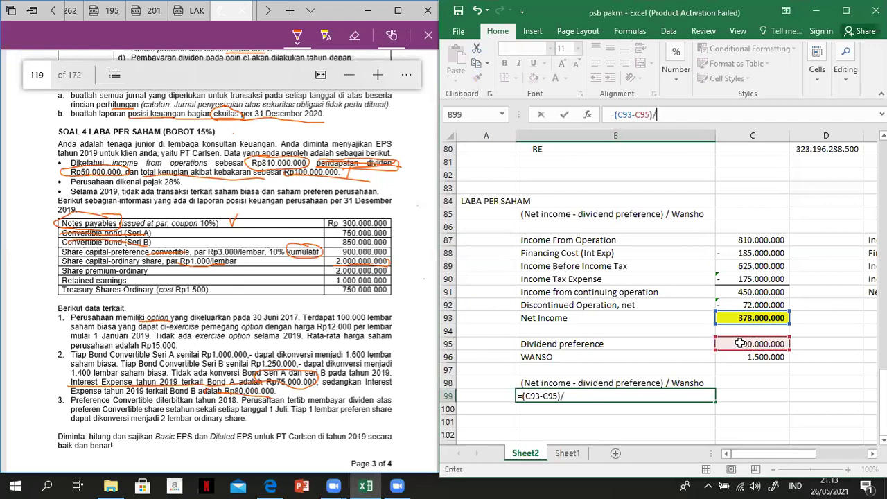
pyautogui.click(741, 357)
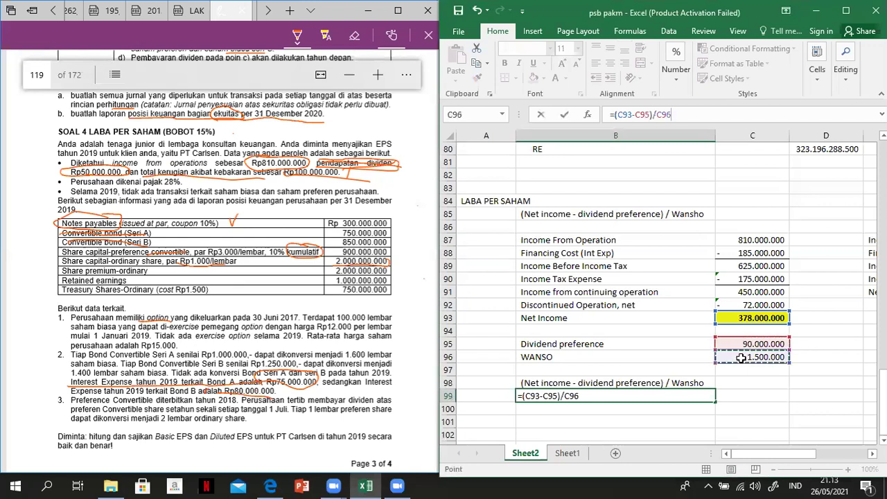
pyautogui.press('Return')
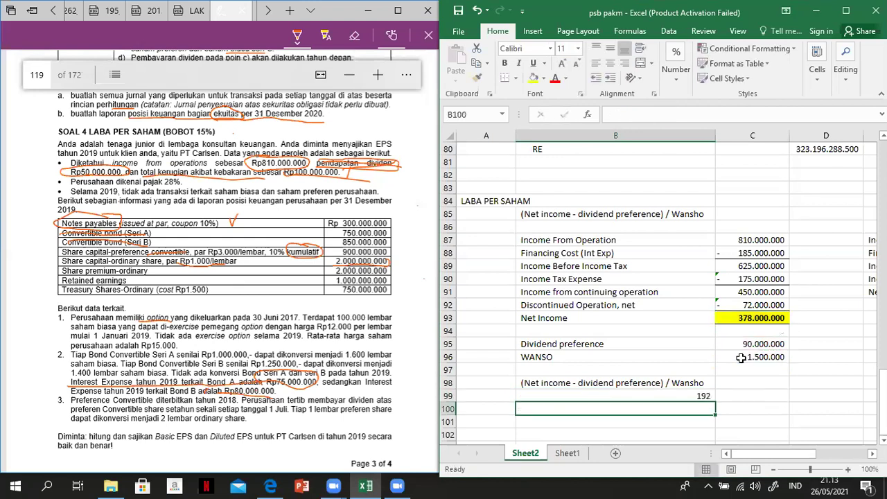
# Label the earnings per share result by entering LPS Total in cell A99.
pyautogui.press('Up')
pyautogui.press('Left')
pyautogui.write('I')
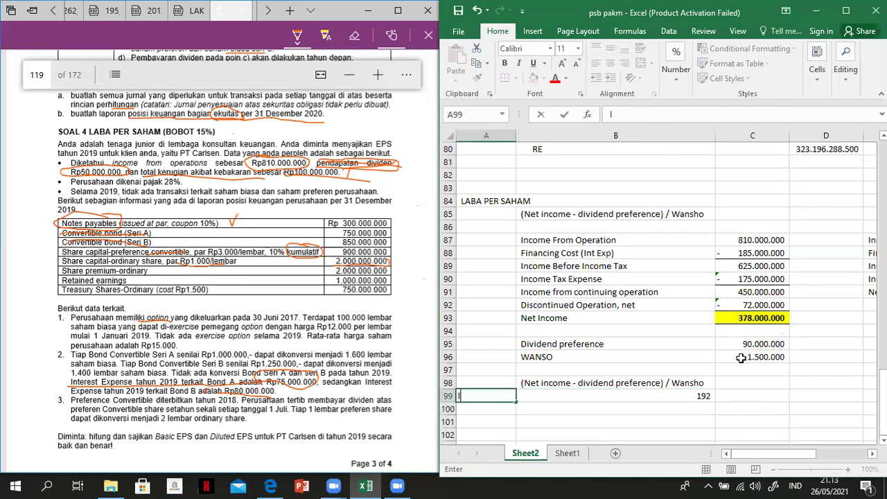
pyautogui.press('BackSpace')
pyautogui.press('capslock')
pyautogui.write('LPS')
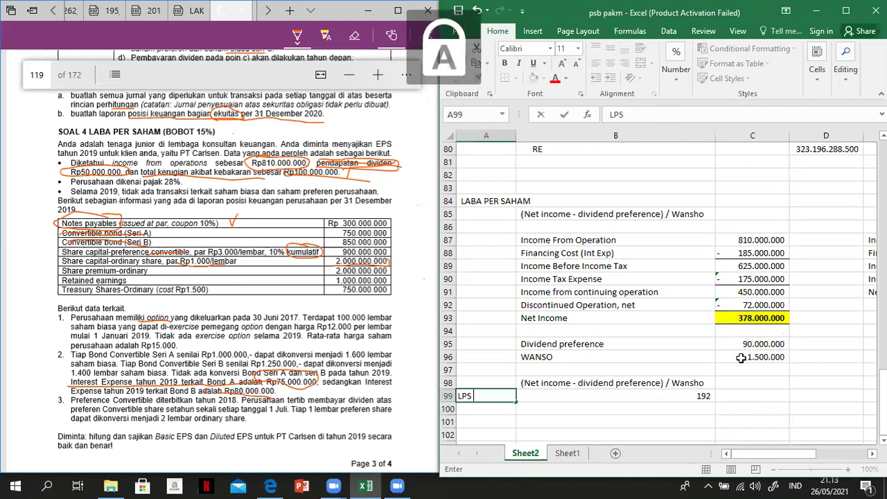
pyautogui.write(' T')
pyautogui.press('capslock')
pyautogui.write('otal')
pyautogui.press('Return')
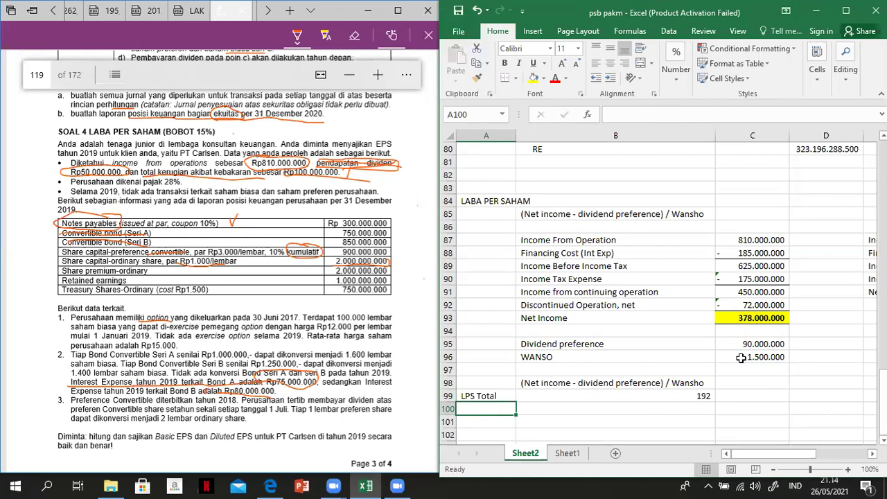
# Enter the label LPS Income From Continuing in cell A101 and widen column A to fit it.
pyautogui.press('Down')
pyautogui.press('Right')
pyautogui.press('Left')
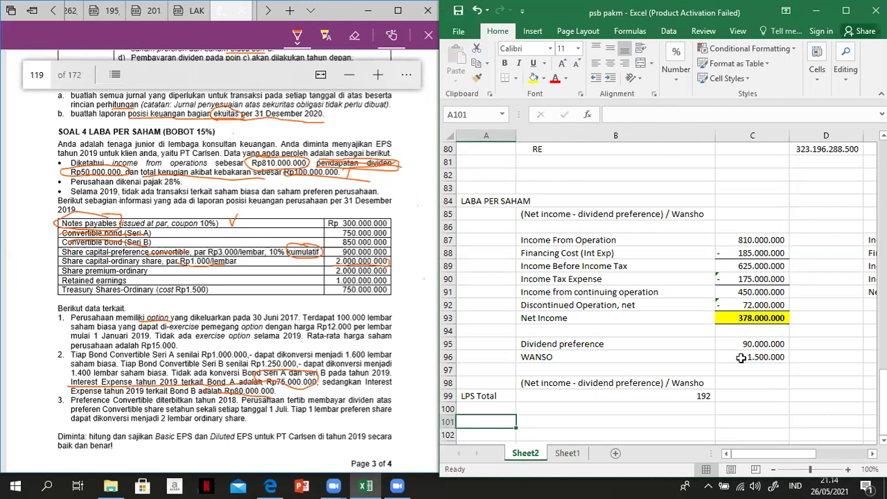
pyautogui.press('capslock')
pyautogui.write('LPS')
pyautogui.press('capslock')
pyautogui.write('Income')
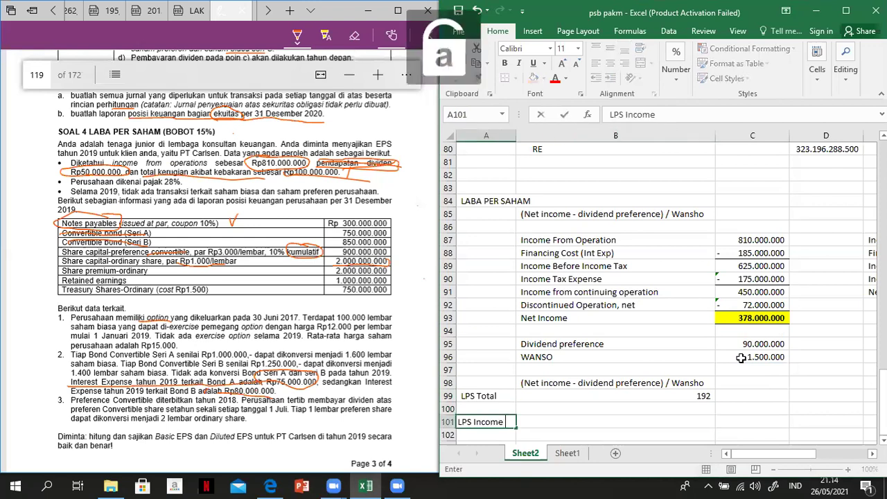
pyautogui.press('capslock')
pyautogui.write('F')
pyautogui.press('capslock')
pyautogui.write('rom Continuing')
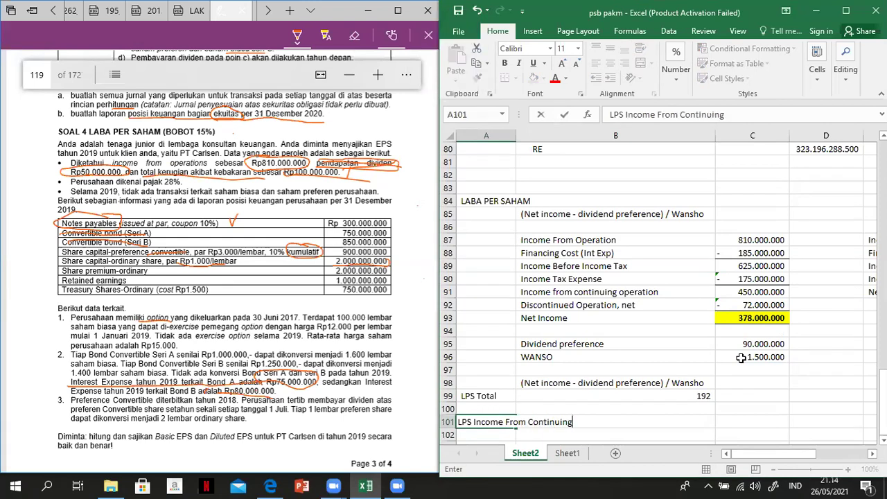
pyautogui.press('Tab')
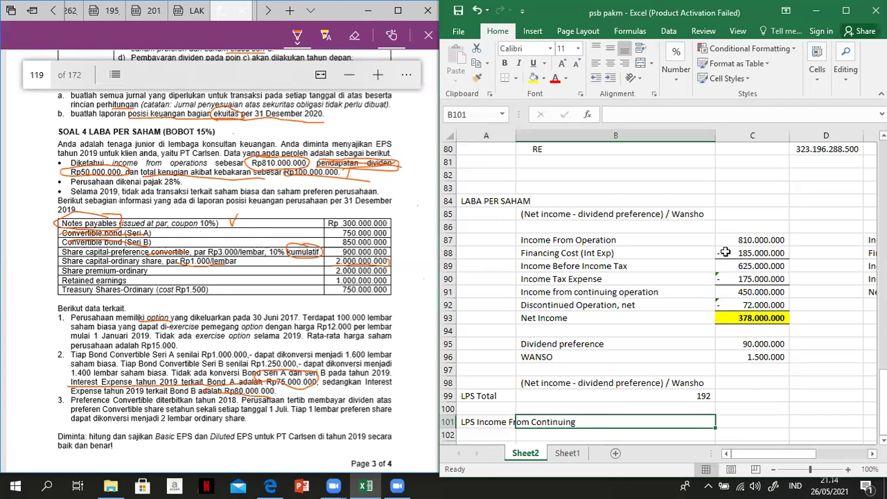
pyautogui.moveTo(522, 135); pyautogui.dragTo(579, 142)
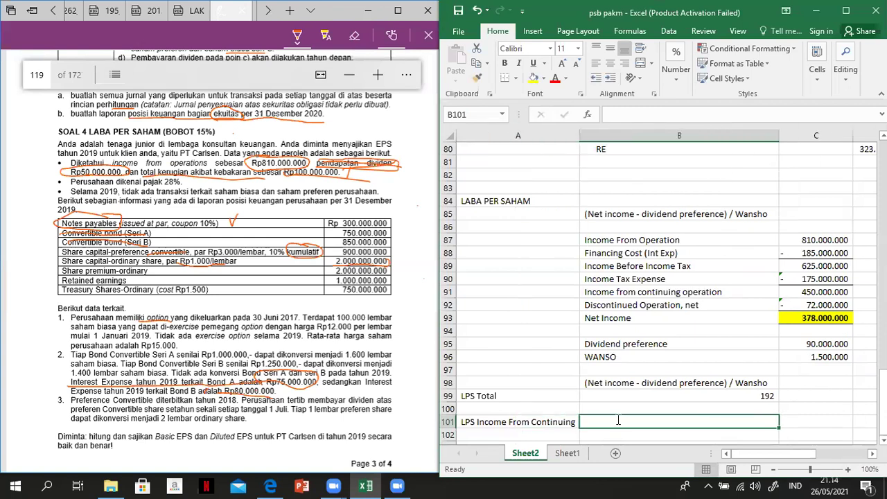
# Enter the formula =C91-C95/C96 in cell B101 for earnings per share from continuing operations.
pyautogui.write('=')
pyautogui.press('Up')
pyautogui.press('Up')
pyautogui.press('Up')
pyautogui.press('Up')
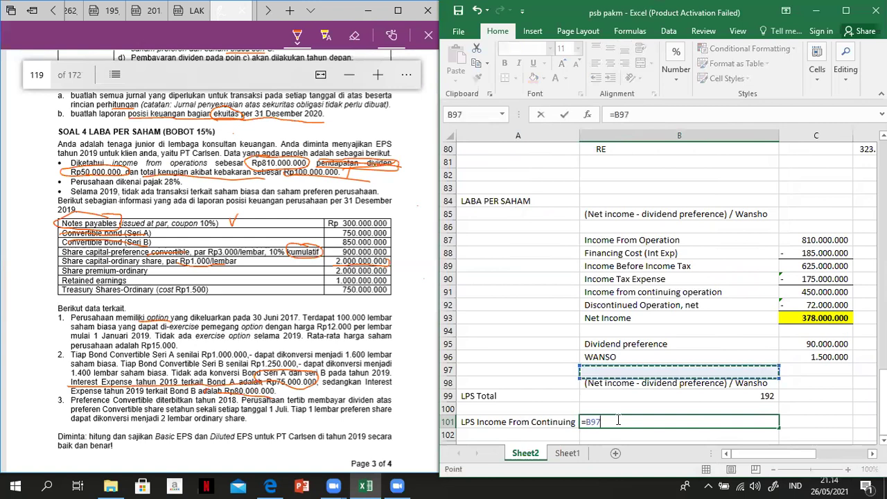
pyautogui.press('Up')
pyautogui.press('Up')
pyautogui.press('Up')
pyautogui.press('Up')
pyautogui.press('Up')
pyautogui.press('Up')
pyautogui.press('Right')
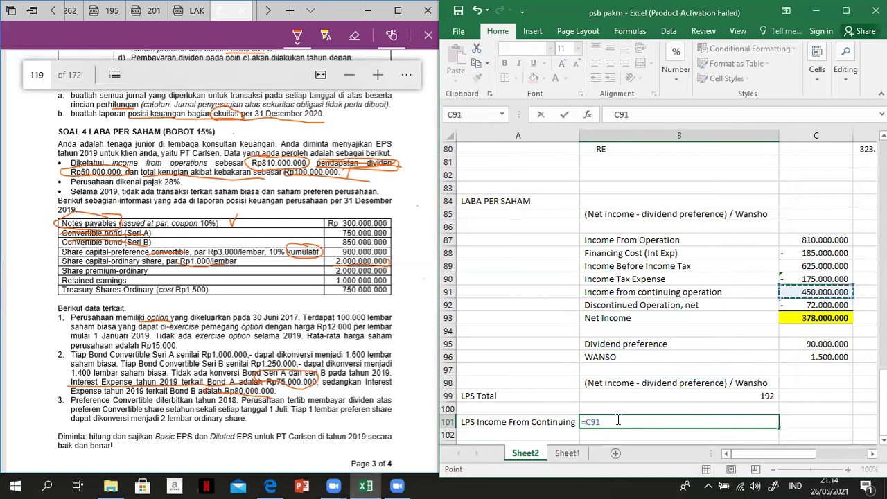
pyautogui.write('-')
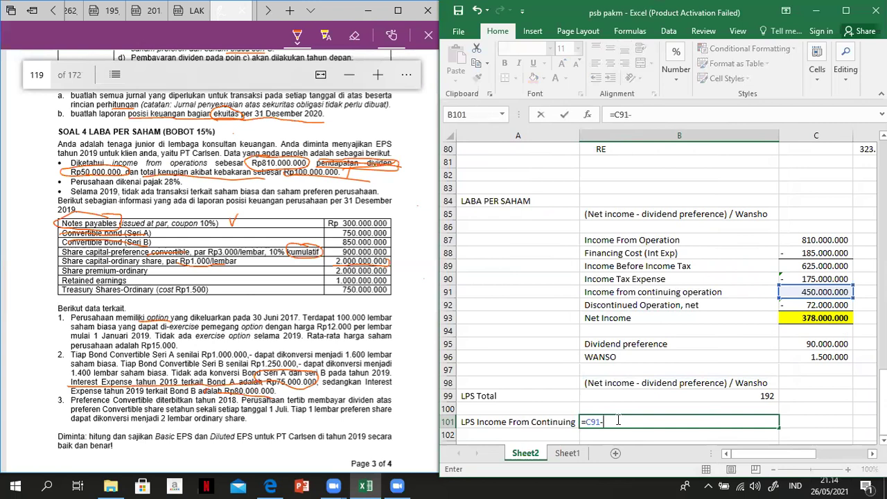
pyautogui.press('Right')
pyautogui.press('Up')
pyautogui.press('Up')
pyautogui.press('Up')
pyautogui.press('Up')
pyautogui.press('Up')
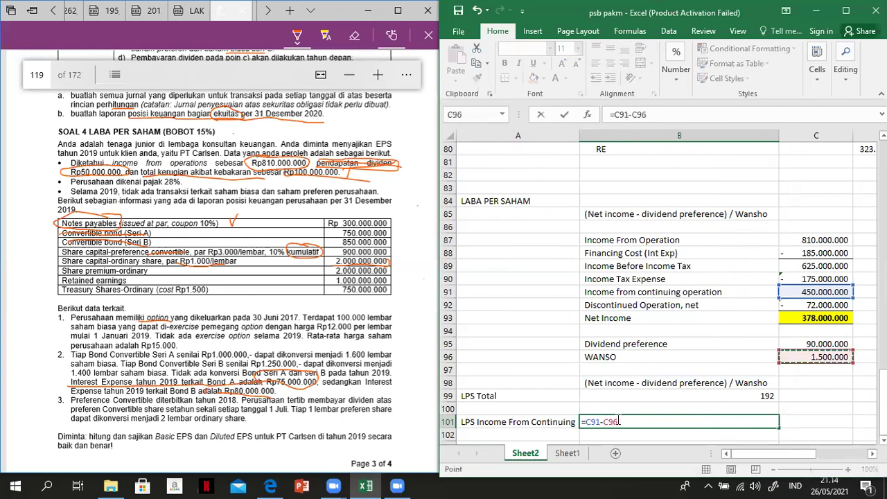
pyautogui.press('Up')
pyautogui.write('/')
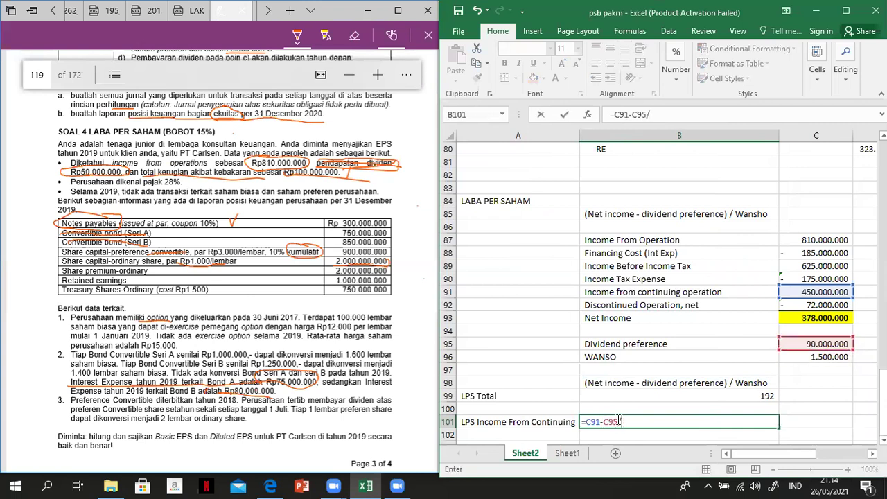
pyautogui.press('Right')
pyautogui.press('Up')
pyautogui.press('Up')
pyautogui.press('Up')
pyautogui.press('Up')
pyautogui.press('Up')
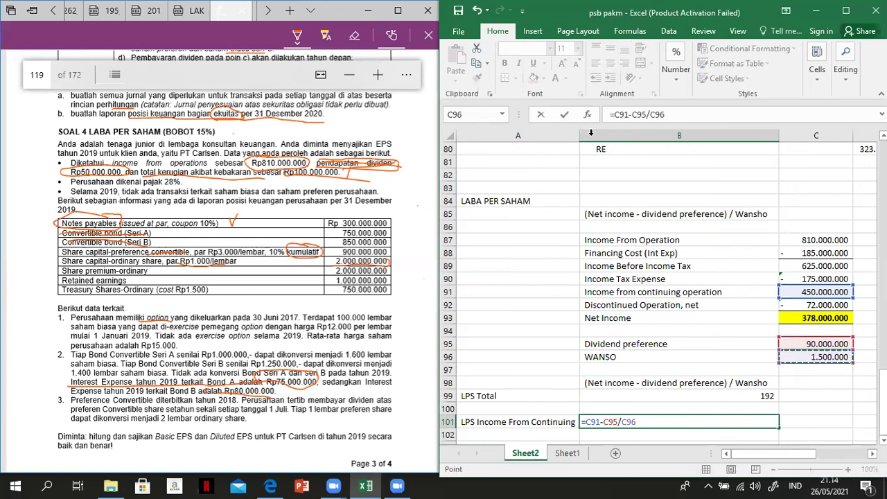
# Bracket the subtraction in the B101 formula so it reads =(C91-C95)/C96.
pyautogui.click(648, 115)
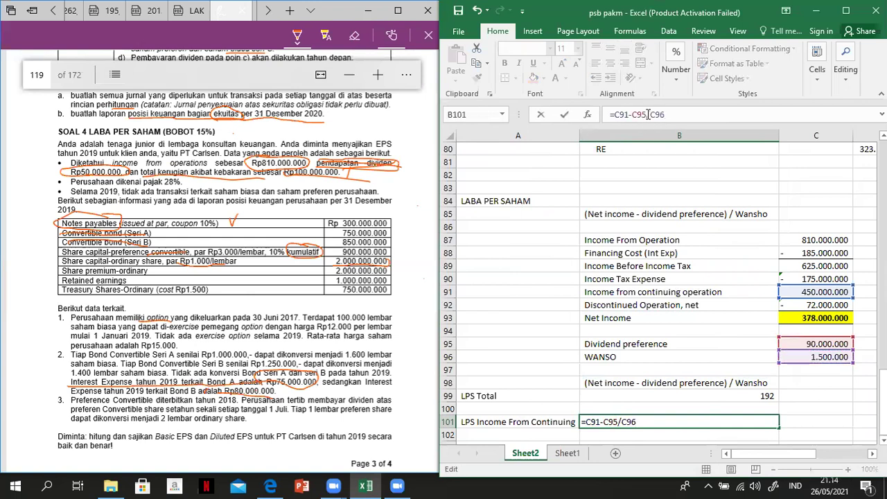
pyautogui.write(')')
pyautogui.press('Home')
pyautogui.press('Right')
pyautogui.write('(')
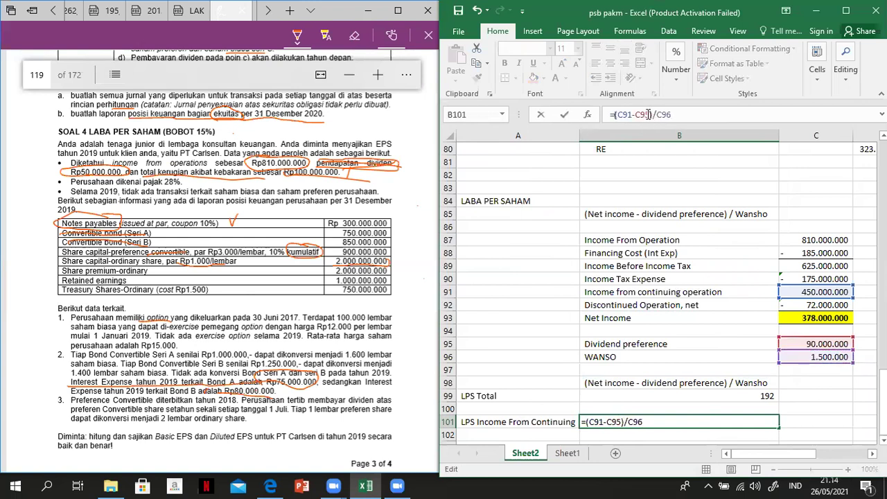
pyautogui.press('Return')
# Enter the label LPS Discontinued in cell A102.
pyautogui.press('Left')
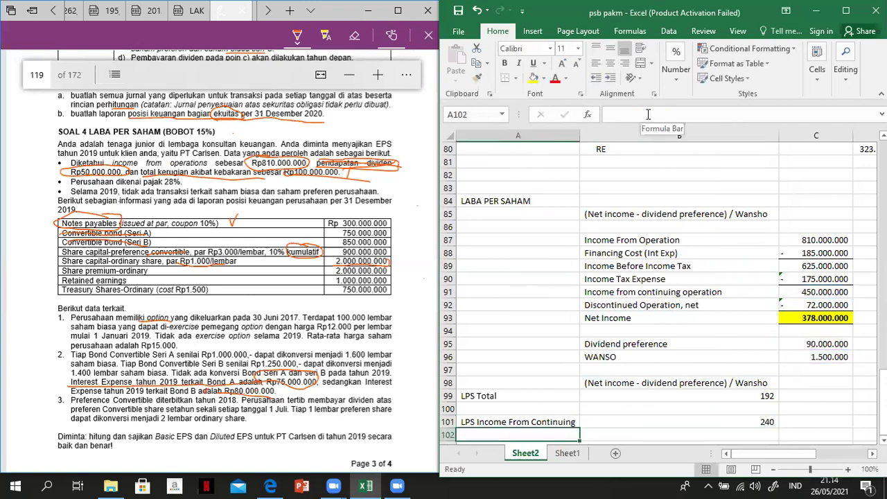
pyautogui.press('capslock')
pyautogui.write('LS')
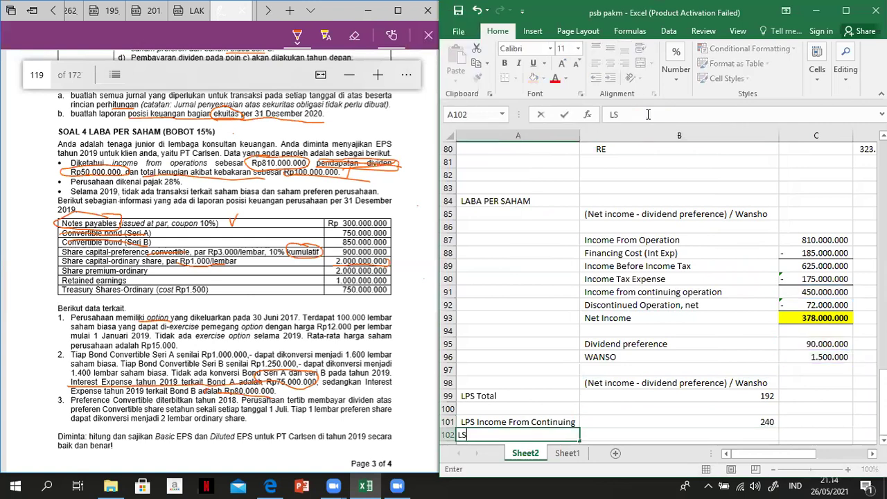
pyautogui.press('BackSpace')
pyautogui.write('PS D')
pyautogui.press('capslock')
pyautogui.write('i')
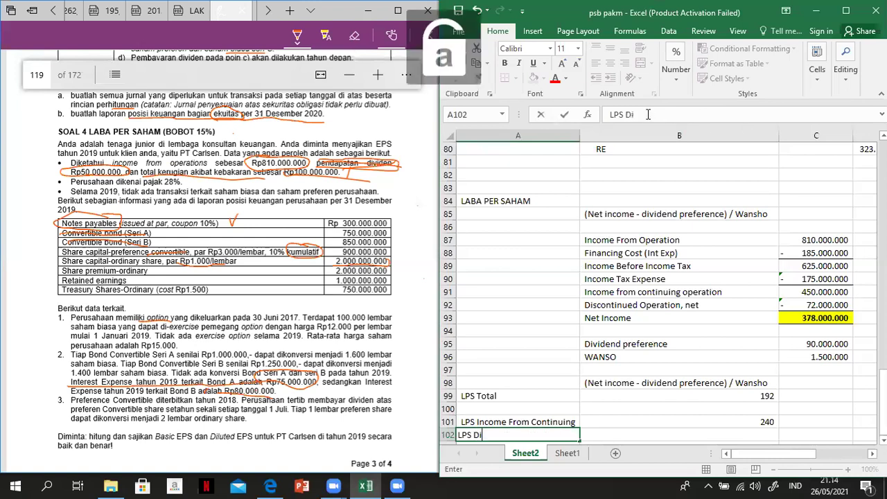
pyautogui.write('scom')
pyautogui.press('BackSpace')
pyautogui.write('n')
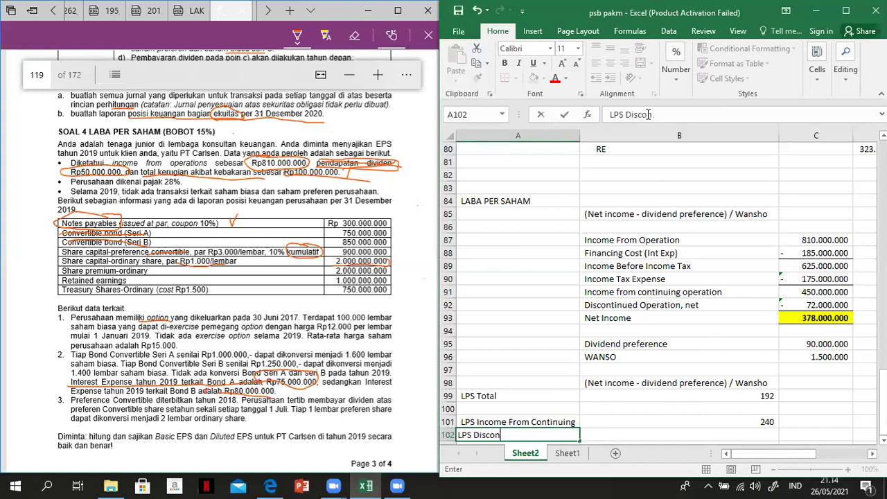
pyautogui.write('tinued')
pyautogui.press('Return')
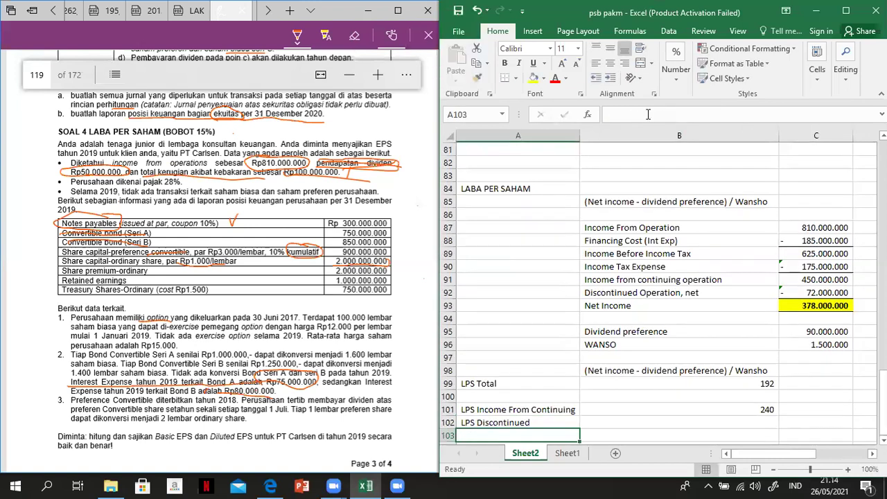
# Calculate the discontinued operation's earnings per share in cell B102 with =C92/C96.
pyautogui.press('Up')
pyautogui.press('Right')
pyautogui.write('=')
pyautogui.press('Up')
pyautogui.press('Up')
pyautogui.press('Up')
pyautogui.press('Up')
pyautogui.press('Up')
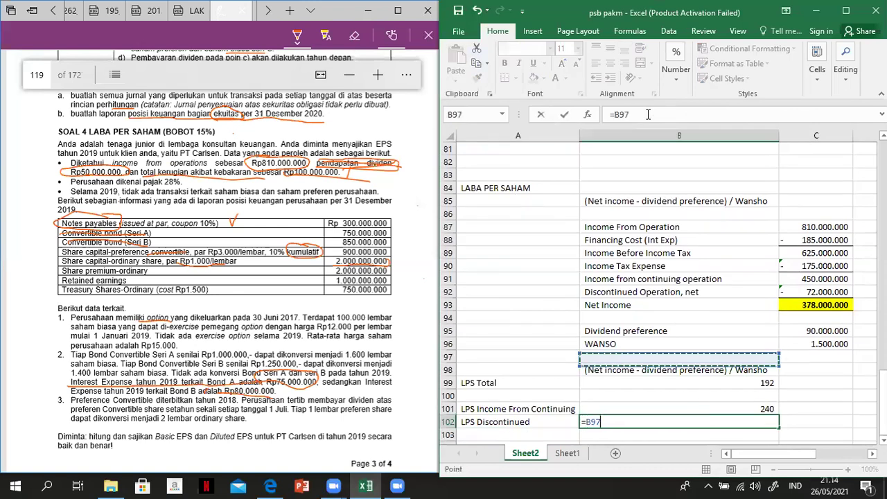
pyautogui.press('Up')
pyautogui.press('Up')
pyautogui.press('Right')
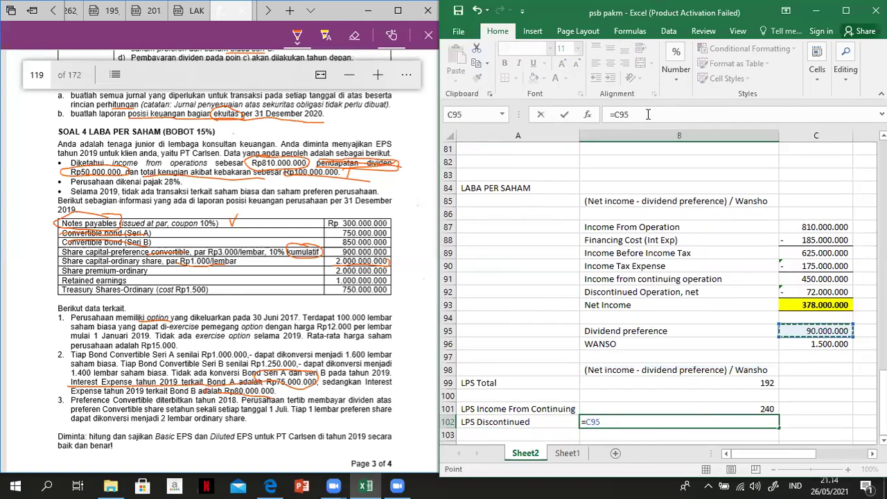
pyautogui.press('Up')
pyautogui.press('Up')
pyautogui.press('Up')
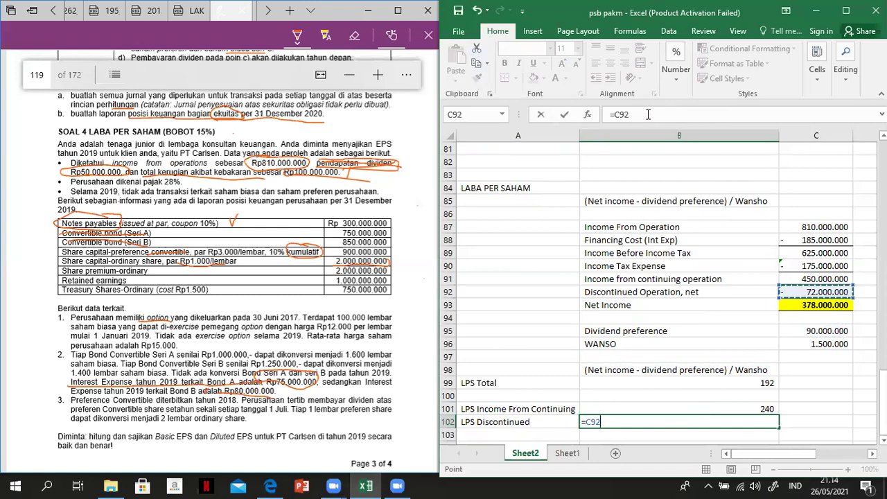
pyautogui.write('/')
pyautogui.press('Up')
pyautogui.press('Right')
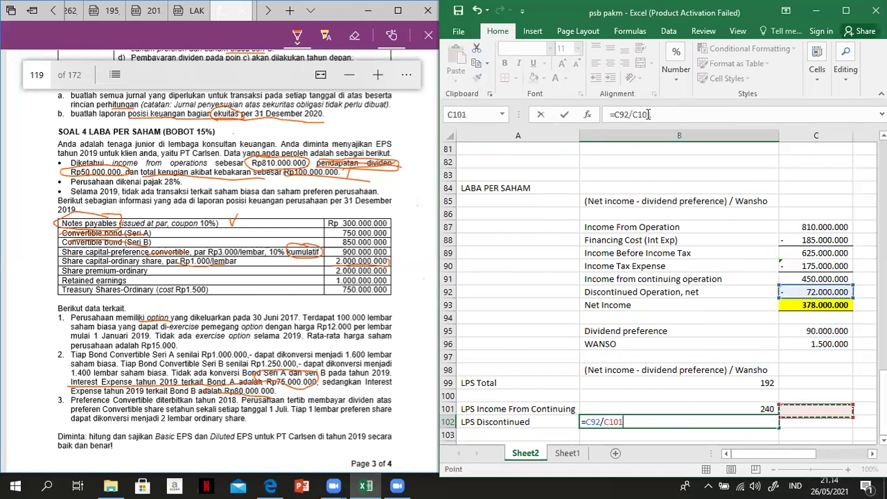
pyautogui.press('Up')
pyautogui.press('Up')
pyautogui.press('Up')
pyautogui.press('Up')
pyautogui.press('Up')
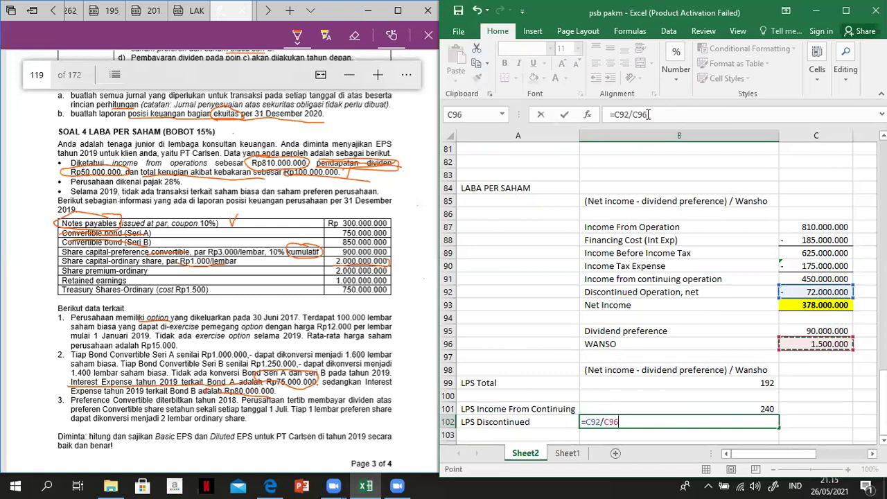
pyautogui.press('Return')
# Enter the label LPS Total in cell A103.
pyautogui.press('Return')
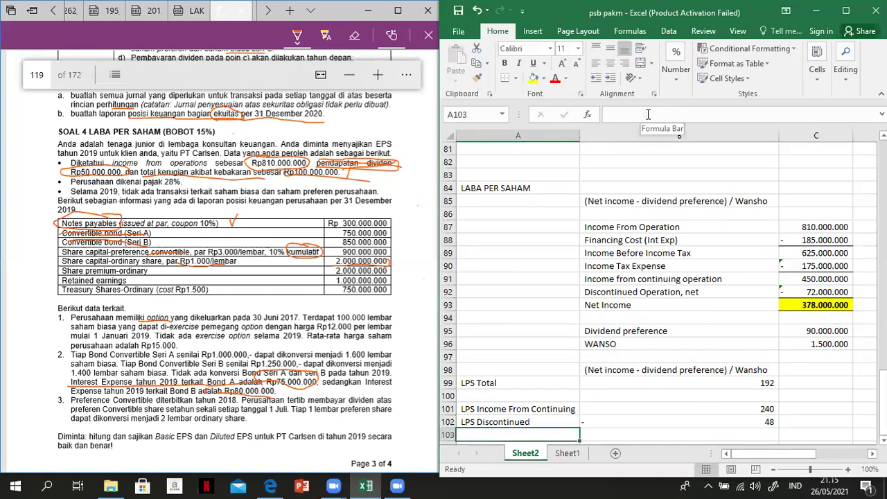
pyautogui.press('capslock')
pyautogui.write('LPS')
pyautogui.press('capslock')
pyautogui.write('Tot')
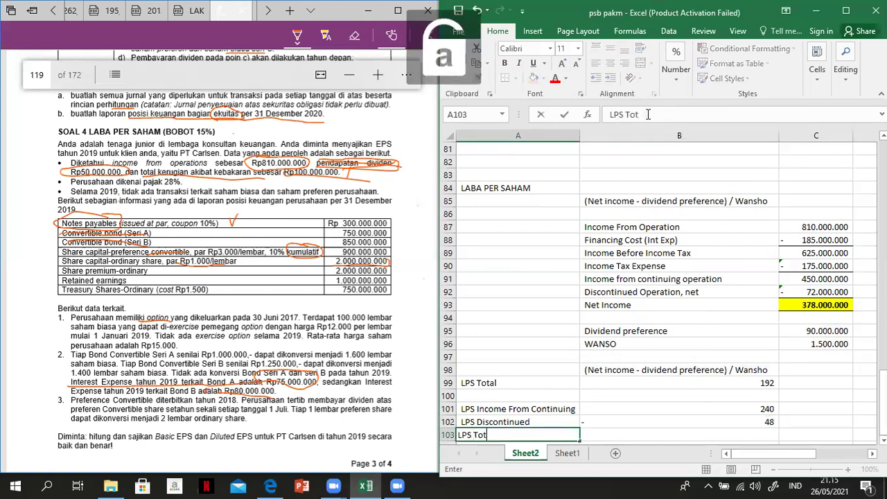
pyautogui.write('al')
pyautogui.press('Return')
# Add the continuing and discontinued earnings per share in cell B103 with =B101+B102.
pyautogui.press('Tab')
pyautogui.press('Up')
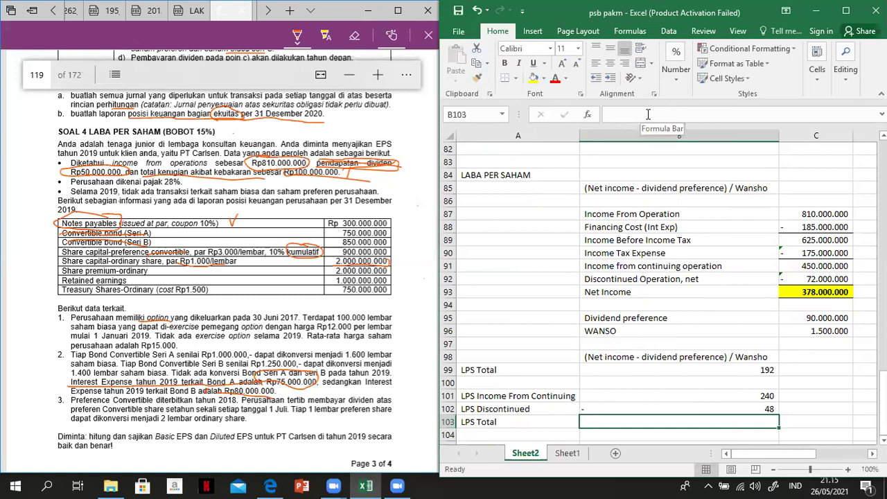
pyautogui.write('=')
pyautogui.press('Up')
pyautogui.press('Up')
pyautogui.write('+')
pyautogui.press('Up')
pyautogui.press('Return')
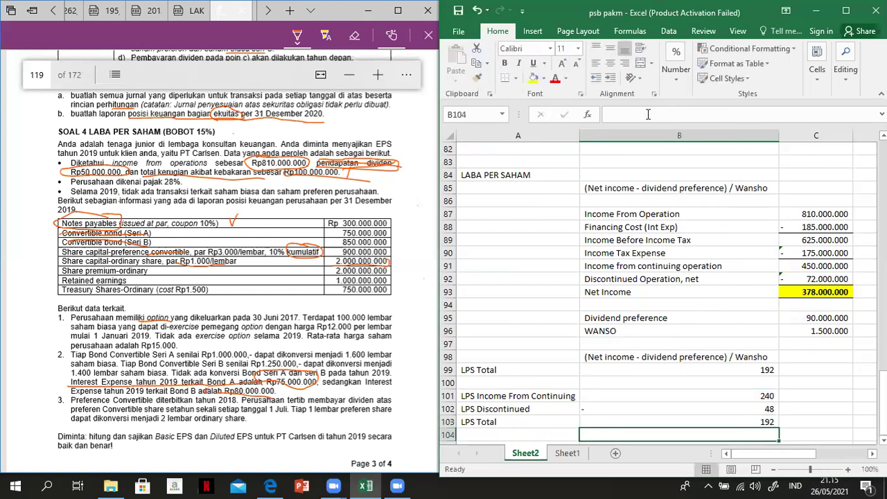
# Make the total in cell B103 bold and give it a top and bottom border.
pyautogui.press('Up')
pyautogui.hotkey('ctrl', 'b')
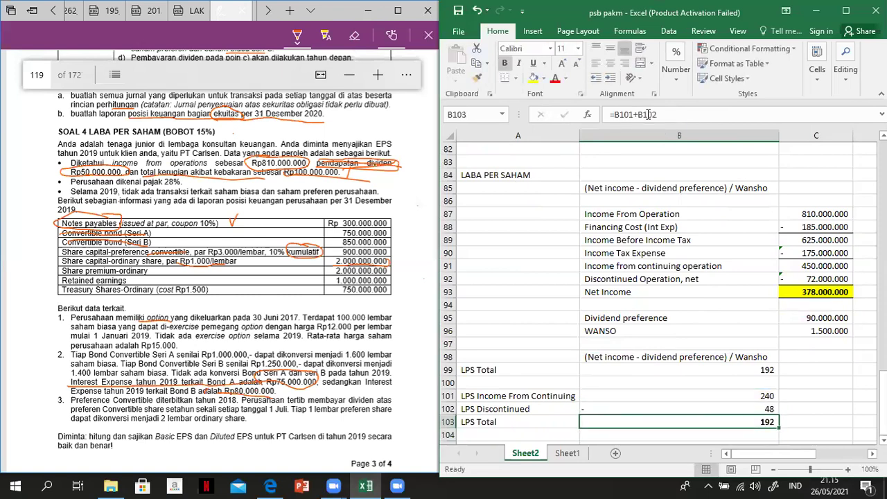
pyautogui.click(506, 78)
pyautogui.press('Up')
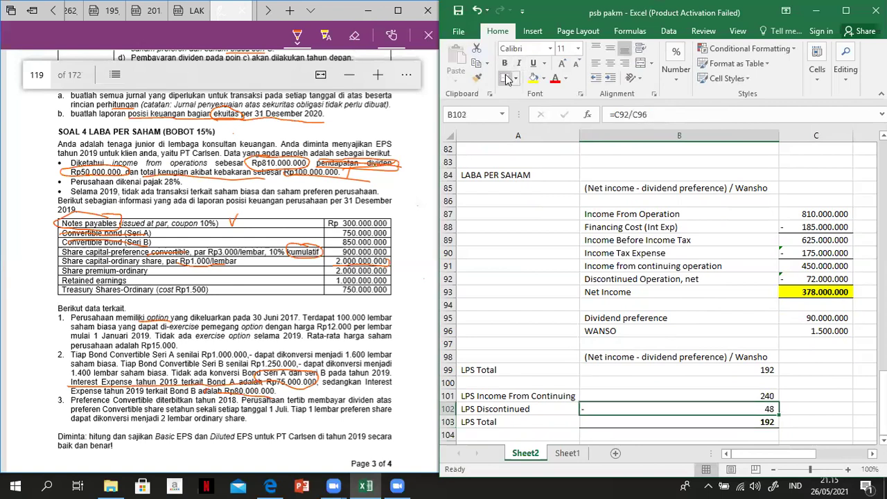
# Go to cell E94 beneath the second income statement in columns E and F.
pyautogui.click(535, 399)
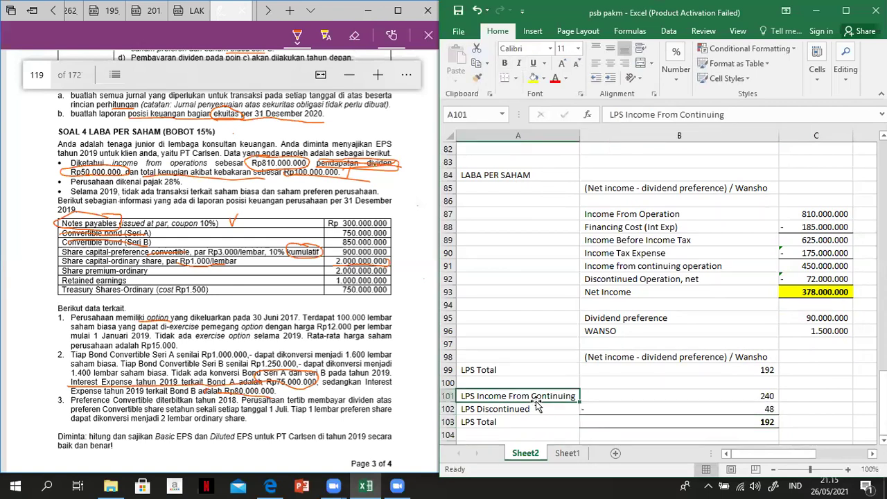
pyautogui.press('Right')
pyautogui.press('Up')
pyautogui.press('Right')
pyautogui.press('Right')
pyautogui.press('Right')
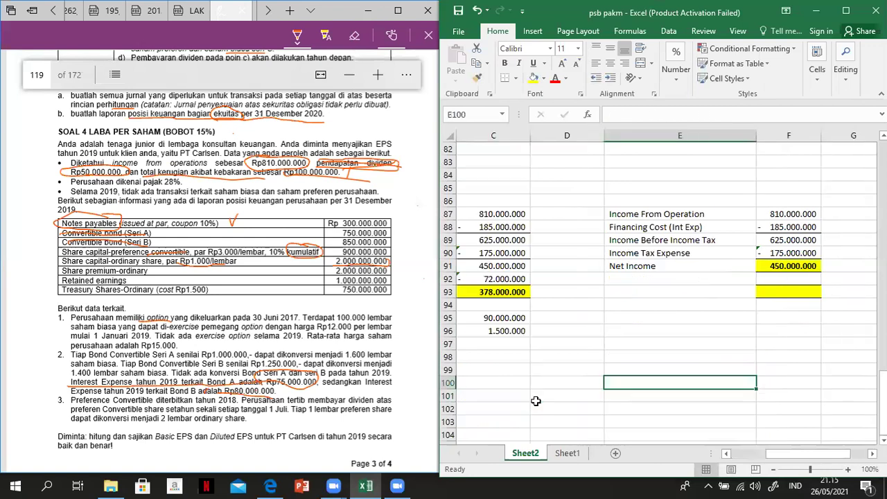
pyautogui.press('Up')
pyautogui.press('Up')
pyautogui.press('Up')
pyautogui.press('Up')
pyautogui.press('Up')
pyautogui.press('Up')
pyautogui.press('Up')
pyautogui.press('Right')
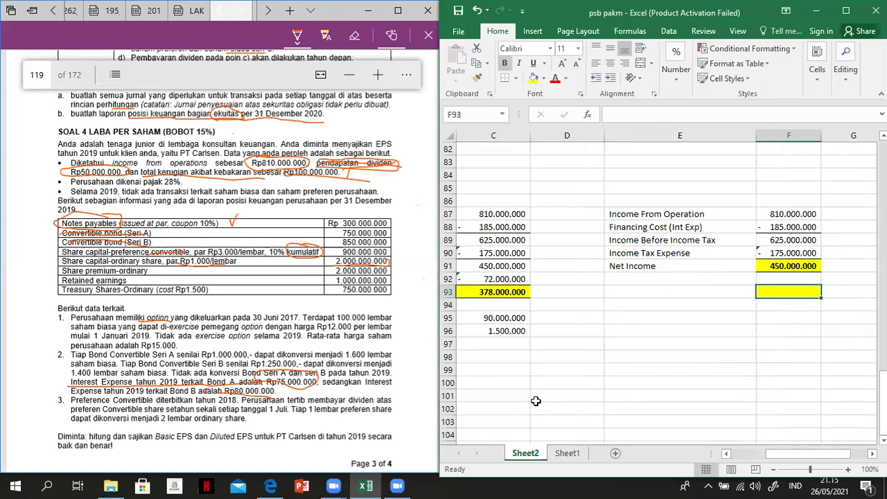
pyautogui.press('Down')
pyautogui.press('Left')
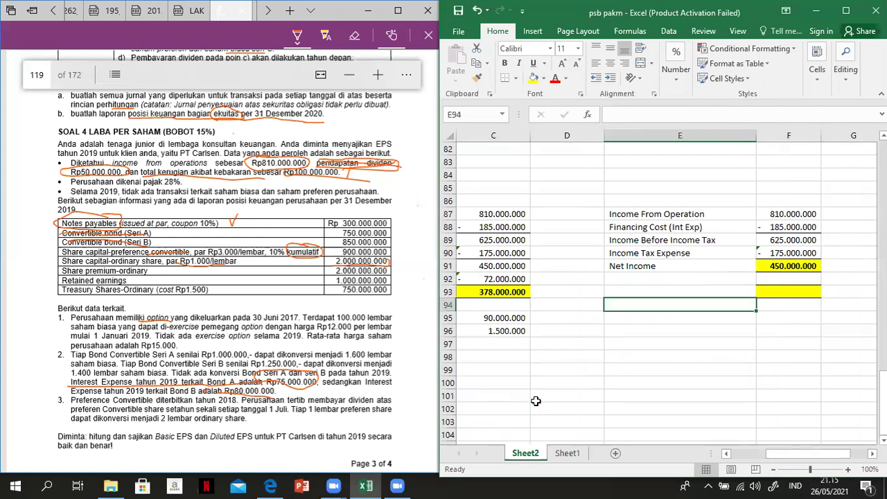
pyautogui.write('=')
pyautogui.press('Up')
pyautogui.press('Up')
pyautogui.press('Up')
pyautogui.press('Right')
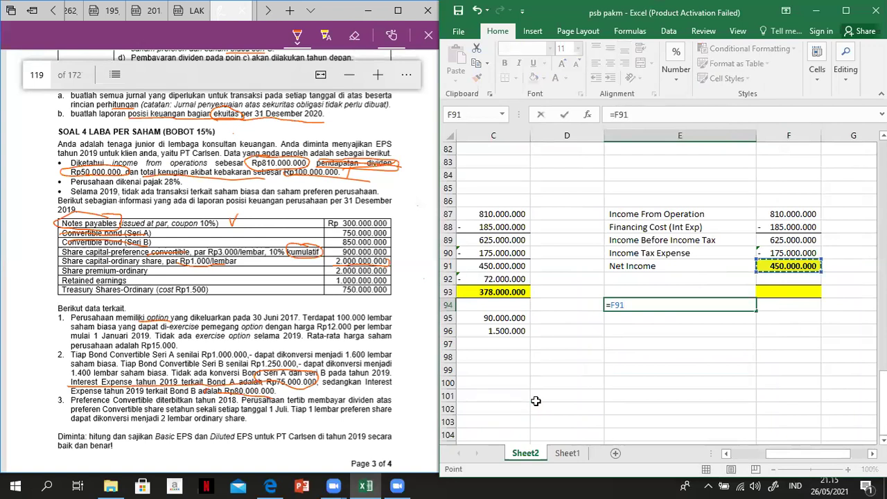
pyautogui.press('BackSpace')
pyautogui.press('BackSpace')
pyautogui.press('BackSpace')
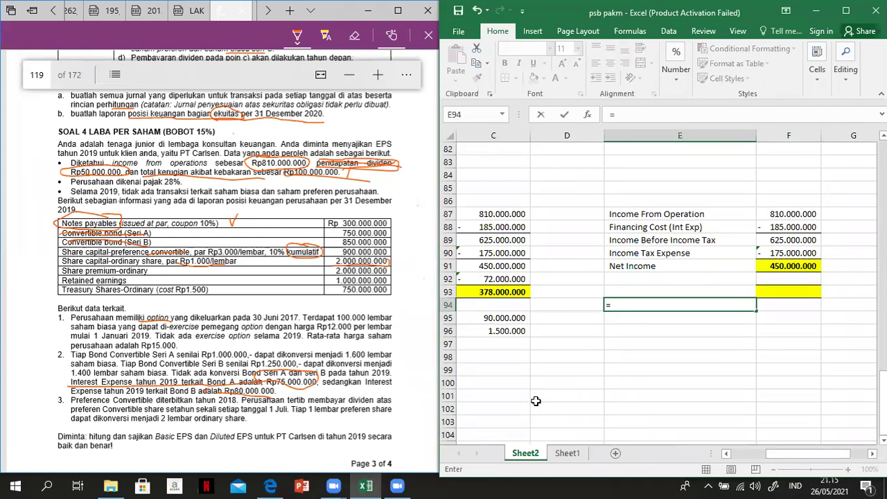
pyautogui.press('Escape')
# Enter the label LPS TOTAL in cell E94 and move it up to cell E93.
pyautogui.press('capslock')
pyautogui.write('LPS ')
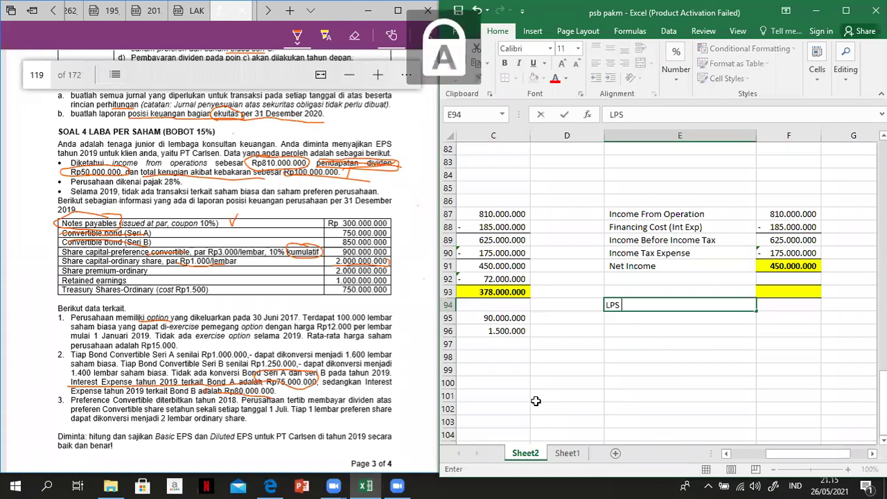
pyautogui.write('TOTAL')
pyautogui.press('Return')
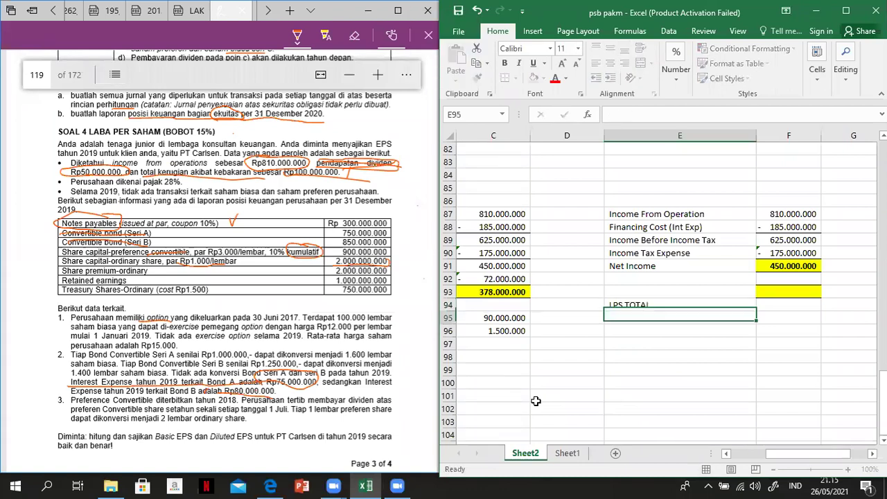
pyautogui.press('Up')
pyautogui.hotkey('ctrl', 'x')
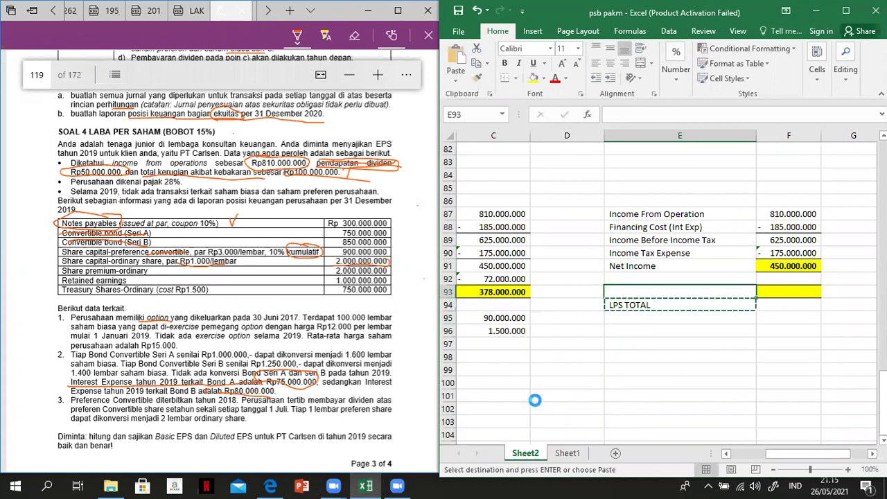
pyautogui.press('Up')
pyautogui.hotkey('ctrl', 'v')
# Calculate the second statement's total earnings per share in cell F93 with =(F91-C95)/C96.
pyautogui.press('Right')
pyautogui.write('=')
pyautogui.press('Up')
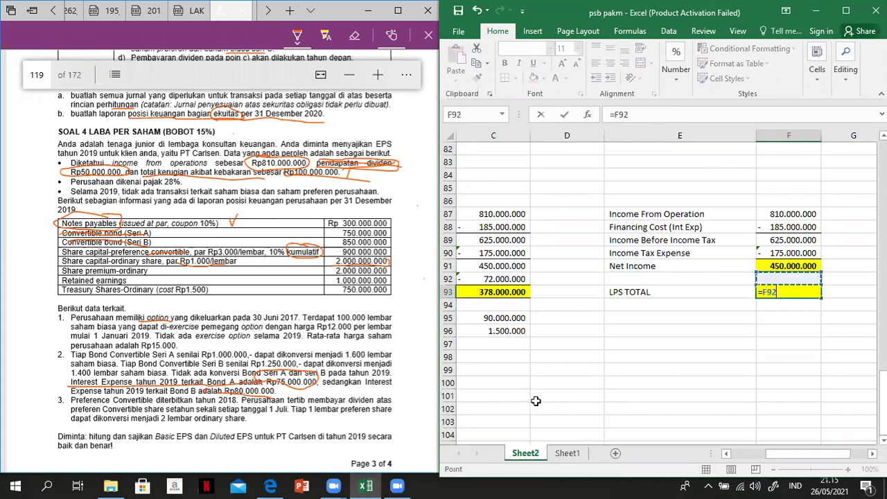
pyautogui.press('Up')
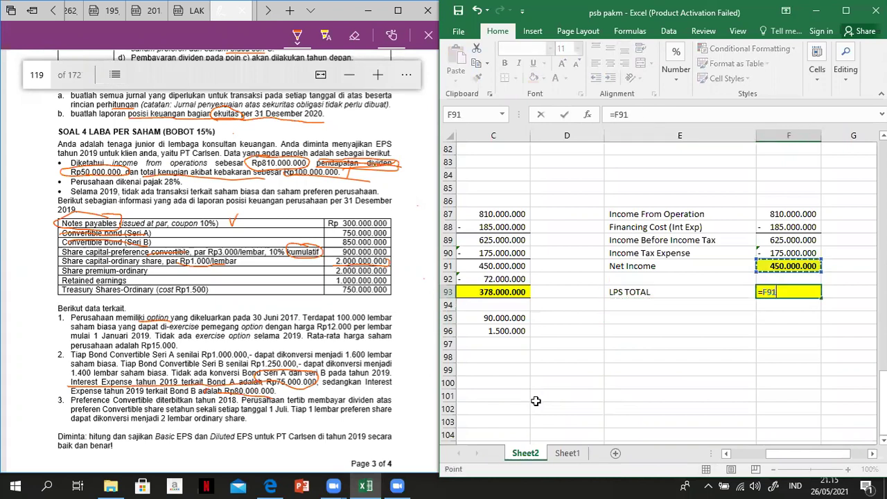
pyautogui.press('BackSpace')
pyautogui.press('BackSpace')
pyautogui.press('BackSpace')
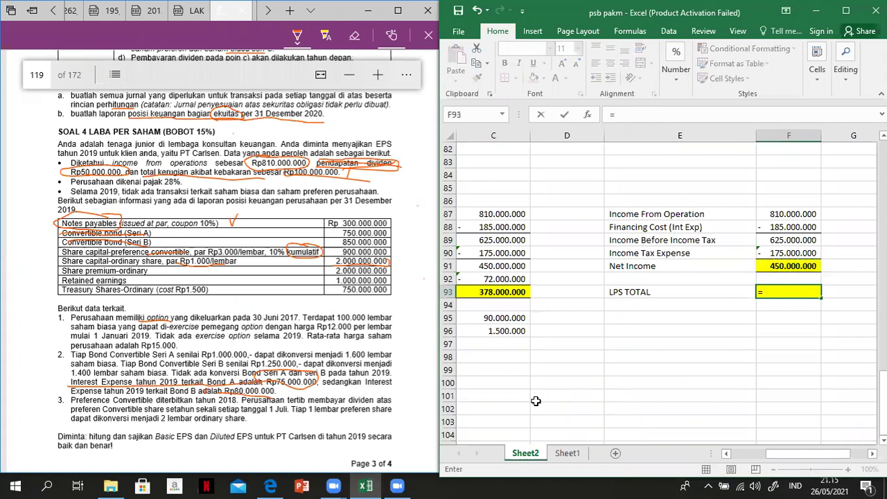
pyautogui.write('(')
pyautogui.press('Up')
pyautogui.press('Up')
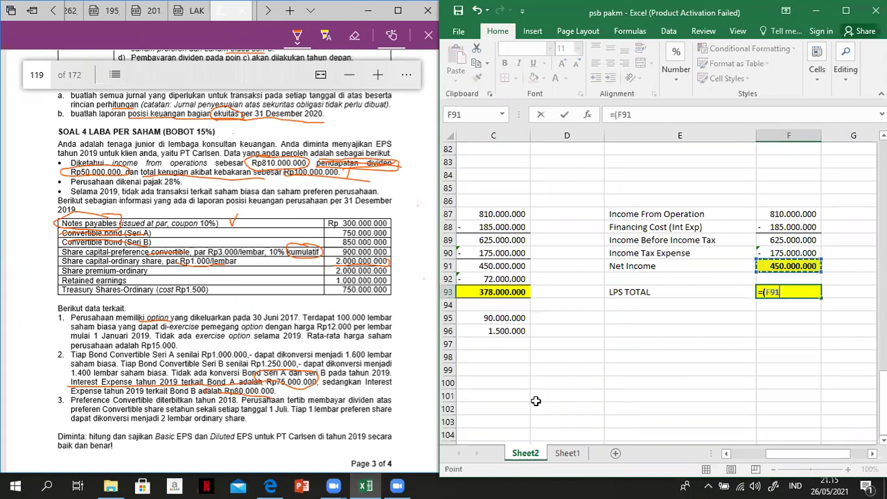
pyautogui.write('-')
pyautogui.press('Left')
pyautogui.press('Left')
pyautogui.press('Left')
pyautogui.press('Down')
pyautogui.press('Down')
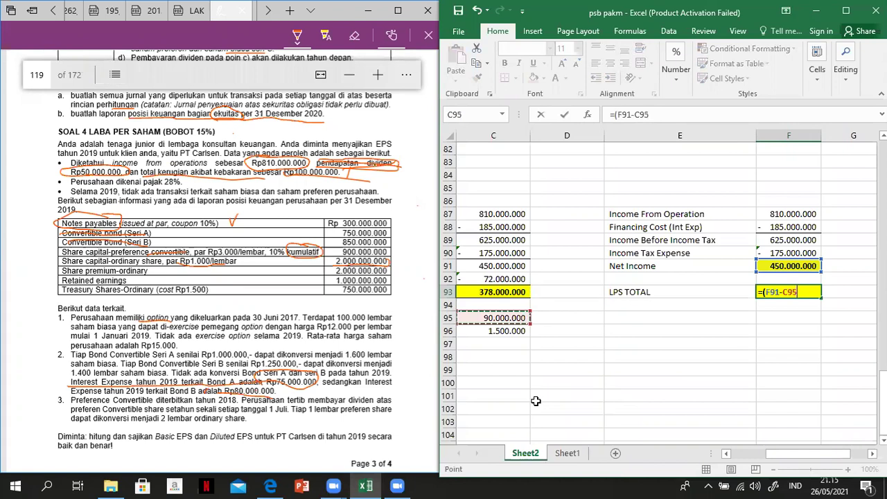
pyautogui.write(')/')
pyautogui.press('Left')
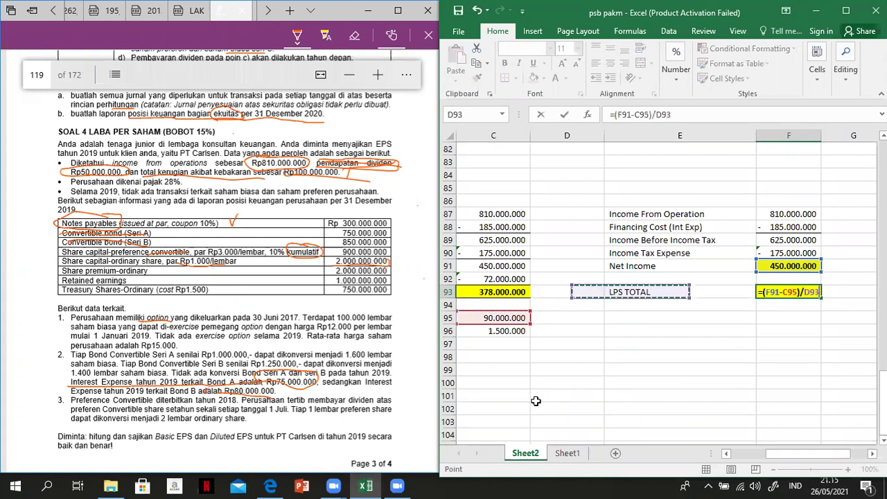
pyautogui.press('Left')
pyautogui.press('Down')
pyautogui.press('Down')
pyautogui.press('Down')
pyautogui.press('Return')
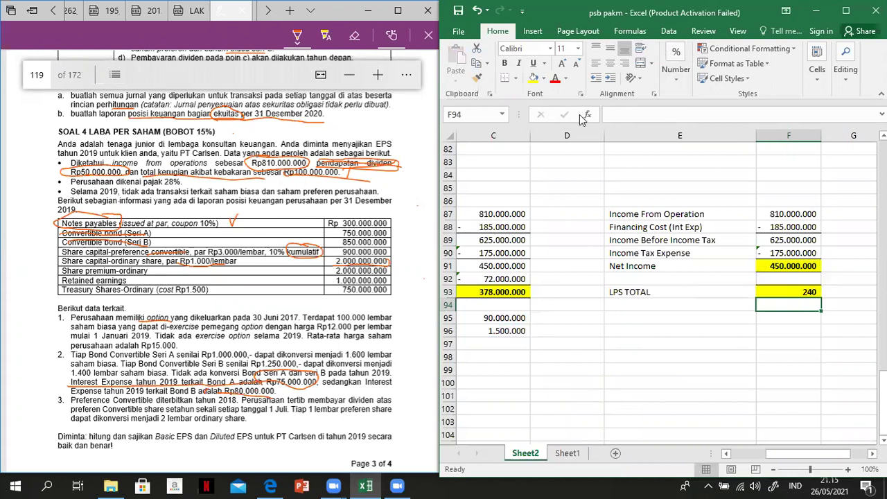
# Return to column A at row 98, then switch to the PDF and mark the preference shares' 10% kumulatif term in ink.
pyautogui.click(498, 353)
pyautogui.press('Home')
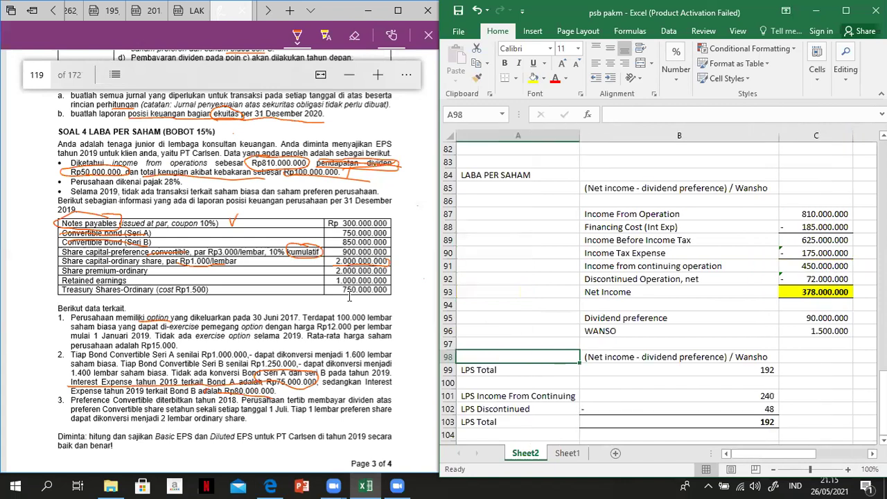
pyautogui.moveTo(298, 259)
pyautogui.mouseDown()
pyautogui.moveTo(281, 248)
pyautogui.moveTo(309, 239)
pyautogui.moveTo(278, 241)
pyautogui.mouseUp()
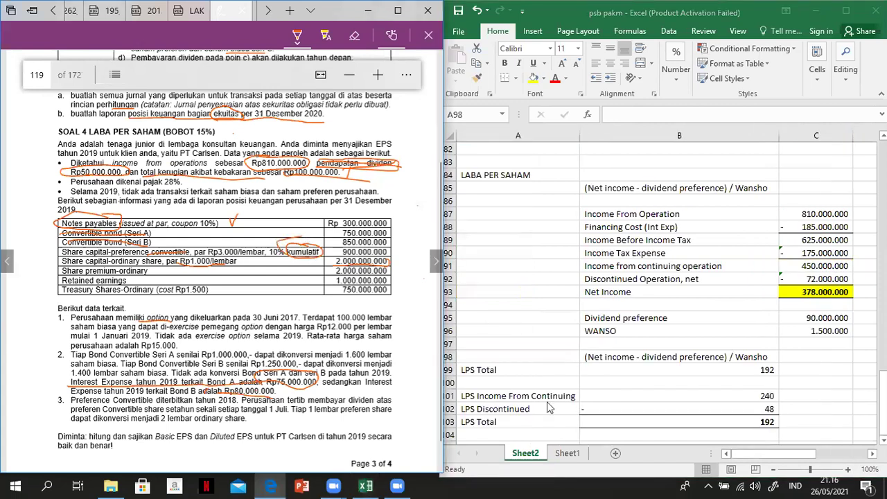
# Back in Excel, highlight the formula text (Net income - dividend preference) / Wansho in cell B98 with yellow fill.
pyautogui.click(610, 398)
pyautogui.click(610, 399)
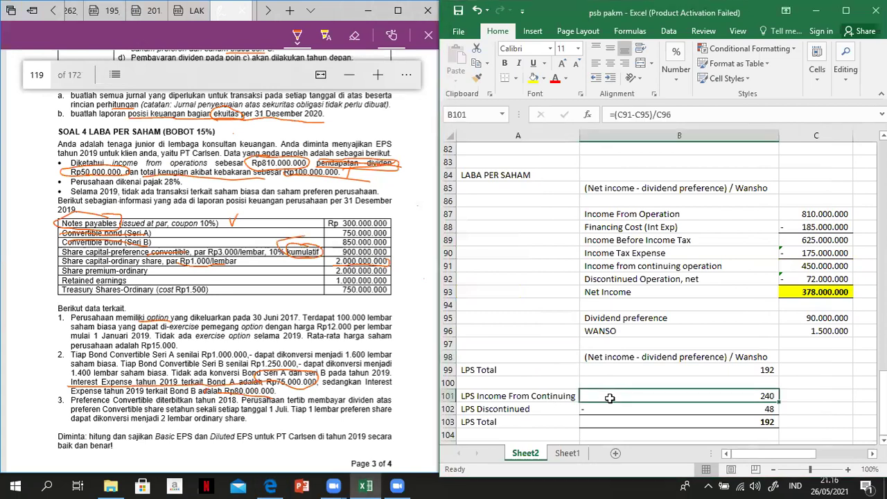
pyautogui.press('Down')
pyautogui.press('Down')
pyautogui.press('Down')
pyautogui.press('Down')
pyautogui.press('Down')
pyautogui.press('Down')
pyautogui.click(609, 399)
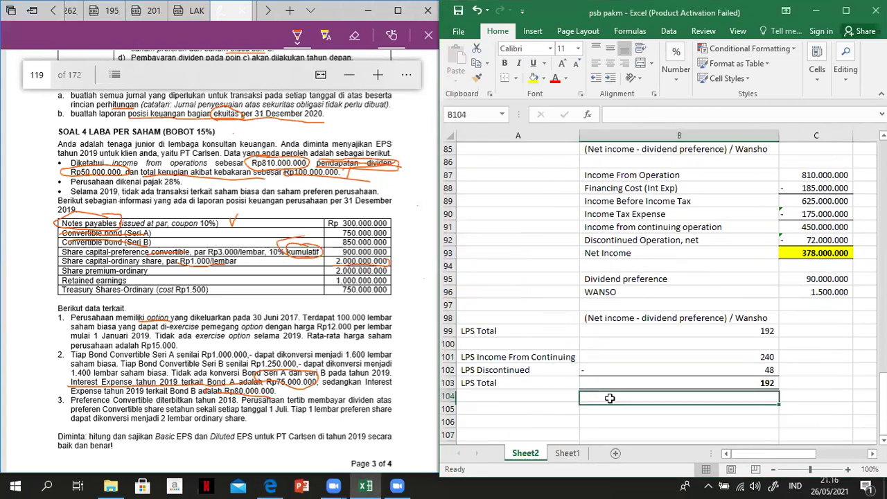
pyautogui.press('Up')
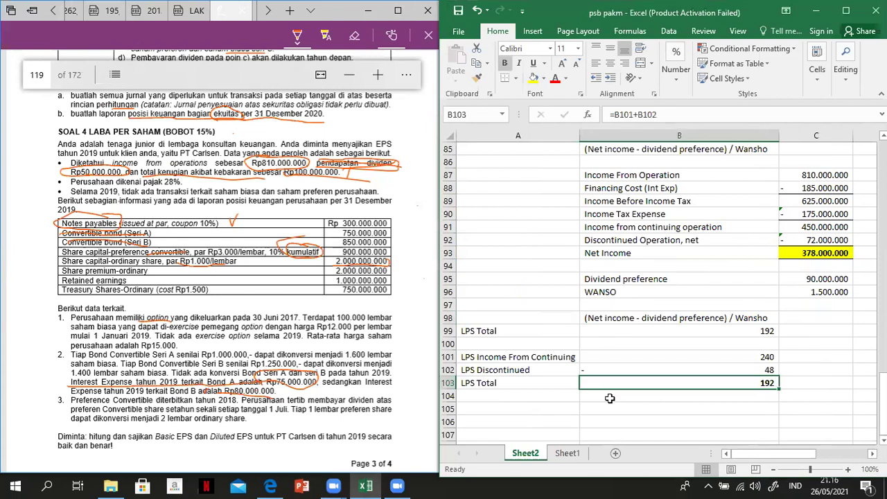
pyautogui.press('Up')
pyautogui.press('Up')
pyautogui.press('Up')
pyautogui.press('Up')
pyautogui.press('Up')
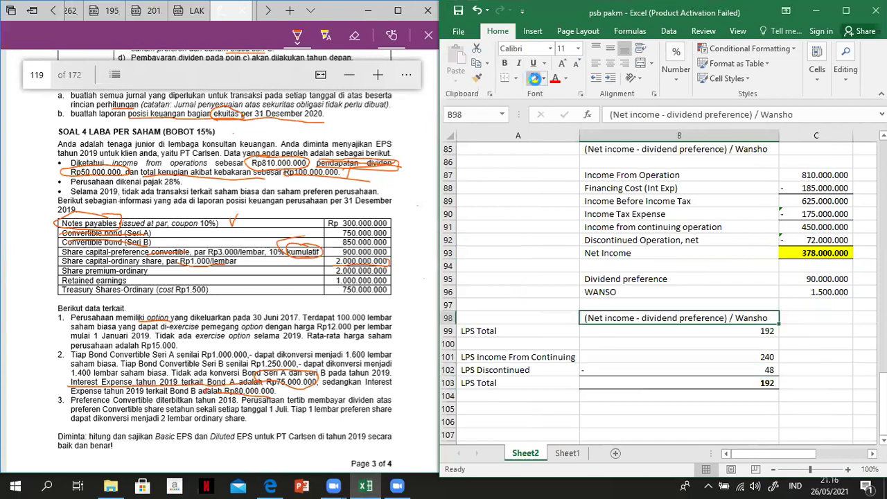
pyautogui.click(532, 78)
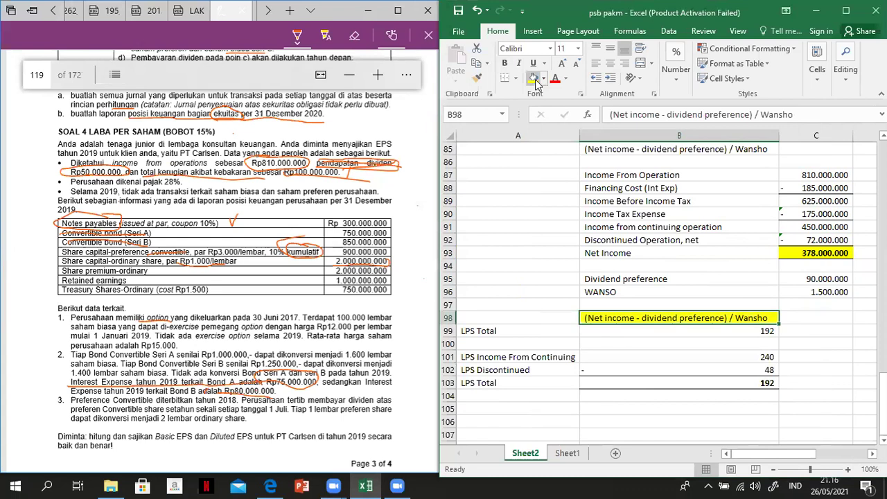
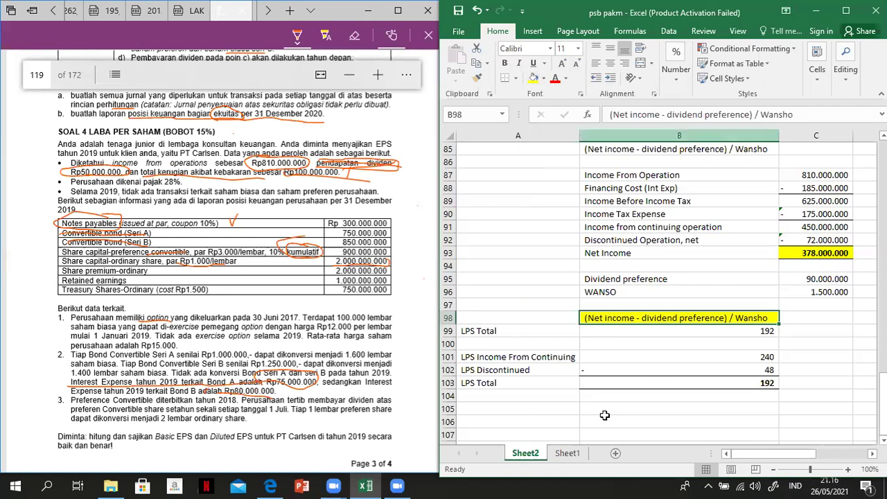
# Enter the labels Declared, Recording and Payment in cells A105 to A107.
pyautogui.click(553, 409)
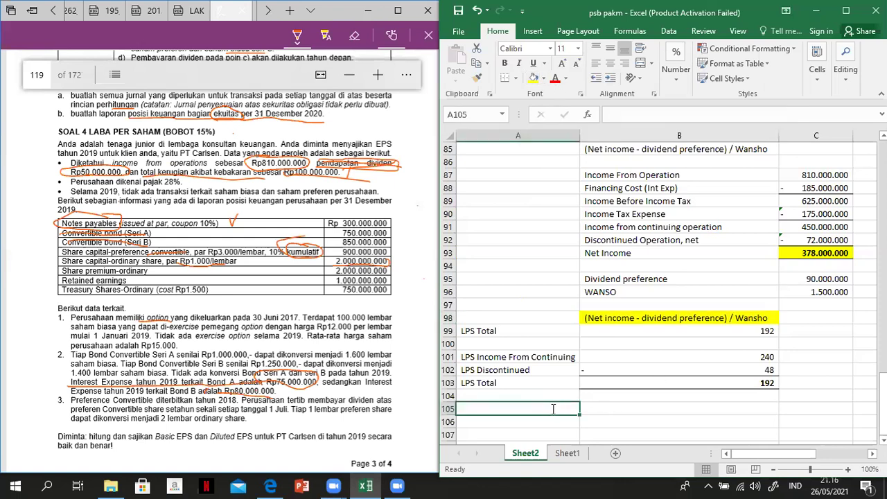
pyautogui.write('d')
pyautogui.press('capslock')
pyautogui.write('ECLARED')
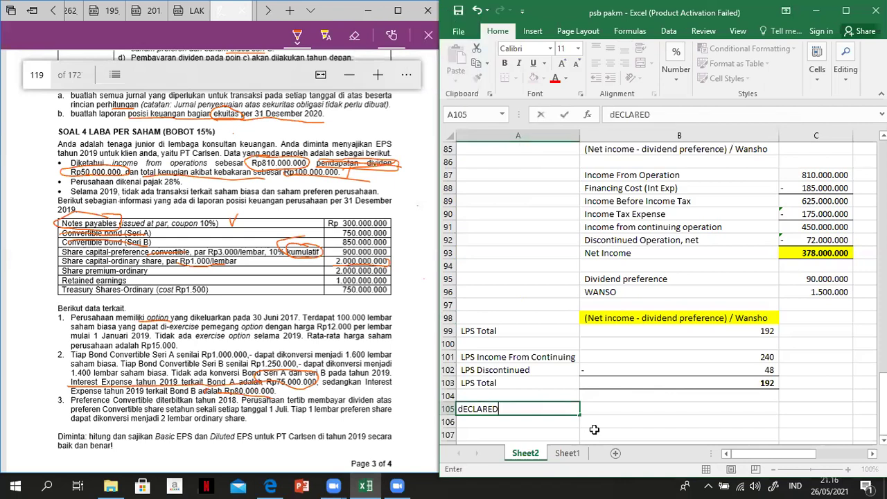
pyautogui.press('Return')
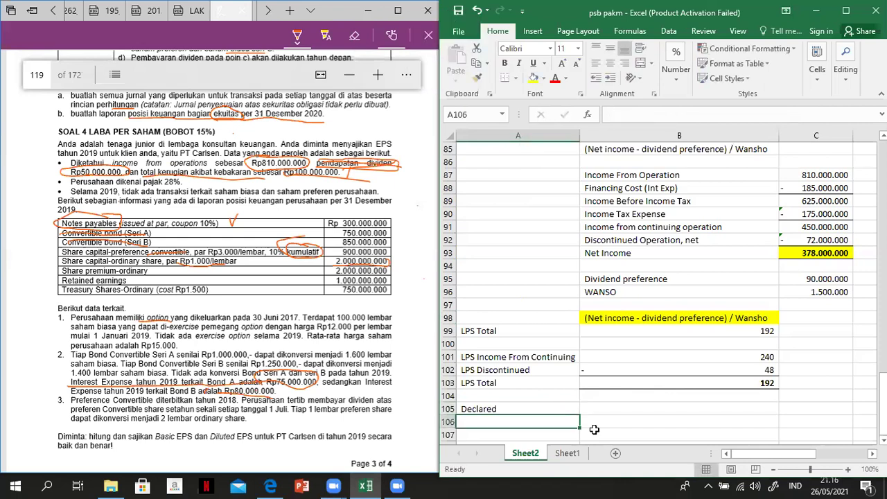
pyautogui.press('capslock')
pyautogui.write('Recording')
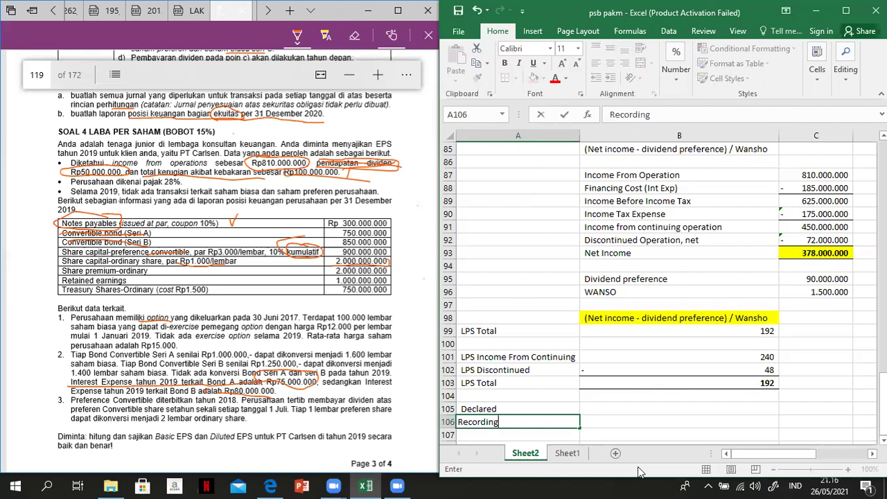
pyautogui.press('Return')
pyautogui.press('capslock')
pyautogui.write('P')
pyautogui.press('capslock')
pyautogui.write('ayment')
pyautogui.press('Return')
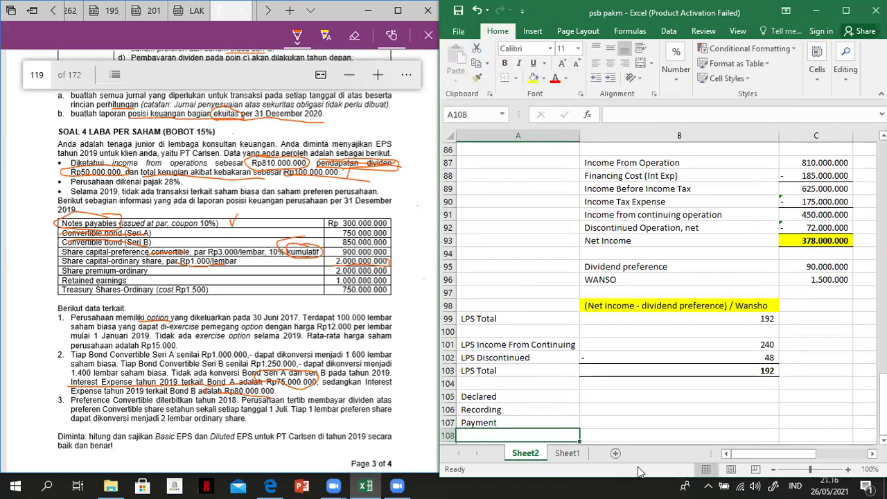
# Make the Declared label in cell A105 bold and fill the cell yellow.
pyautogui.press('Up')
pyautogui.press('Up')
pyautogui.press('Up')
pyautogui.hotkey('ctrl', 'b')
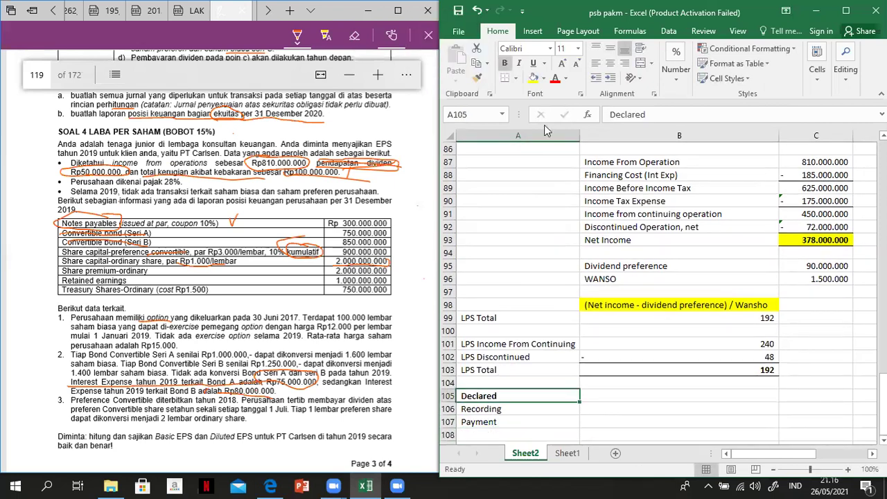
pyautogui.click(534, 78)
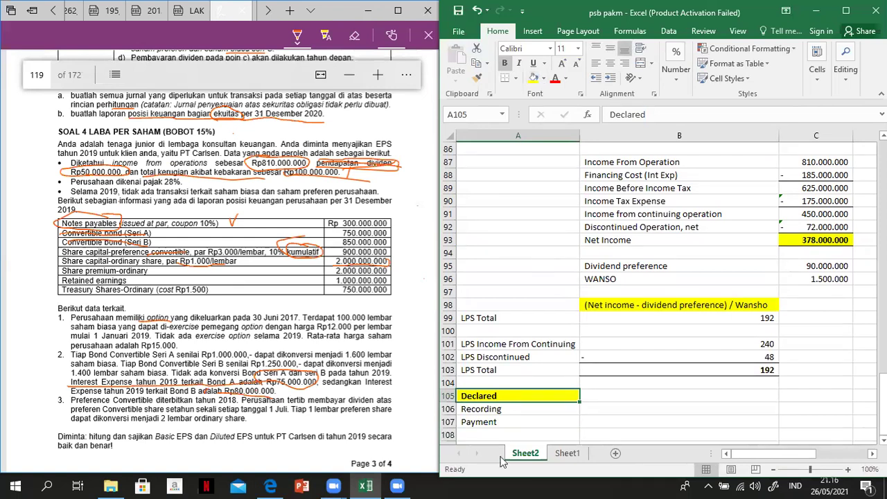
# Select cell A107, then in the PDF's note 3 underline the words dividen atas and circle 1 Juli in ink.
pyautogui.click(481, 424)
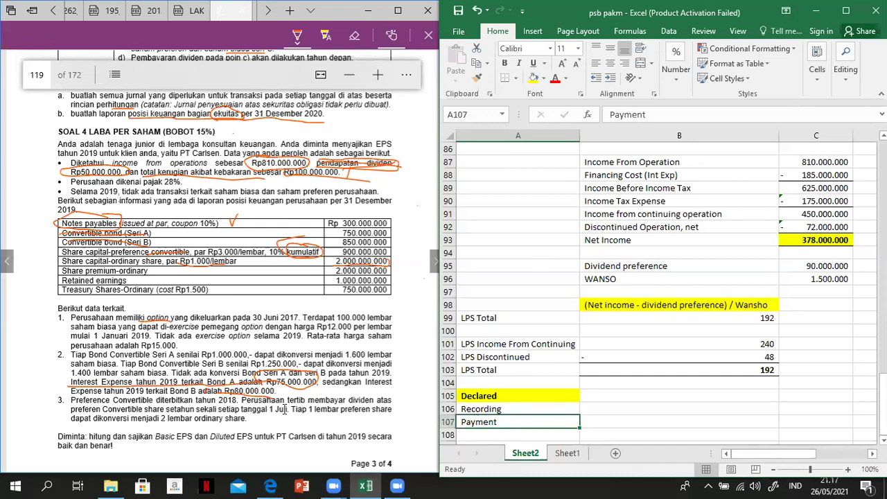
pyautogui.click(346, 408)
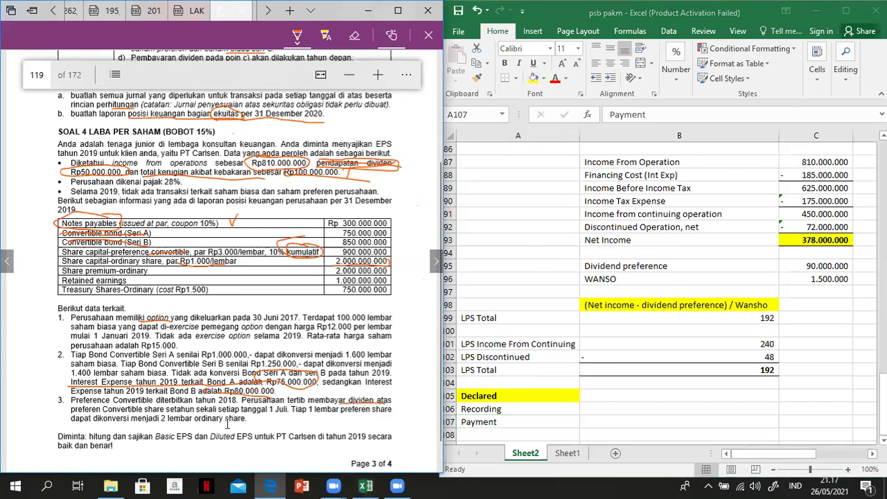
pyautogui.moveTo(264, 416); pyautogui.dragTo(290, 417)
pyautogui.moveTo(264, 418)
pyautogui.mouseDown()
pyautogui.moveTo(271, 403)
pyautogui.moveTo(288, 404)
pyautogui.moveTo(283, 424)
pyautogui.mouseUp()
# Back in Excel, color the Payment label in cell A107 red and go down to empty cell A119.
pyautogui.click(518, 329)
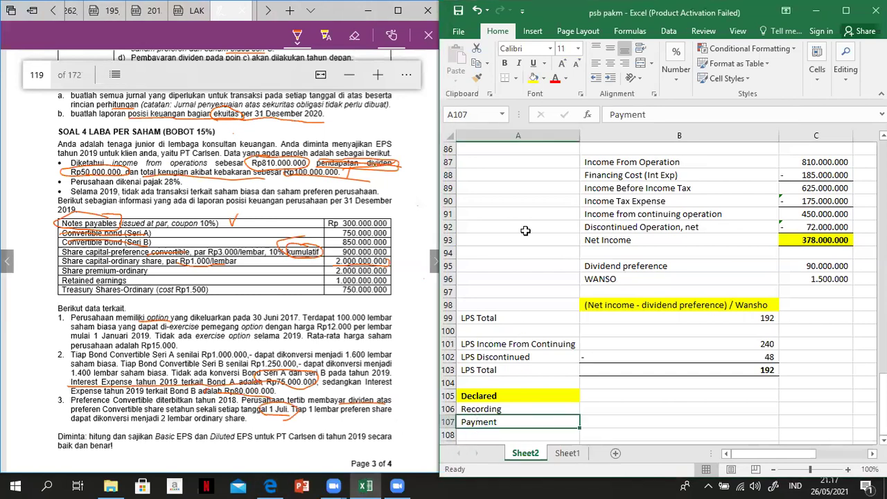
pyautogui.click(556, 78)
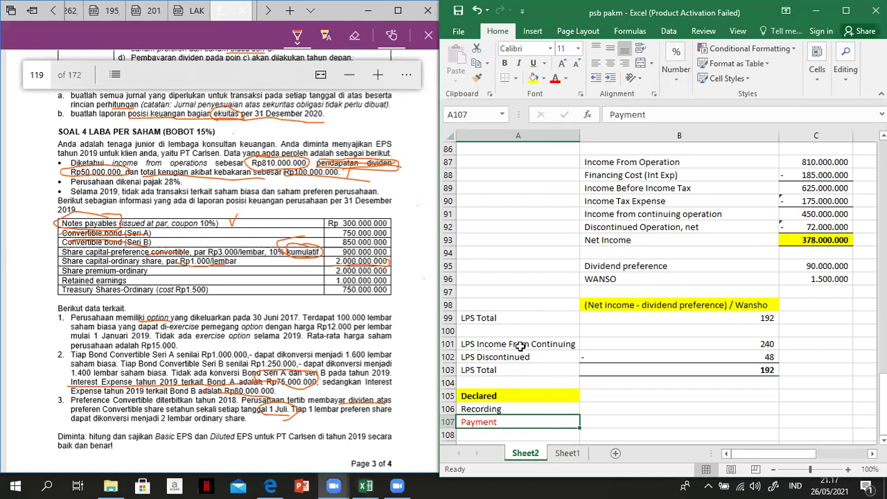
pyautogui.press('Return')
pyautogui.press('Return')
pyautogui.press('Return')
pyautogui.press('Return')
pyautogui.press('Return')
pyautogui.press('Return')
pyautogui.press('Return')
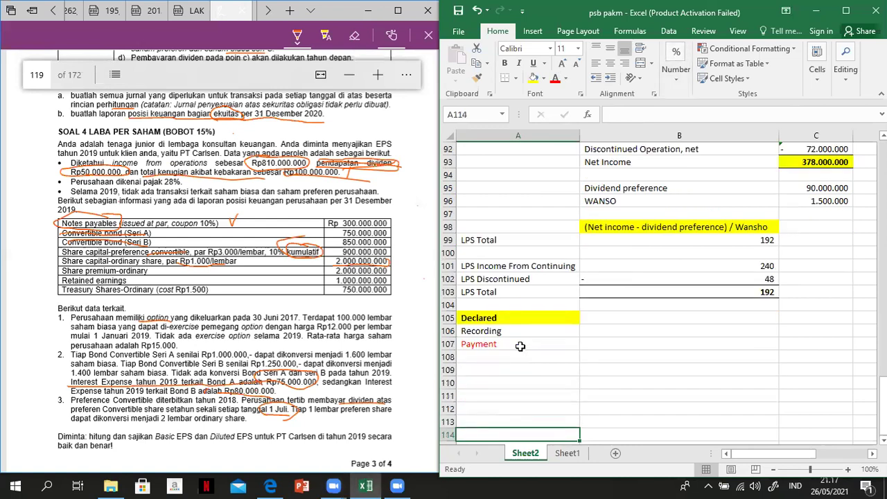
pyautogui.press('Return')
pyautogui.press('Return')
pyautogui.press('Return')
pyautogui.press('Return')
pyautogui.press('Return')
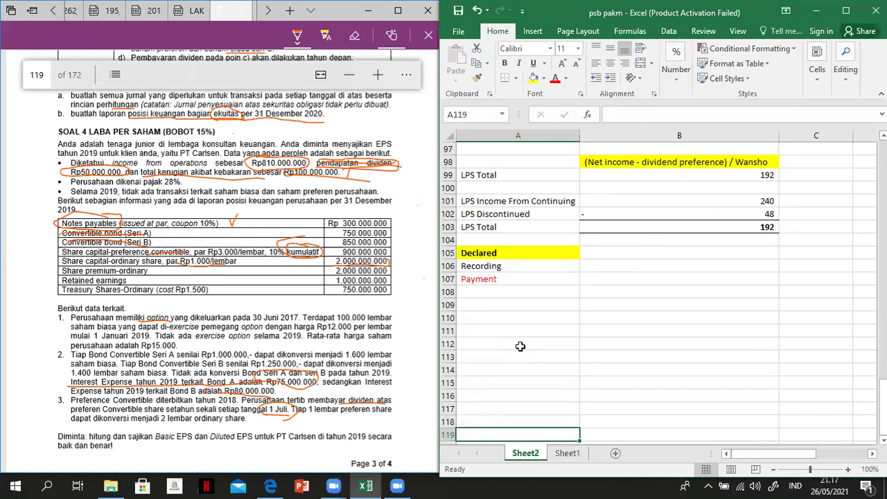
# Switch to the PDF, turn to page 120 with Soal 5 Investasi, and enlarge it to read the problem text.
pyautogui.click(433, 267)
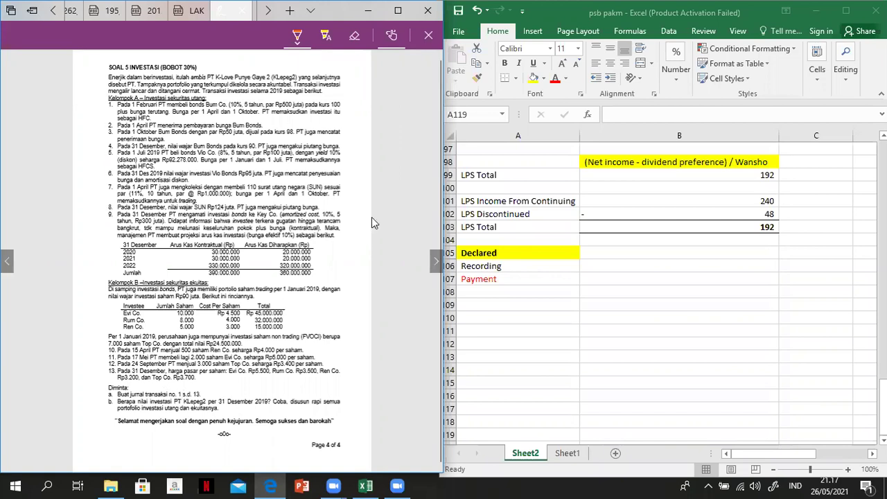
pyautogui.moveTo(368, 101)
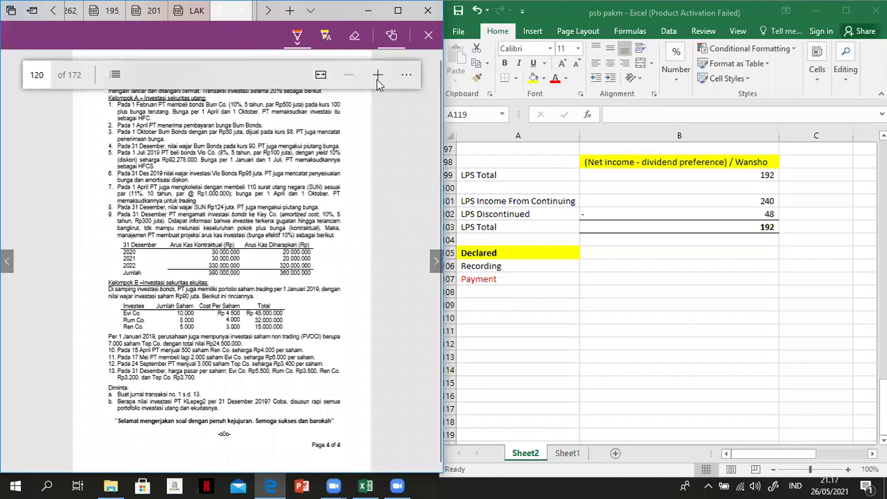
pyautogui.click(378, 75)
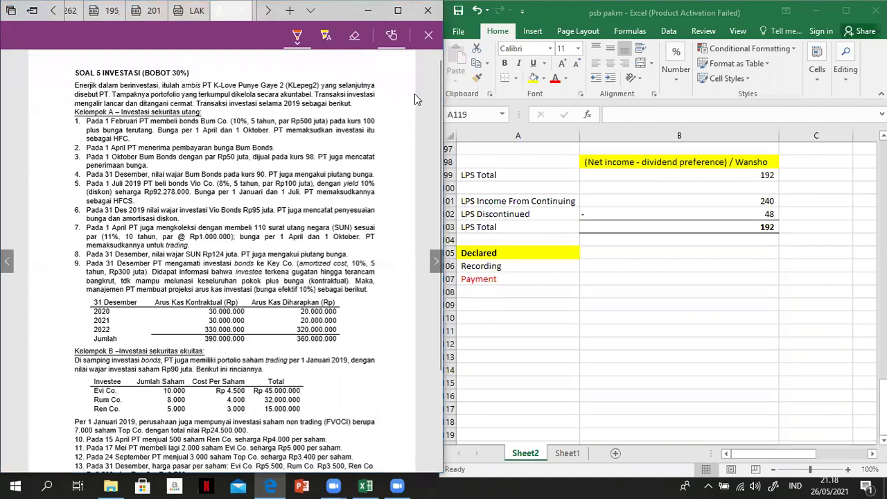
pyautogui.moveTo(391, 78)
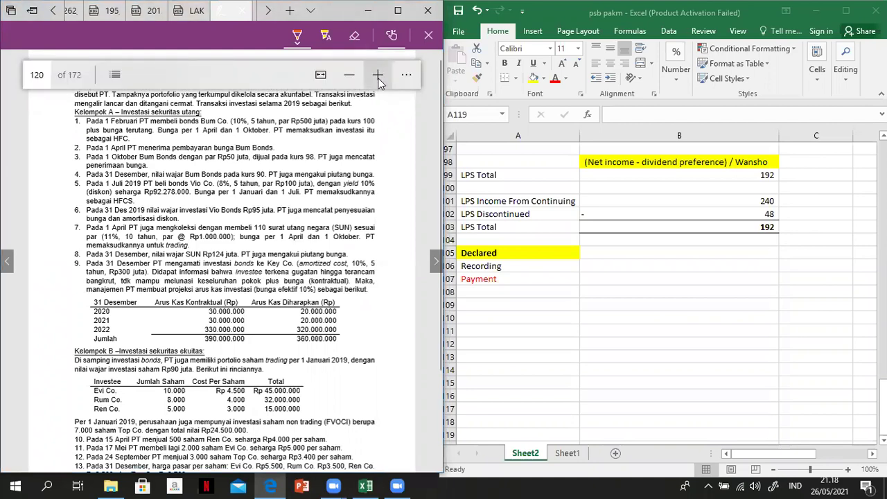
pyautogui.click(377, 76)
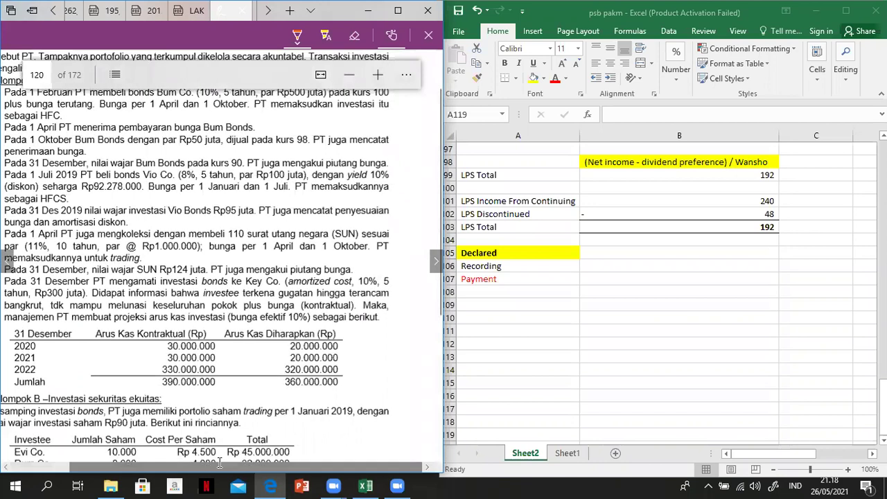
pyautogui.hscroll(-1, 218, 463)
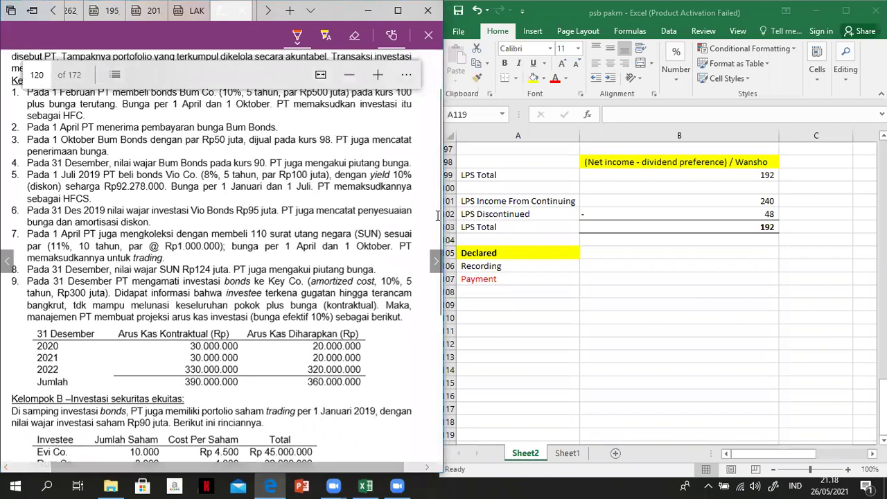
pyautogui.scroll(-1, 438, 225)
pyautogui.scroll(2, 439, 186)
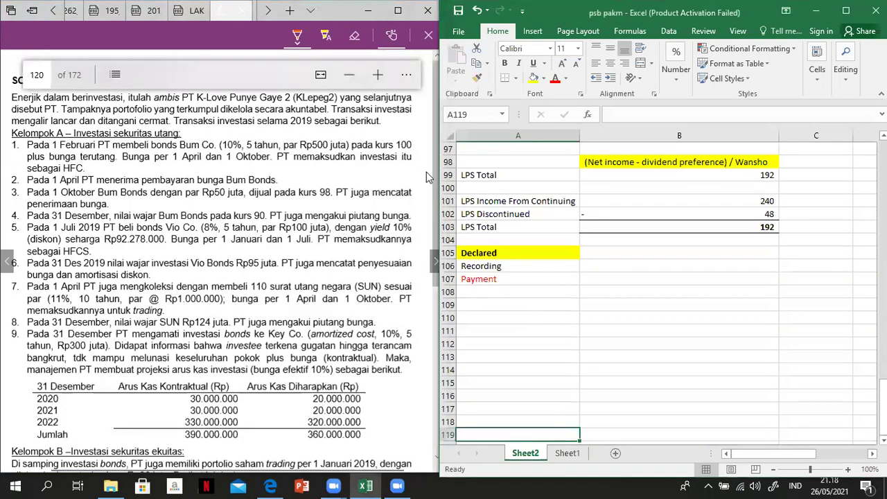
# In the PDF, reduce the page zoom to read the Soal 5 Investasi problem across Kelompok A and Kelompok B.
pyautogui.click(425, 177)
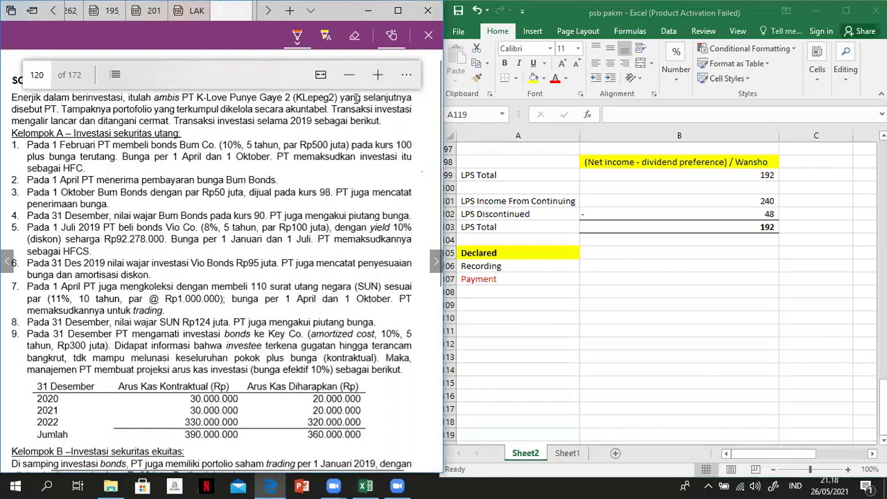
pyautogui.click(348, 75)
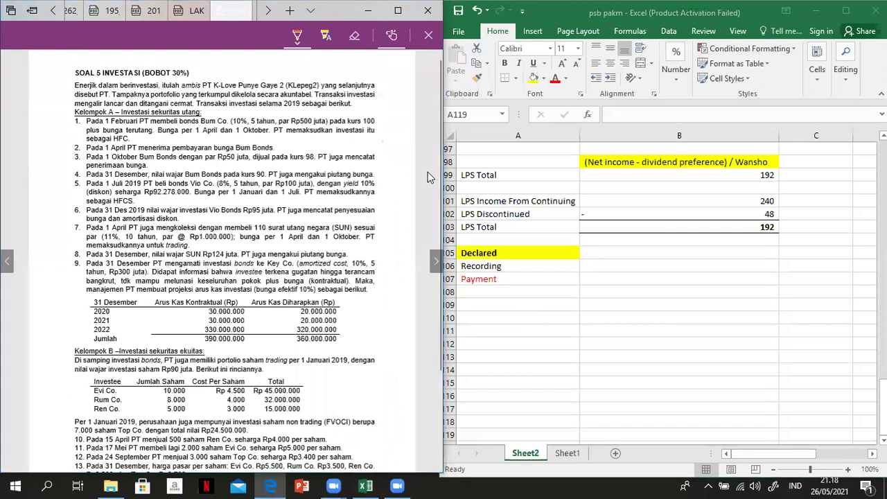
pyautogui.scroll(2, 428, 171)
pyautogui.scroll(-2, 428, 172)
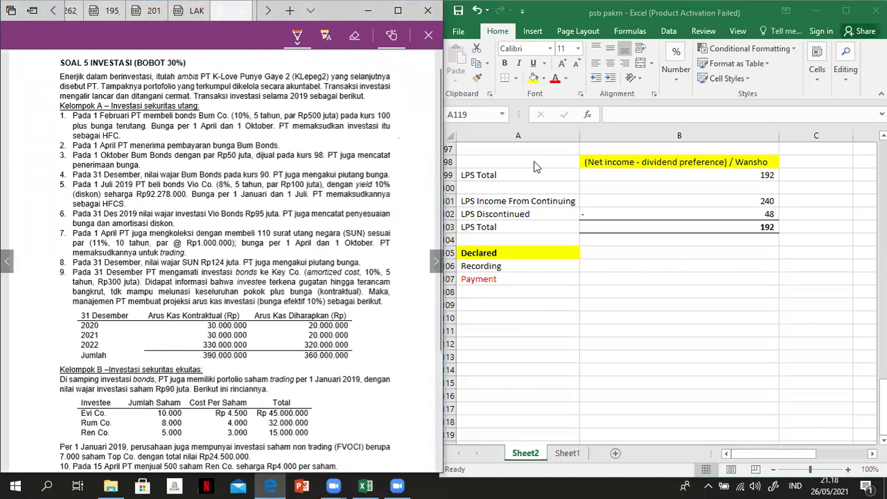
# Back in Excel, enter the heading INVESTASI in cell A110 and make it bold.
pyautogui.click(484, 307)
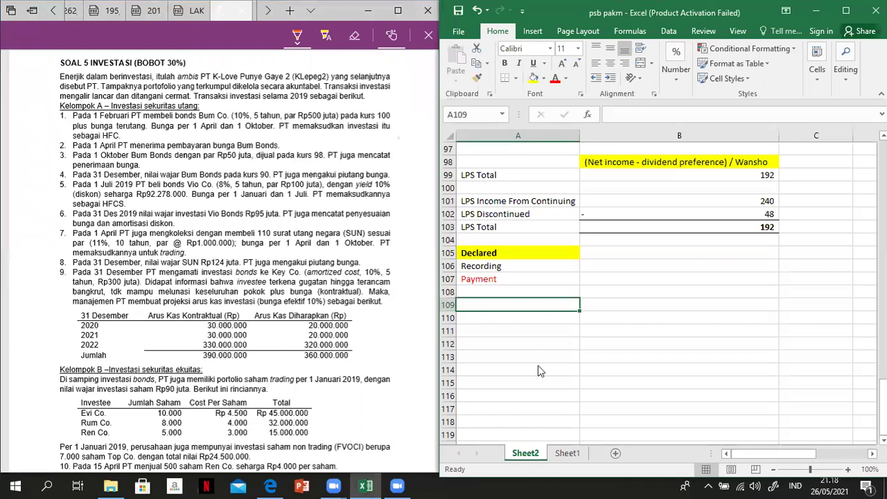
pyautogui.press('Down')
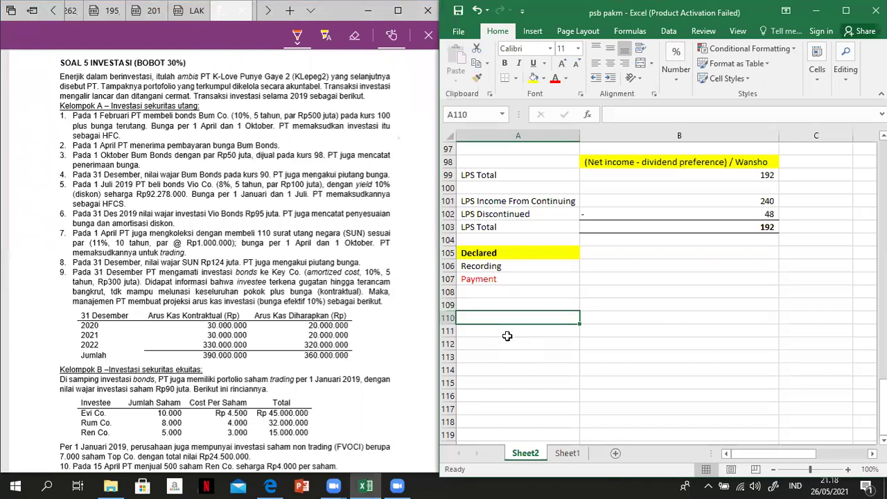
pyautogui.write('INVEST')
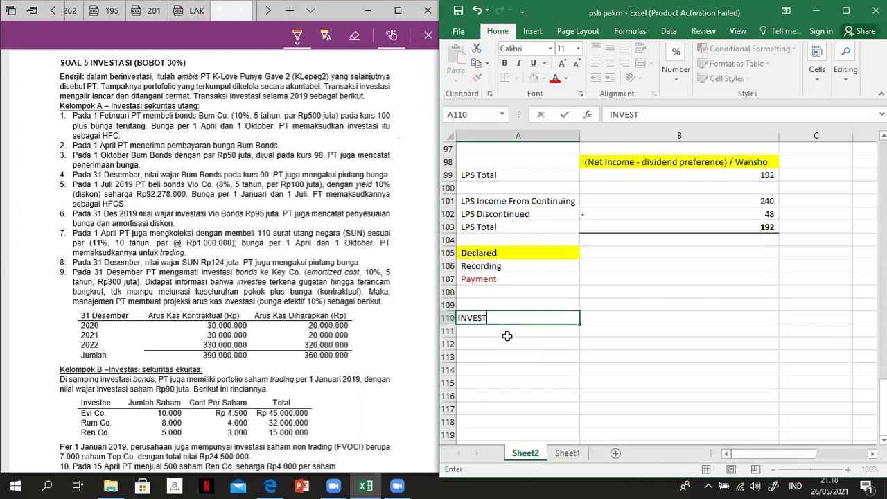
pyautogui.press('BackSpace')
pyautogui.write('TASI')
pyautogui.hotkey('ctrl', 'Return')
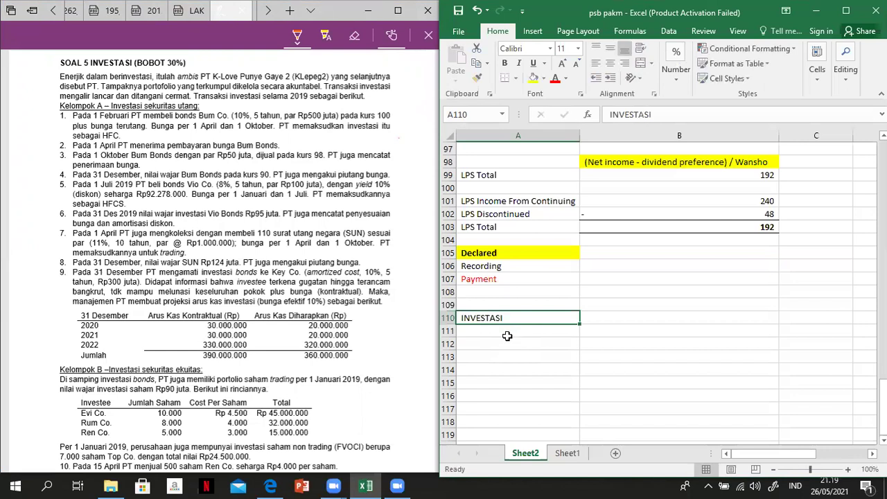
pyautogui.hotkey('ctrl', 'b')
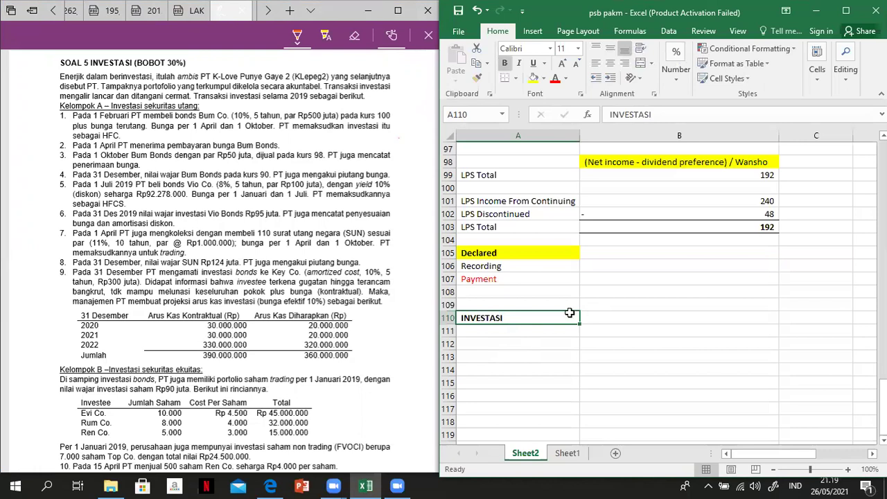
# Start the first investment journal entry with the date 1 Feb in cell A111 and the account Cash in B111.
pyautogui.press('Down')
pyautogui.press('Down')
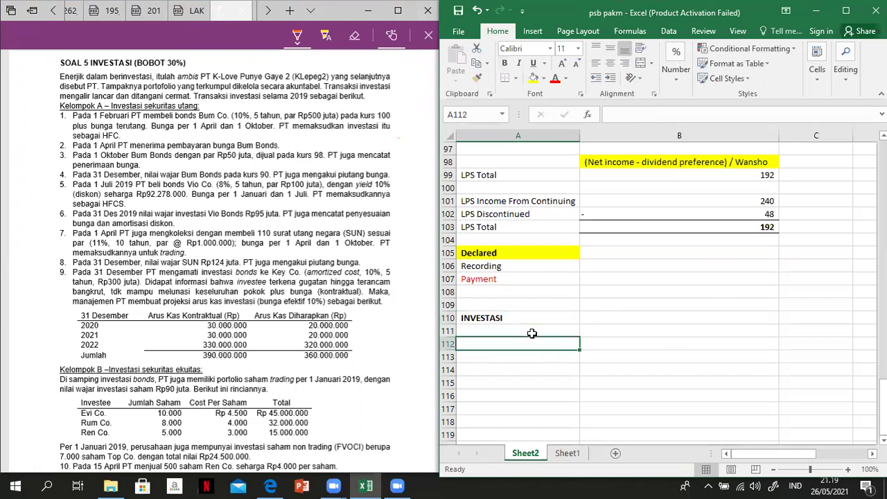
pyautogui.press('Up')
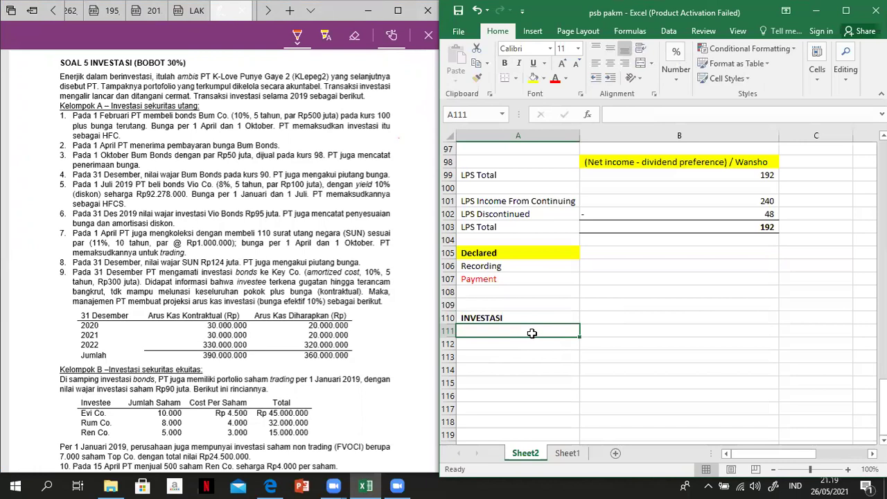
pyautogui.press('capslock')
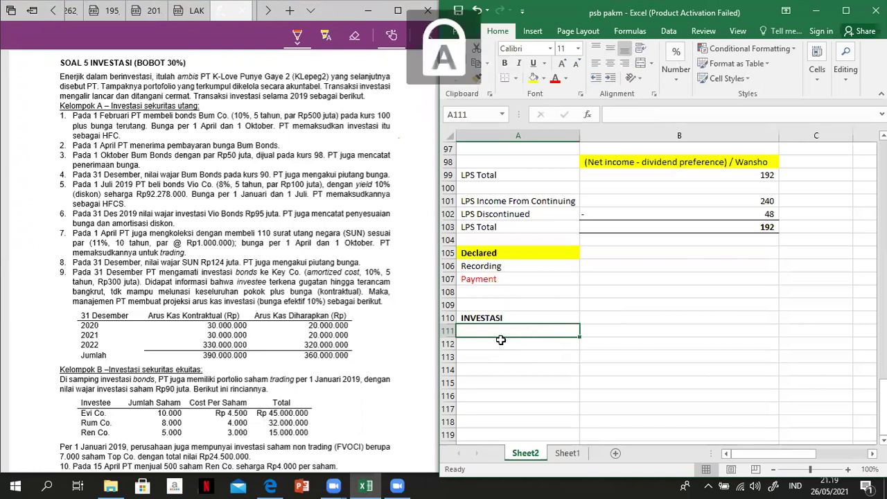
pyautogui.write('1')
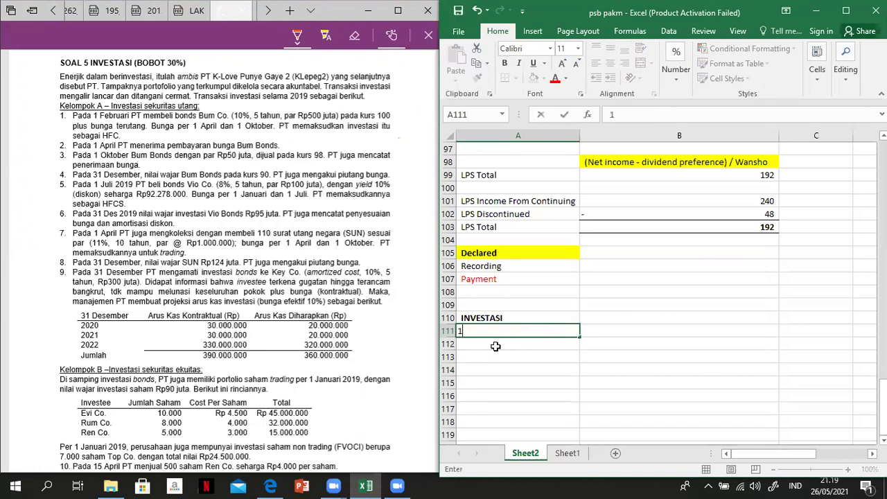
pyautogui.write(' FEB')
pyautogui.press('Tab')
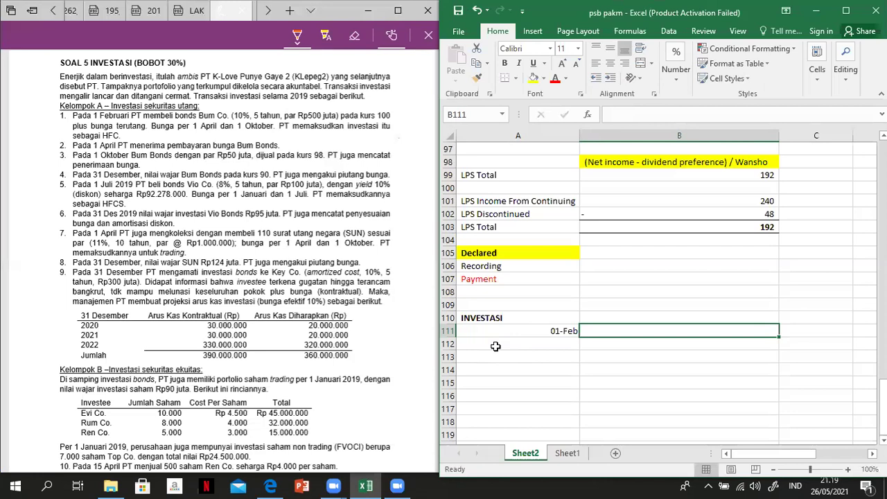
pyautogui.write('cASH')
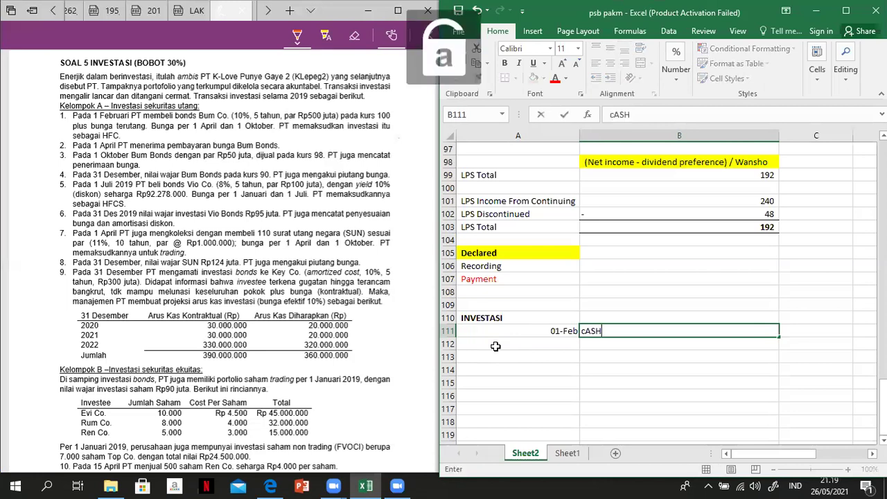
pyautogui.press('Return')
pyautogui.press('capslock')
pyautogui.press('Return')
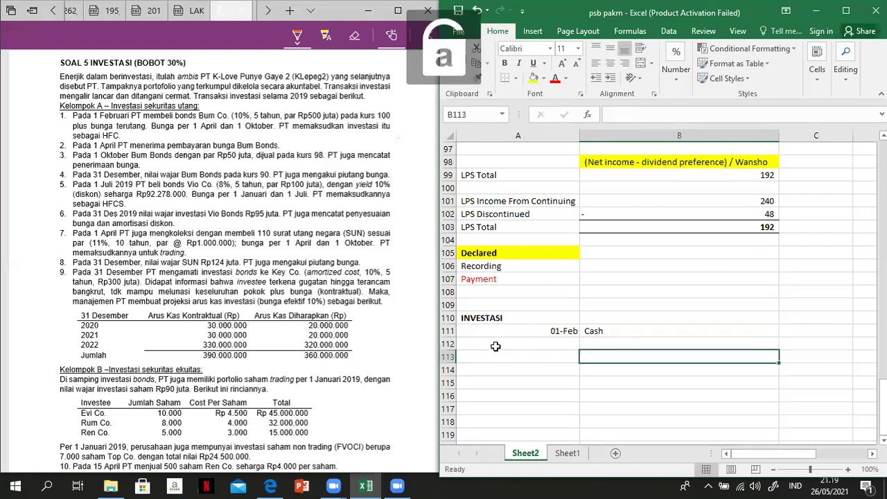
# Enter Bonds Payable in B112 under the 01-Feb Cash line and indent it as the credit account.
pyautogui.press('Up')
pyautogui.write('B')
pyautogui.press('capslock')
pyautogui.write('onds')
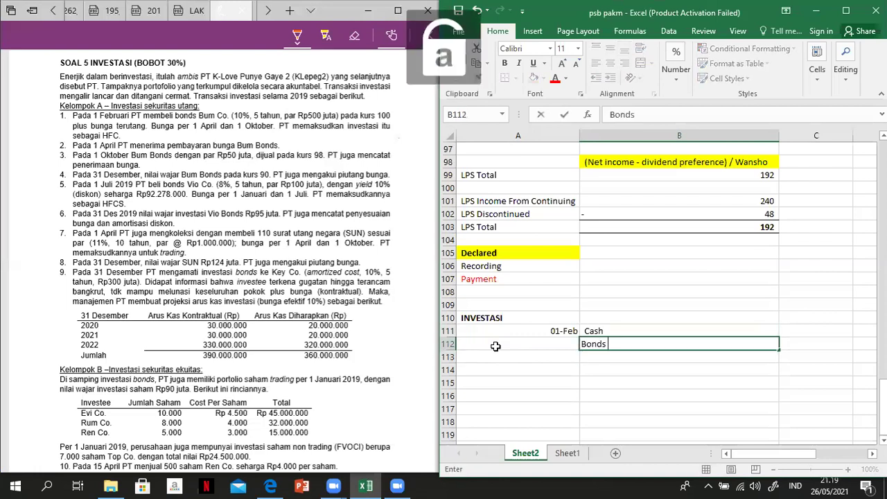
pyautogui.write(' Payable')
pyautogui.press('Return')
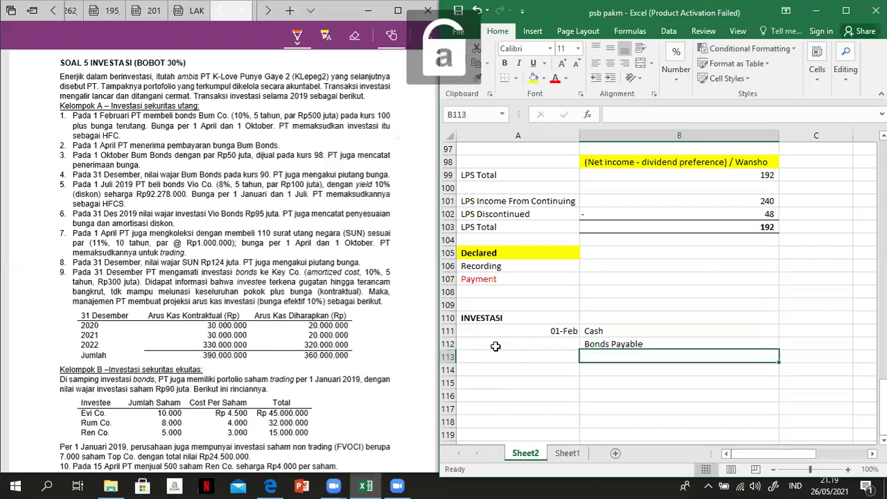
pyautogui.press('Up')
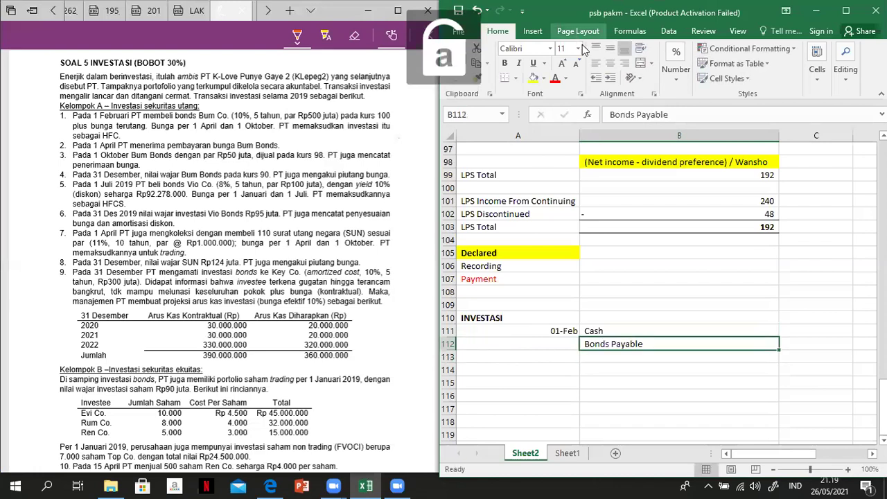
pyautogui.click(611, 79)
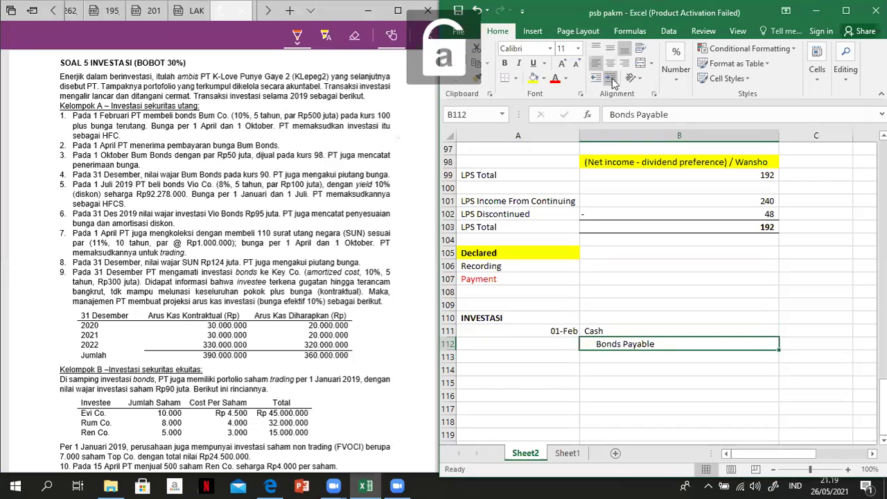
pyautogui.press('Right')
pyautogui.press('Up')
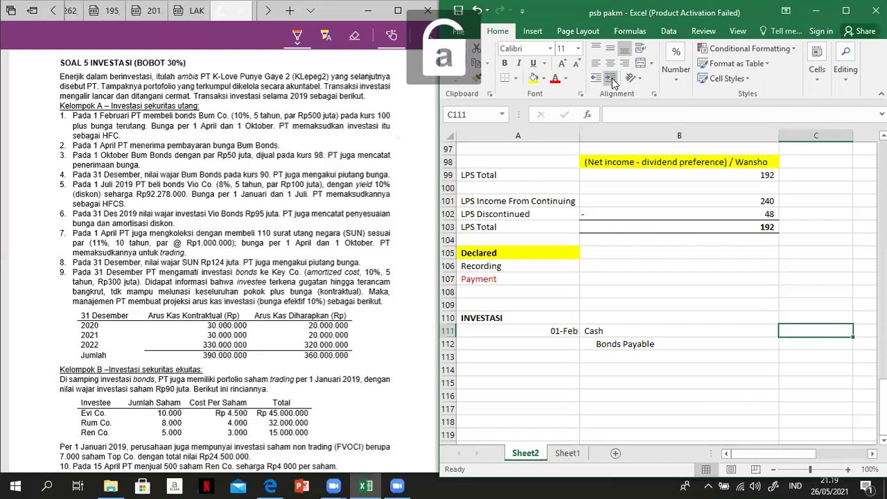
pyautogui.press('Left')
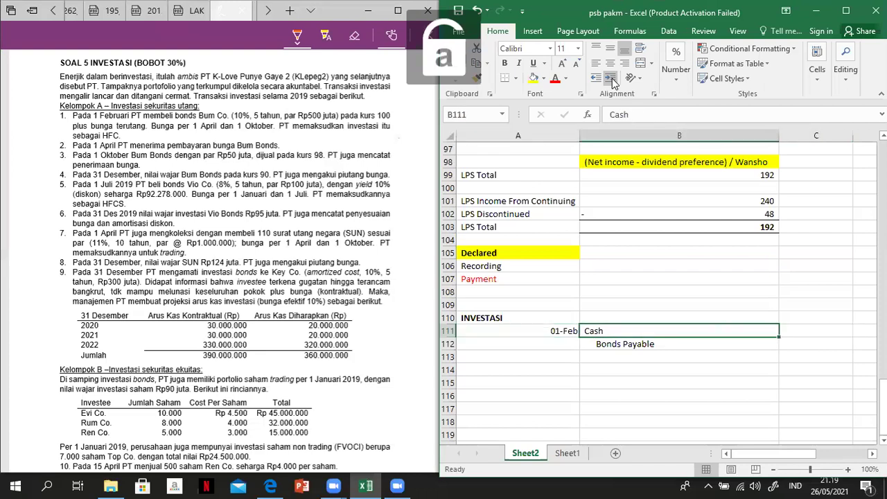
pyautogui.press('Right')
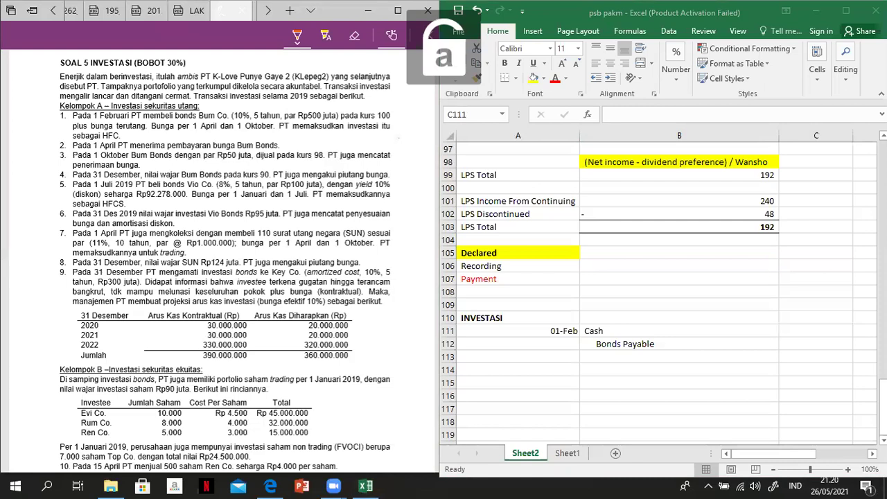
pyautogui.press('capslock')
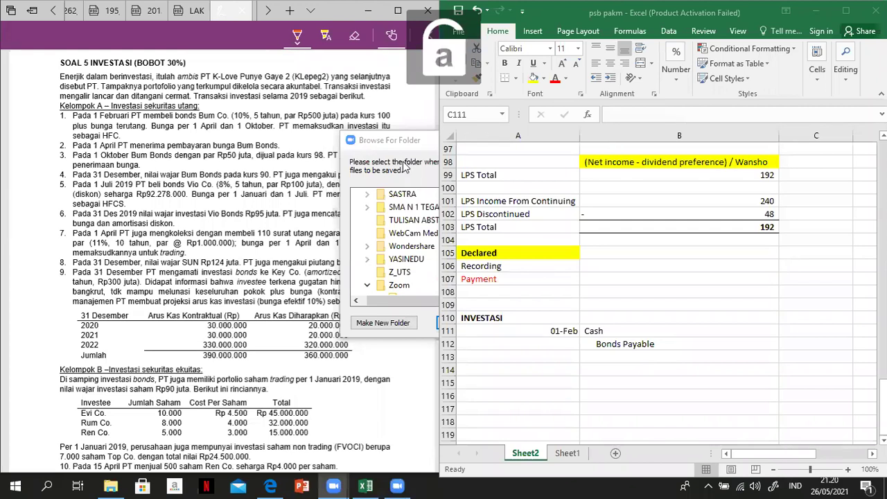
pyautogui.click(313, 215)
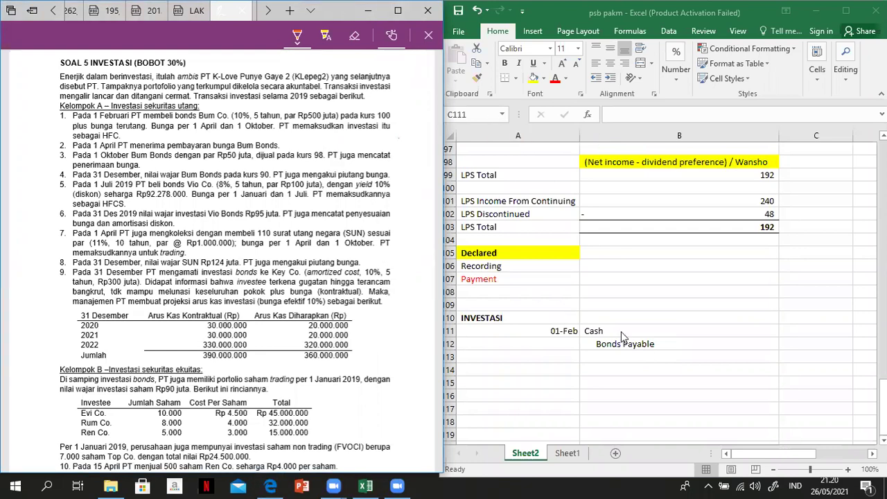
# Swap the accounts of the 01-Feb entry, putting Bonds Payable in B111 and Cash in B112.
pyautogui.click(605, 343)
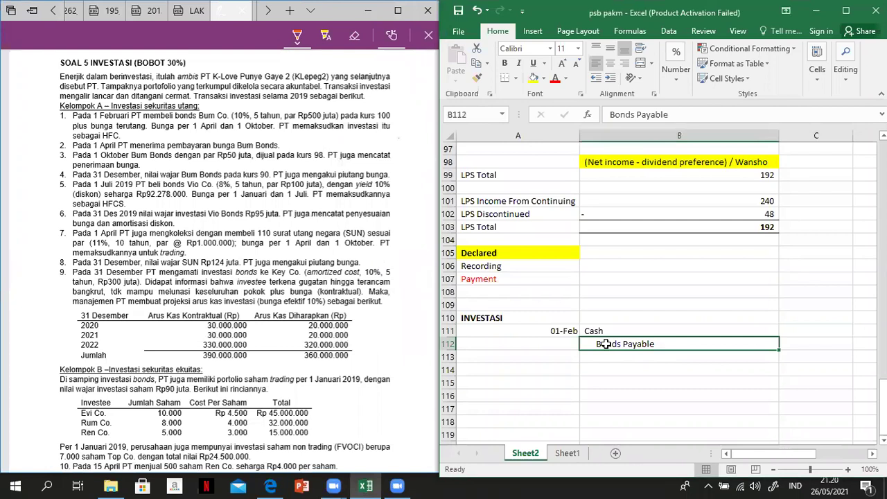
pyautogui.press('Up')
pyautogui.write('Bonds')
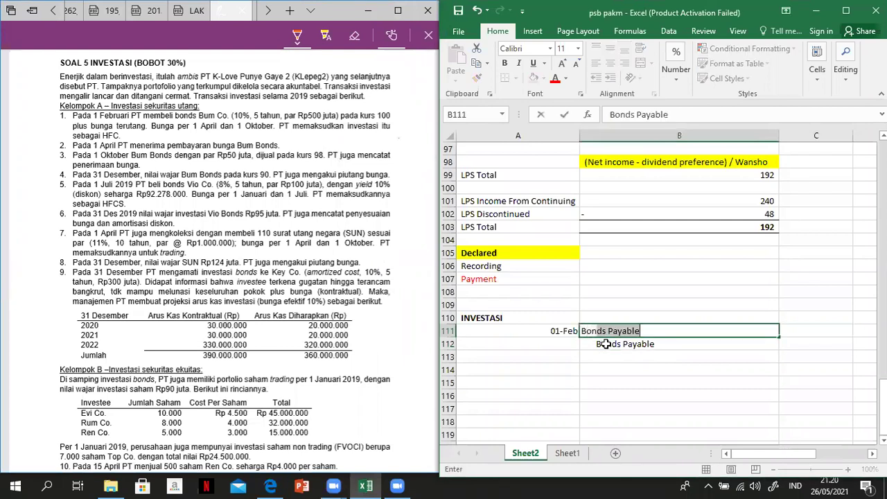
pyautogui.press('capslock')
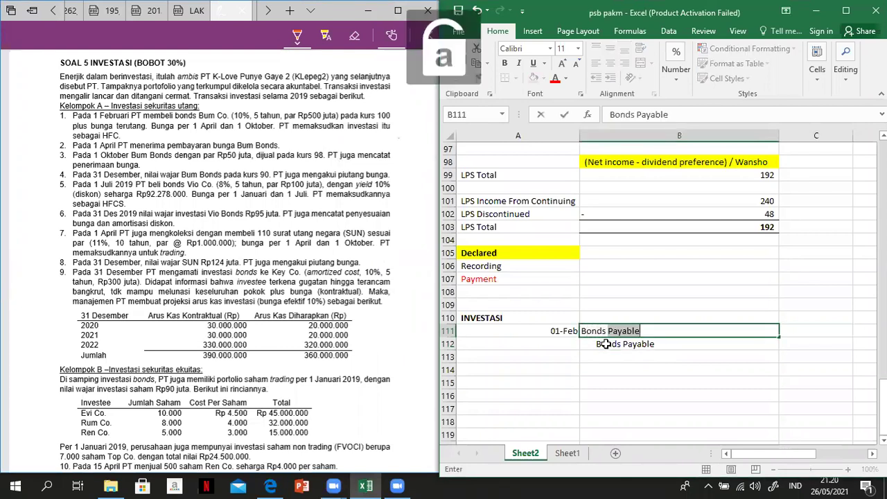
pyautogui.press('Return')
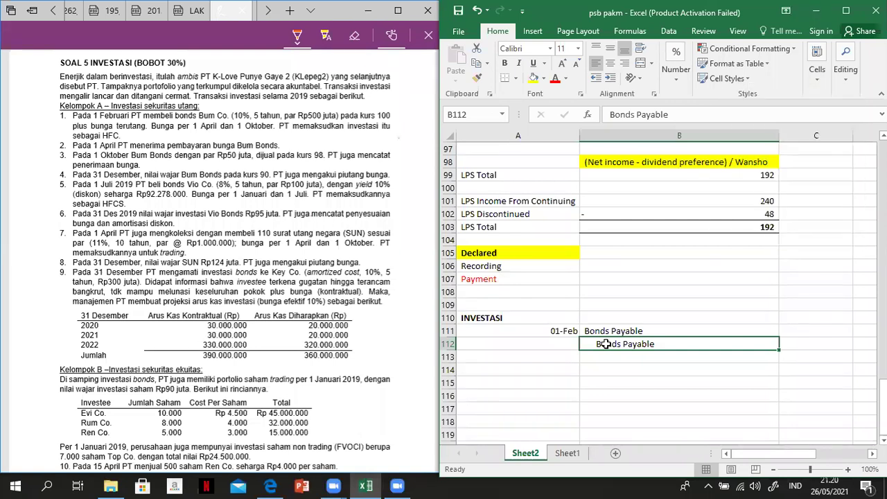
pyautogui.write('Cash')
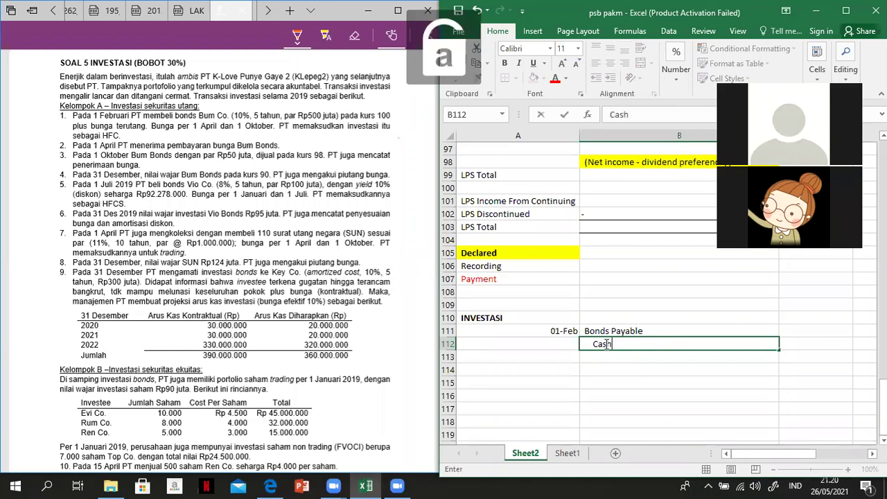
pyautogui.press('Return')
pyautogui.click(605, 344)
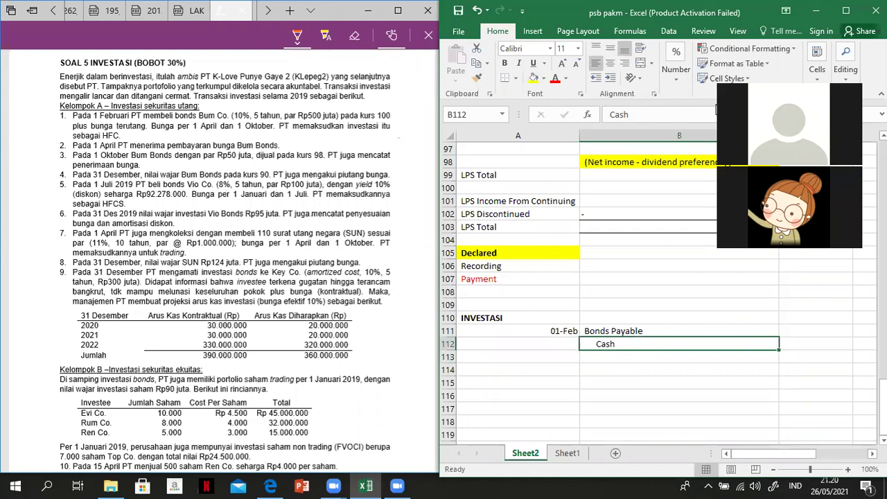
# Enter 500.000.000 in C111 as the debit amount of the 01-Feb entry.
pyautogui.click(627, 331)
pyautogui.press('Right')
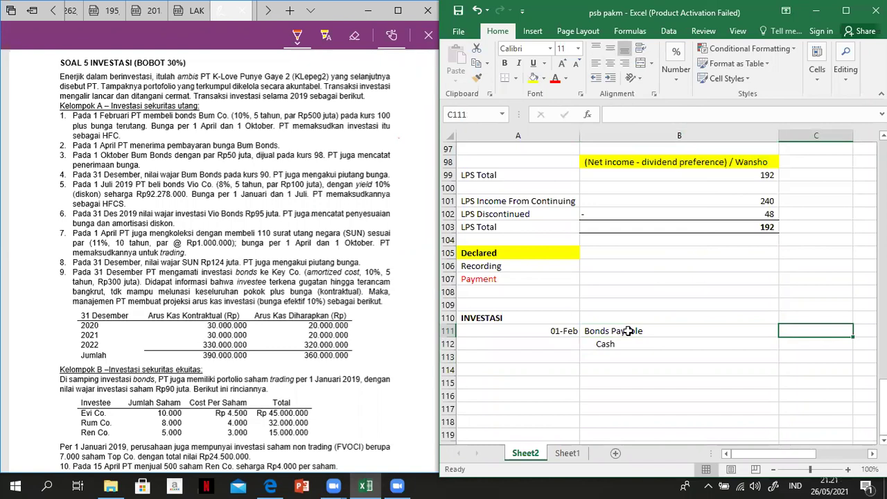
pyautogui.write('500.000.0')
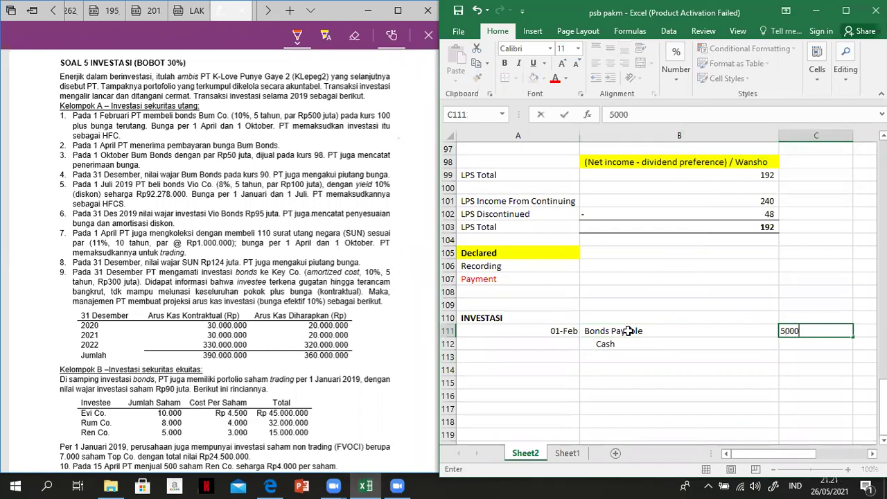
pyautogui.write('00000')
pyautogui.press('Return')
# Fill the Cash credit amount in D112 with the formula =C111.
pyautogui.press('Right')
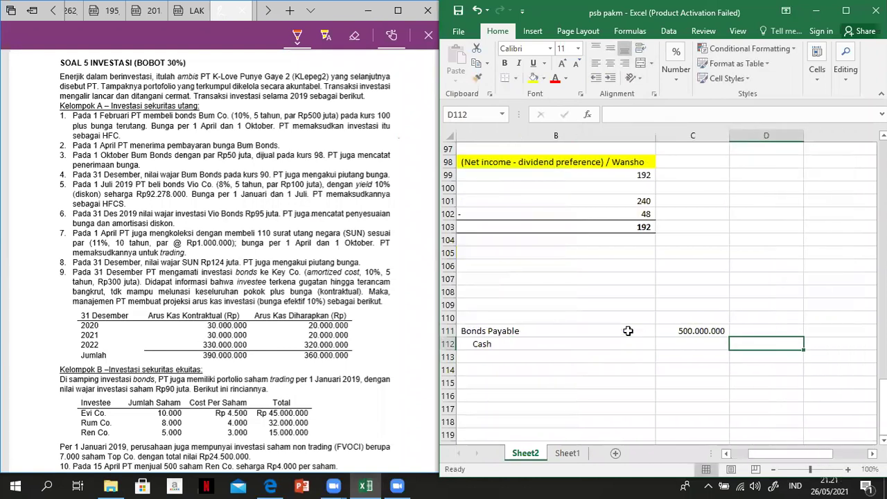
pyautogui.write('=')
pyautogui.press('Up')
pyautogui.press('Left')
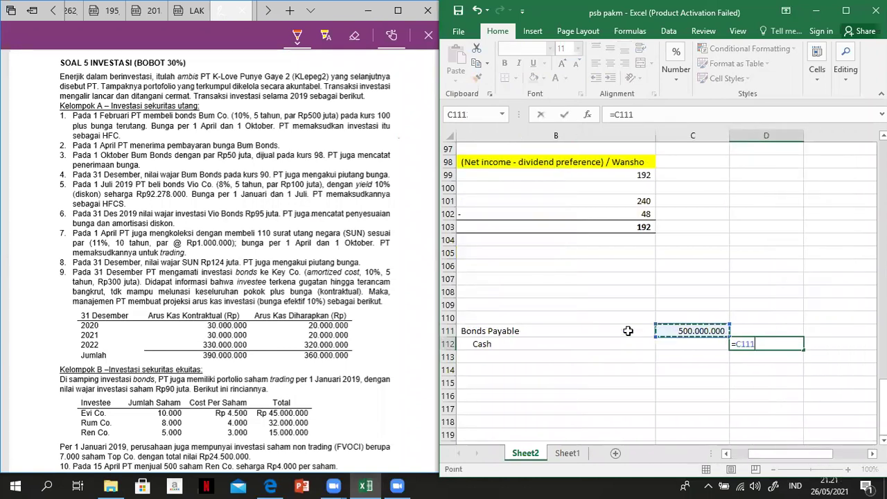
pyautogui.press('Return')
pyautogui.press('Left')
pyautogui.press('Left')
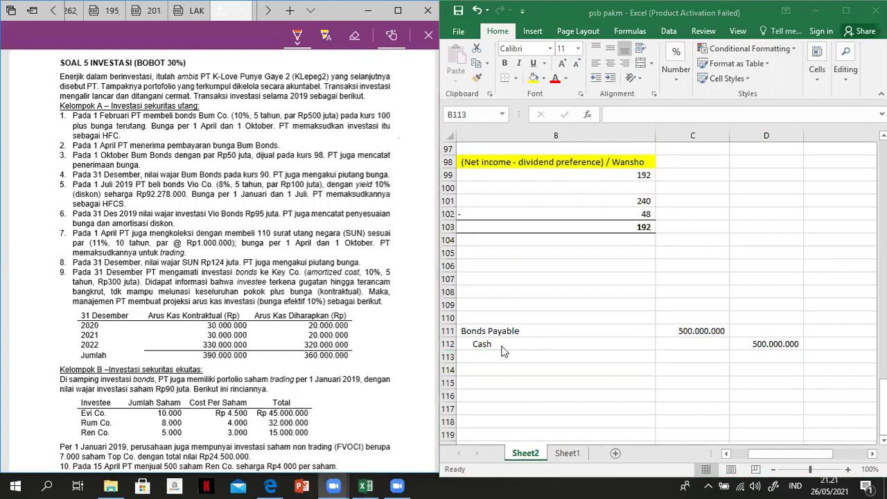
pyautogui.press('Left')
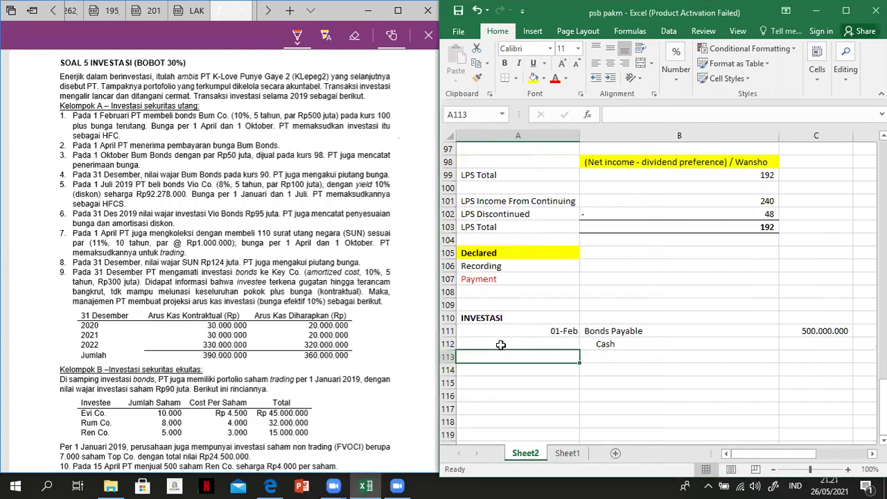
# Replace the debit account of the 01-Feb entry in B111 with Debt Investment.
pyautogui.click(402, 156)
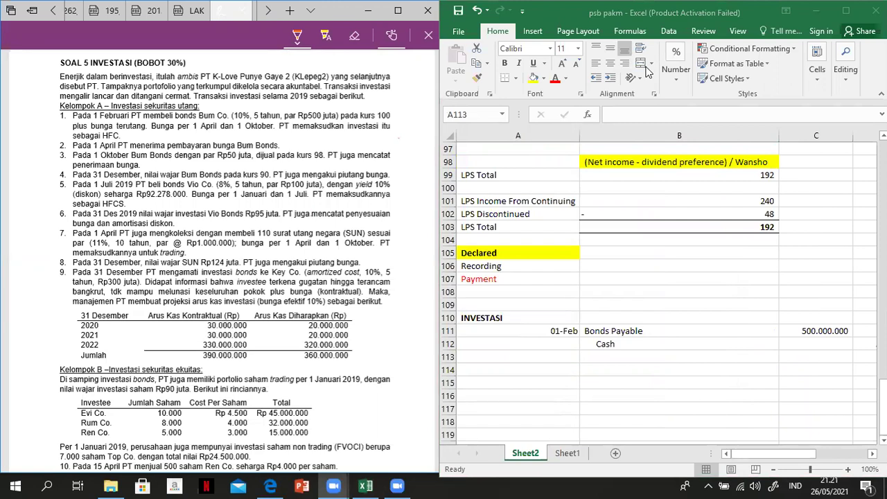
pyautogui.click(626, 332)
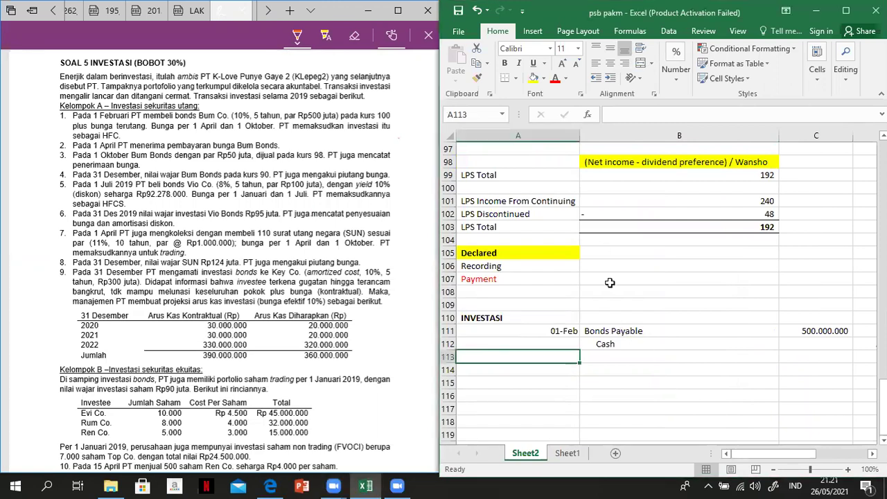
pyautogui.press('Up')
pyautogui.press('Up')
pyautogui.press('Right')
pyautogui.write('Debt Investment')
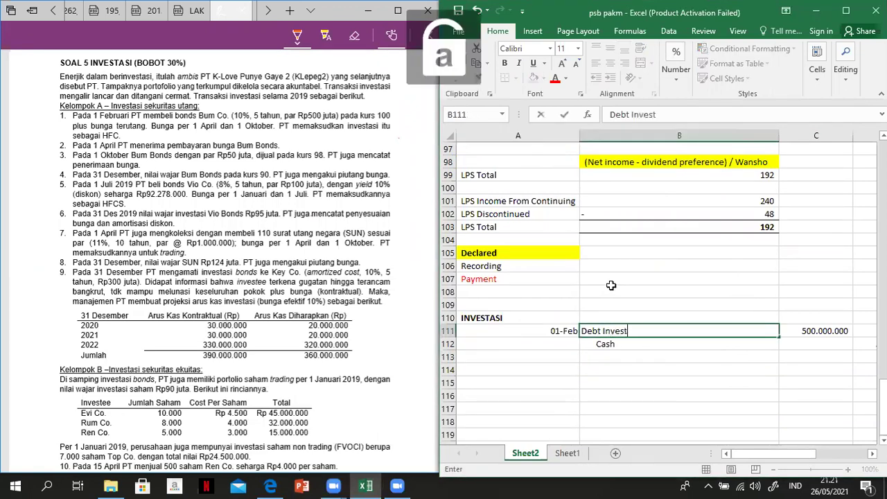
pyautogui.press('BackSpace')
pyautogui.write('t')
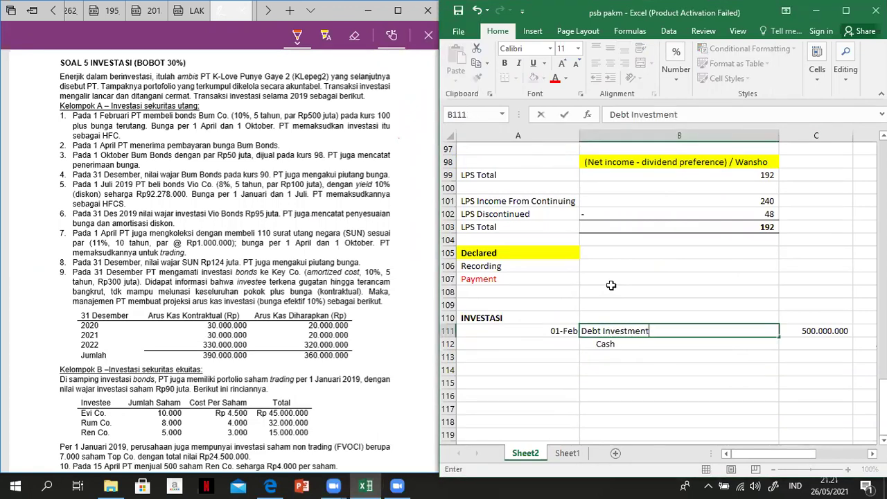
pyautogui.press('Return')
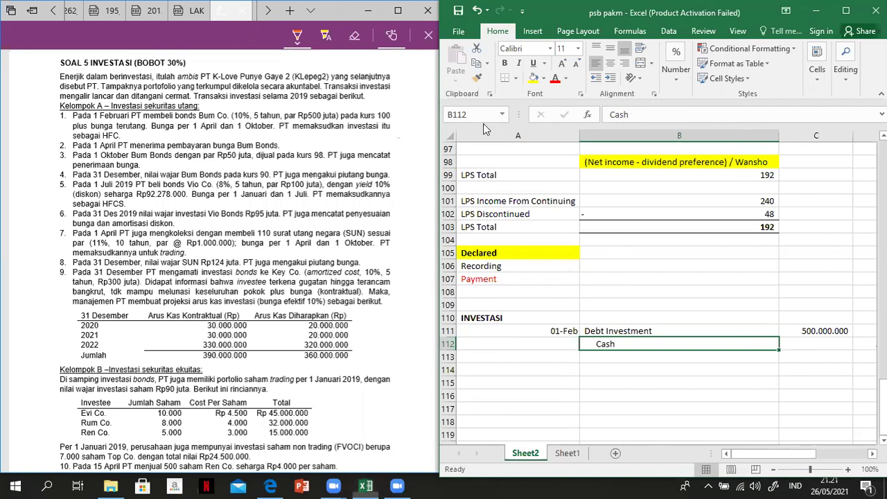
# Start the next journal entry by entering the date 1 apr in A113.
pyautogui.press('Return')
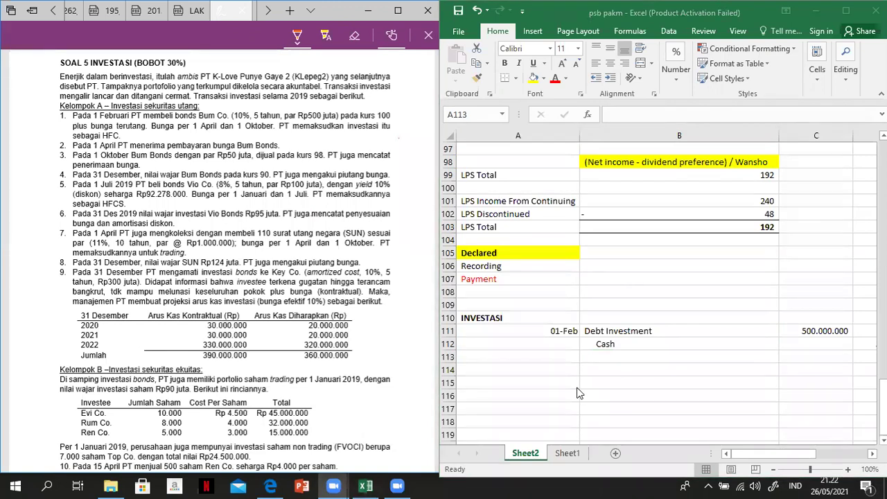
pyautogui.click(556, 354)
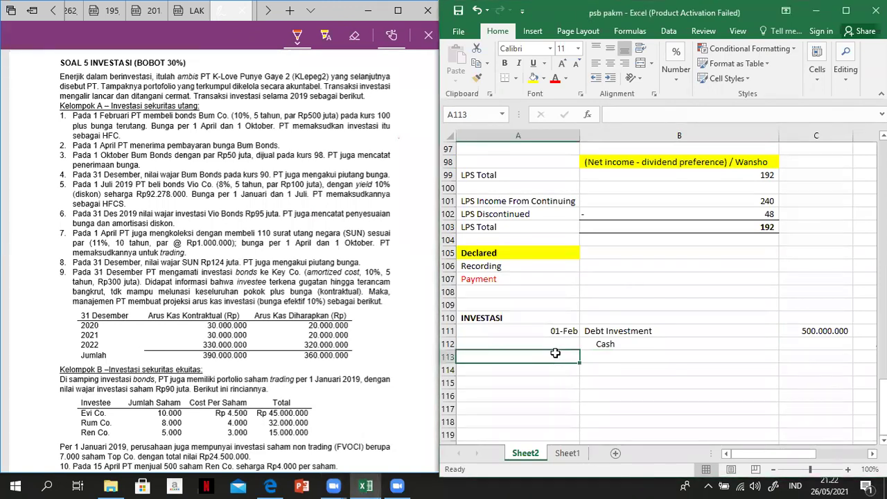
pyautogui.write('1 apr')
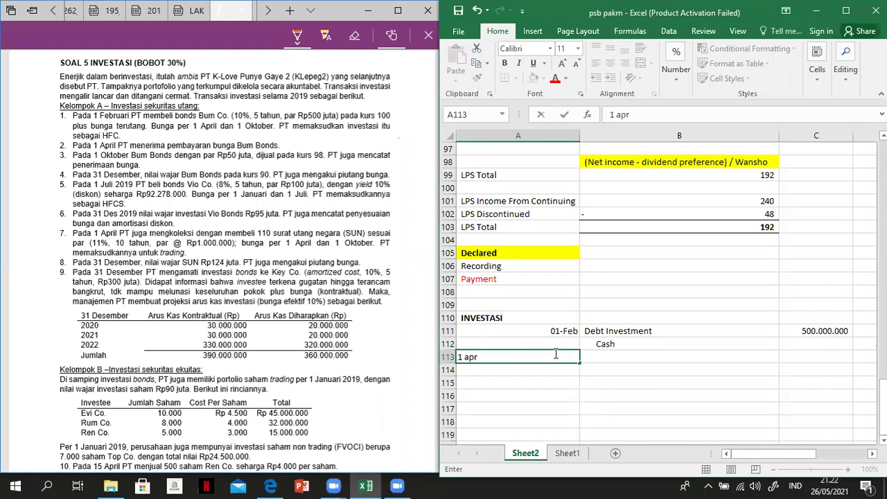
pyautogui.press('Tab')
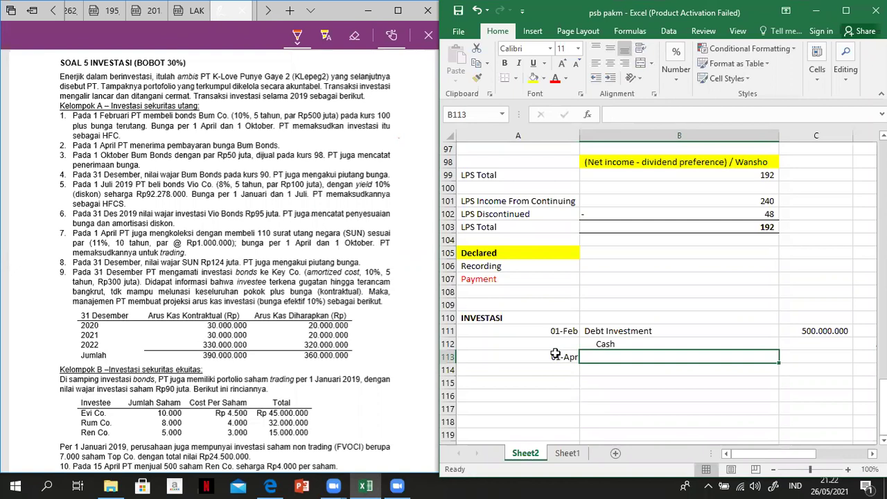
# Add the note HFC in E111 beside the 01-Feb Debt Investment entry.
pyautogui.doubleClick(660, 330)
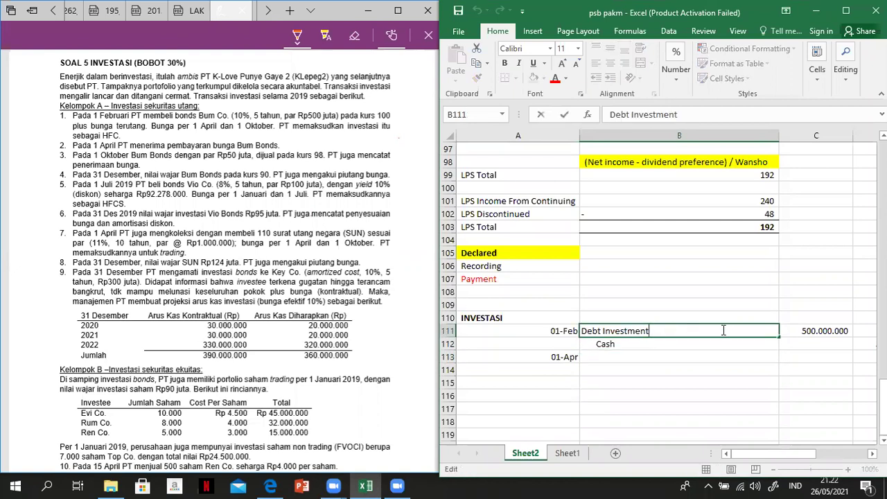
pyautogui.press('Return')
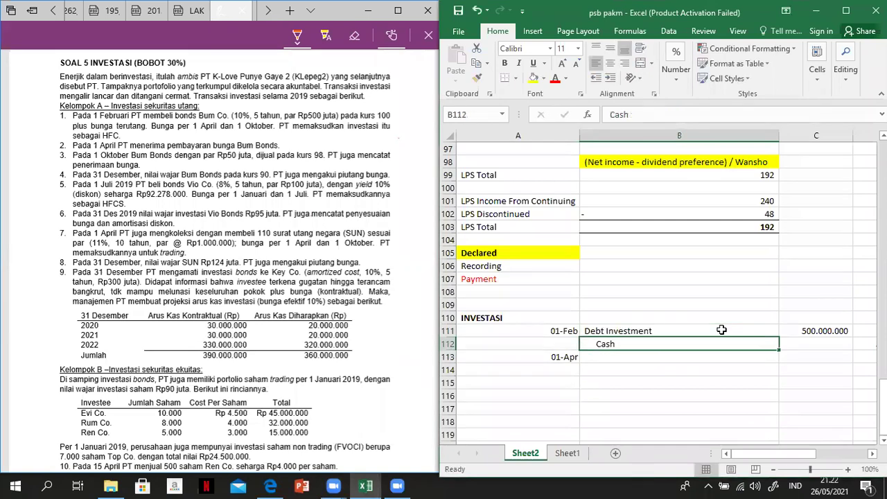
pyautogui.press('Up')
pyautogui.press('Right')
pyautogui.press('Right')
pyautogui.press('Right')
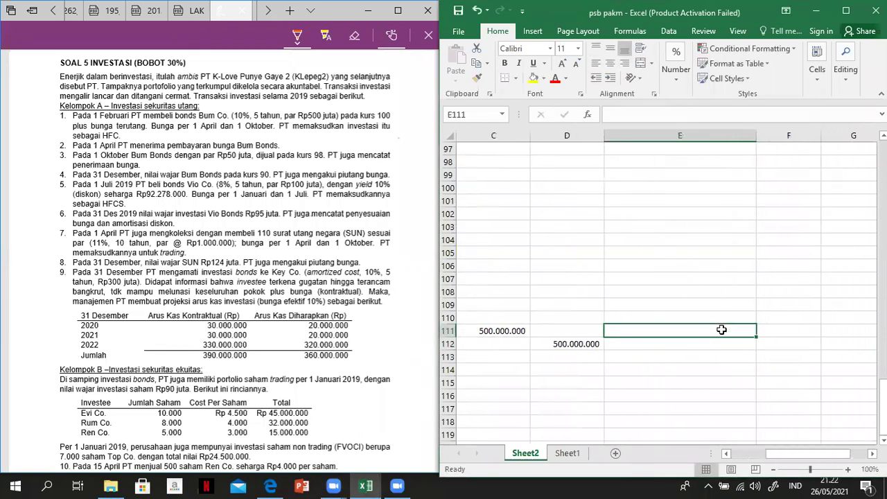
pyautogui.press('capslock')
pyautogui.write('H')
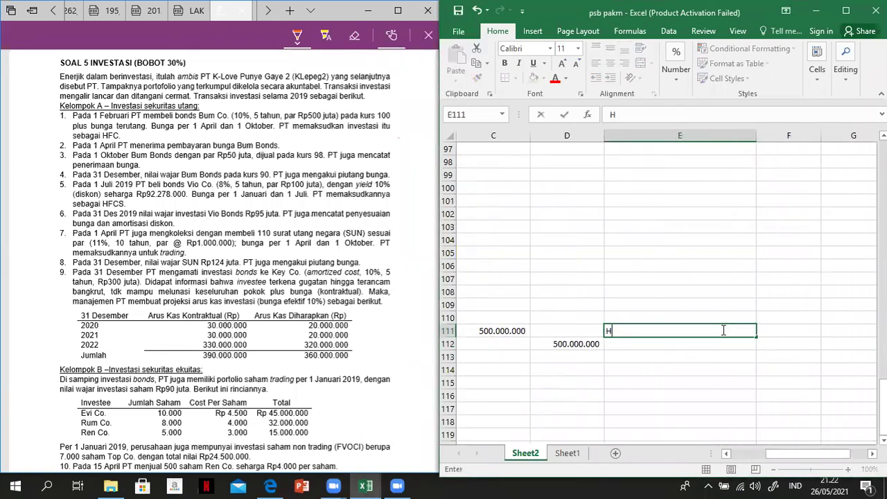
pyautogui.write('FC')
pyautogui.press('Return')
pyautogui.press('Left')
pyautogui.press('Left')
pyautogui.press('Left')
pyautogui.press('Left')
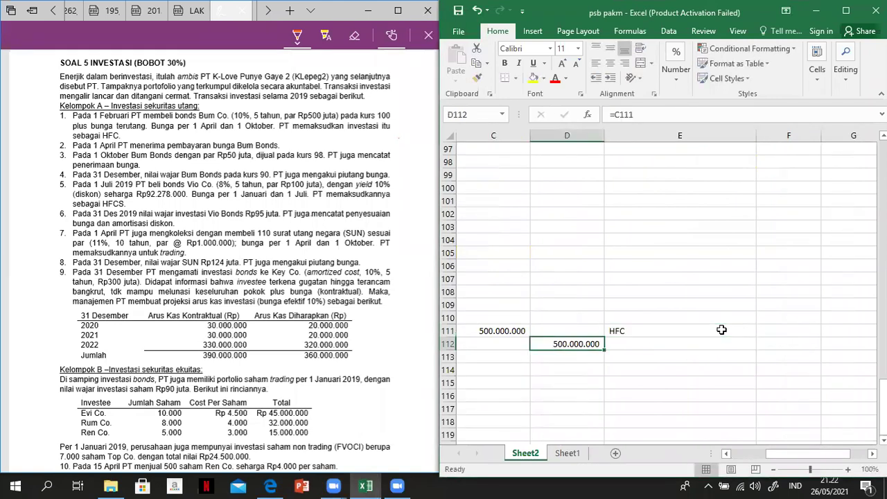
# Remove the 1 apr date from A113.
pyautogui.click(721, 330)
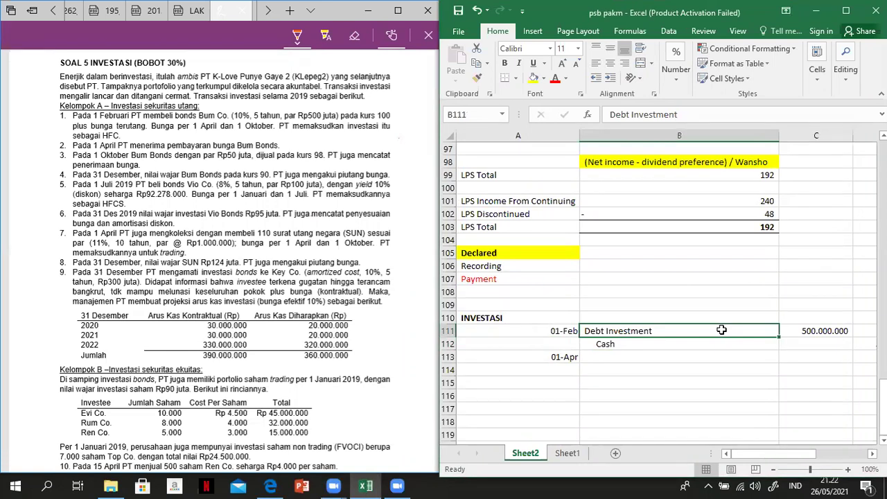
pyautogui.press('Down')
pyautogui.press('Down')
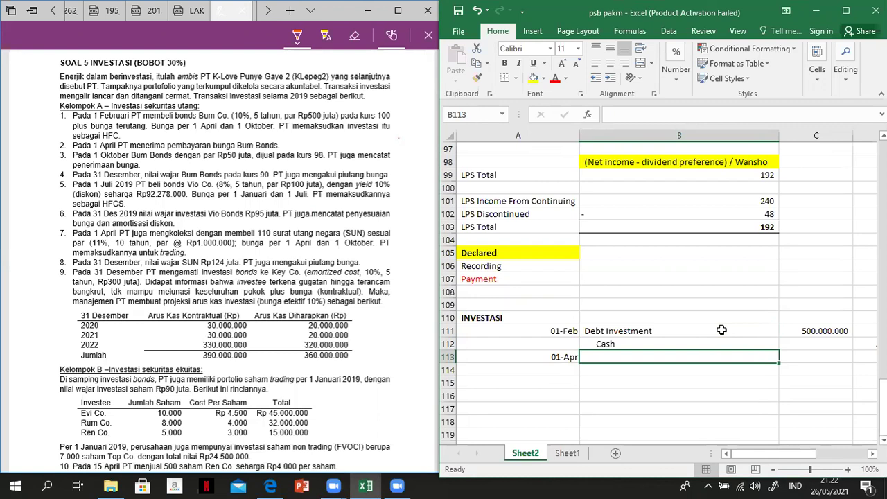
pyautogui.hotkey('ctrl', 'z')
# Underline the 1 Februari purchase date, the 1 April dan 1 Oktober interest dates, kurs 100 and terutang in item 1 of Soal 5.
pyautogui.click(101, 124)
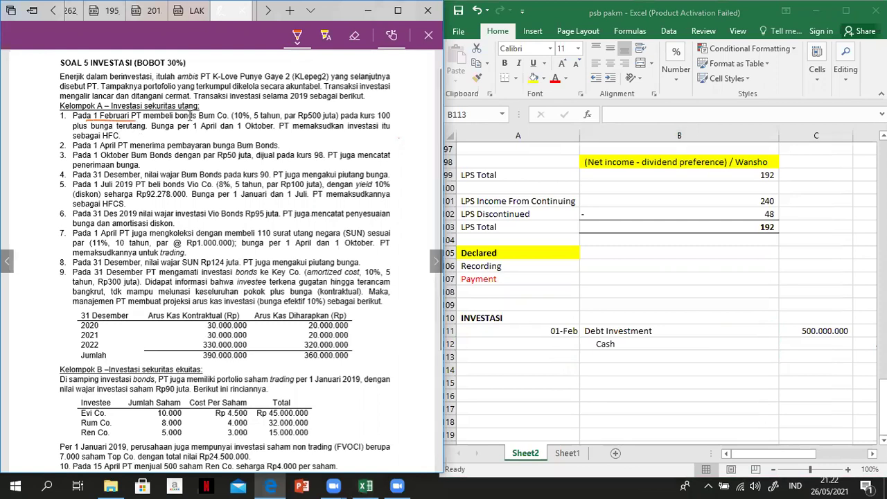
pyautogui.moveTo(178, 129); pyautogui.dragTo(277, 129)
pyautogui.moveTo(360, 120); pyautogui.dragTo(390, 119)
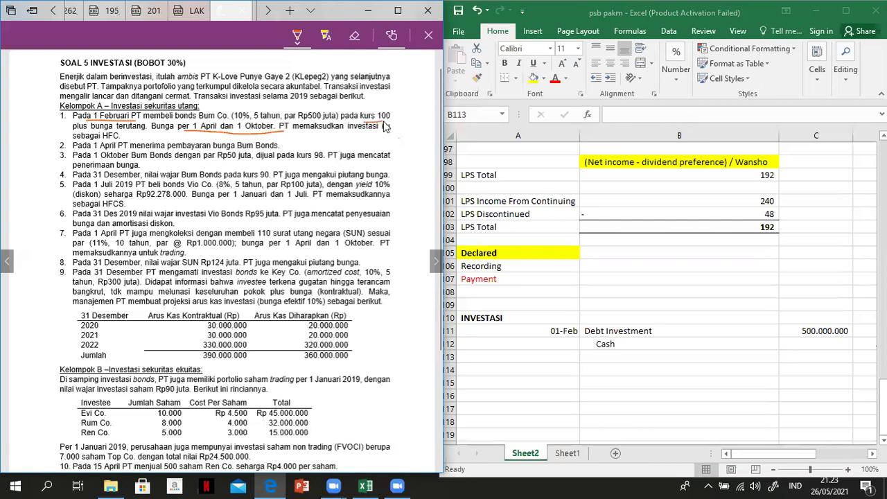
pyautogui.moveTo(114, 127); pyautogui.dragTo(146, 127)
# Enter Cash as the debit account in B113, beneath the bond purchase entry.
pyautogui.click(610, 357)
pyautogui.write('cASH')
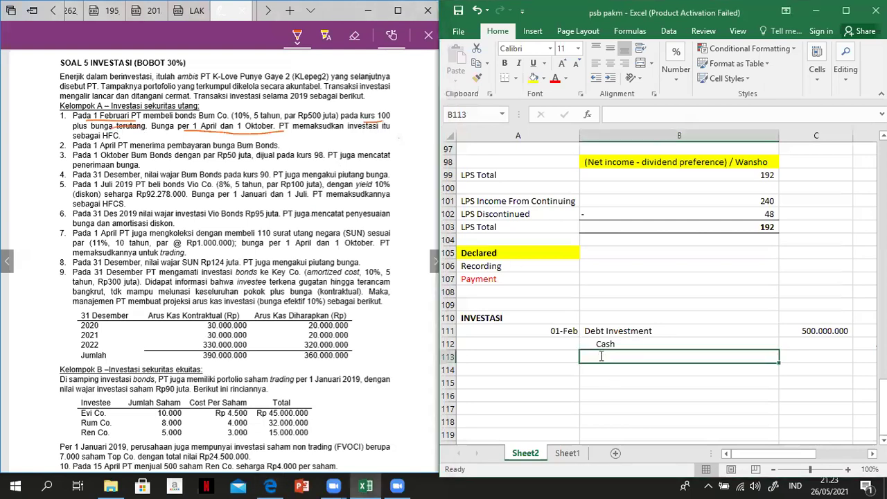
pyautogui.press('capslock')
pyautogui.press('BackSpace')
pyautogui.press('BackSpace')
pyautogui.press('BackSpace')
pyautogui.press('BackSpace')
pyautogui.write('cASH')
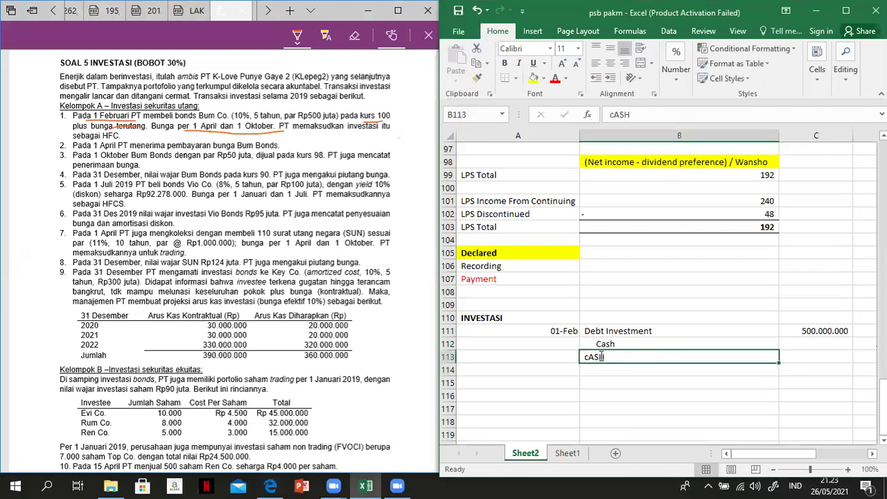
pyautogui.press('capslock')
pyautogui.press('BackSpace')
pyautogui.press('BackSpace')
pyautogui.press('BackSpace')
pyautogui.press('BackSpace')
pyautogui.write('Cash')
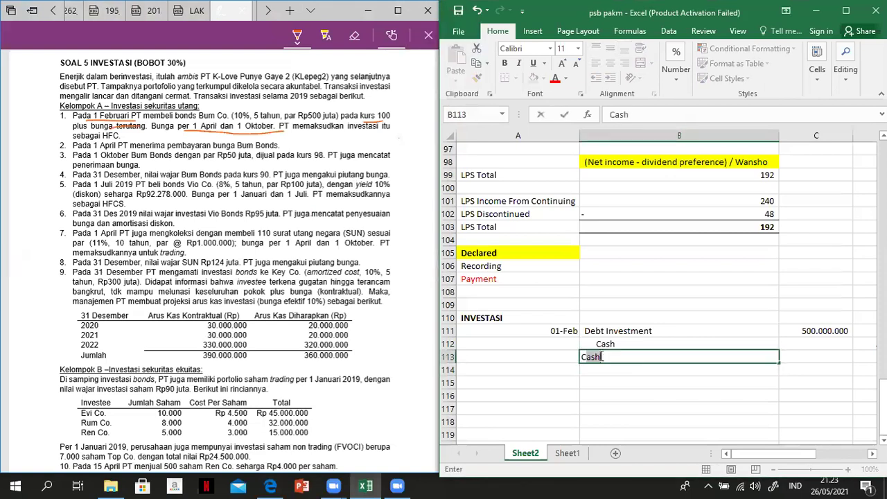
pyautogui.press('Return')
# Enter Interest Revenue as the credit account in B114 and indent it.
pyautogui.press('capslock')
pyautogui.write('iNTERES')
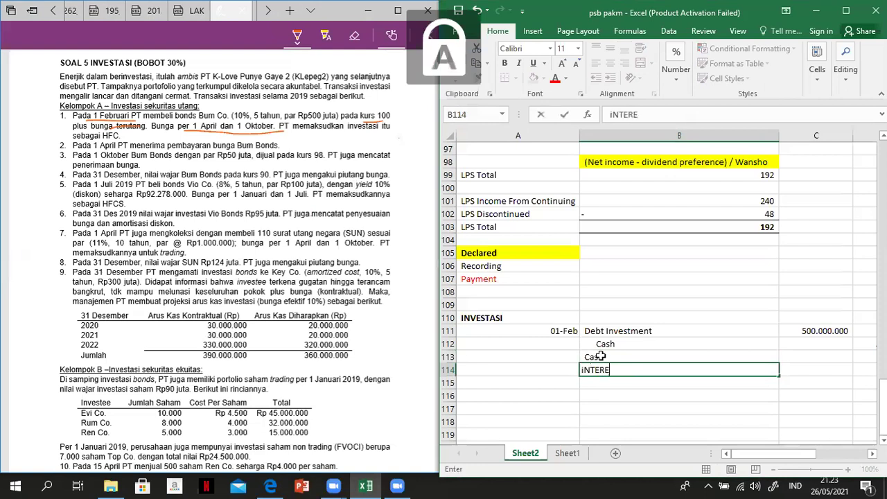
pyautogui.press('capslock')
pyautogui.press('BackSpace')
pyautogui.press('BackSpace')
pyautogui.press('BackSpace')
pyautogui.press('BackSpace')
pyautogui.press('BackSpace')
pyautogui.press('BackSpace')
pyautogui.press('BackSpace')
pyautogui.write('Interest Revenue')
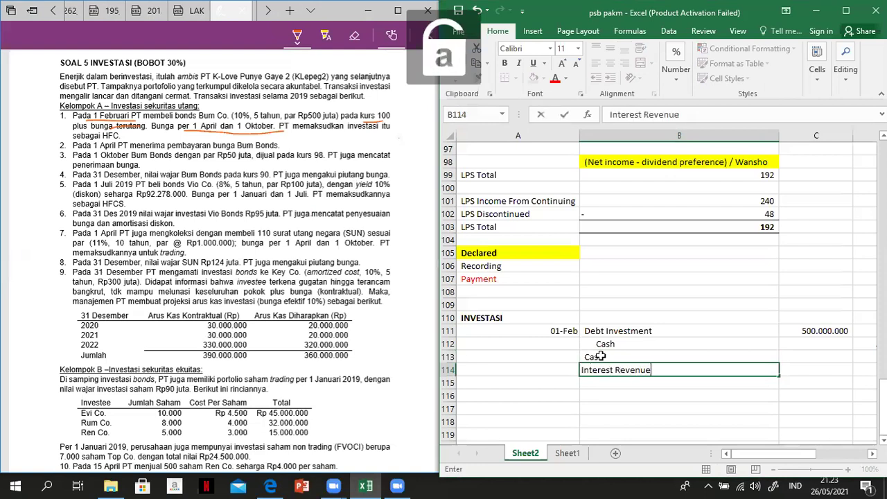
pyautogui.hotkey('ctrl', 'Return')
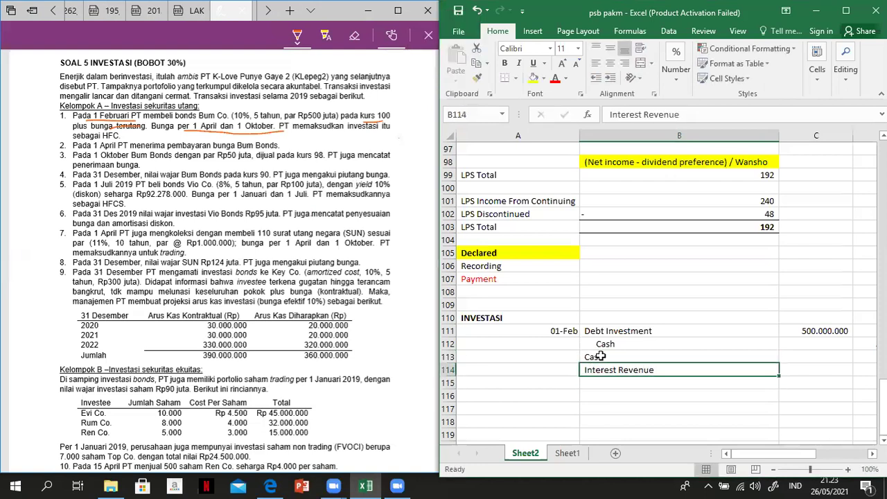
pyautogui.click(611, 79)
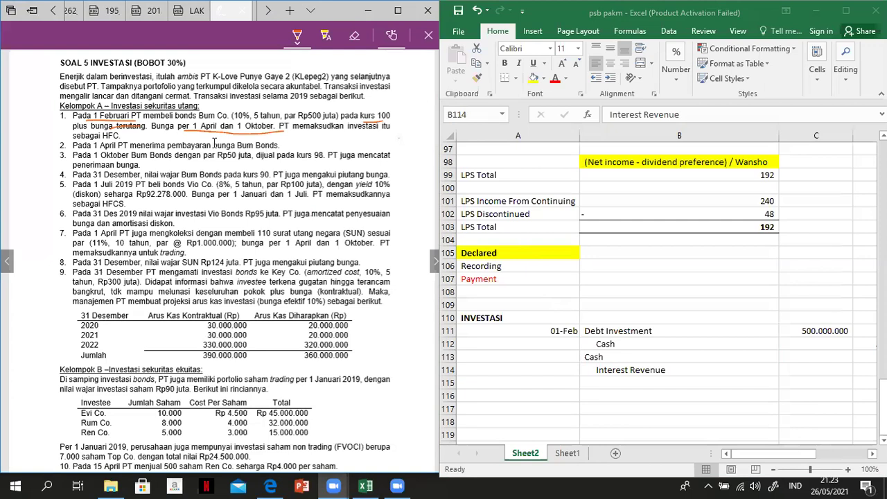
# Mark the 1 Februari purchase date again and circle the 1 Oktober interest date in item 1.
pyautogui.click(94, 122)
pyautogui.moveTo(88, 121); pyautogui.dragTo(137, 121)
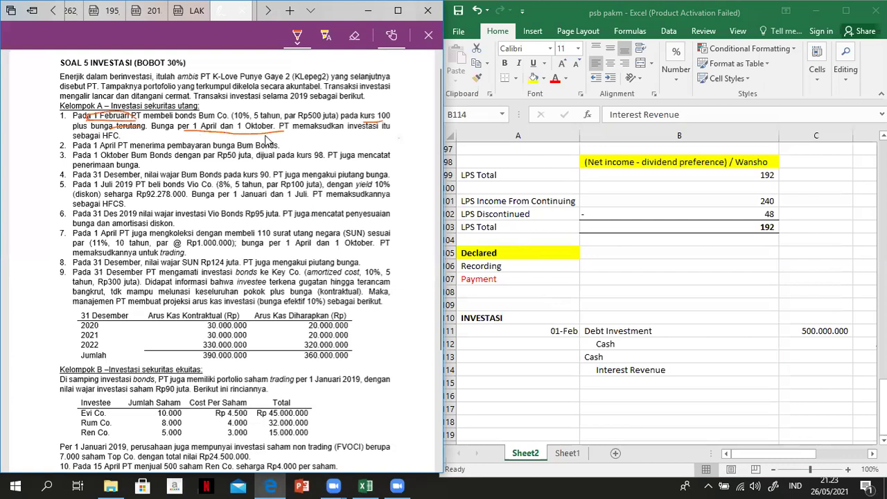
pyautogui.moveTo(267, 138)
pyautogui.mouseDown()
pyautogui.moveTo(233, 126)
pyautogui.moveTo(255, 116)
pyautogui.moveTo(282, 133)
pyautogui.moveTo(260, 141)
pyautogui.mouseUp()
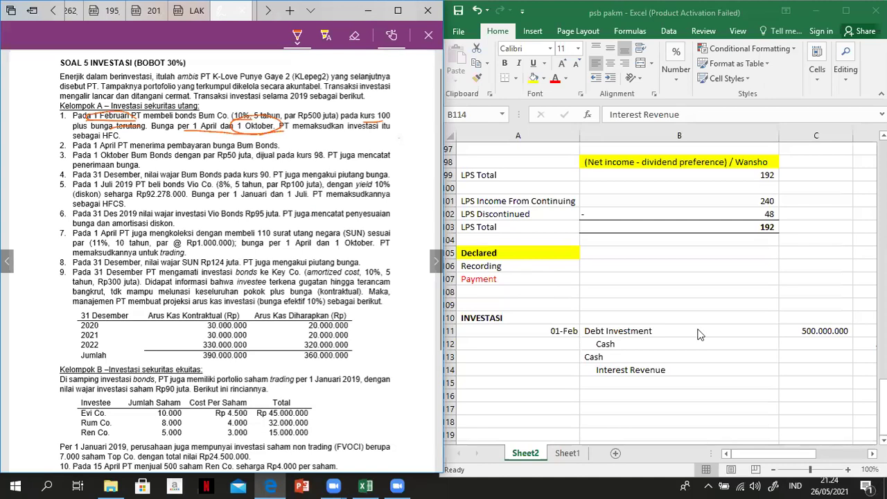
# Calculate the Cash debit amount in C113 with the formula =4/6*5%*C111.
pyautogui.click(769, 369)
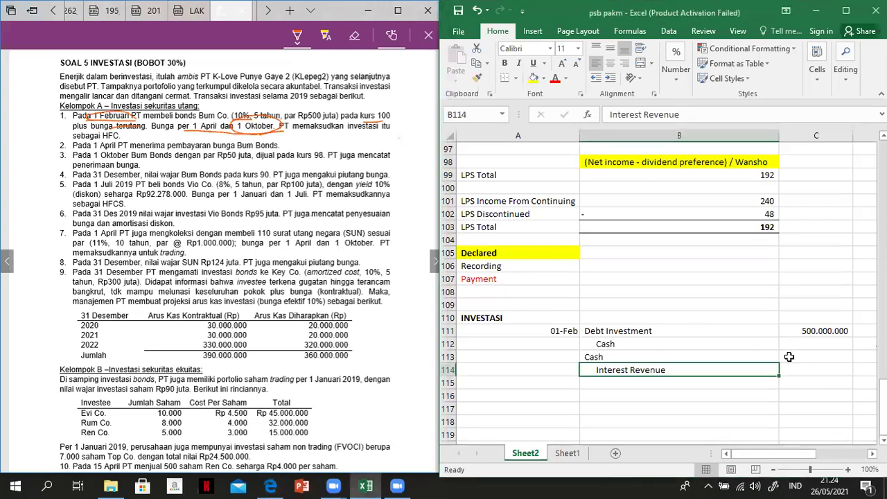
pyautogui.click(788, 356)
pyautogui.write('=4/1')
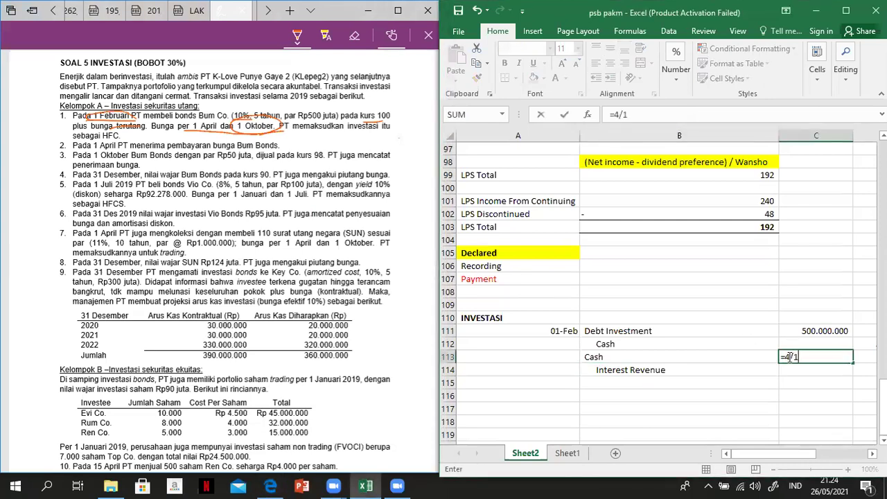
pyautogui.write('2')
pyautogui.press('BackSpace')
pyautogui.press('BackSpace')
pyautogui.write('6*5%')
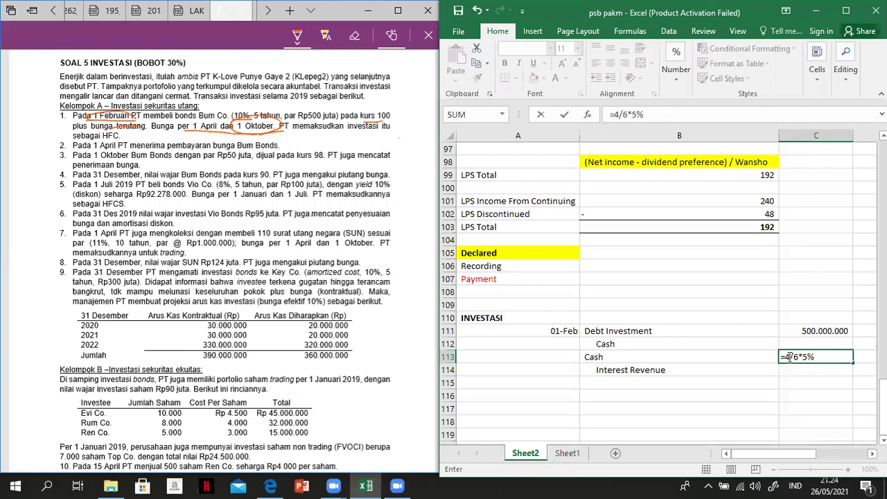
pyautogui.write('*')
pyautogui.press('Up')
pyautogui.press('Up')
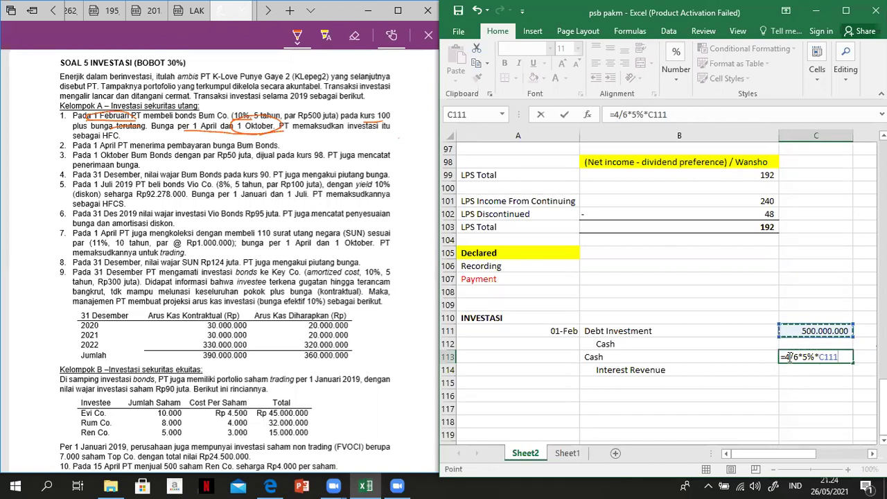
pyautogui.press('Return')
# Fill the Interest Revenue credit amount in D114 with the formula =C113.
pyautogui.press('Right')
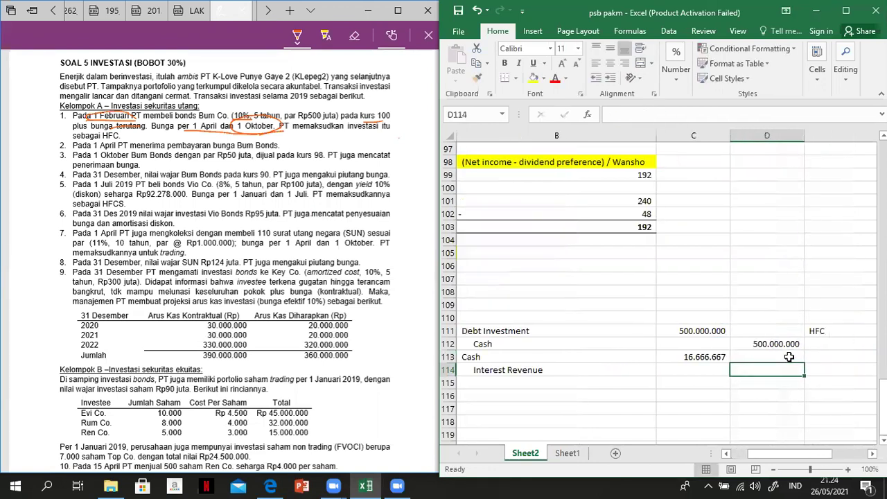
pyautogui.write('=')
pyautogui.press('Up')
pyautogui.press('Left')
pyautogui.press('Return')
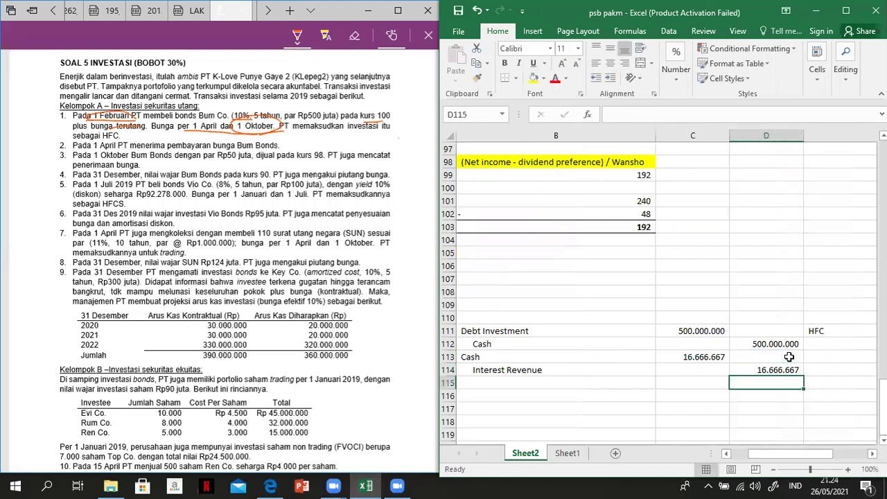
pyautogui.press('Left')
pyautogui.press('Left')
pyautogui.press('Up')
pyautogui.press('Up')
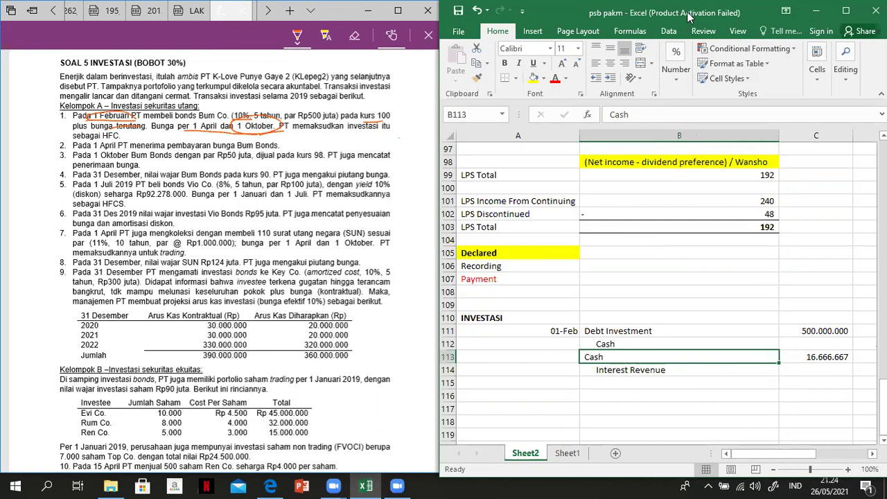
pyautogui.press('Down')
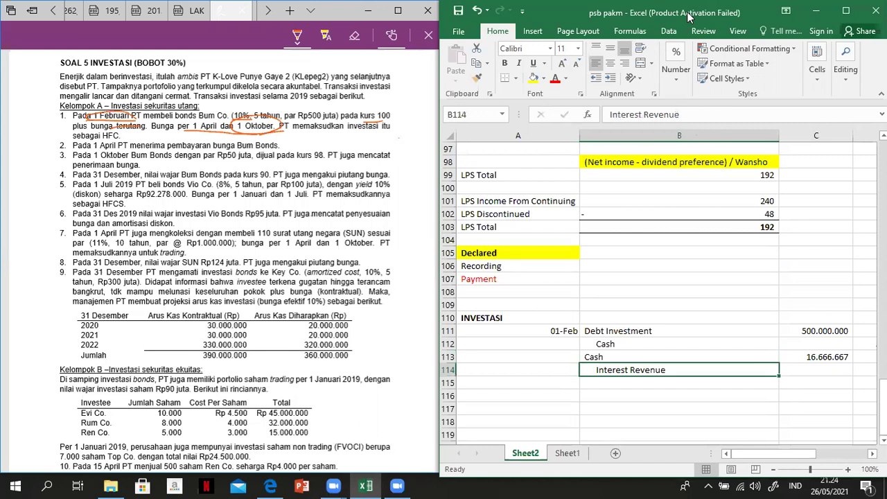
pyautogui.click(610, 355)
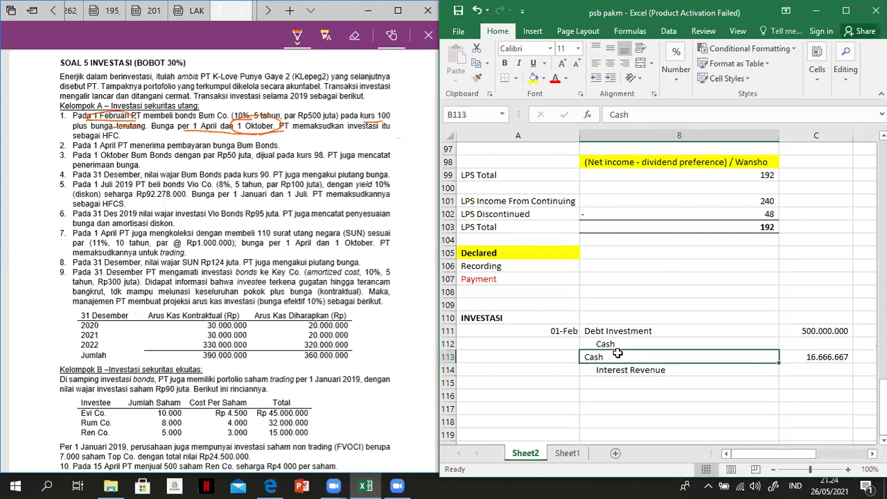
pyautogui.click(632, 371)
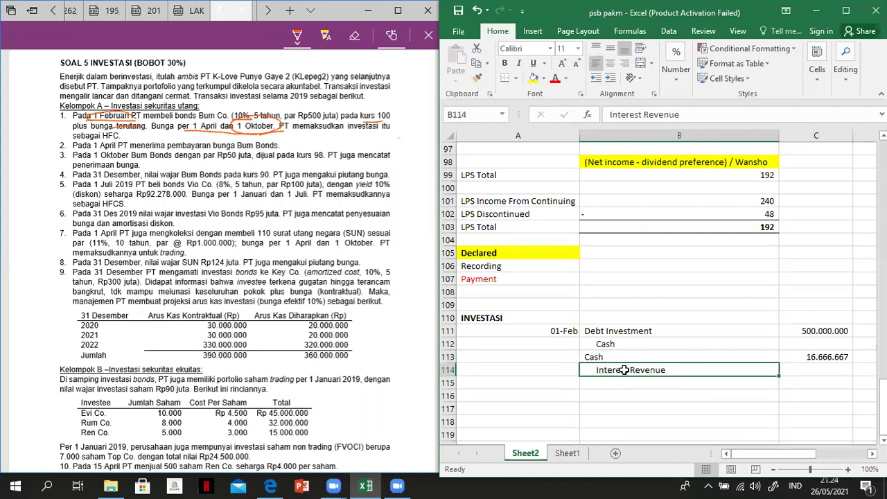
pyautogui.press('Right')
pyautogui.hscroll(1, 624, 370)
pyautogui.press('Left')
pyautogui.press('Up')
pyautogui.press('Up')
pyautogui.press('Up')
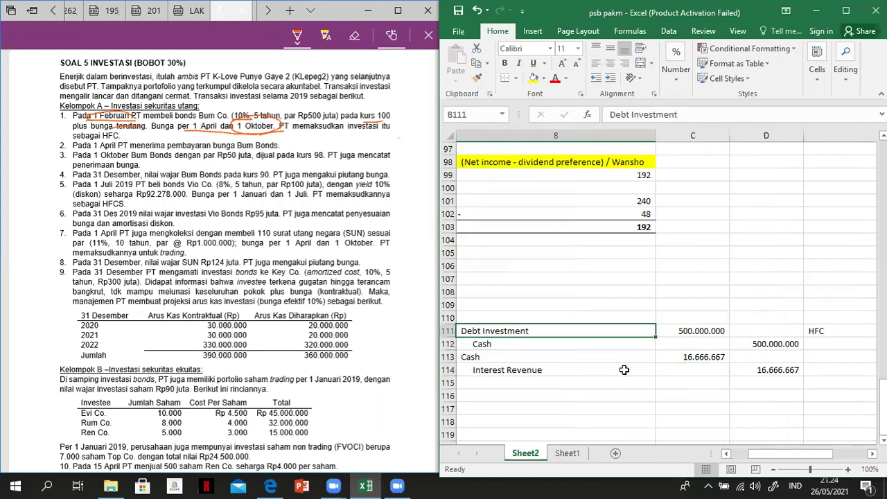
pyautogui.hotkey('shift', 'Down')
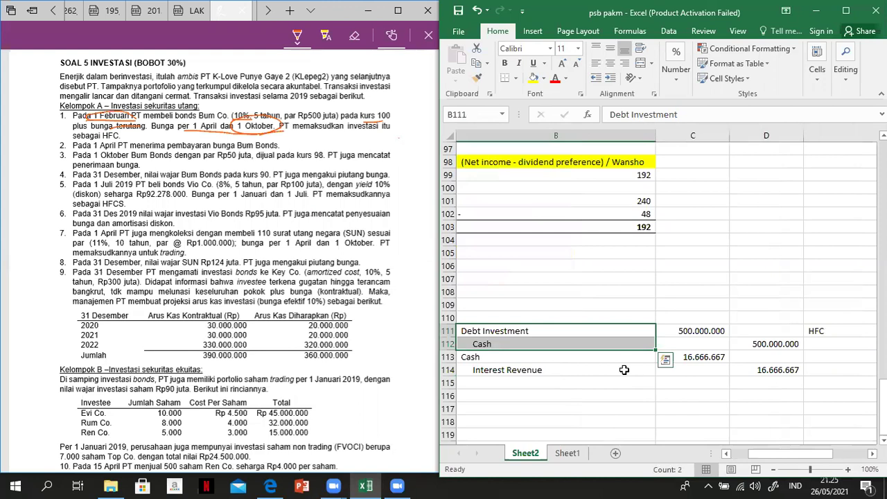
pyautogui.hotkey('ctrl', 'q')
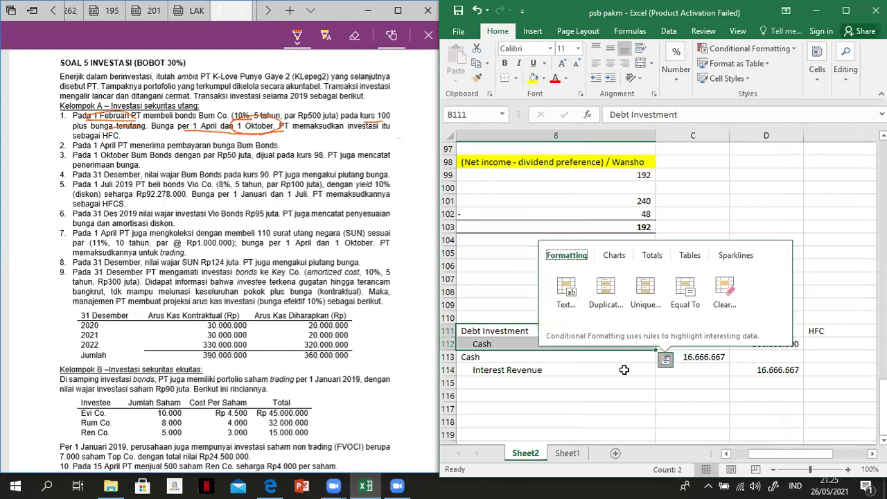
pyautogui.click(524, 368)
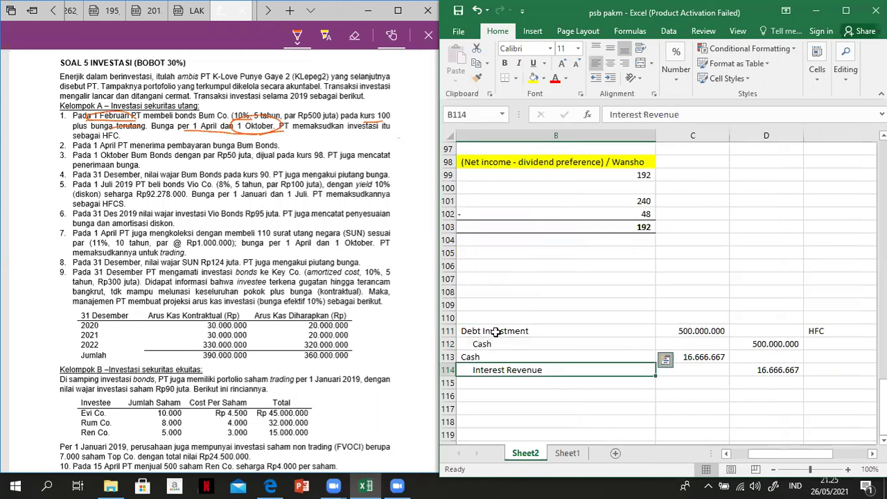
# Replace the debit account of the 01-Feb entry in B111 with Cash.
pyautogui.click(495, 332)
pyautogui.write('Cash')
pyautogui.press('Return')
# Replace the credit account of the 01-Feb entry in B112 with Bonds Payable.
pyautogui.write('VBonds')
pyautogui.press('BackSpace')
pyautogui.press('BackSpace')
pyautogui.press('BackSpace')
pyautogui.press('BackSpace')
pyautogui.press('BackSpace')
pyautogui.press('BackSpace')
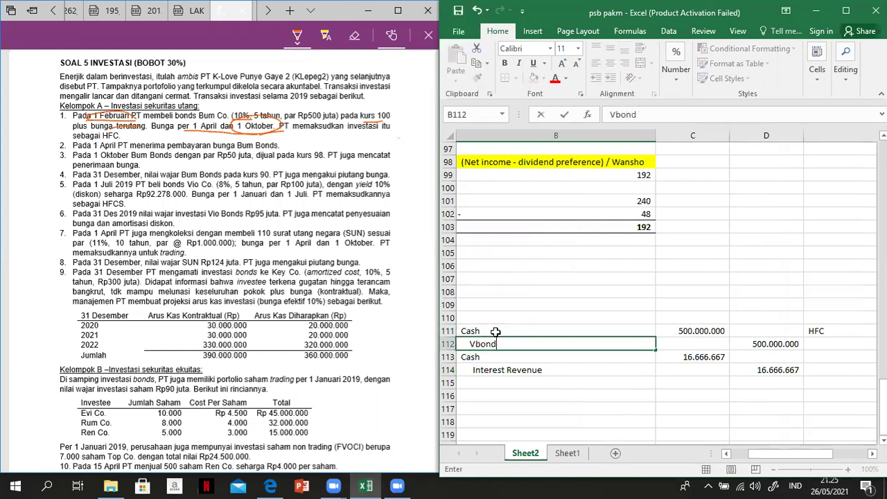
pyautogui.hscroll(-1, 496, 331)
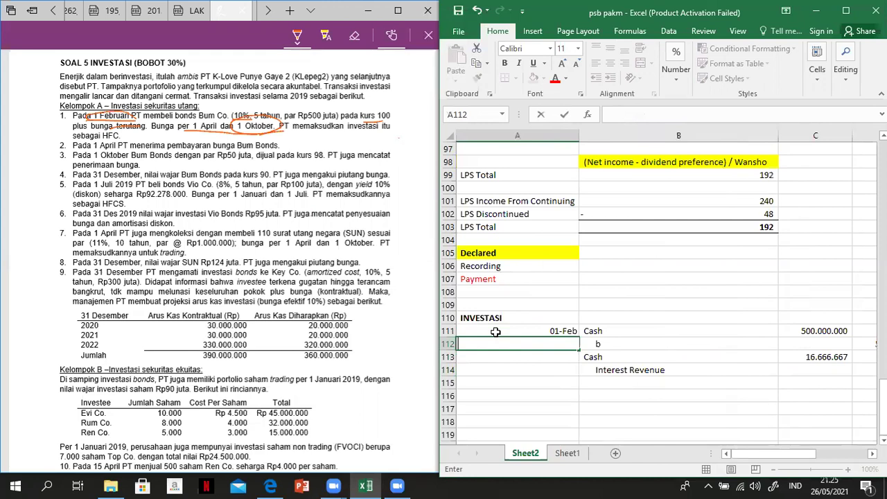
pyautogui.press('capslock')
pyautogui.write('b')
pyautogui.press('capslock')
pyautogui.write('ON')
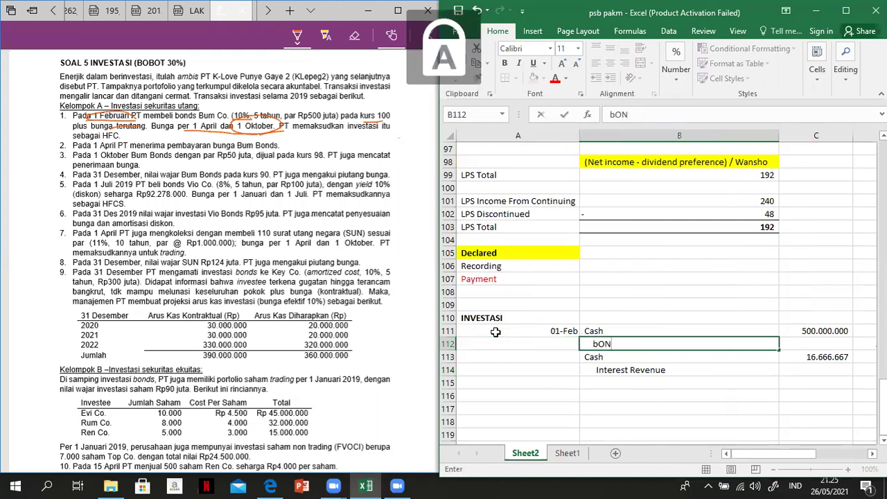
pyautogui.write('ds Payabe')
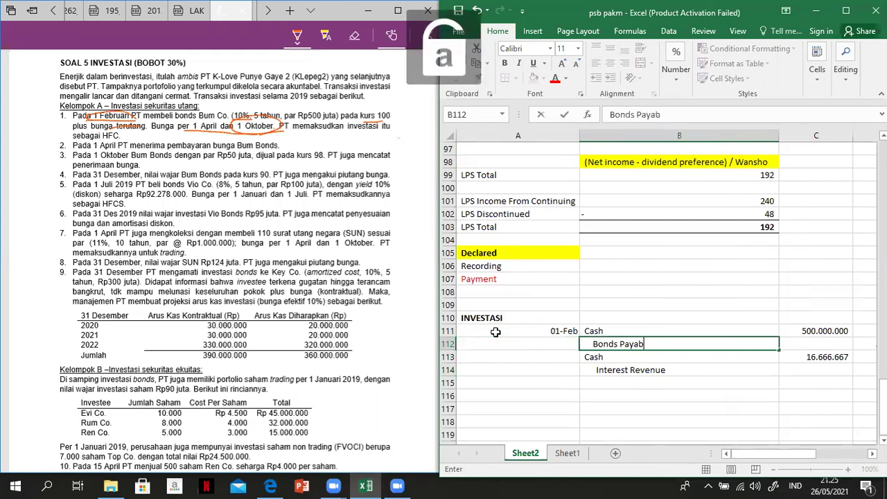
pyautogui.press('Left')
pyautogui.write('l')
pyautogui.press('Return')
# Replace the credit account of the interest entry in B114 with Interest Expense.
pyautogui.press('Return')
pyautogui.press('Return')
pyautogui.press('Return')
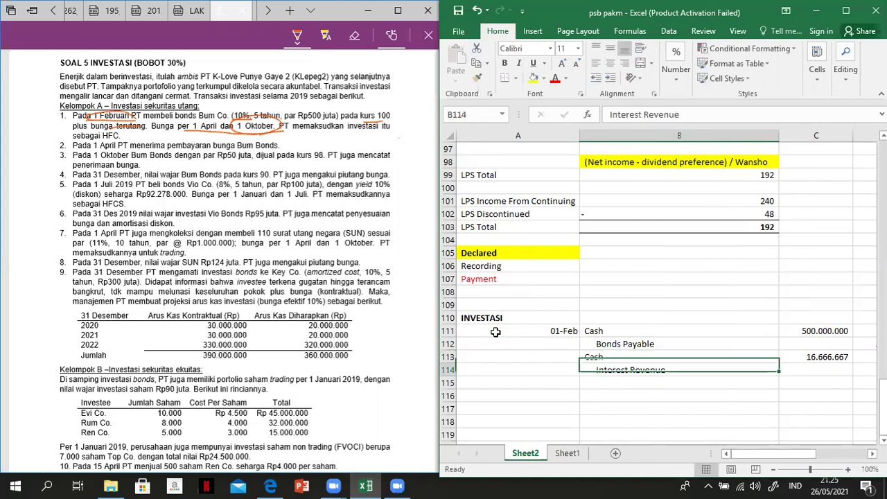
pyautogui.press('Right')
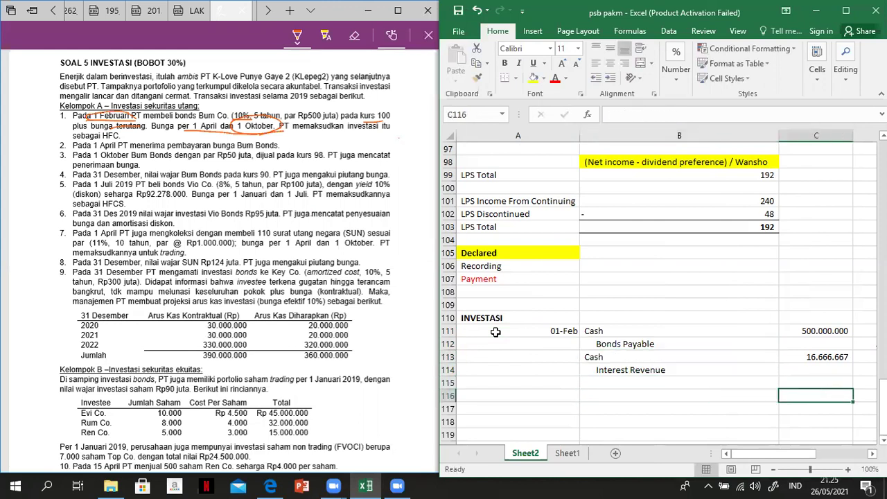
pyautogui.press('Left')
pyautogui.press('Up')
pyautogui.press('Up')
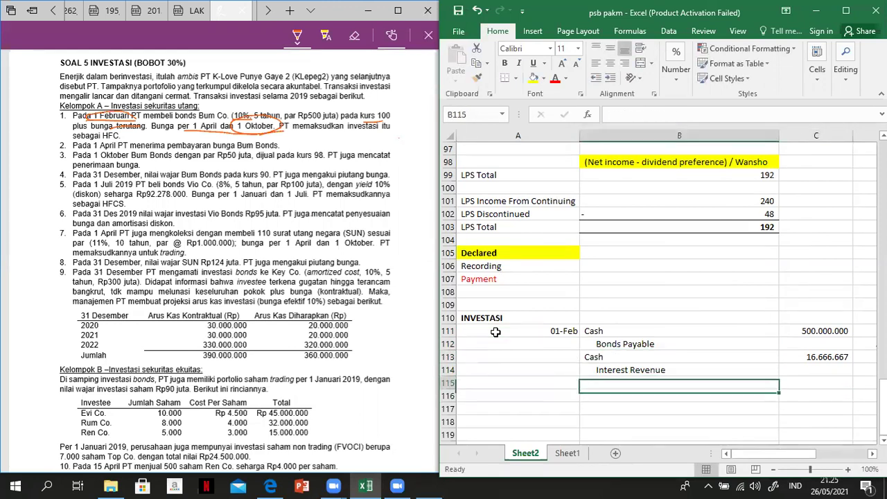
pyautogui.write('Interest')
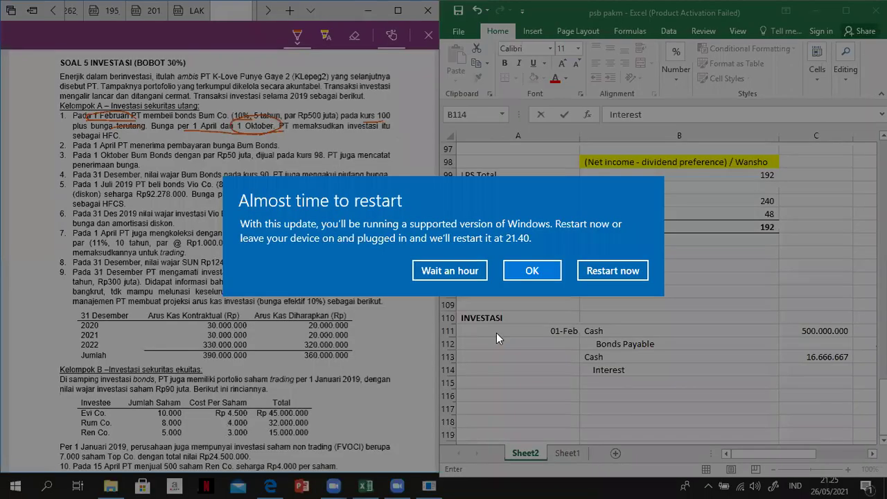
pyautogui.press('Return')
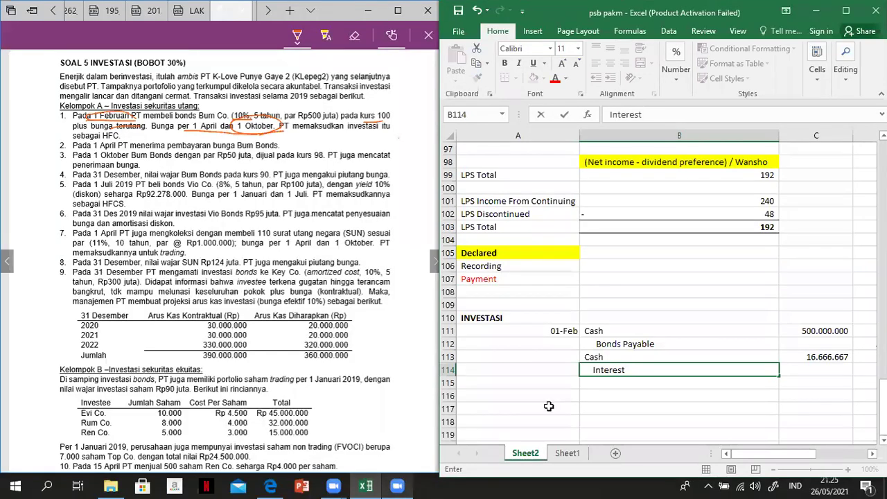
pyautogui.click(647, 365)
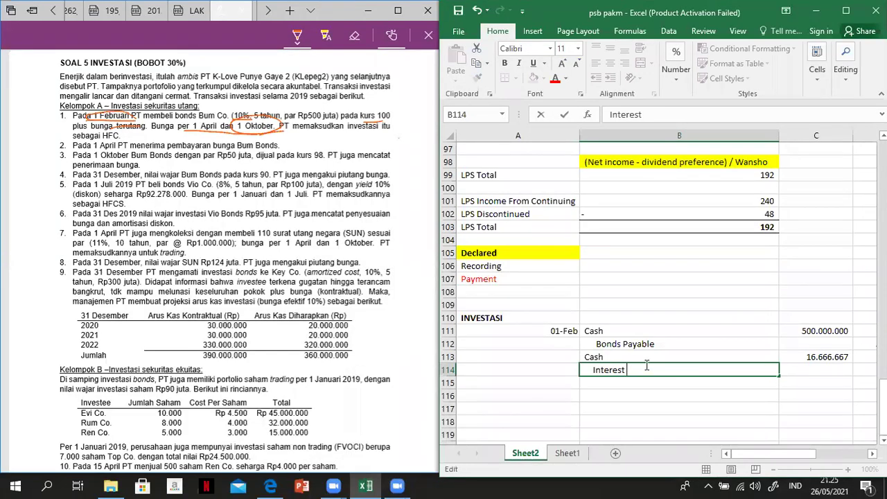
pyautogui.write('Expense')
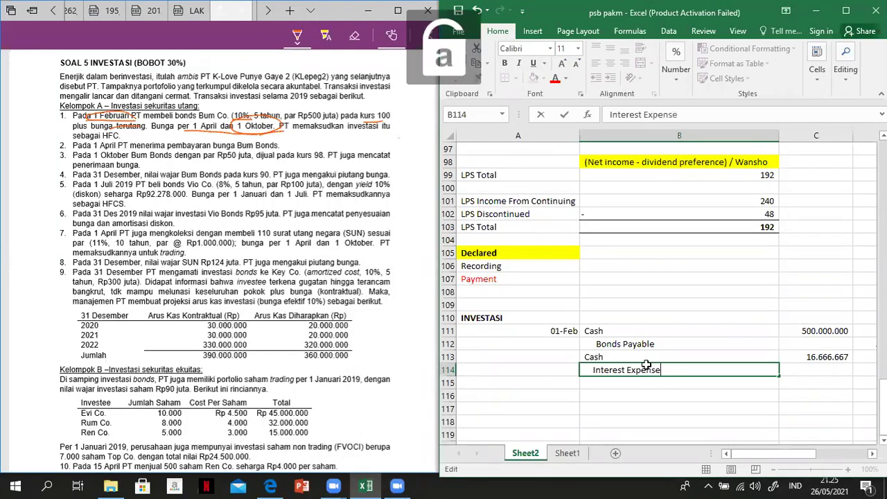
pyautogui.press('Return')
pyautogui.press('Right')
pyautogui.press('Right')
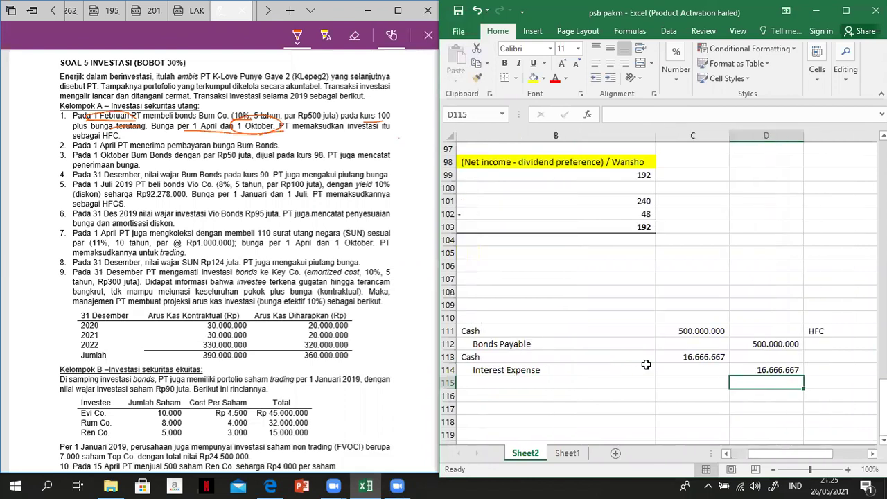
# Switch to the question document and mark the phrase "membeli bonds Bum Co." in item 1 with the pen.
pyautogui.press('Left')
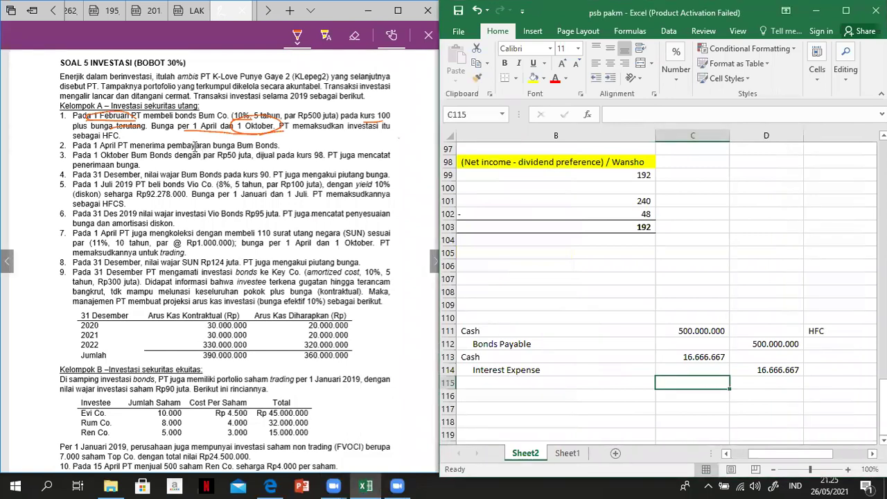
pyautogui.click(229, 112)
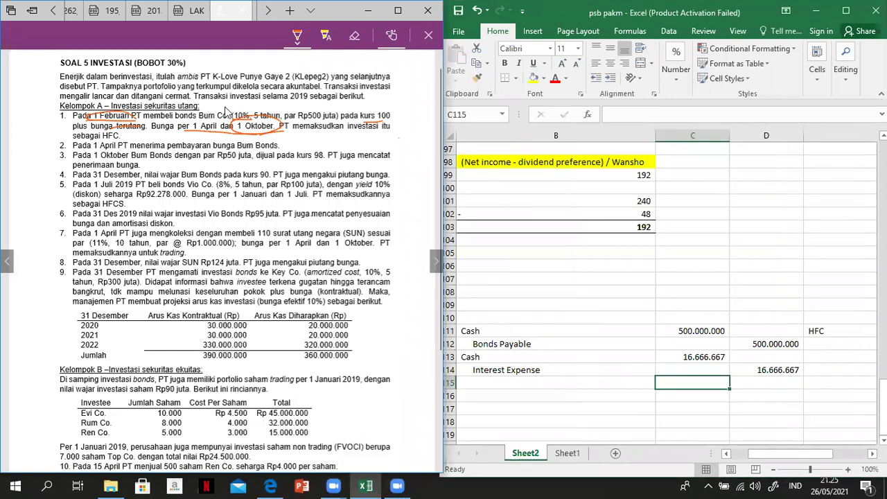
pyautogui.moveTo(149, 120)
pyautogui.mouseDown()
pyautogui.moveTo(233, 123)
pyautogui.moveTo(230, 110)
pyautogui.moveTo(214, 104)
pyautogui.mouseUp()
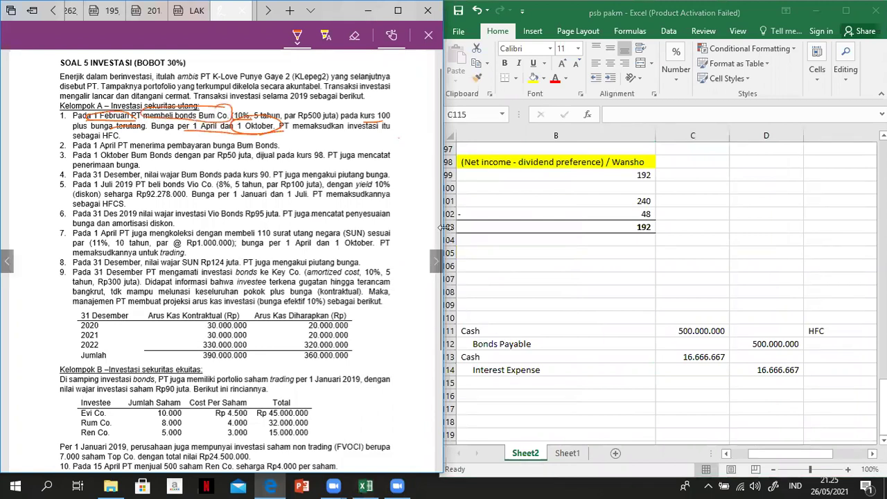
# Back in the Excel workbook, label the existing bond entries in B110 as "Ini kalau nerbitin bonds".
pyautogui.click(556, 361)
pyautogui.press('Home')
pyautogui.press('Right')
pyautogui.press('Down')
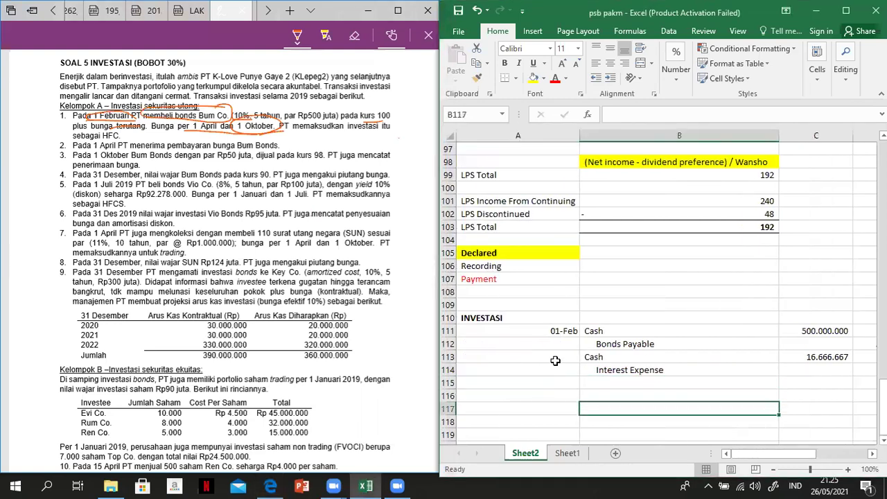
pyautogui.press('Left')
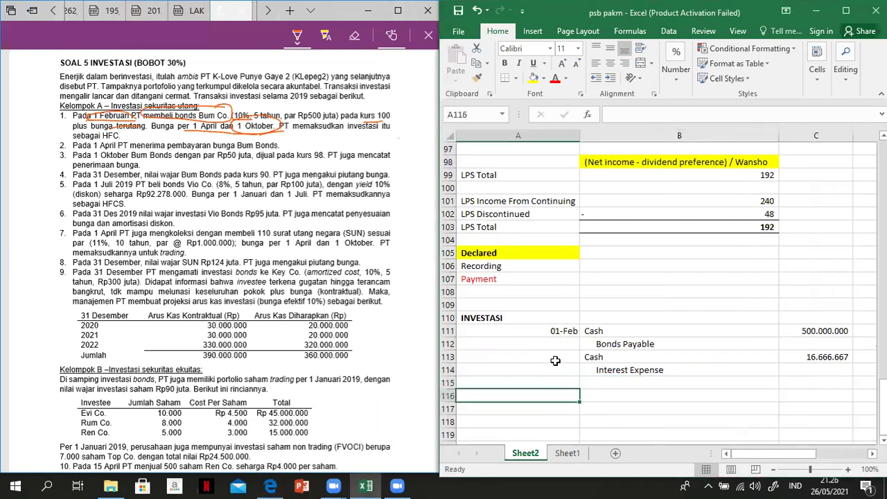
pyautogui.press('Up')
pyautogui.press('Up')
pyautogui.press('Up')
pyautogui.press('Up')
pyautogui.press('Up')
pyautogui.press('Up')
pyautogui.press('Right')
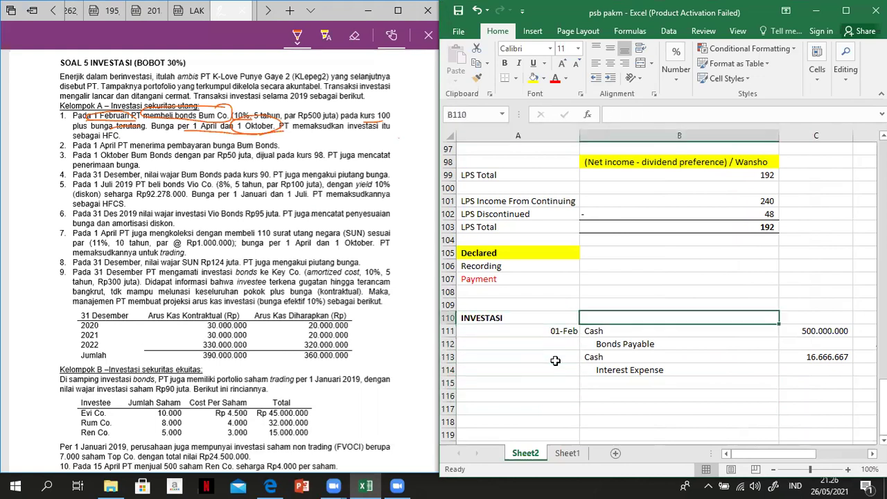
pyautogui.write('Ini kalau ')
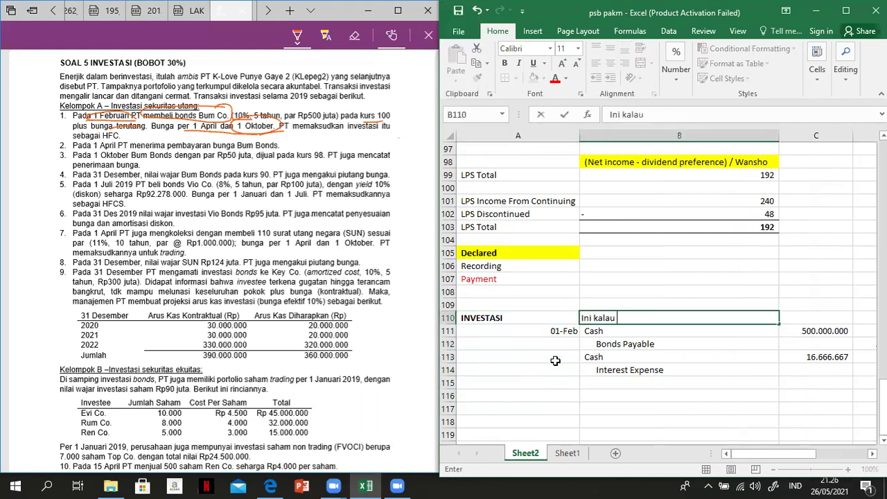
pyautogui.write('nerbitin bonds')
pyautogui.press('Return')
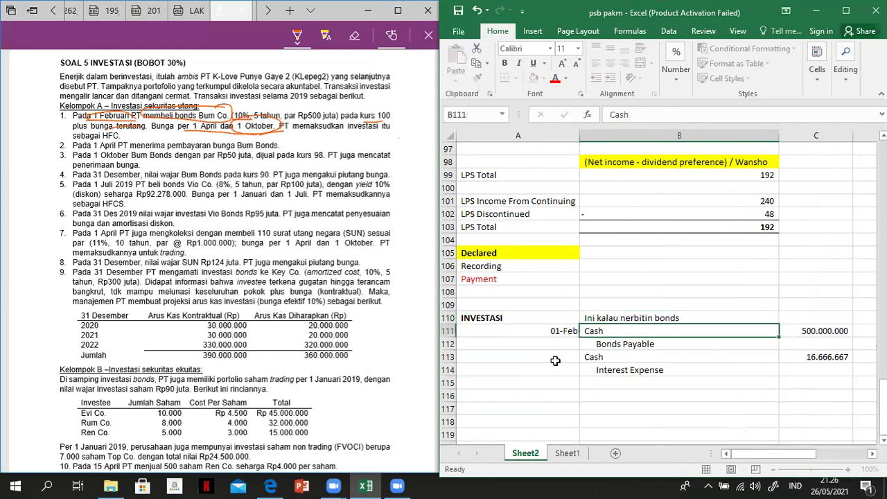
# Add the label "Ini kalau invest" in B116 for a separate set of investor entries.
pyautogui.press('Down')
pyautogui.press('Down')
pyautogui.press('Down')
pyautogui.press('Down')
pyautogui.press('Down')
pyautogui.write('Ini kalau im')
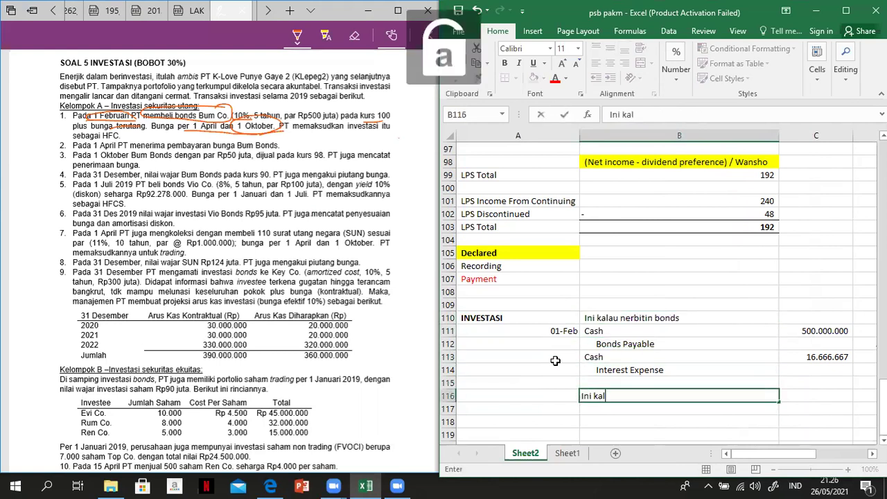
pyautogui.press('BackSpace')
pyautogui.write('nvest')
pyautogui.press('BackSpace')
pyautogui.press('BackSpace')
pyautogui.press('BackSpace')
pyautogui.press('BackSpace')
pyautogui.press('BackSpace')
pyautogui.write('nvest')
pyautogui.press('Return')
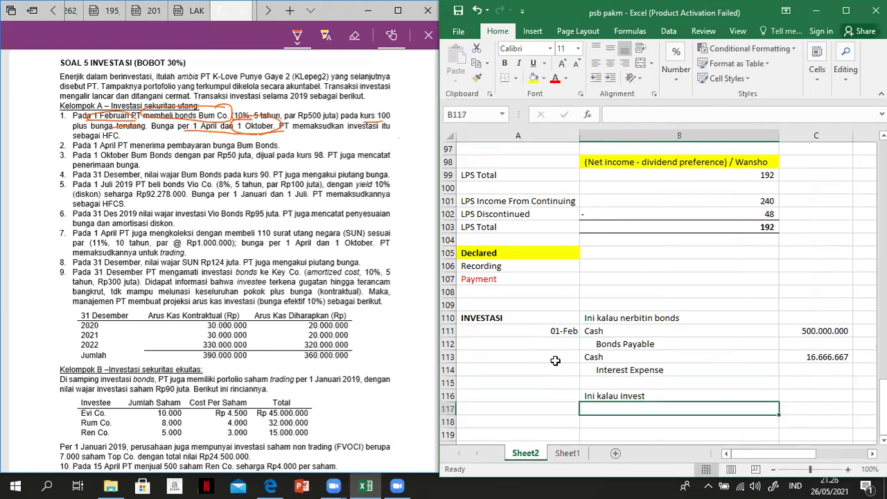
# Enter Debt Investment as the debit account in B117 and Cash as the indented credit account in B118.
pyautogui.write('De')
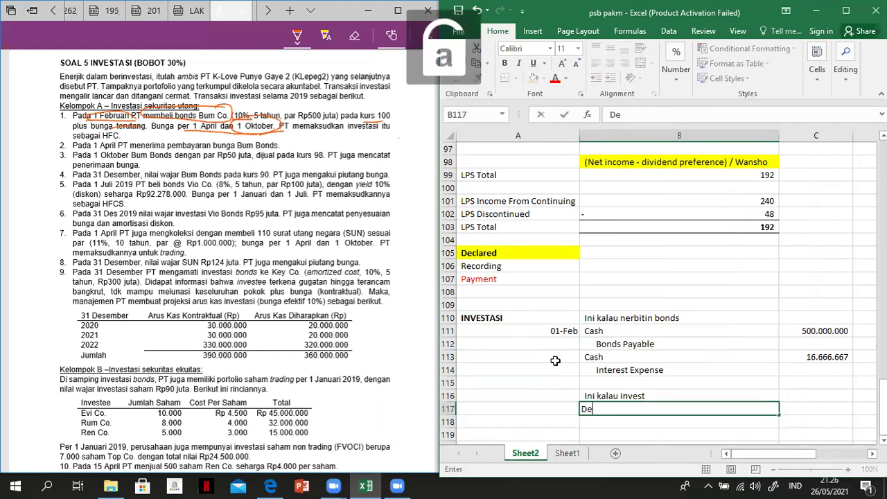
pyautogui.write('bt Investment')
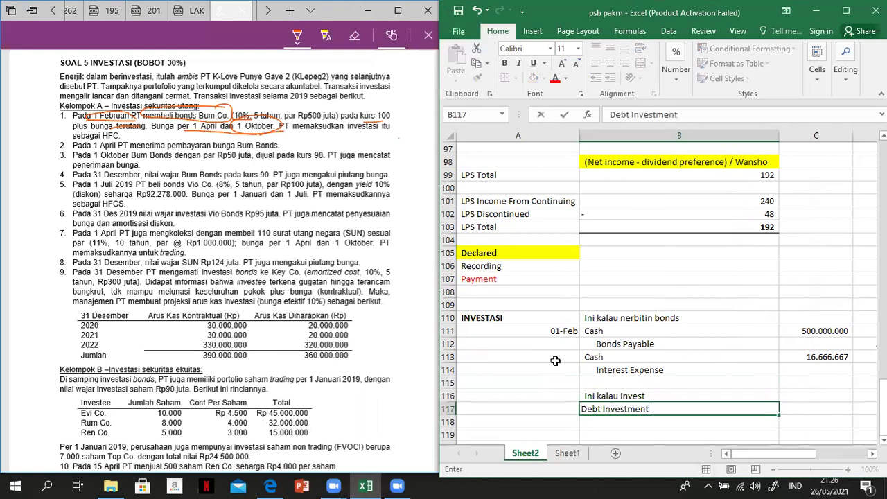
pyautogui.press('Return')
pyautogui.write('Cash')
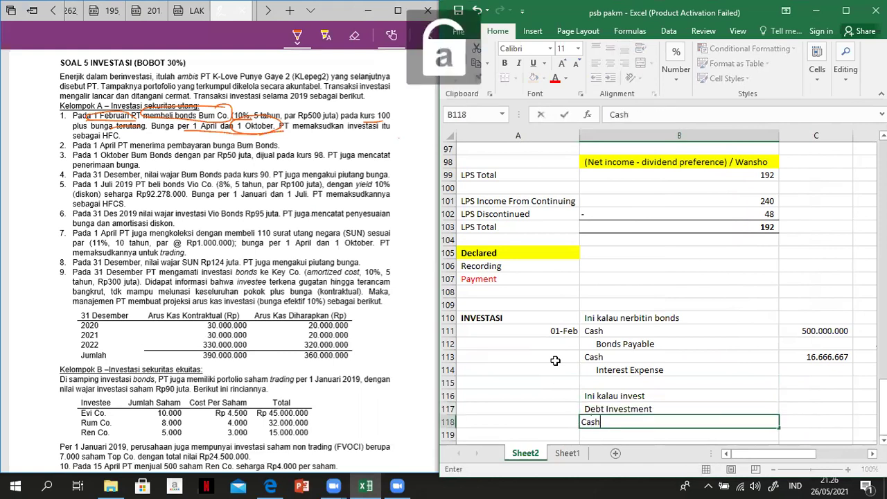
pyautogui.press('Return')
pyautogui.press('Up')
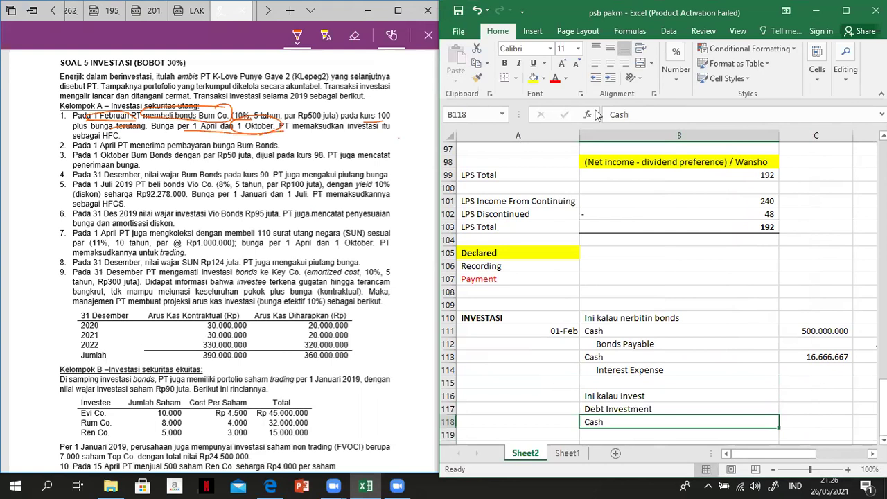
pyautogui.click(610, 78)
# Set the Debt Investment debit in C117 to 500000000 and link the Cash credit in D118 with =C117.
pyautogui.press('Right')
pyautogui.press('Up')
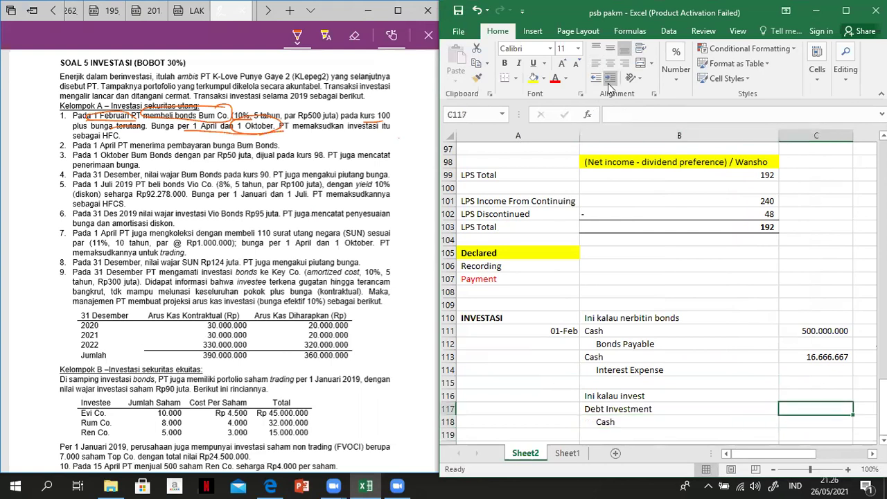
pyautogui.write('500000000')
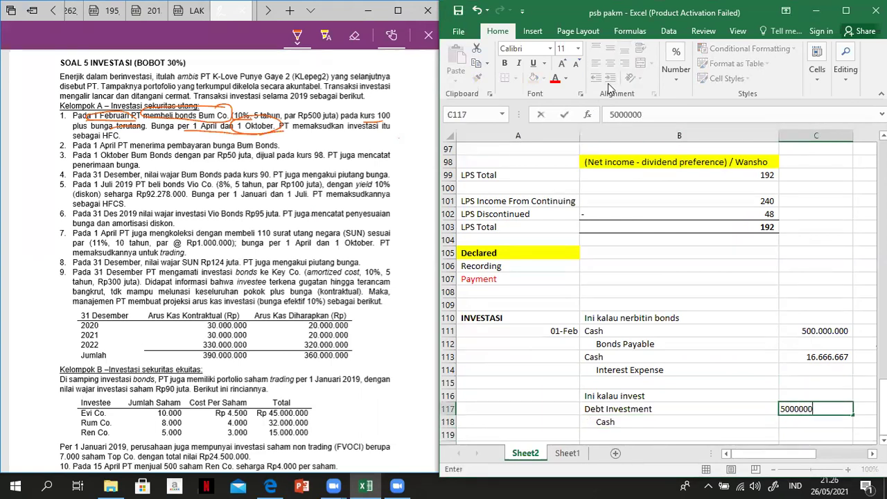
pyautogui.press('Return')
pyautogui.press('Right')
pyautogui.write('=')
pyautogui.press('Up')
pyautogui.press('Left')
pyautogui.press('Return')
# Enter Interest Revenue as the debit account of the accrued interest entry in B119.
pyautogui.press('Left')
pyautogui.press('Left')
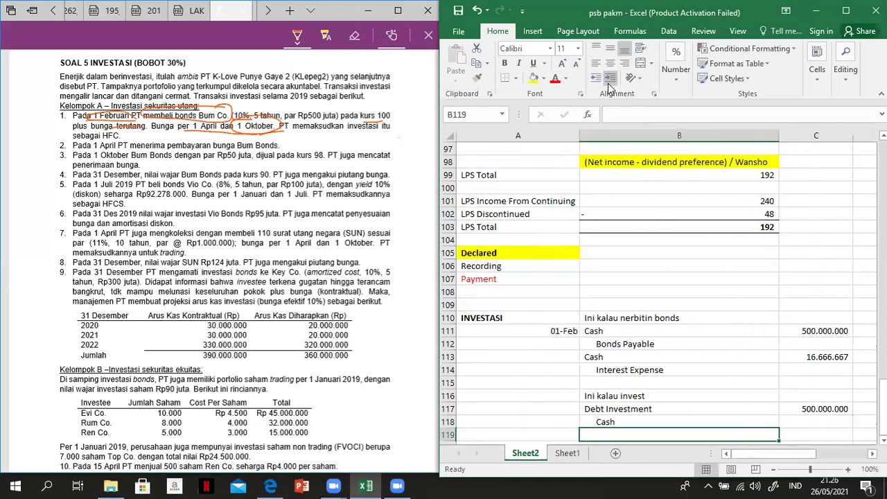
pyautogui.write('Int')
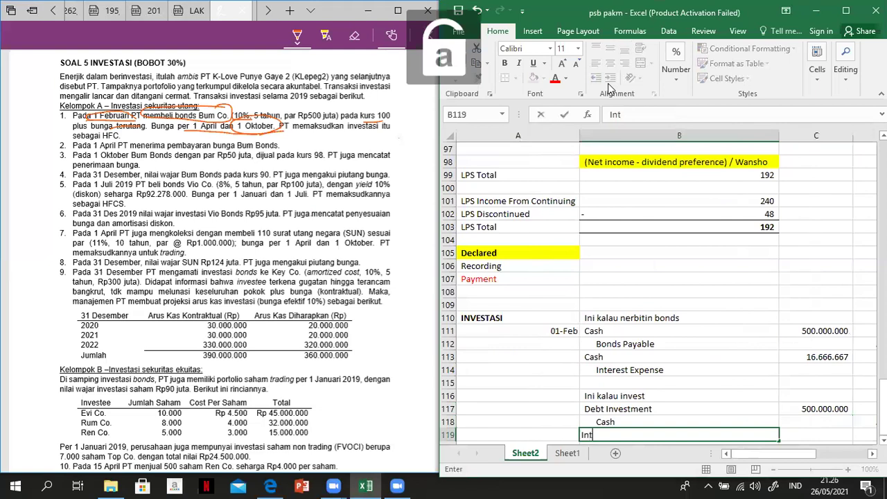
pyautogui.write('erest Revenue')
pyautogui.press('Return')
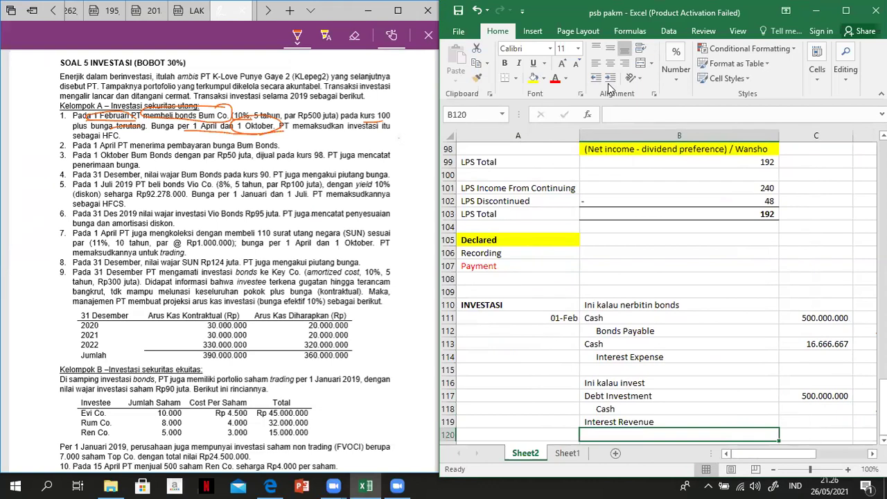
# Review the Interest Expense line of the bond issuance entries in B114 for comparison with the investor entry.
pyautogui.press('Up')
pyautogui.press('Up')
pyautogui.press('Up')
pyautogui.press('Up')
pyautogui.press('Up')
pyautogui.press('Up')
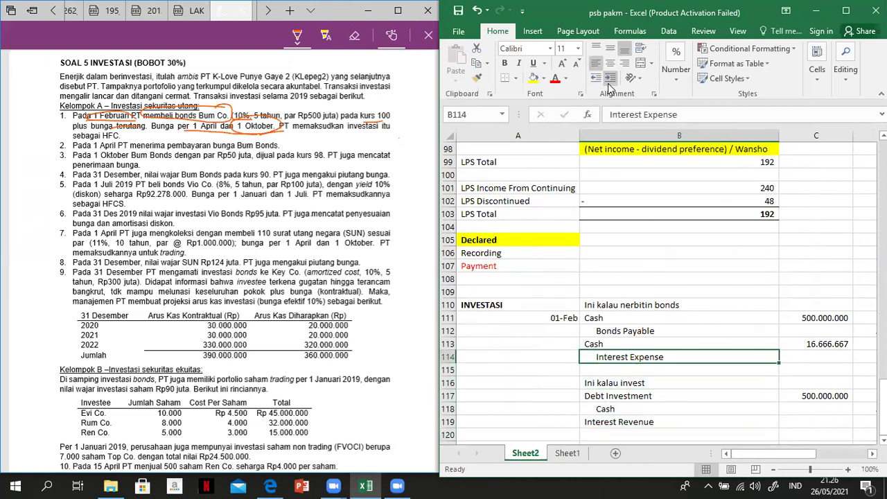
pyautogui.press('Down')
pyautogui.press('Down')
pyautogui.press('Down')
pyautogui.press('Down')
pyautogui.press('Down')
pyautogui.press('Down')
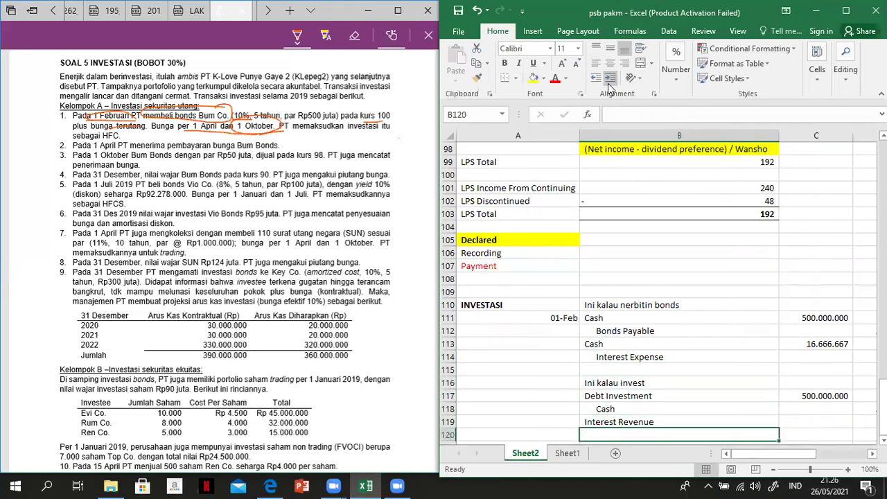
# Enter Cash in B120 as the indented credit account of the accrued interest entry.
pyautogui.write('Cash')
pyautogui.press('Return')
pyautogui.press('Up')
pyautogui.click(609, 78)
pyautogui.click(609, 80)
# Fill the Interest Revenue debit amount in C119 with the formula =C113.
pyautogui.press('Right')
pyautogui.press('Up')
pyautogui.write('=')
pyautogui.press('Up')
pyautogui.press('Up')
pyautogui.press('Up')
pyautogui.press('Up')
pyautogui.press('Up')
pyautogui.press('Up')
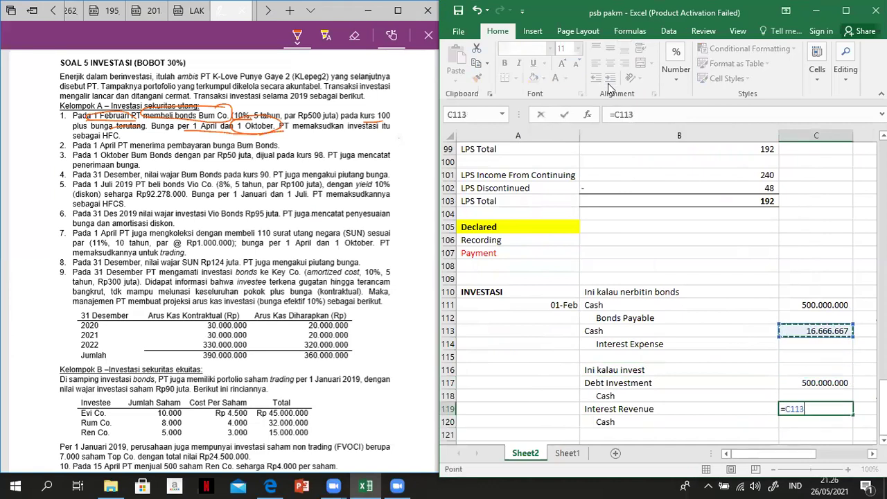
pyautogui.press('Return')
# Fill the Cash credit amount in D120 with the formula =C119.
pyautogui.press('Right')
pyautogui.write('=')
pyautogui.press('Left')
pyautogui.press('Up')
pyautogui.press('Return')
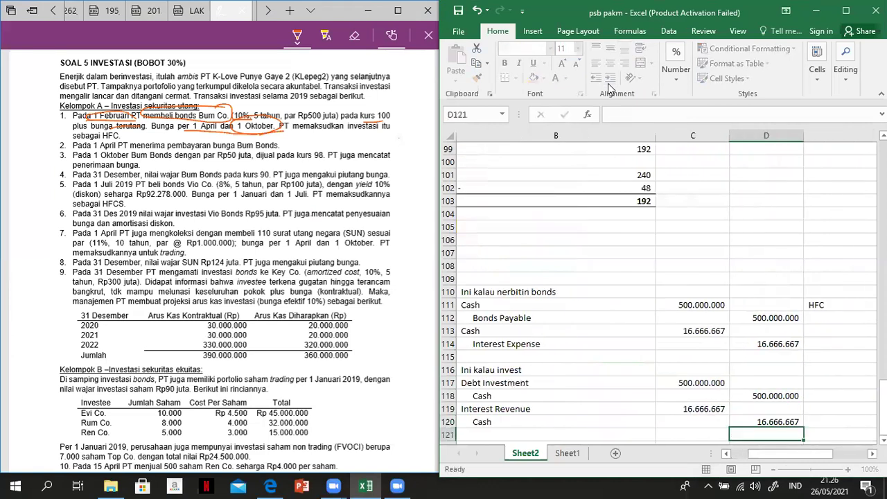
# Format the investor entries in B117:D120 in bold with a yellow fill.
pyautogui.press('Left')
pyautogui.press('Left')
pyautogui.press('Up')
pyautogui.press('Up')
pyautogui.press('Up')
pyautogui.press('Up')
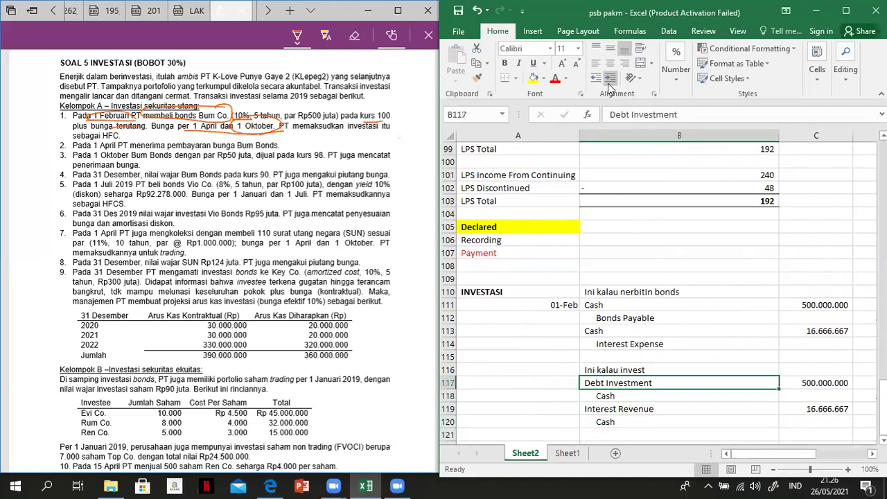
pyautogui.hotkey('shift', 'Down')
pyautogui.hotkey('shift', 'Down')
pyautogui.hotkey('shift', 'Down')
pyautogui.hotkey('shift', 'Right')
pyautogui.hotkey('shift', 'Right')
pyautogui.hotkey('ctrl', 'b')
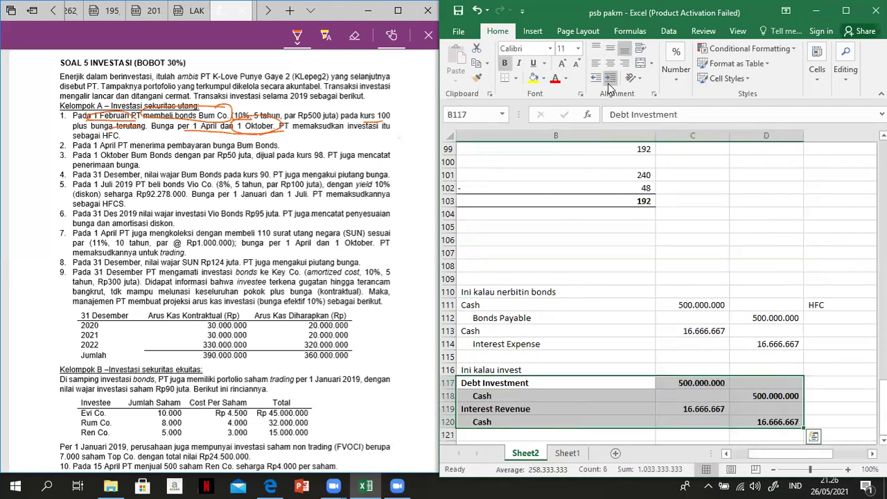
pyautogui.click(533, 77)
# Format the "Ini kalau invest" label in B116 in bold red text, then select the issuance label in B110.
pyautogui.click(523, 367)
pyautogui.hotkey('ctrl', 'b')
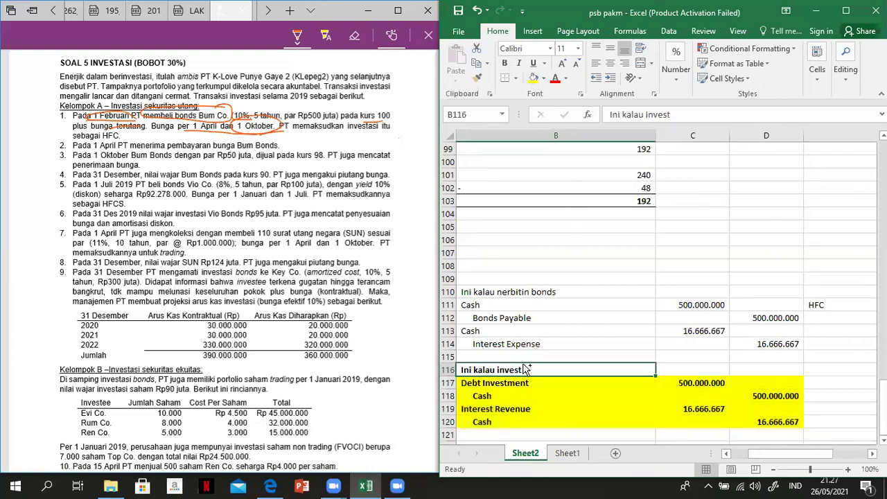
pyautogui.click(554, 78)
pyautogui.click(543, 293)
pyautogui.hscroll(-1, 542, 292)
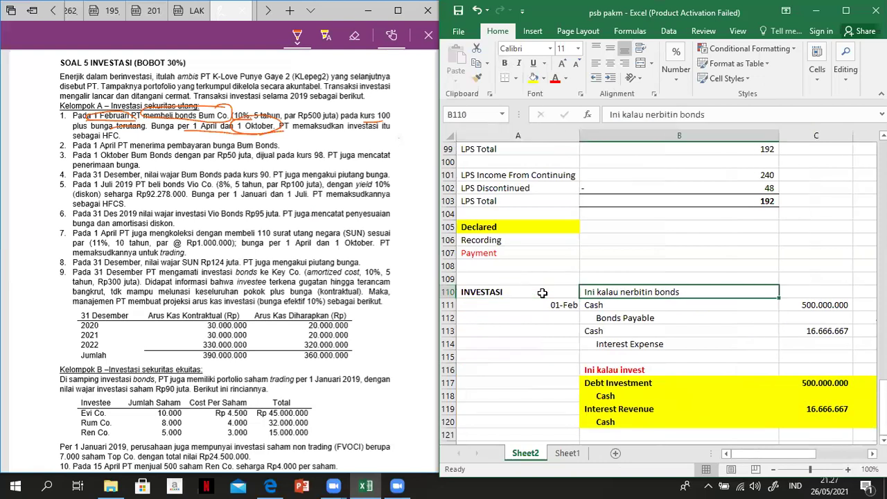
# Italicize the bond issuer's label and journal entries in B110:D114.
pyautogui.hotkey('shift', 'Down')
pyautogui.hotkey('shift', 'Down')
pyautogui.hotkey('shift', 'Down')
pyautogui.hotkey('shift', 'Down')
pyautogui.moveTo(542, 293); pyautogui.dragTo(542, 292)
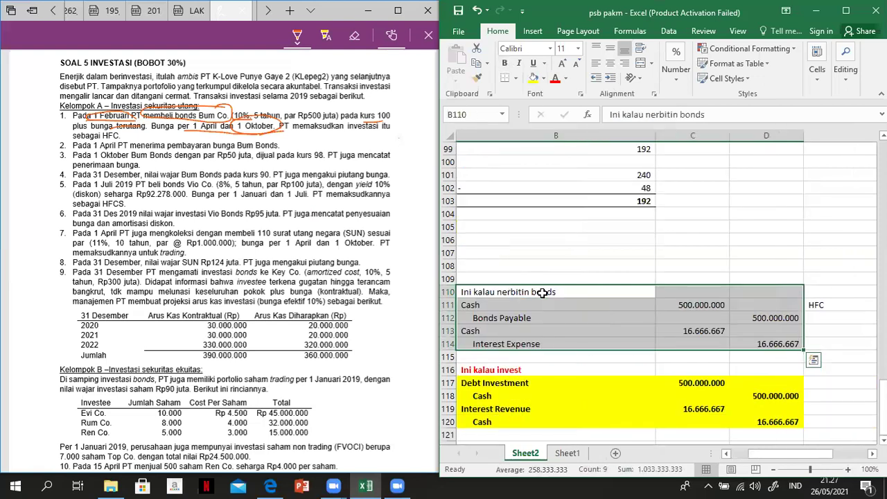
pyautogui.hotkey('ctrl', 'i')
pyautogui.press('Left')
pyautogui.press('Right')
pyautogui.press('Right')
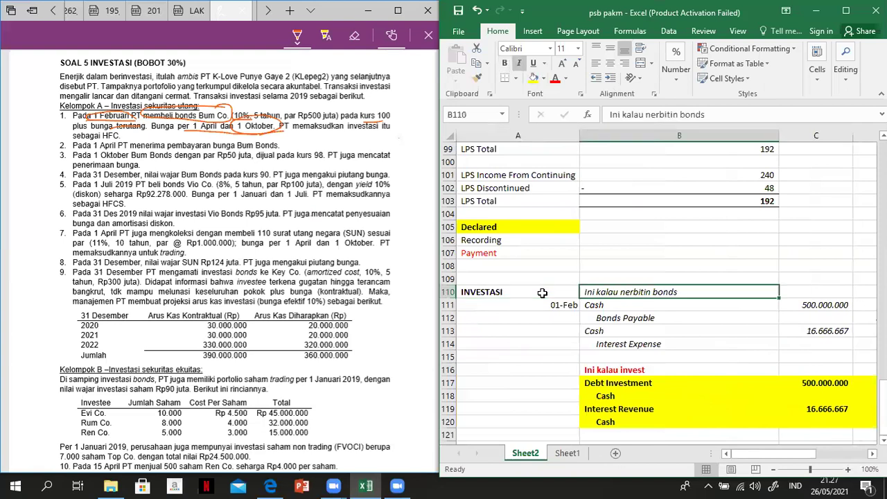
# Enter the date 1 apr in A122, below the highlighted investor entries.
pyautogui.press('Left')
pyautogui.press('Down')
pyautogui.press('Down')
pyautogui.press('Down')
pyautogui.press('Down')
pyautogui.press('Down')
pyautogui.press('Down')
pyautogui.press('Down')
pyautogui.press('Down')
pyautogui.press('Down')
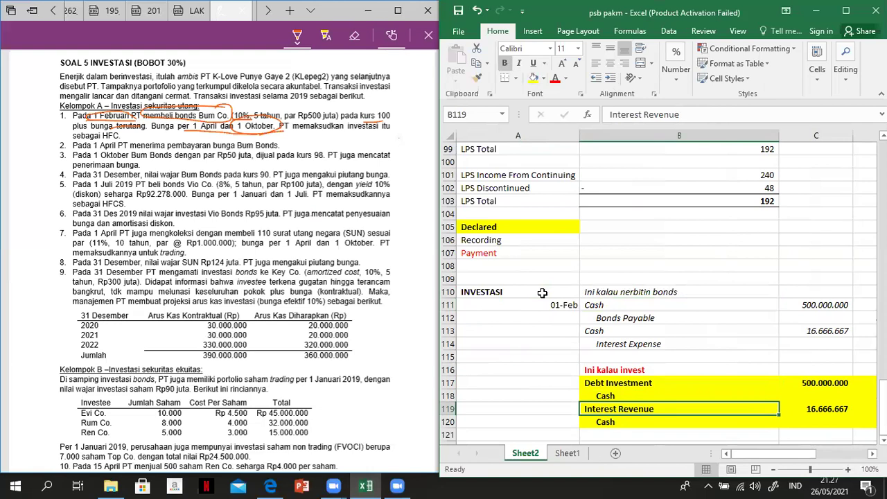
pyautogui.press('Left')
pyautogui.press('Down')
pyautogui.press('Down')
pyautogui.press('Down')
pyautogui.press('Up')
pyautogui.press('Down')
pyautogui.write('1 apr')
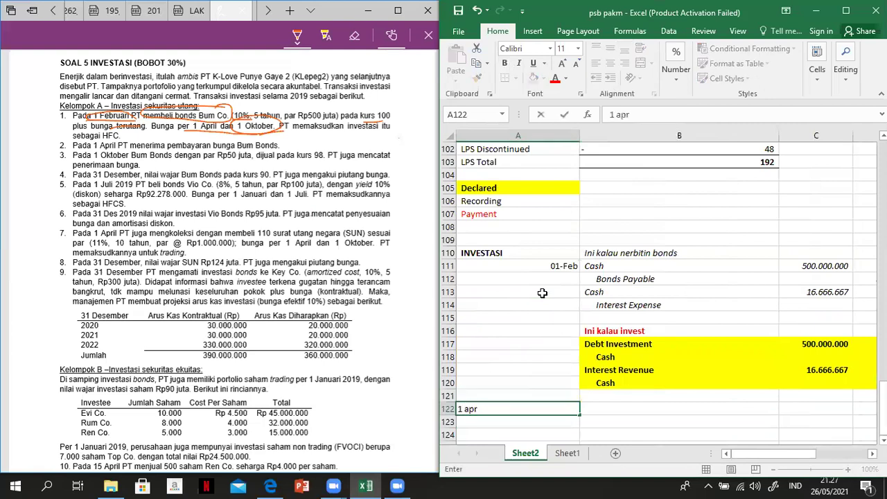
pyautogui.press('Tab')
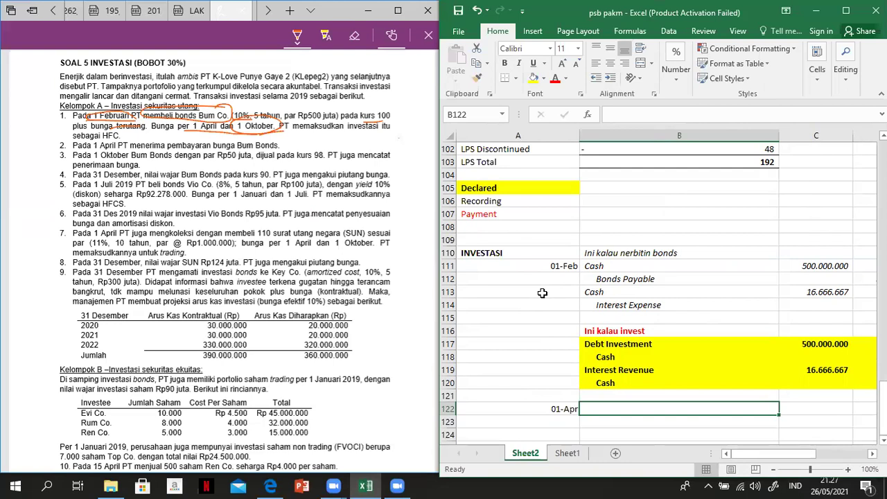
# Enter Cash in B122 and an indented Interest Revenue in B123 as the 1 April entry's accounts.
pyautogui.write('Cash')
pyautogui.press('Return')
pyautogui.write('Interest')
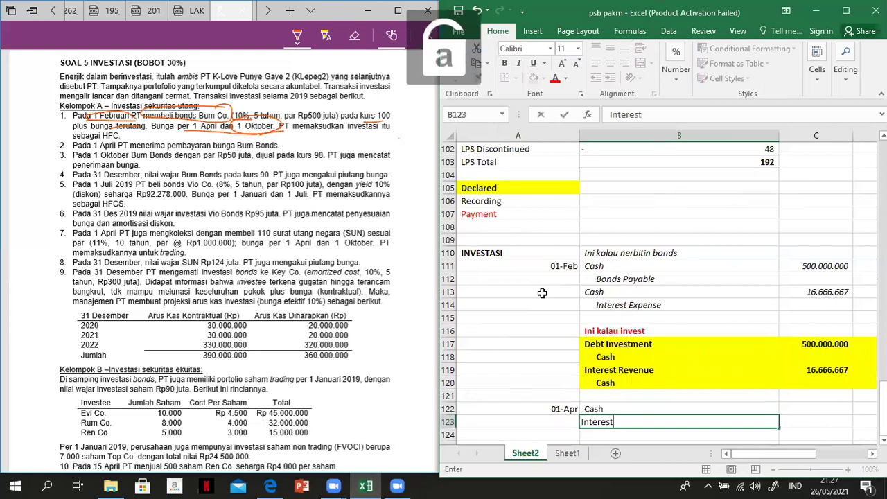
pyautogui.write(' Revenue')
pyautogui.hotkey('ctrl', 'Return')
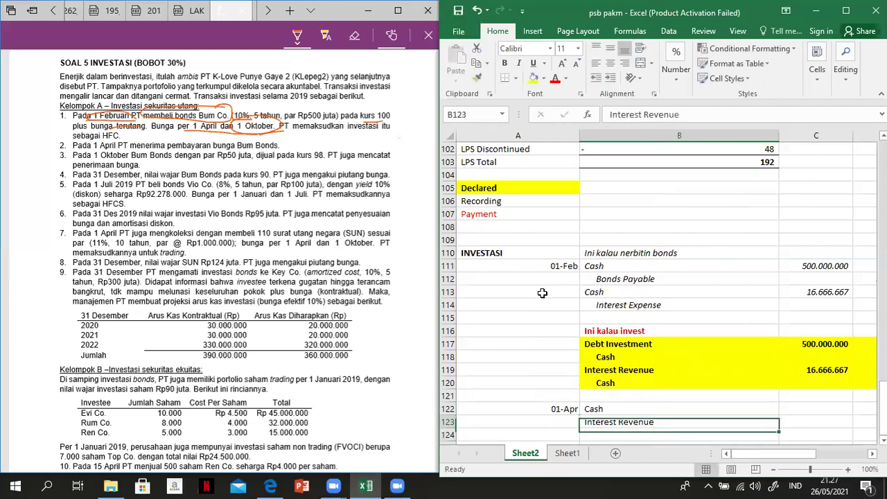
pyautogui.click(608, 78)
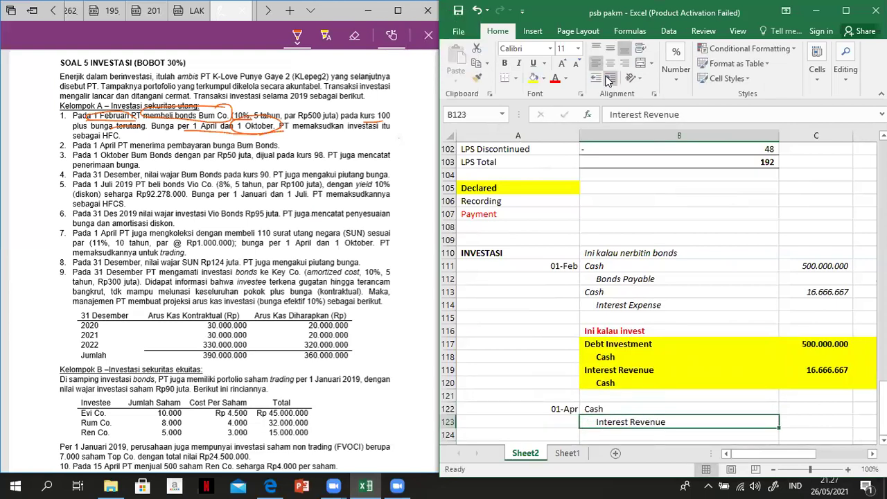
# Fill the 1 April Cash debit amount in C122 with the formula =5%*500000000.
pyautogui.press('Up')
pyautogui.press('Right')
pyautogui.write('=5%')
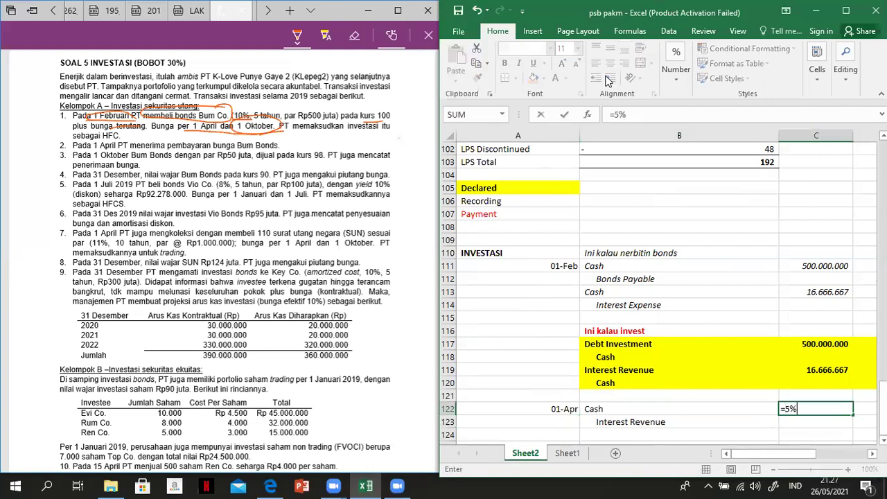
pyautogui.write('*500000000')
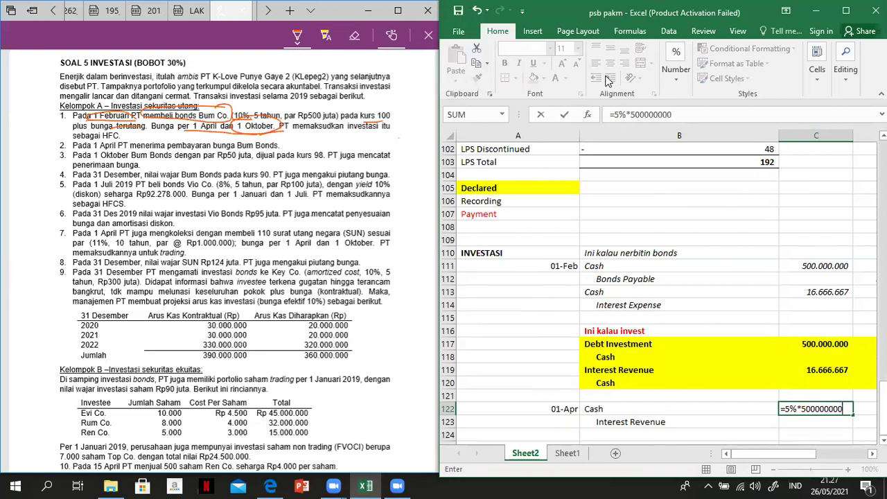
pyautogui.press('Return')
# Fill the Interest Revenue credit amount in D123 with the formula =C122.
pyautogui.press('Right')
pyautogui.write('=')
pyautogui.press('Up')
pyautogui.press('Left')
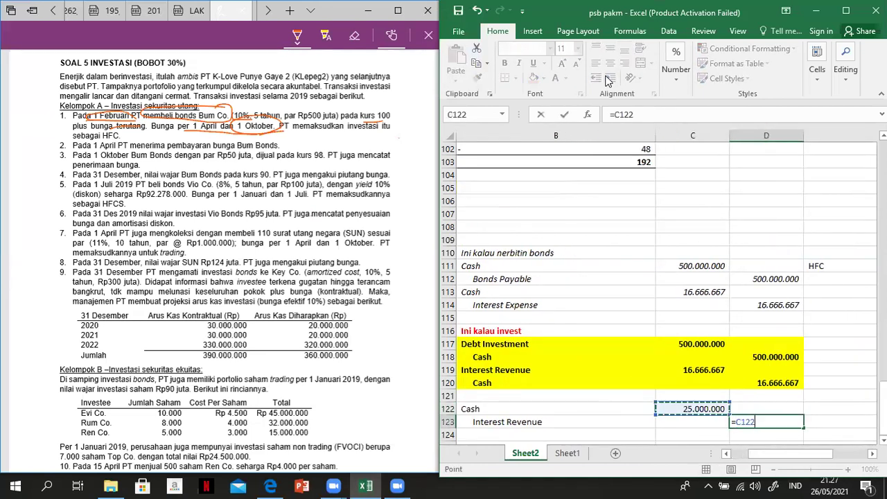
pyautogui.press('Return')
# Enter the date 1 okt in A125 for the second interest receipt.
pyautogui.press('Home')
pyautogui.press('Right')
pyautogui.press('Down')
pyautogui.press('Left')
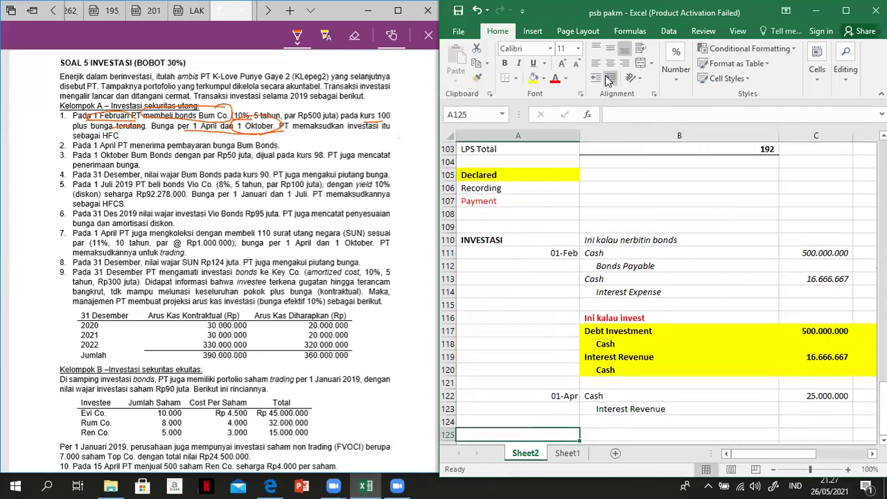
pyautogui.write('1 okt')
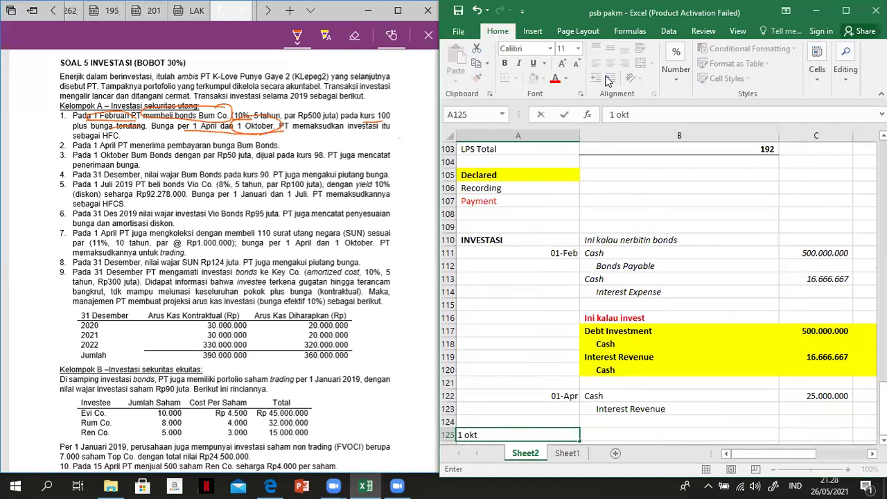
pyautogui.press('Tab')
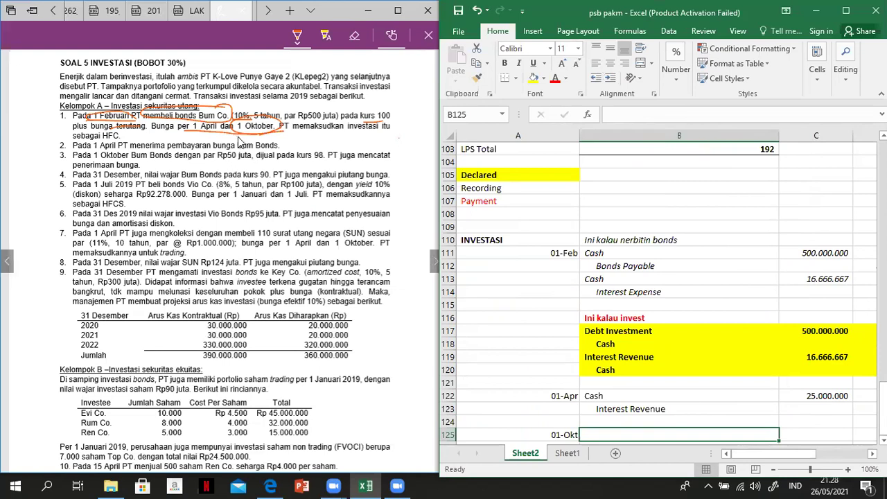
# Copy the 1 April interest entry in B122:D123 to B125 for the October receipt.
pyautogui.click(237, 136)
pyautogui.click(253, 138)
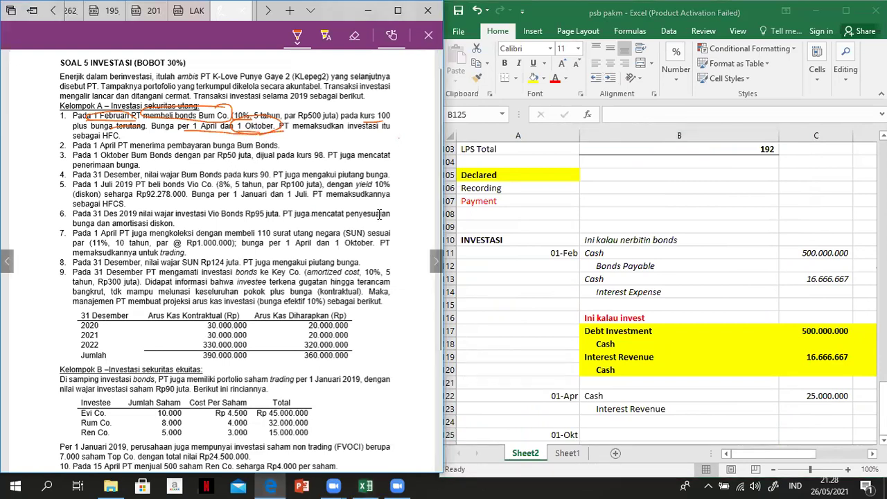
pyautogui.click(604, 435)
pyautogui.press('Up')
pyautogui.press('Up')
pyautogui.press('Up')
pyautogui.hotkey('shift', 'Down')
pyautogui.hotkey('shift', 'Right')
pyautogui.hotkey('shift', 'Right')
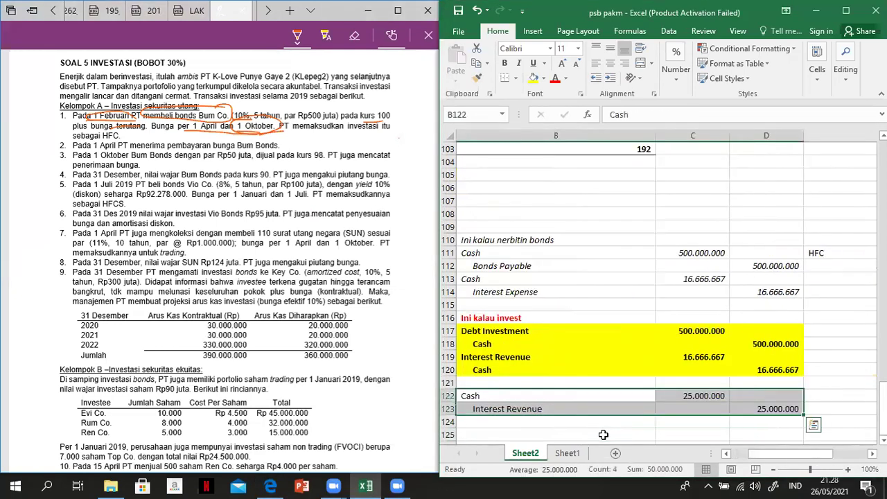
pyautogui.hotkey('ctrl', 'c')
pyautogui.click(603, 434)
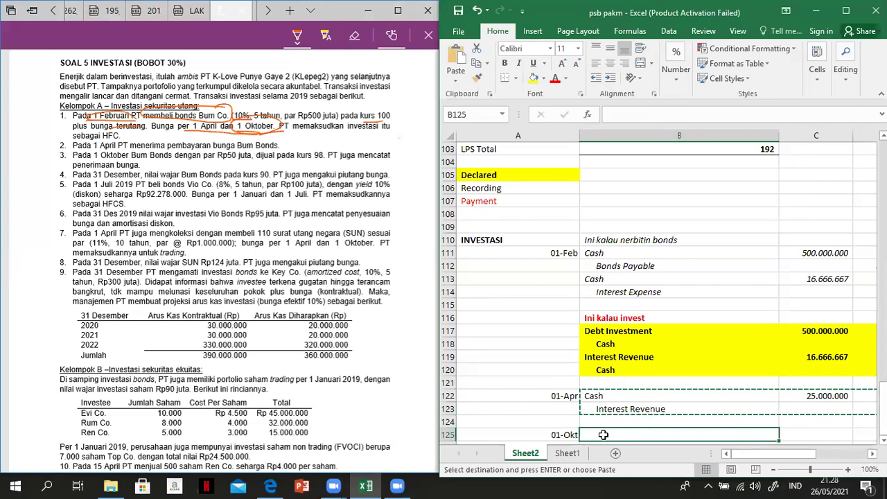
pyautogui.hotkey('ctrl', 'v')
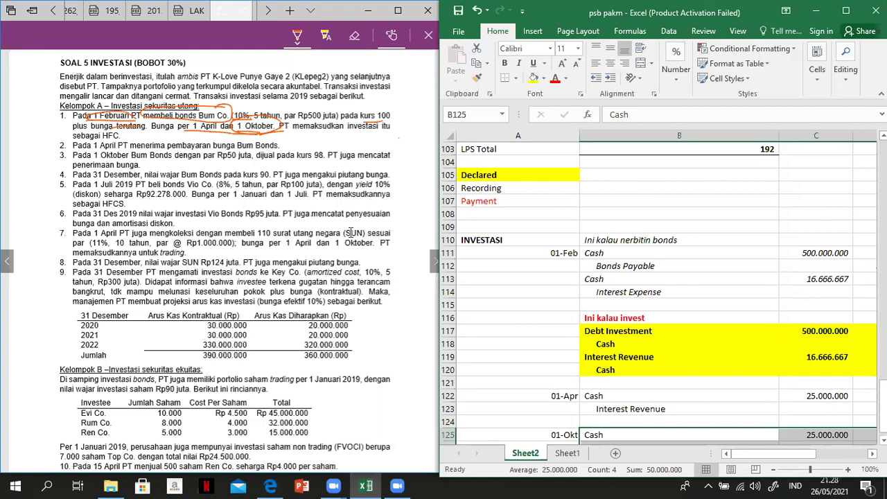
# Underline the SUN and bonds references in items 7 to 9 of the problem document with the pen.
pyautogui.moveTo(336, 237); pyautogui.dragTo(350, 243)
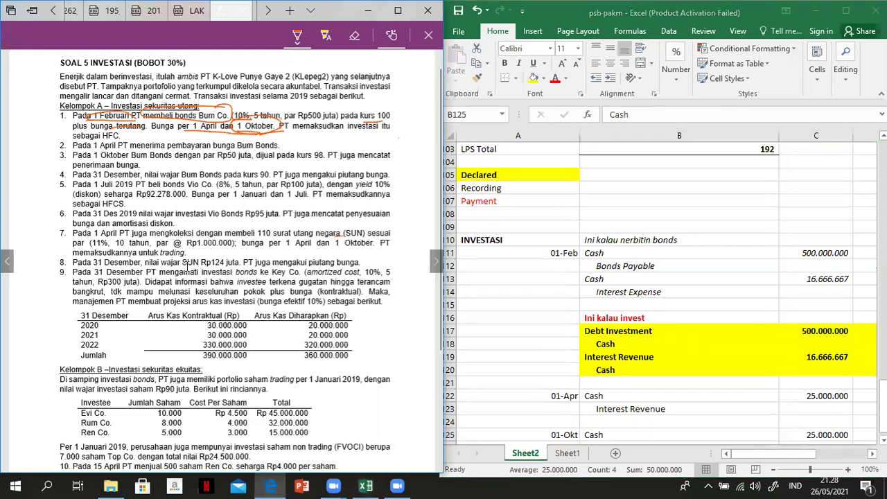
pyautogui.moveTo(182, 267); pyautogui.dragTo(256, 275)
# Back in the Excel sheet, enter the date 1-Okt in A128 for the Bum bonds sale.
pyautogui.click(594, 396)
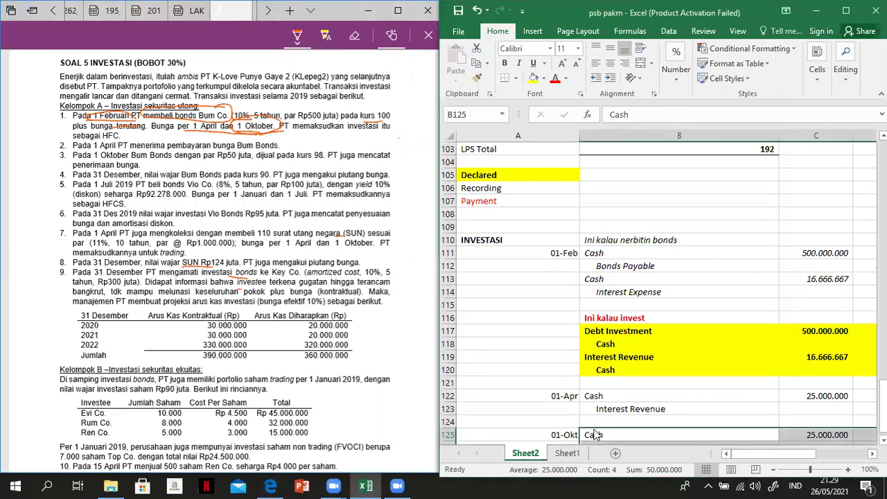
pyautogui.press('Down')
pyautogui.press('Down')
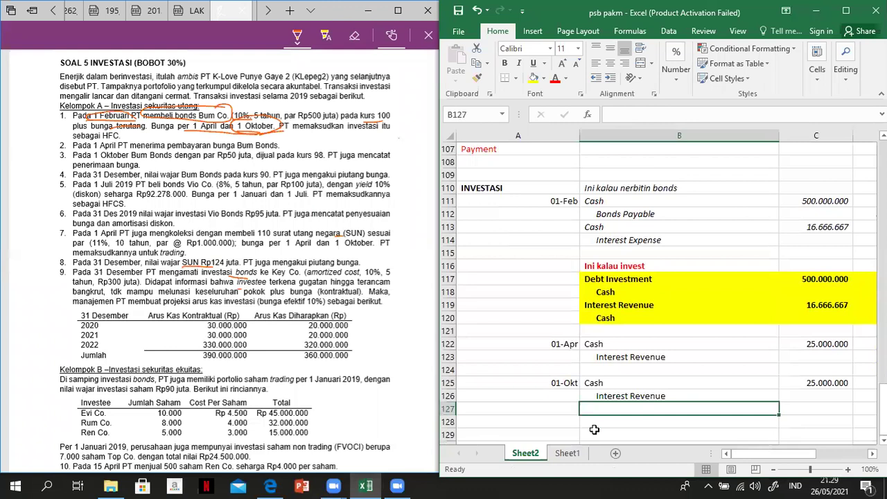
pyautogui.press('Left')
pyautogui.press('Down')
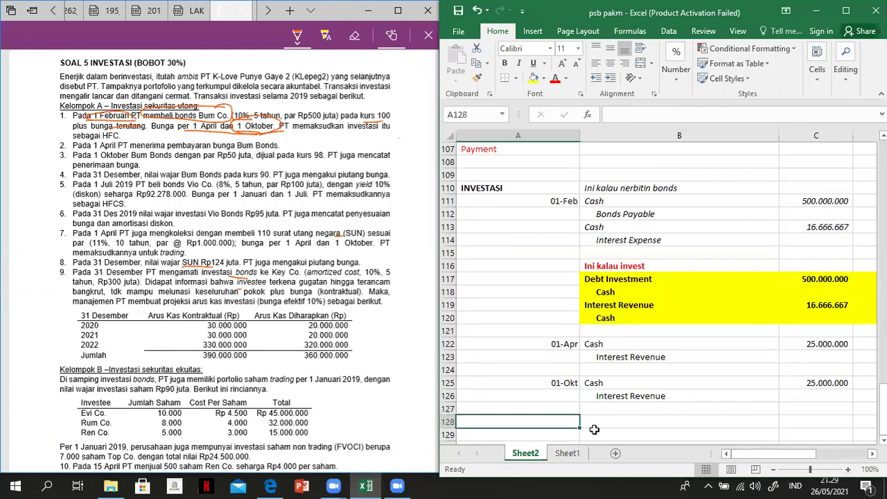
pyautogui.write('1-Okt')
pyautogui.press('Tab')
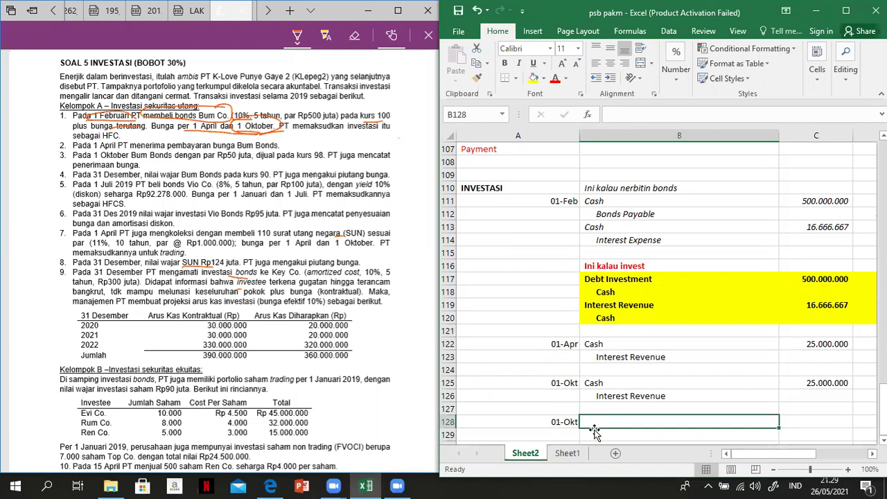
# Enter Cash in B128 and an indented Debt Investment in B129 as the bond sale's accounts.
pyautogui.write('Cash')
pyautogui.press('Return')
pyautogui.write('Debt')
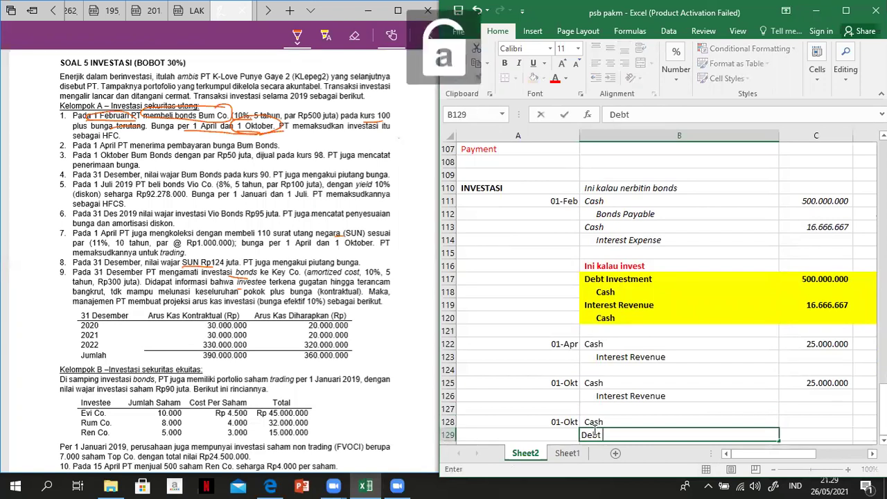
pyautogui.write(' Investment')
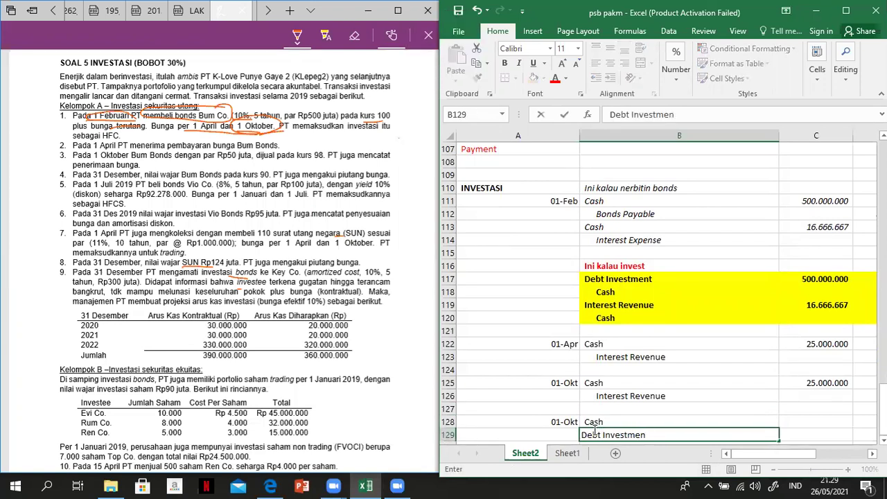
pyautogui.press('Return')
pyautogui.press('Up')
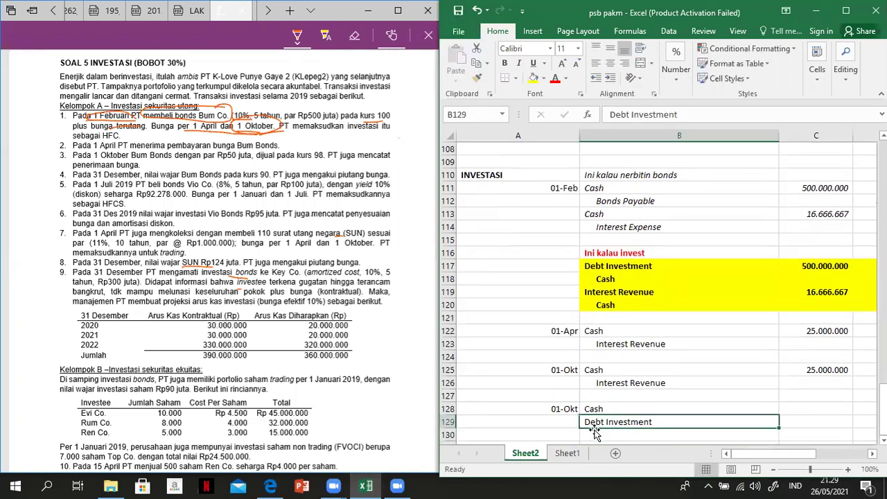
pyautogui.click(612, 79)
# Fill the bond sale's Cash debit amount in C128 with the formula =98%*50000000.
pyautogui.press('Right')
pyautogui.press('Up')
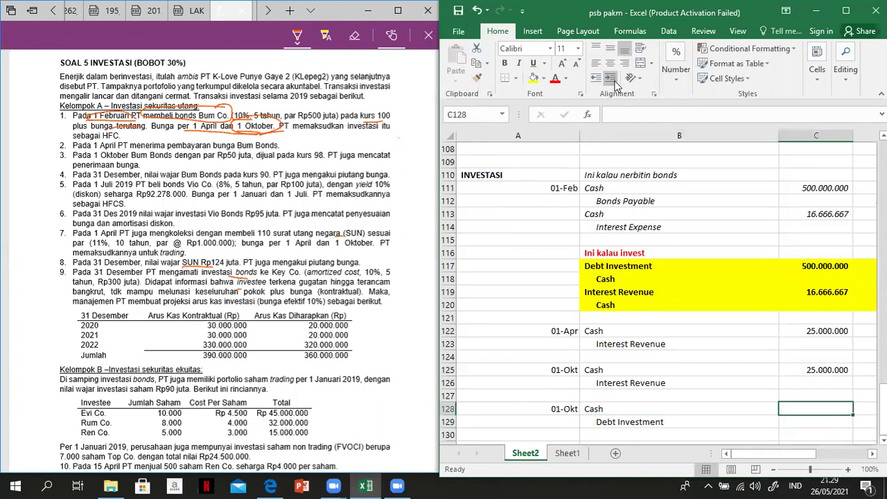
pyautogui.write('=')
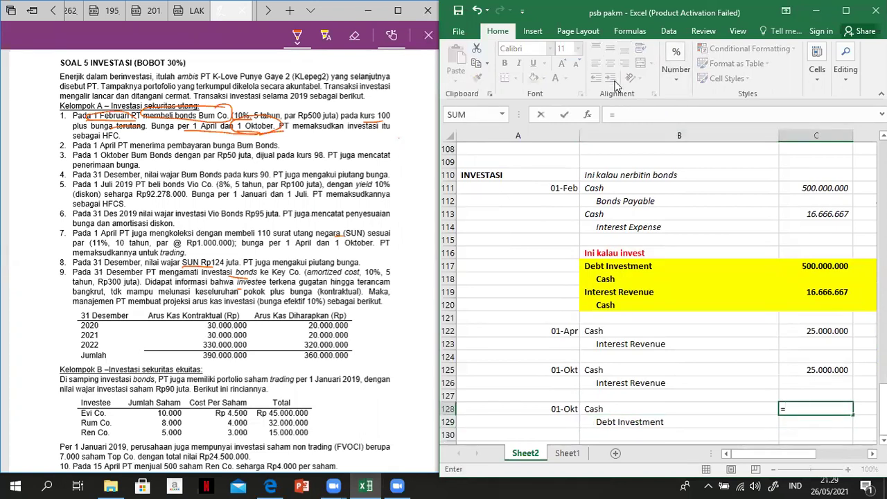
pyautogui.write('98')
pyautogui.press('BackSpace')
pyautogui.write('8%*50000000')
pyautogui.press('Return')
# Enter 50000000 as the Debt Investment credit amount in D129.
pyautogui.press('Right')
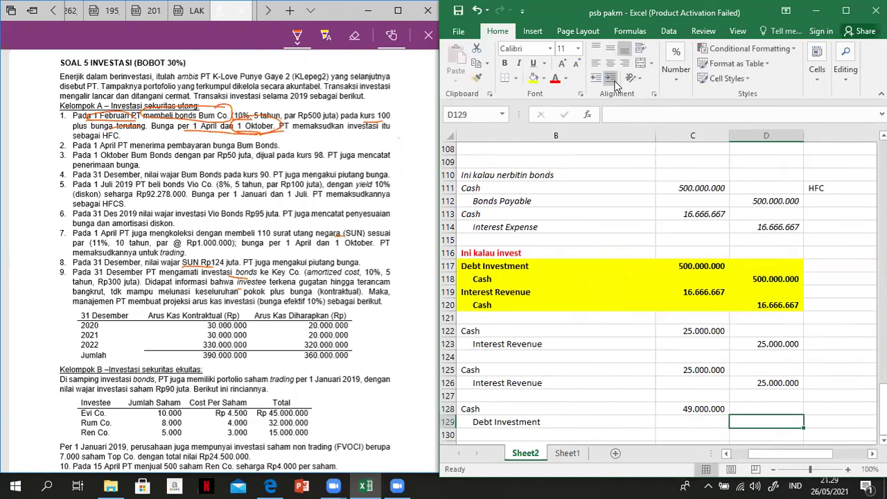
pyautogui.write('5')
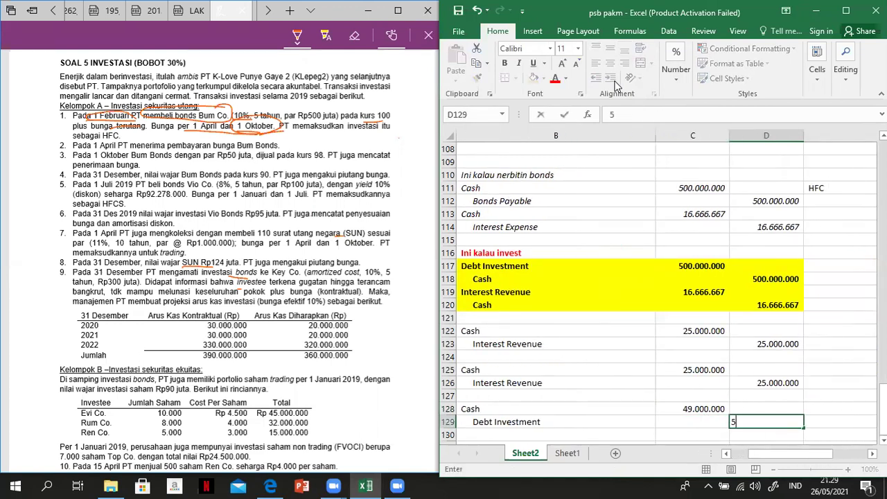
pyautogui.write('0000000')
pyautogui.press('Return')
# Move the Debt Investment line from B129:D129 down one row to row 130.
pyautogui.press('Left')
pyautogui.press('Left')
pyautogui.press('Left')
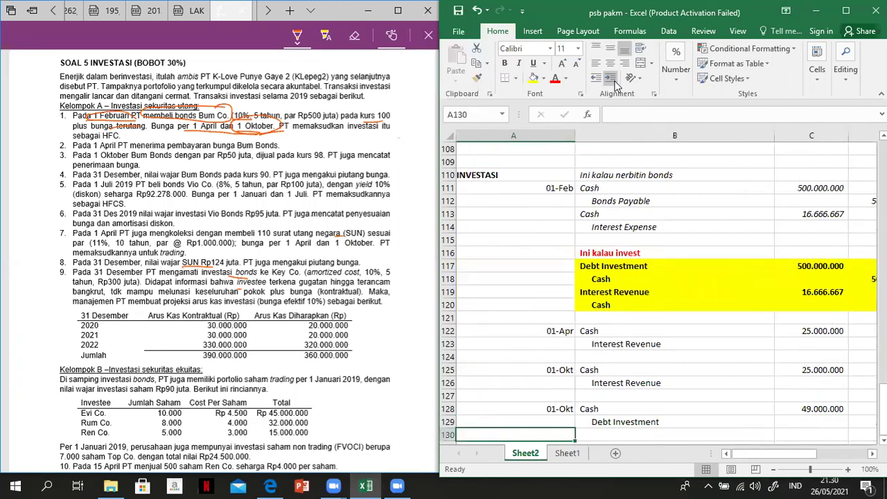
pyautogui.press('Up')
pyautogui.press('Right')
pyautogui.hotkey('shift', 'Down')
pyautogui.hotkey('shift', 'Up')
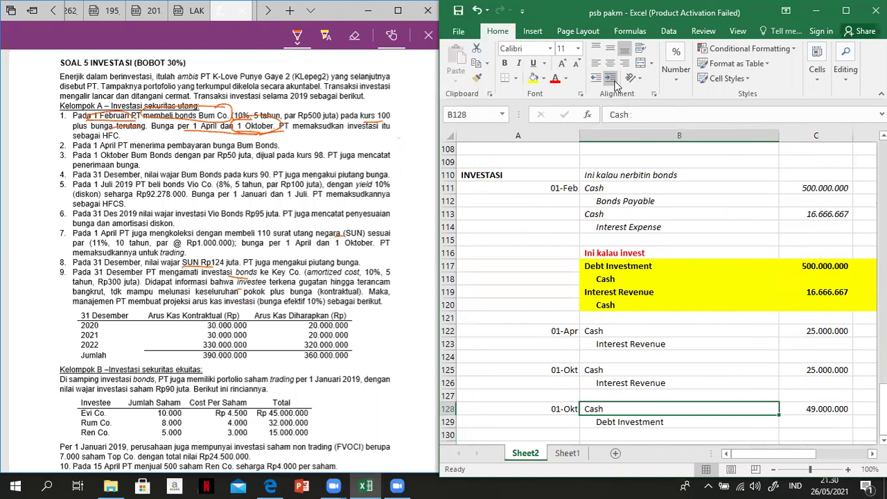
pyautogui.hotkey('shift', 'Right')
pyautogui.hotkey('shift', 'Right')
pyautogui.hotkey('ctrl', 'x')
pyautogui.press('Down')
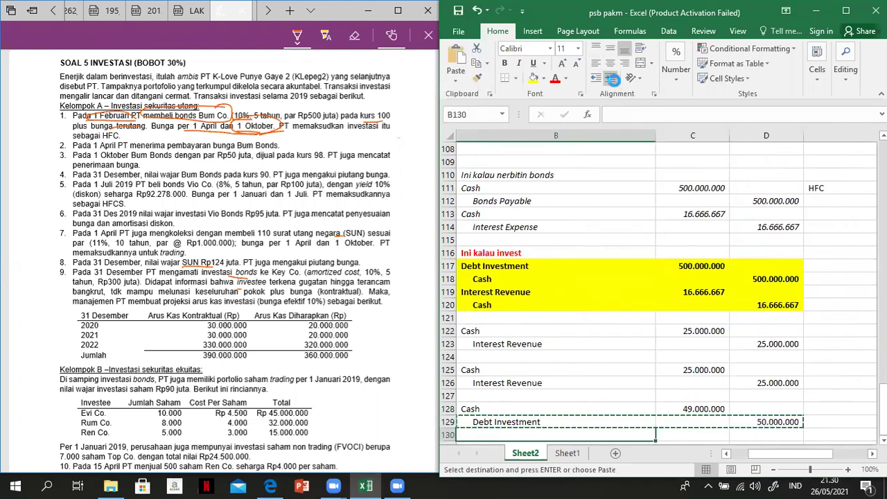
pyautogui.hotkey('ctrl', 'v')
# Enter Loss on Sale Investment in B129 as the additional debit account of the October bond sale.
pyautogui.press('Up')
pyautogui.write('Loss ')
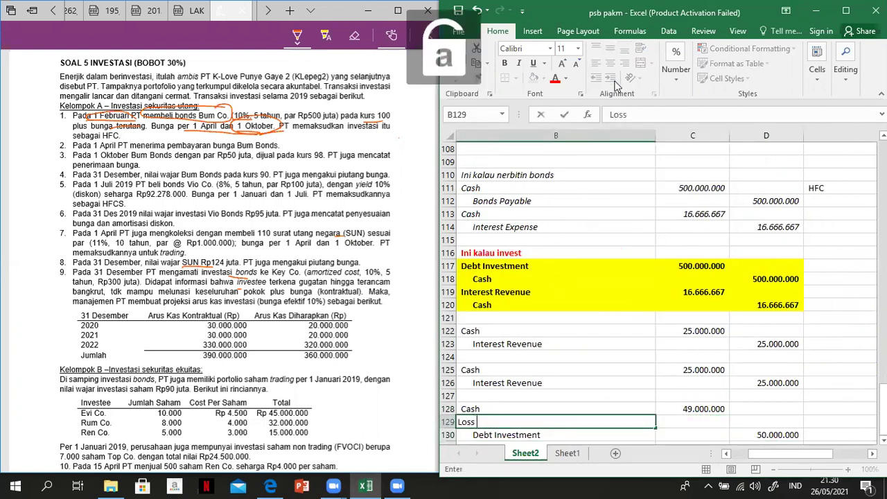
pyautogui.write('on Extinguishment')
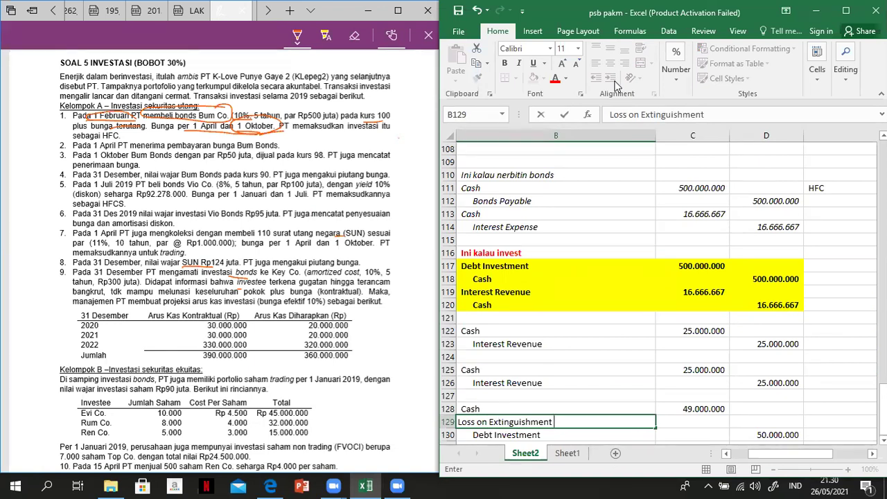
pyautogui.press('BackSpace')
pyautogui.press('BackSpace')
pyautogui.press('BackSpace')
pyautogui.press('BackSpace')
pyautogui.press('BackSpace')
pyautogui.press('BackSpace')
pyautogui.press('BackSpace')
pyautogui.press('BackSpace')
pyautogui.press('BackSpace')
pyautogui.press('BackSpace')
pyautogui.press('BackSpace')
pyautogui.press('BackSpace')
pyautogui.press('BackSpace')
pyautogui.press('BackSpace')
pyautogui.write('S')
pyautogui.press('capslock')
pyautogui.write('ale')
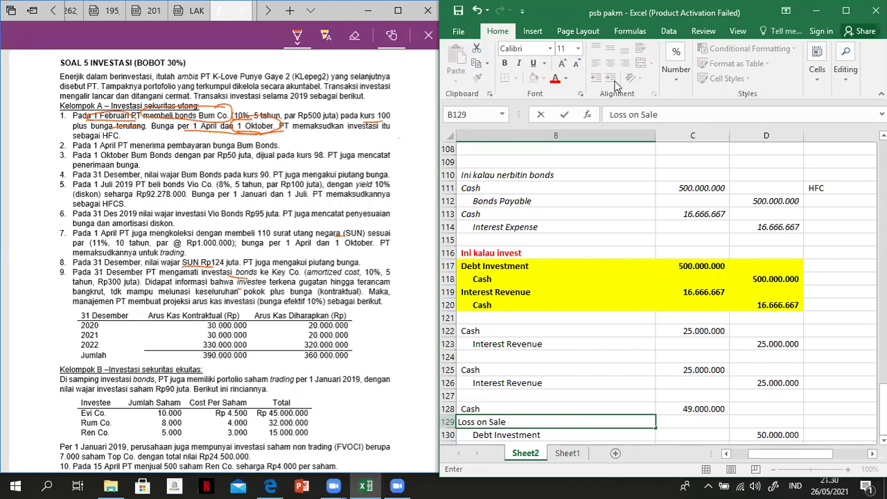
pyautogui.press('capslock')
pyautogui.write('I')
pyautogui.press('capslock')
pyautogui.write('nvestment')
pyautogui.press('Return')
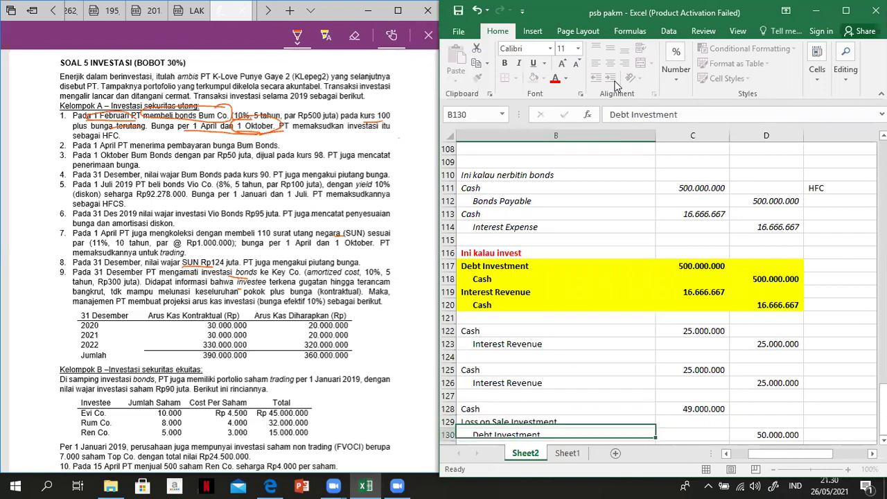
# Fill the Loss on Sale Investment debit amount in C129 with the formula =D130-C128.
pyautogui.press('Up')
pyautogui.press('Right')
pyautogui.write('=')
pyautogui.press('Right')
pyautogui.press('Down')
pyautogui.write('-')
pyautogui.press('Left')
pyautogui.press('Up')
pyautogui.press('Return')
pyautogui.press('Up')
pyautogui.write('=')
pyautogui.press('Right')
pyautogui.press('Down')
pyautogui.write('-')
pyautogui.press('Up')
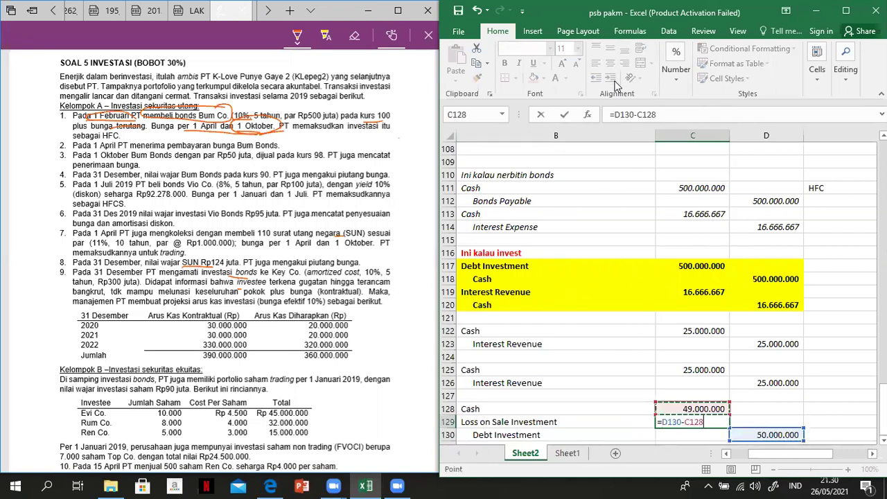
pyautogui.press('Return')
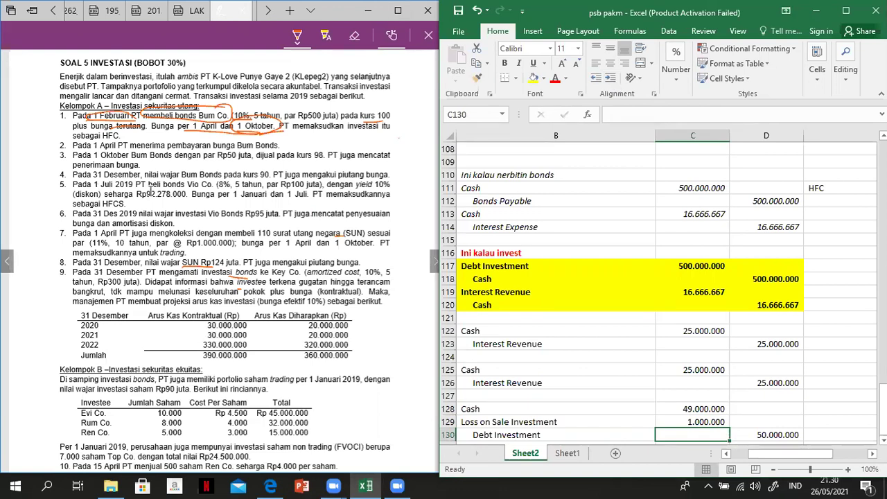
# Underline 31 Desember, 90 and "juga mengakui piutang bunga" in item 4 of the problem PDF, and circle HFC in item 1.
pyautogui.click(102, 181)
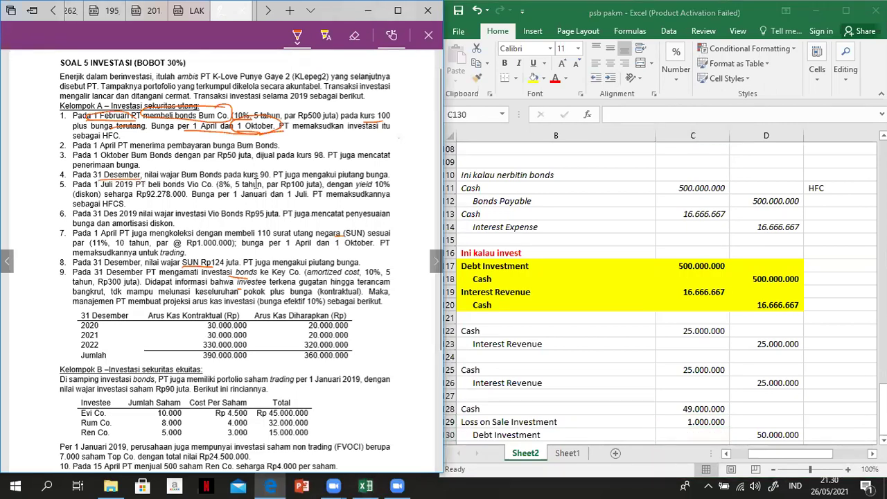
pyautogui.moveTo(286, 180); pyautogui.dragTo(373, 185)
pyautogui.click(546, 420)
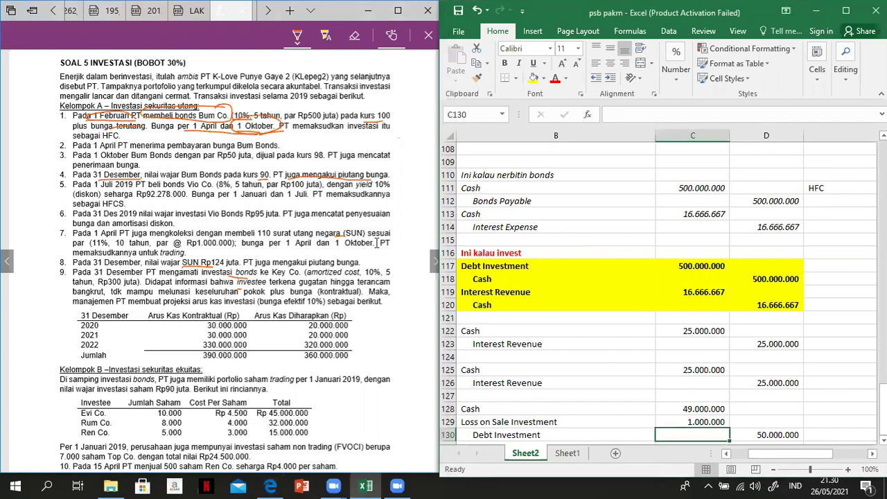
pyautogui.click(111, 131)
pyautogui.moveTo(89, 140)
pyautogui.mouseDown()
pyautogui.moveTo(110, 144)
pyautogui.moveTo(117, 133)
pyautogui.moveTo(108, 133)
pyautogui.mouseUp()
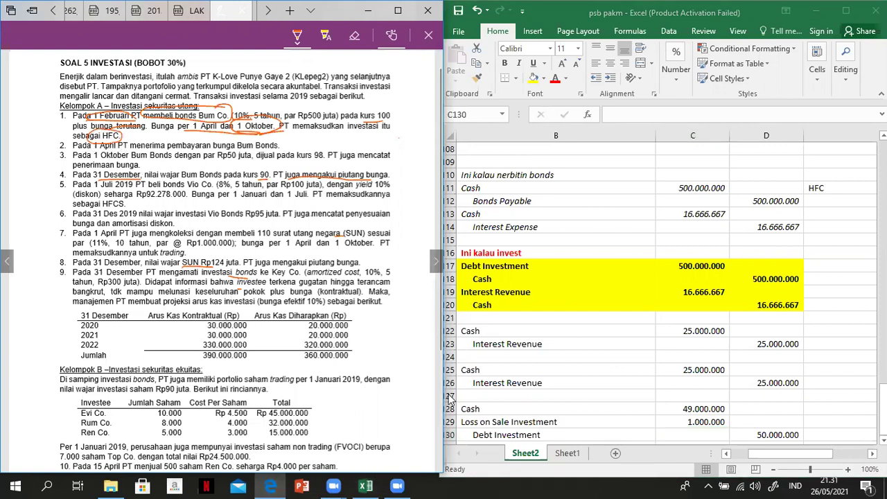
# Date the year-end interest entry 31 des in A131, directly below the bond sale entry.
pyautogui.click(510, 419)
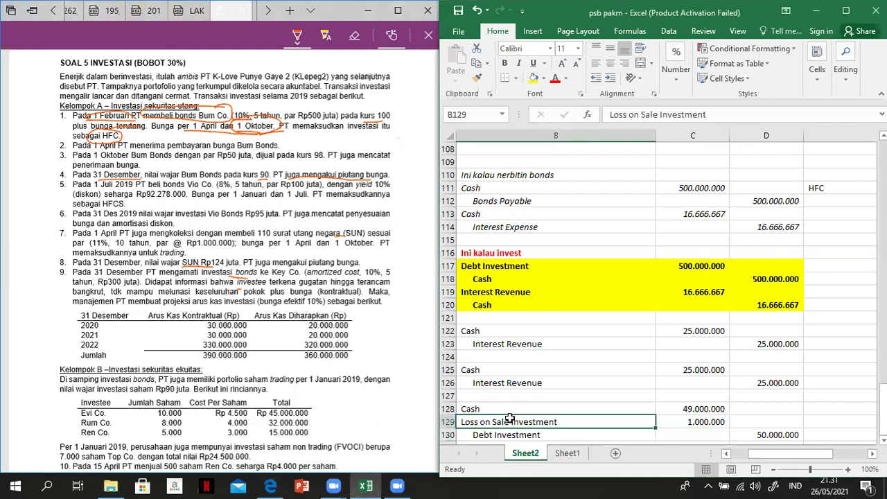
pyautogui.hscroll(-2, 509, 418)
pyautogui.press('Down')
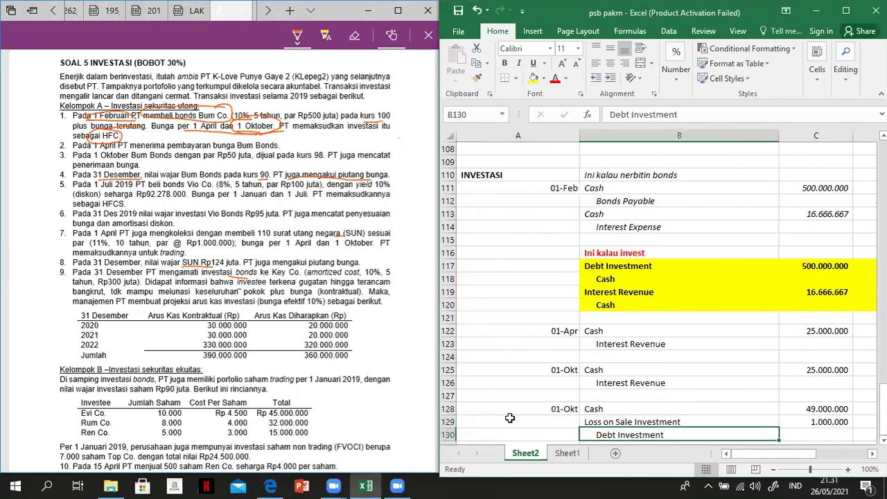
pyautogui.press('Down')
pyautogui.press('Down')
pyautogui.press('Left')
pyautogui.click(509, 418)
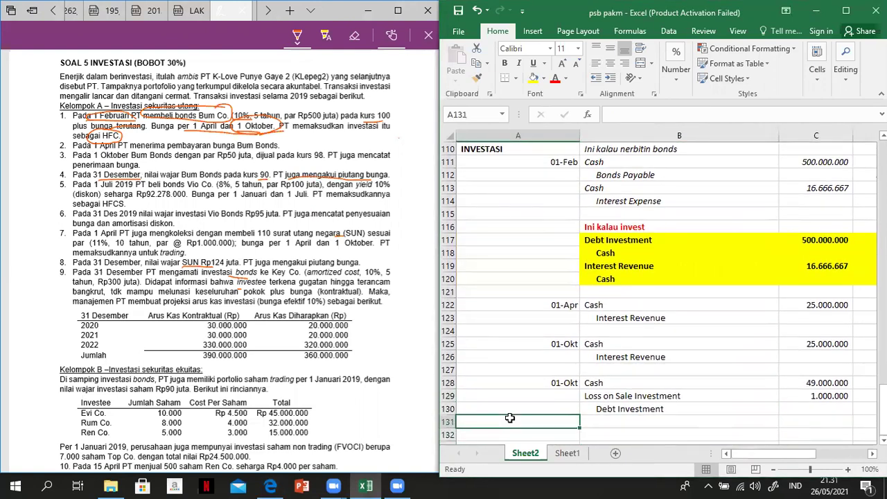
pyautogui.write('31 des')
pyautogui.press('Return')
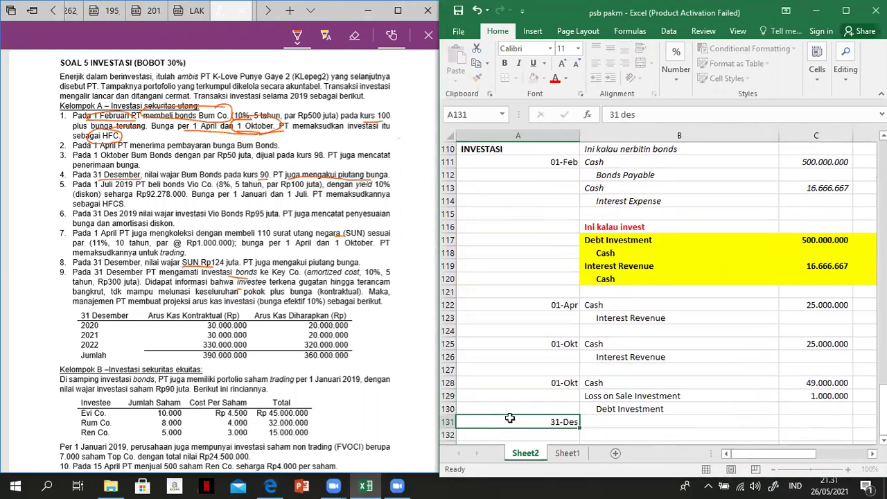
# Enter Interest Receiveble in B131 and an indented Interest Revenue in B132 as the 31 December accounts.
pyautogui.press('Right')
pyautogui.write('Intere')
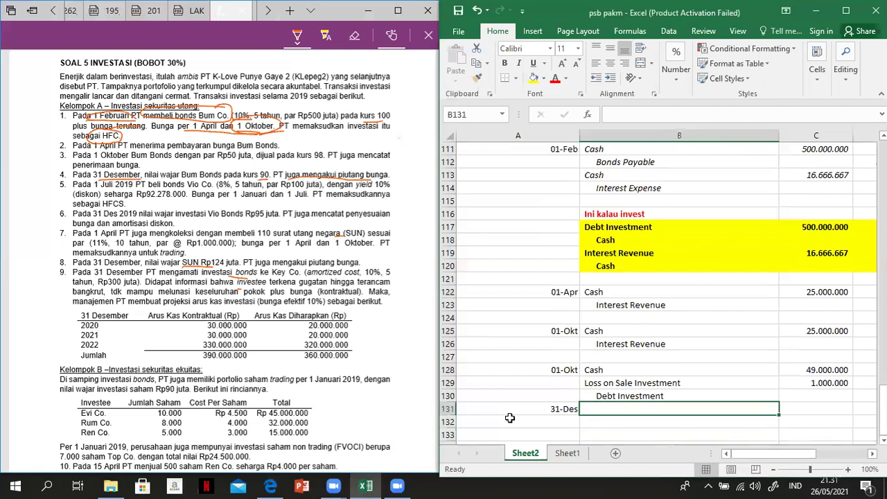
pyautogui.write('st Re')
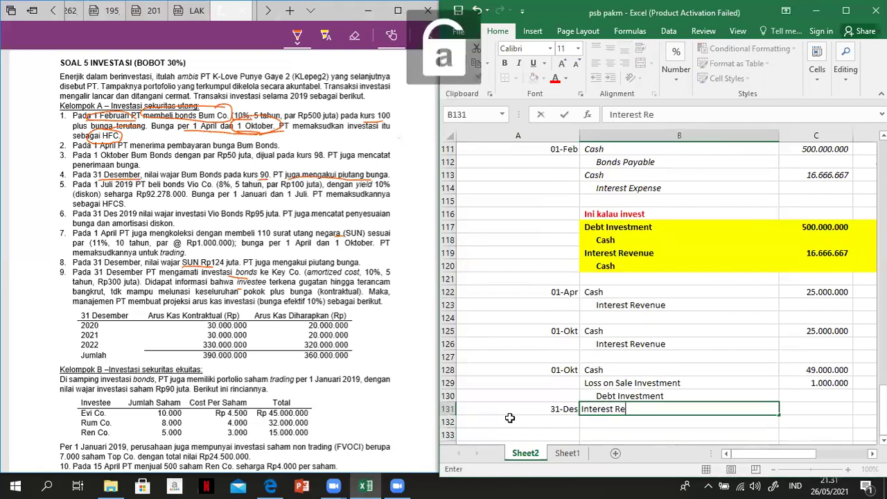
pyautogui.write('ceiveble')
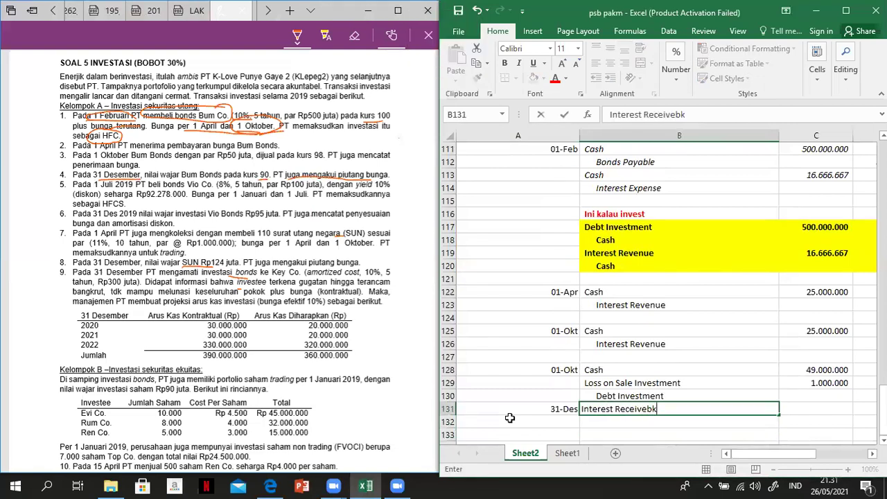
pyautogui.press('Return')
pyautogui.write('Interest Receiveble')
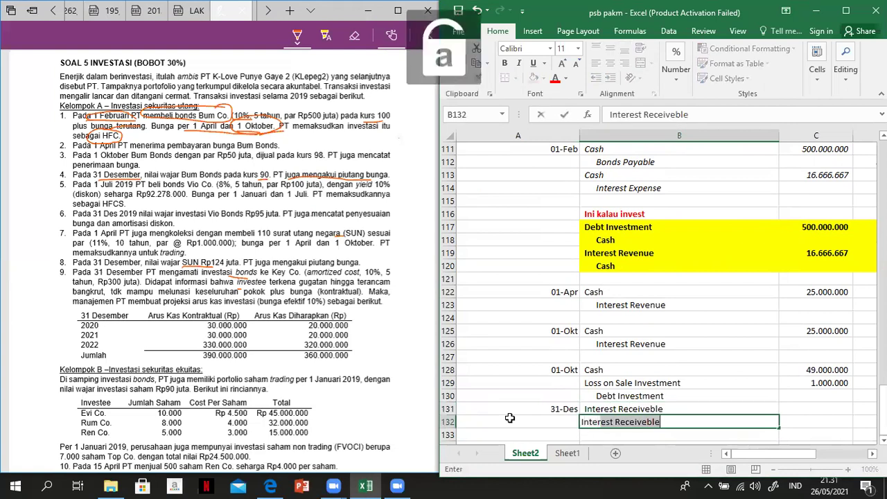
pyautogui.hotkey('ctrl', 'Return')
pyautogui.write('Inter')
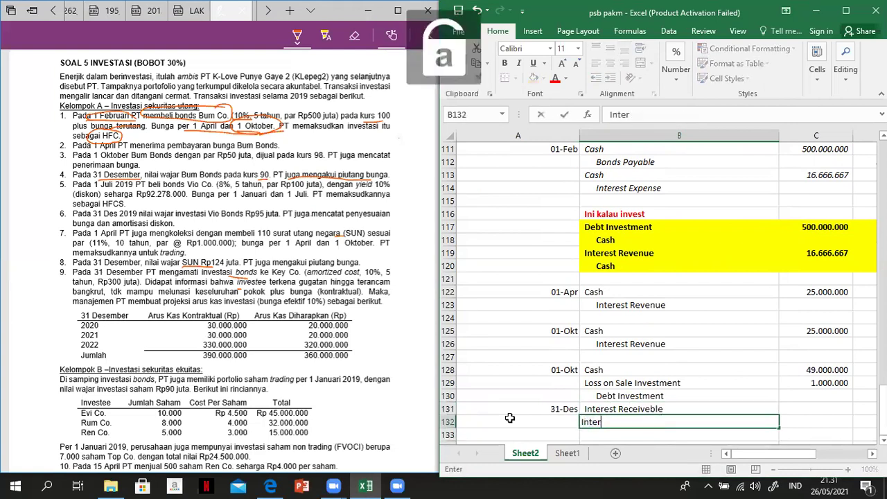
pyautogui.write('est Receiv')
pyautogui.press('BackSpace')
pyautogui.write('evenue')
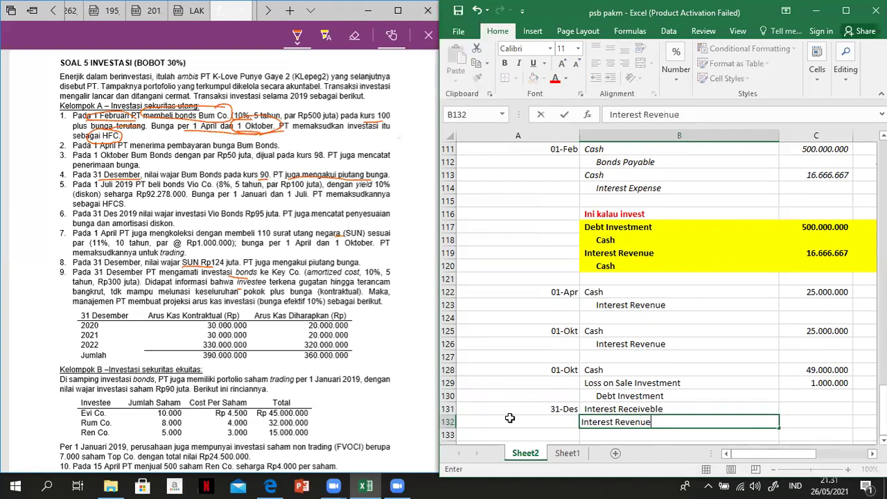
pyautogui.hotkey('ctrl', 'Return')
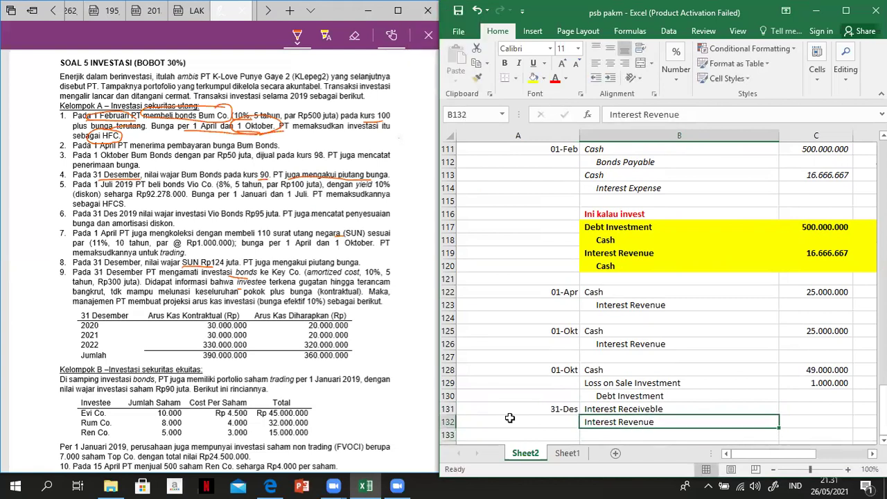
pyautogui.click(611, 78)
# Fill the Interest Receiveble debit amount in C131 with the formula =5%*500000000*3/6.
pyautogui.press('Right')
pyautogui.press('Up')
pyautogui.write('=')
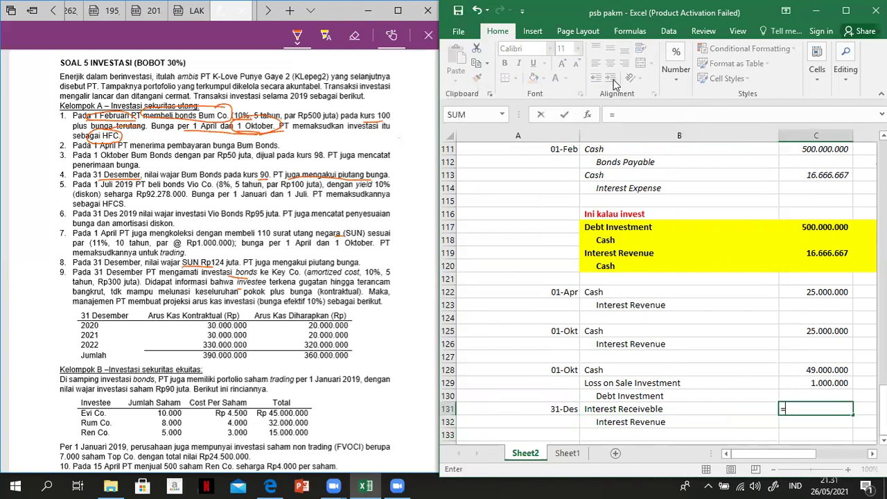
pyautogui.write('5%*500')
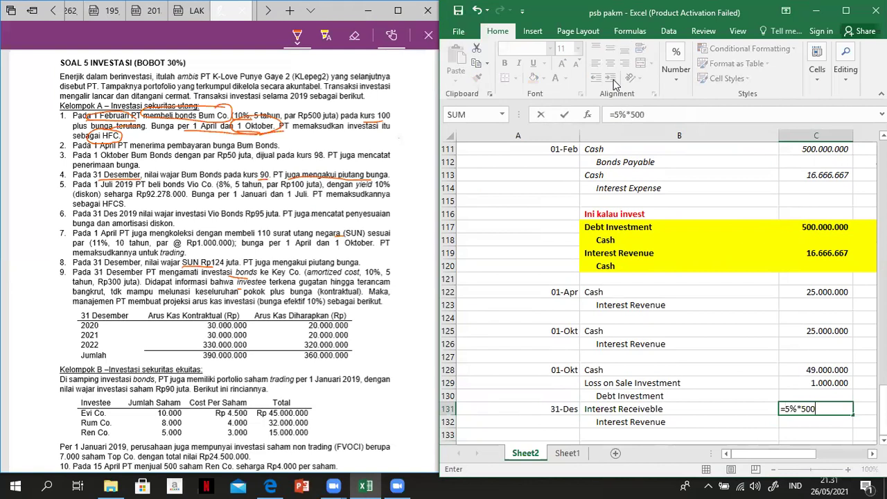
pyautogui.write('000000*3/6')
pyautogui.press('Return')
# Link the Interest Revenue credit amount in D132 to the receivable with the formula =C131.
pyautogui.press('Right')
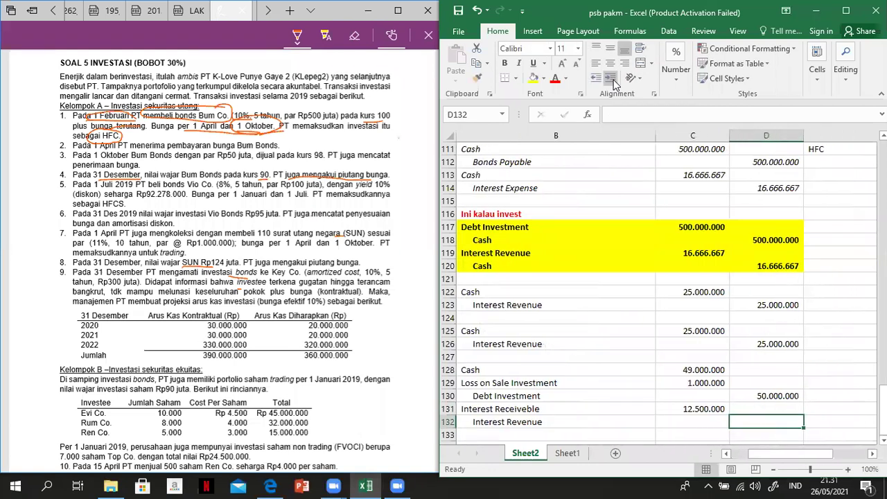
pyautogui.write('=')
pyautogui.press('Up')
pyautogui.press('Left')
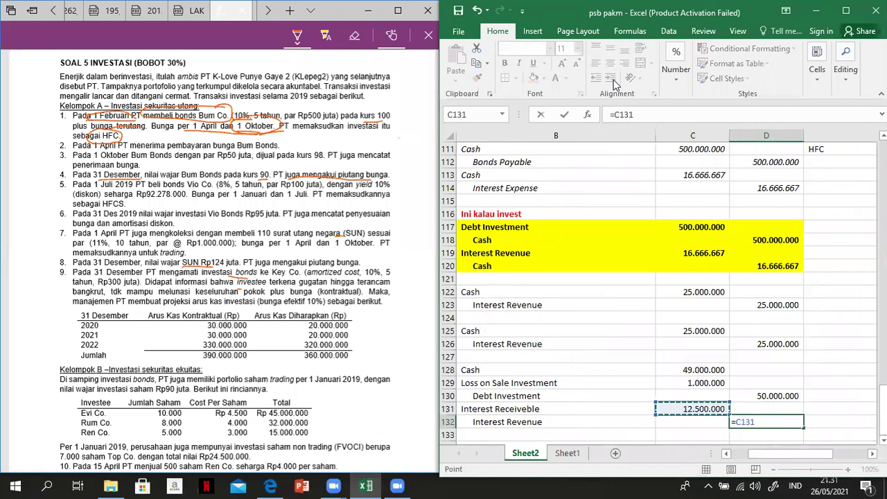
pyautogui.press('Return')
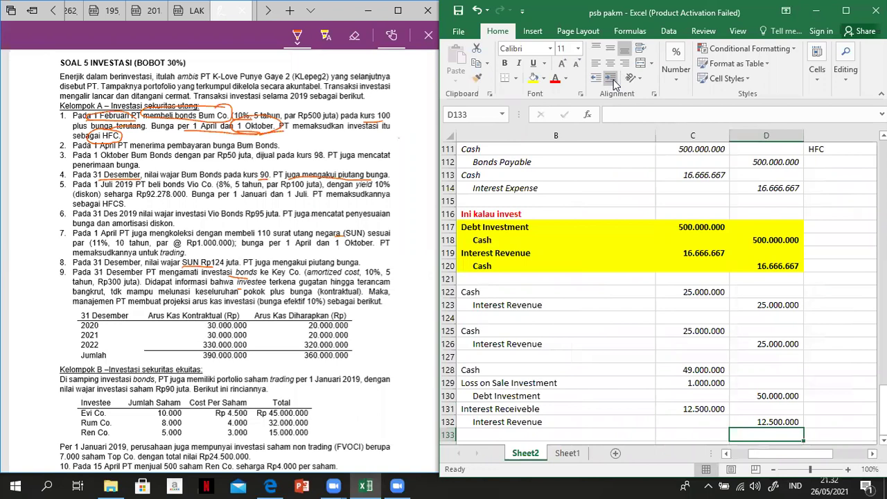
# Enter the note "HFC = Amortized cost" in B133 below the 31 December entry.
pyautogui.press('Left')
pyautogui.press('Left')
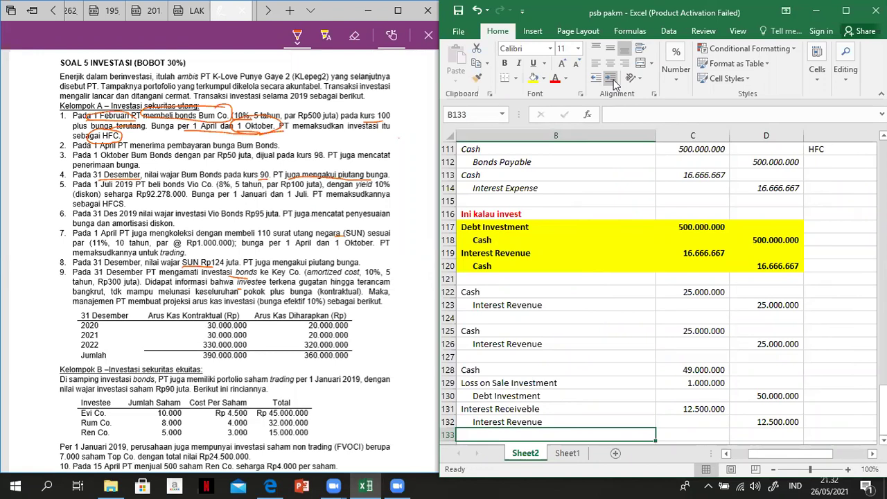
pyautogui.press('Left')
pyautogui.press('Right')
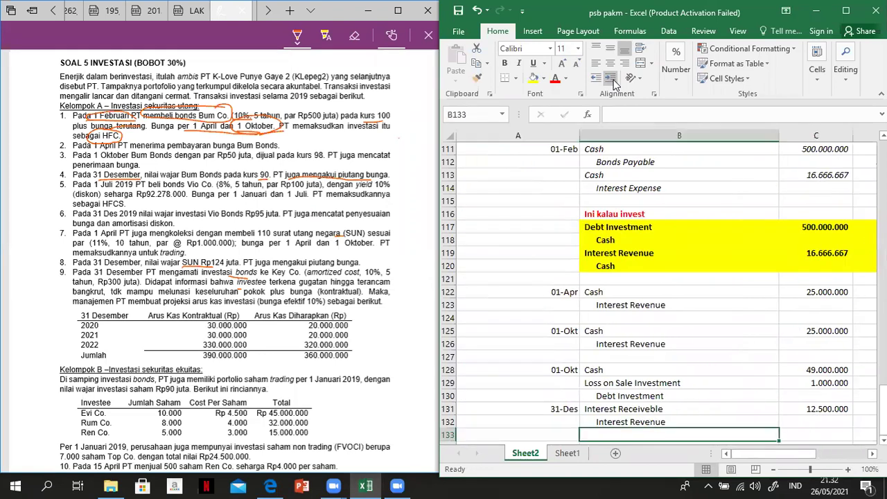
pyautogui.press('Down')
pyautogui.press('Up')
pyautogui.write('HFC')
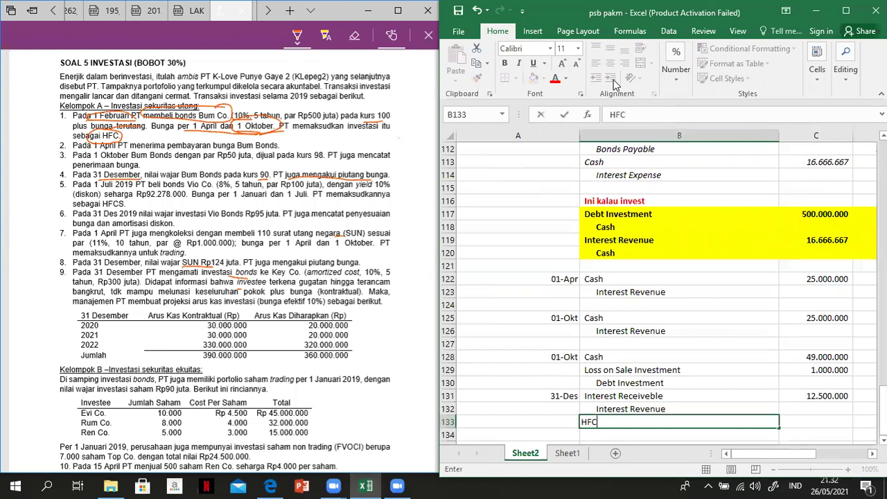
pyautogui.write(' = Amortized')
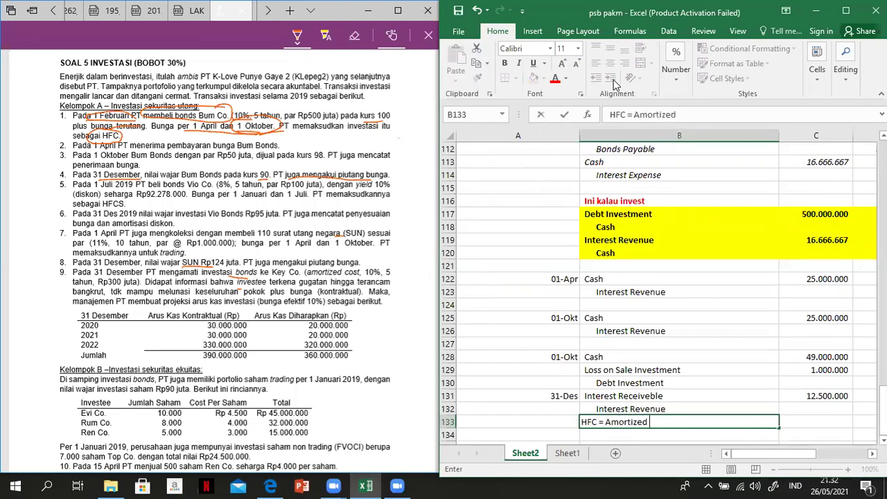
pyautogui.write(' cost')
pyautogui.press('Return')
pyautogui.press('Up')
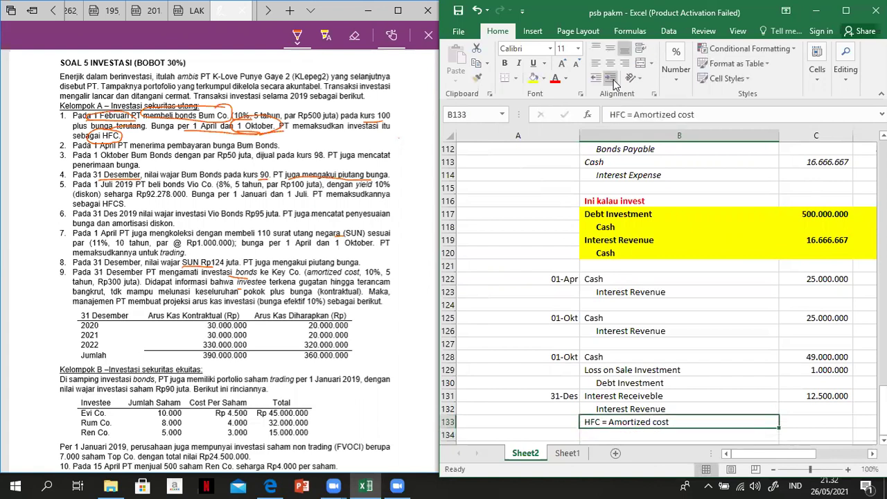
# Move the HFC note from B133 down one row to B134.
pyautogui.hotkey('ctrl', 'x')
pyautogui.press('Down')
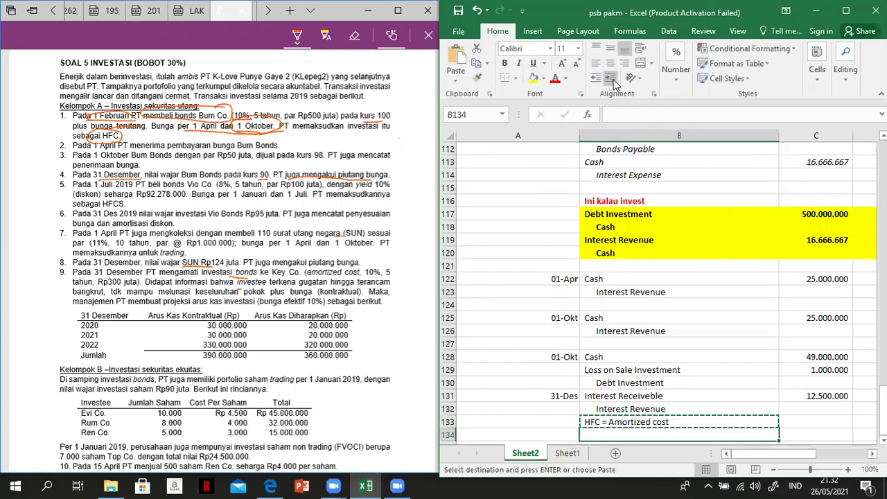
pyautogui.press('Return')
# Add the note "Gak ada urusan dengan FV" in B135 under the HFC note.
pyautogui.press('Down')
pyautogui.write('Gak a')
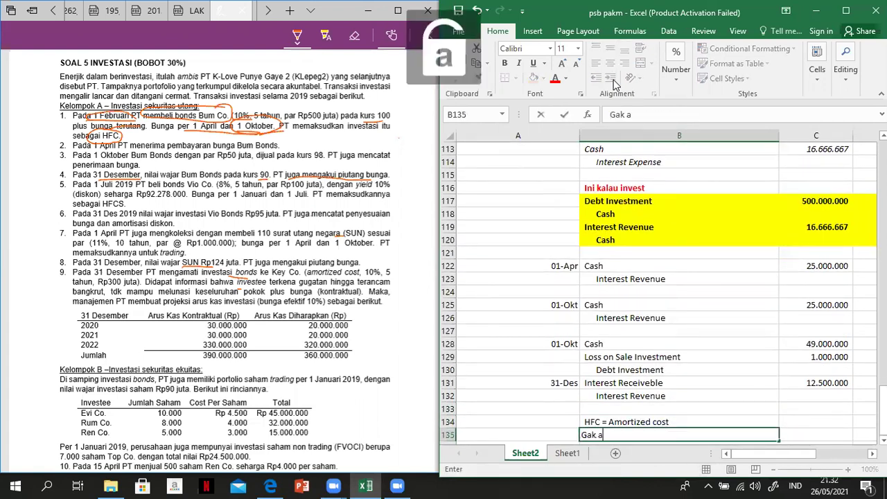
pyautogui.write('da urusan dengan')
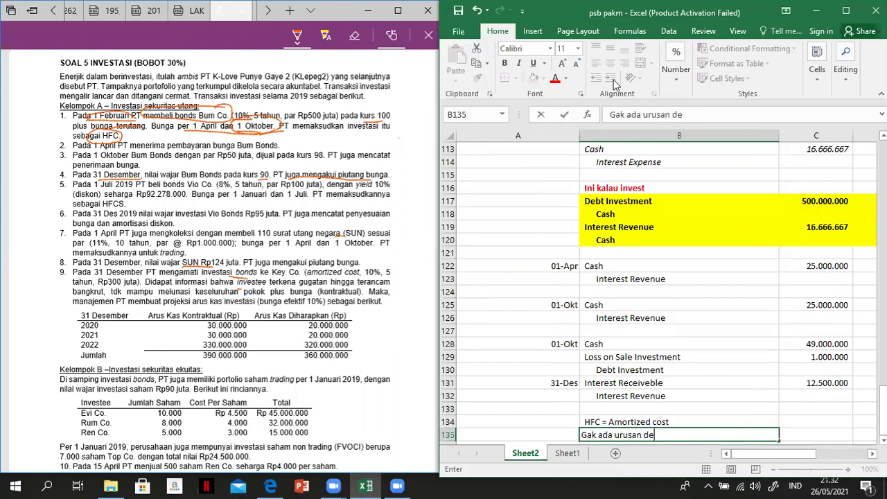
pyautogui.press('capslock')
pyautogui.write('FV')
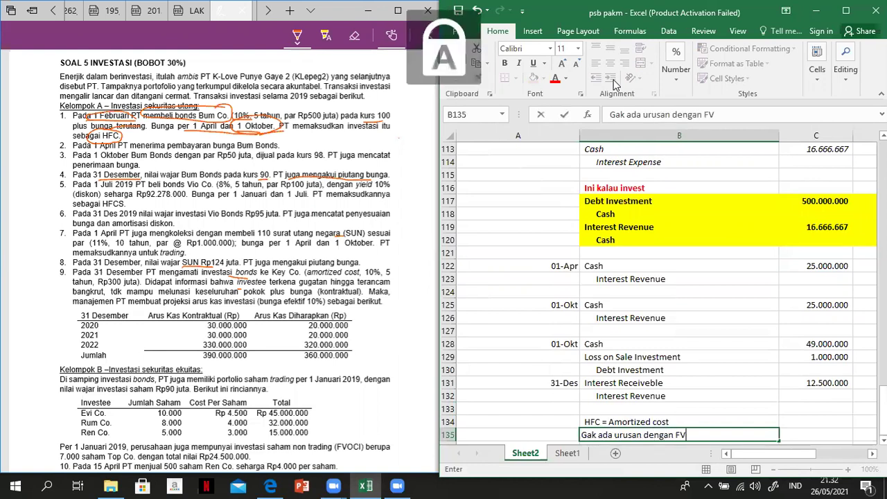
pyautogui.press('Return')
pyautogui.press('Up')
pyautogui.press('Up')
pyautogui.press('Up')
pyautogui.press('Up')
pyautogui.press('Up')
pyautogui.press('Right')
pyautogui.press('Right')
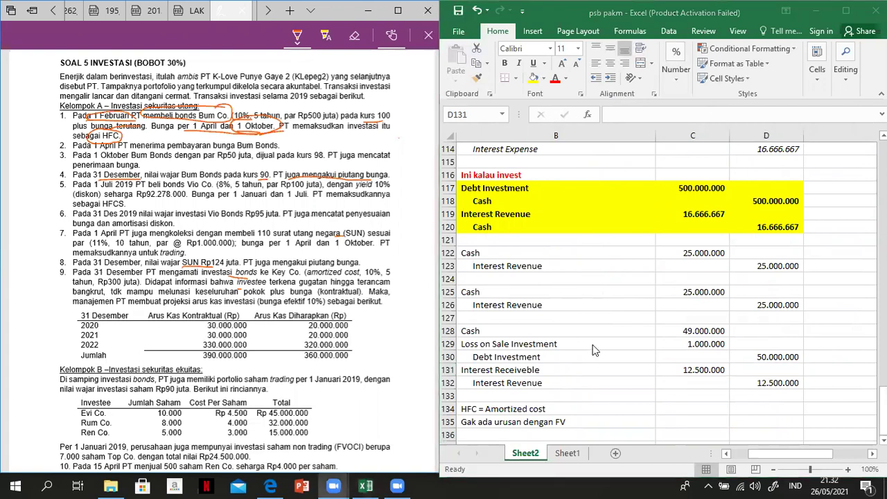
# Review the dates and amounts of the 31 December accrual and the 1 October sale entries.
pyautogui.click(557, 368)
pyautogui.press('Left')
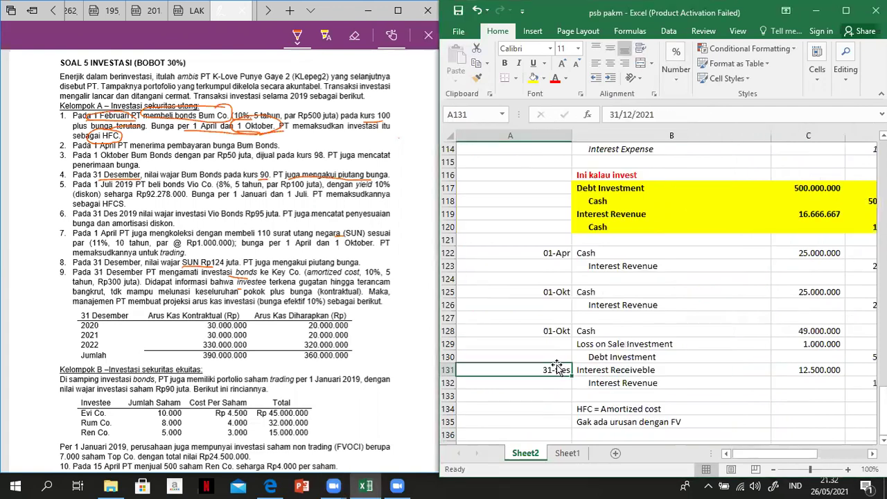
pyautogui.press('Right')
pyautogui.press('Right')
pyautogui.press('Up')
pyautogui.press('Up')
pyautogui.press('Up')
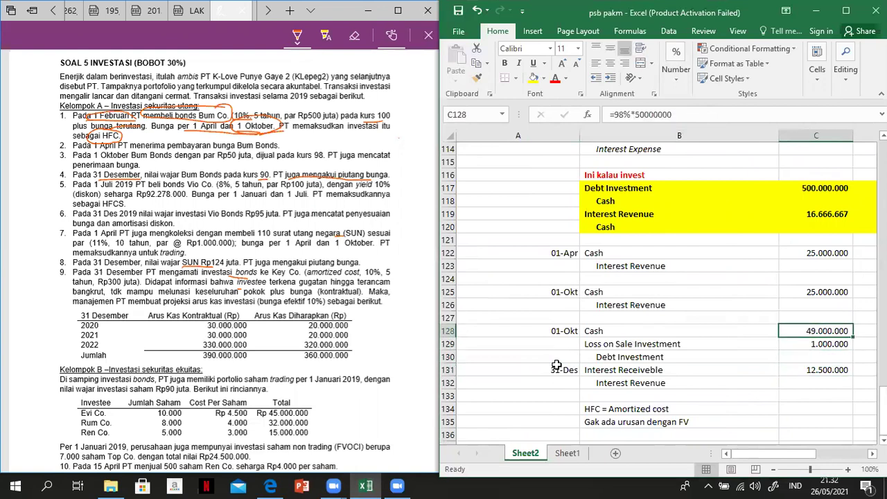
pyautogui.press('Down')
pyautogui.press('Down')
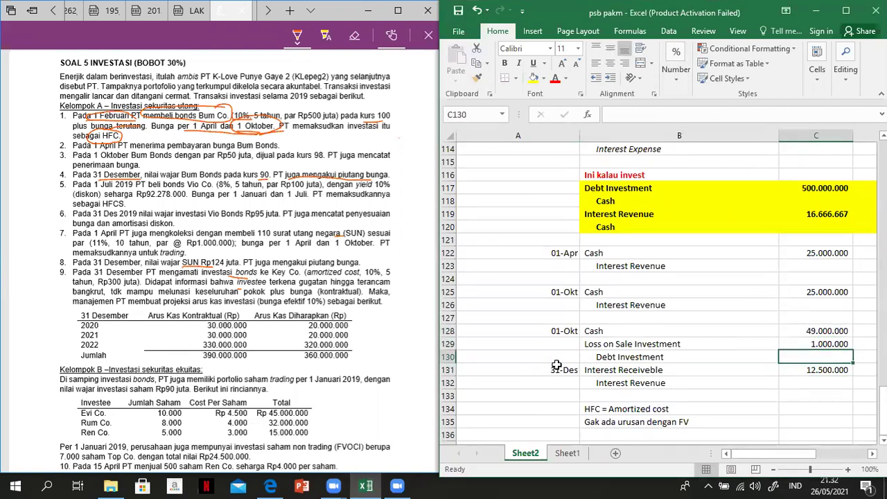
# Change the bond par in the C131 Interest Receivable formula to 450 million, giving =5%*450000000*3/6.
pyautogui.click(793, 369)
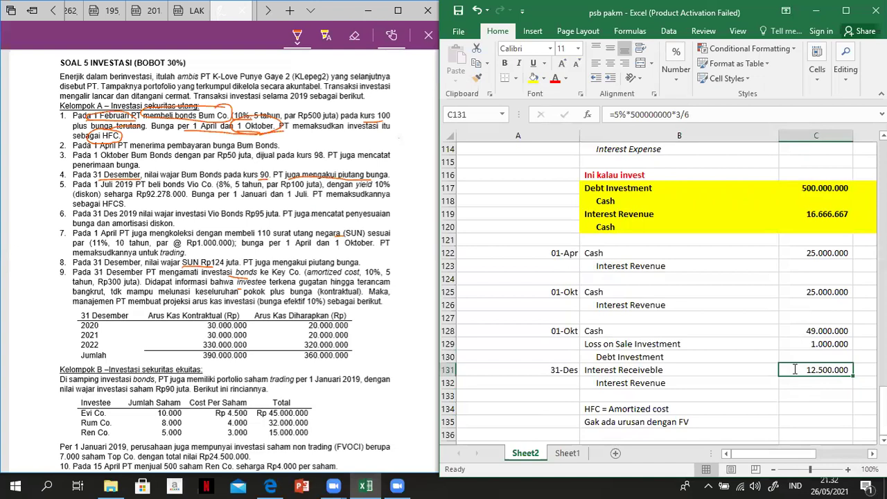
pyautogui.doubleClick(793, 370)
pyautogui.click(812, 369)
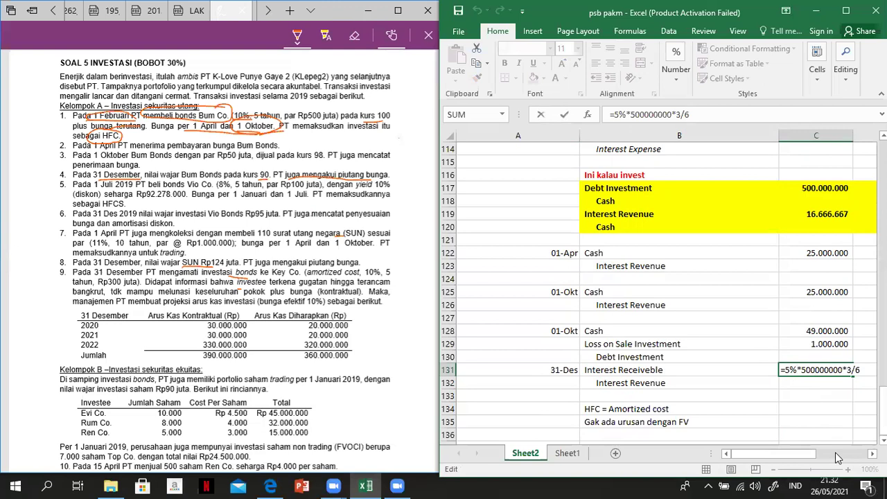
pyautogui.press('BackSpace')
pyautogui.press('BackSpace')
pyautogui.press('BackSpace')
pyautogui.write('450')
pyautogui.press('Return')
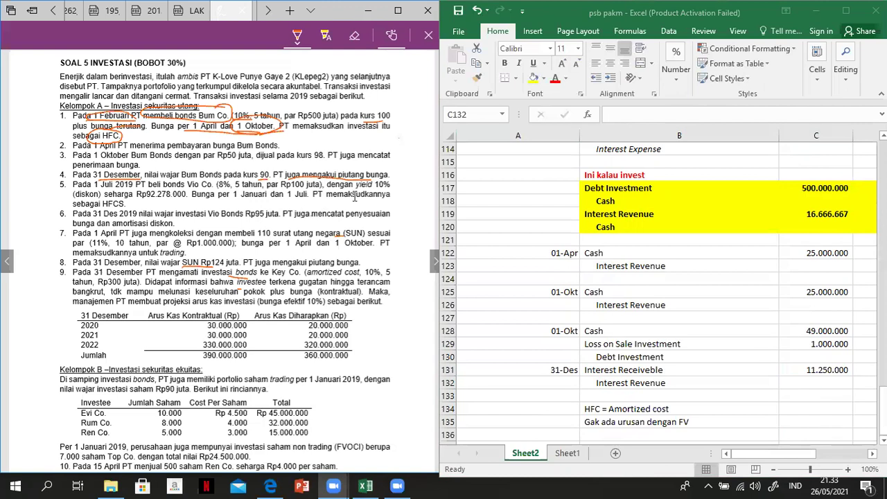
# Circle the par value Rp50 juta and underline the sale price 98 in item 3 of the question.
pyautogui.moveTo(239, 166)
pyautogui.mouseDown()
pyautogui.moveTo(208, 147)
pyautogui.moveTo(262, 154)
pyautogui.moveTo(235, 173)
pyautogui.moveTo(212, 146)
pyautogui.moveTo(250, 142)
pyautogui.moveTo(233, 166)
pyautogui.mouseUp()
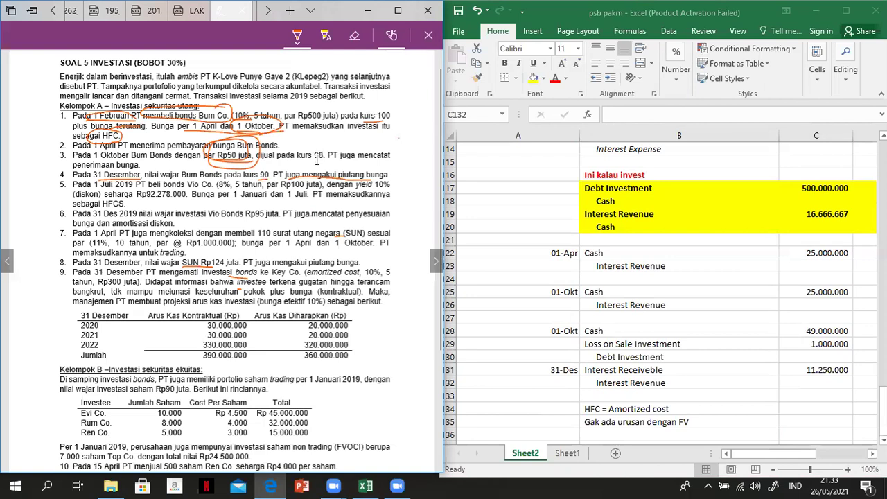
pyautogui.moveTo(313, 161); pyautogui.dragTo(324, 161)
# Examine the October bond sale entry, the 31 December accrual lines and the formula behind the receivable in C131.
pyautogui.click(675, 330)
pyautogui.press('Up')
pyautogui.press('Up')
pyautogui.press('Up')
pyautogui.press('Up')
pyautogui.press('Right')
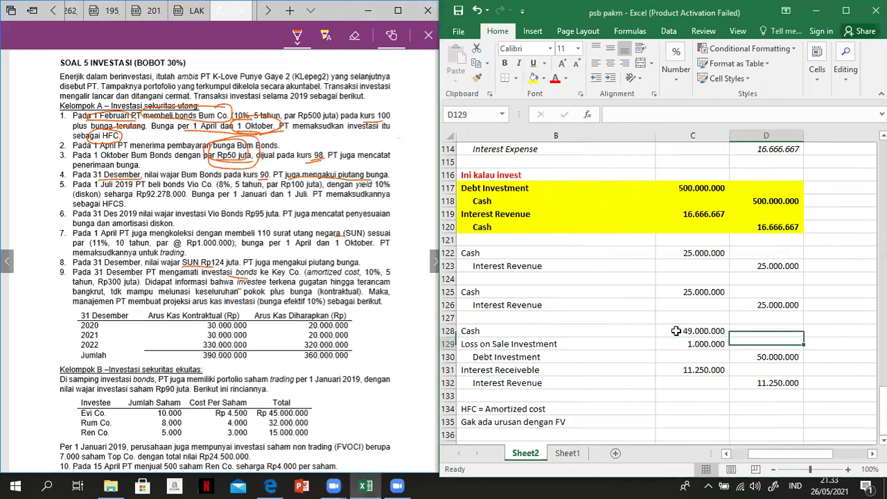
pyautogui.press('Down')
pyautogui.press('Down')
pyautogui.press('Left')
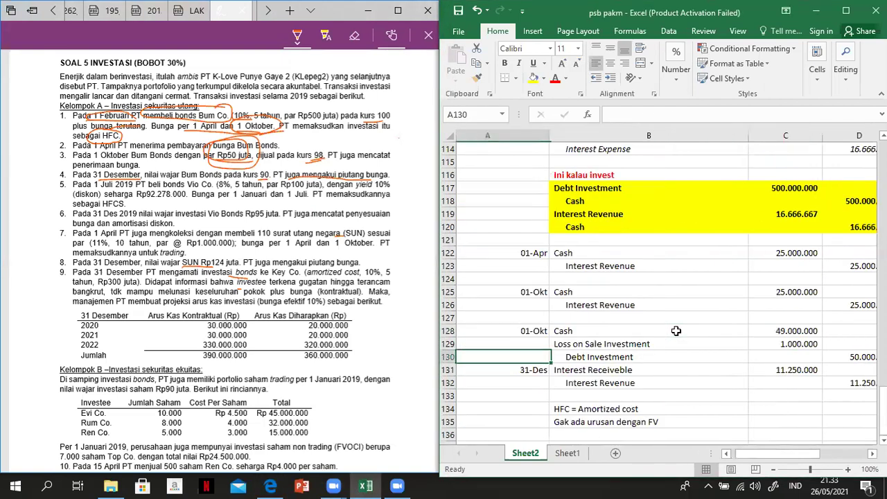
pyautogui.press('Left')
pyautogui.press('Down')
pyautogui.hotkey('shift', 'Down')
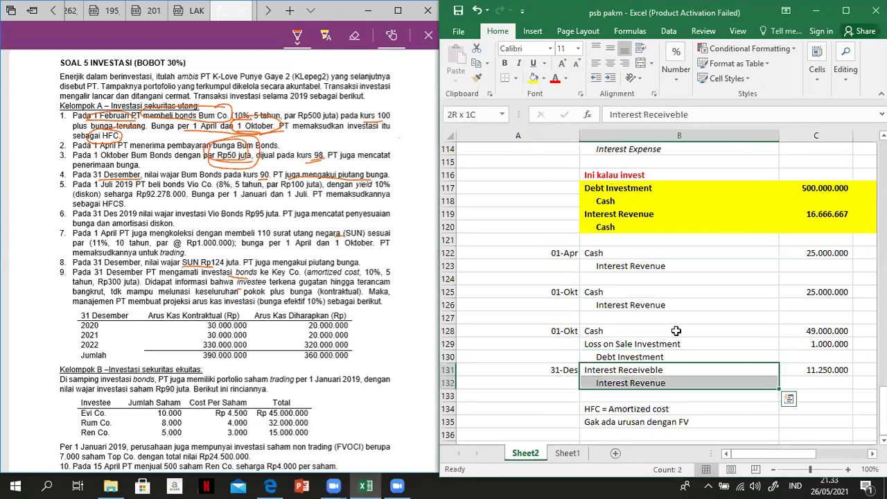
pyautogui.hotkey('shift', 'Right')
pyautogui.hotkey('shift', 'Right')
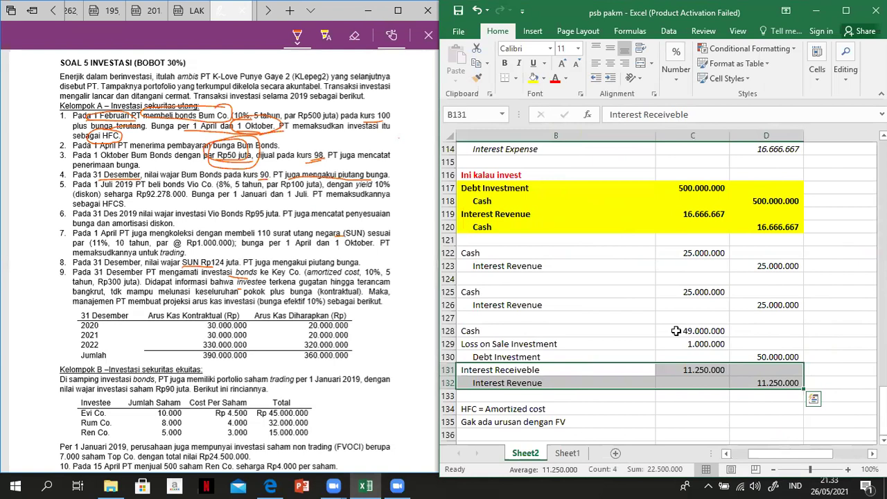
pyautogui.click(692, 370)
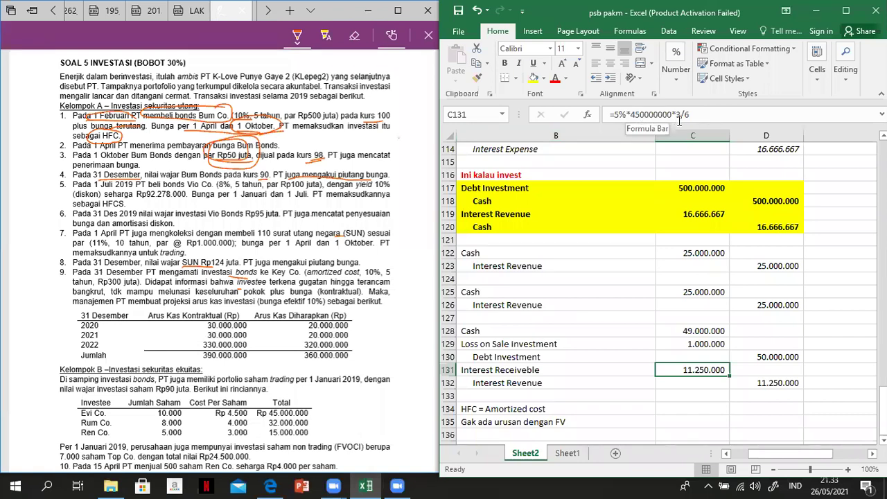
pyautogui.click(640, 330)
pyautogui.click(580, 367)
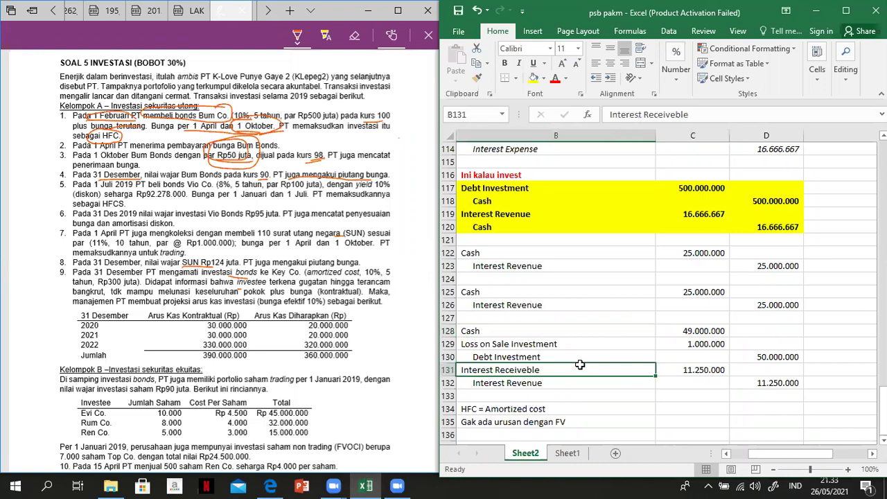
pyautogui.press('Left')
pyautogui.press('Right')
pyautogui.press('Down')
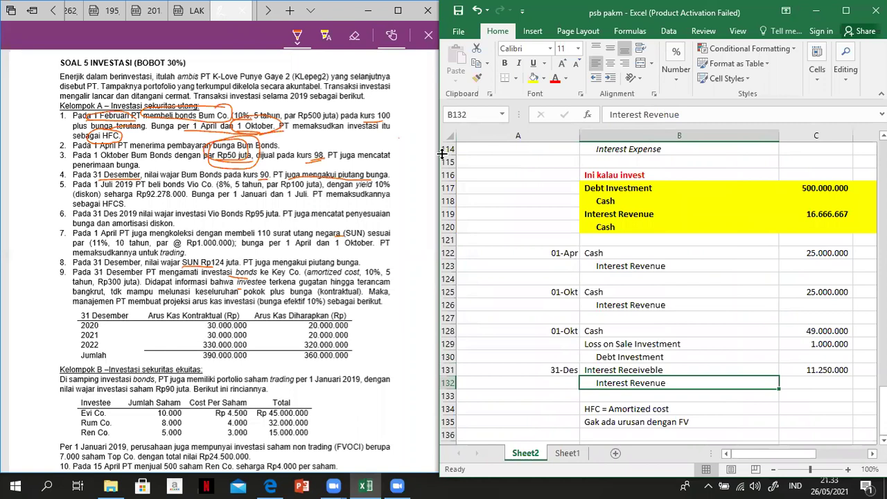
# Draw margin braces on the question sheet grouping items 7–9 with their cash flow table, and items 1–6.
pyautogui.click(323, 218)
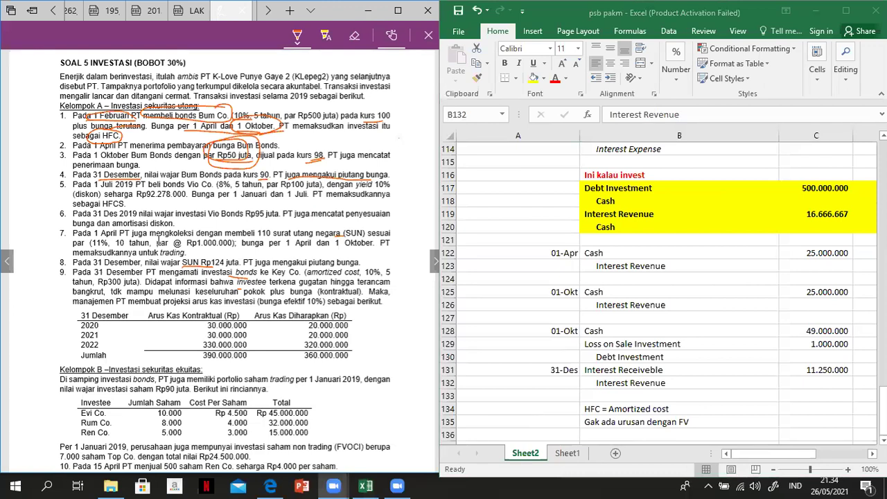
pyautogui.click(553, 400)
pyautogui.press('Down')
pyautogui.press('Down')
pyautogui.scroll(-1, 553, 401)
pyautogui.click(553, 400)
pyautogui.press('Down')
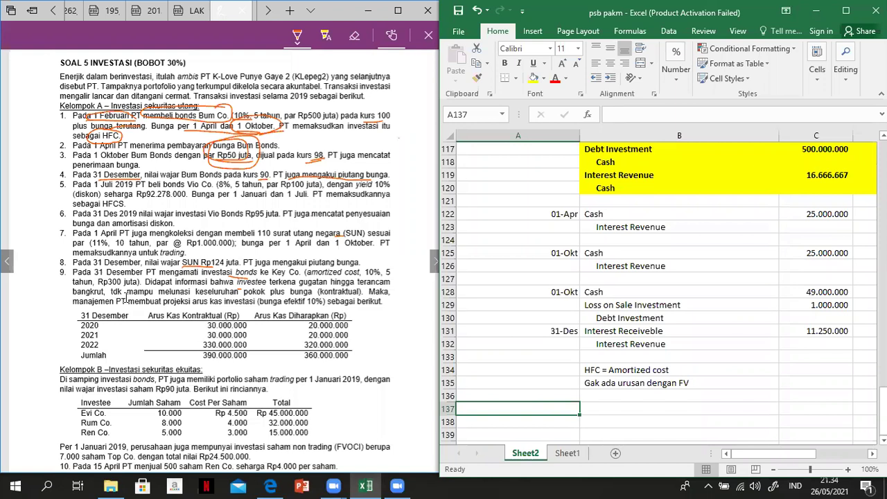
pyautogui.moveTo(53, 232)
pyautogui.mouseDown()
pyautogui.moveTo(32, 248)
pyautogui.moveTo(36, 337)
pyautogui.moveTo(39, 360)
pyautogui.moveTo(60, 360)
pyautogui.mouseUp()
pyautogui.moveTo(56, 108)
pyautogui.mouseDown()
pyautogui.moveTo(45, 116)
pyautogui.moveTo(34, 189)
pyautogui.moveTo(51, 224)
pyautogui.mouseUp()
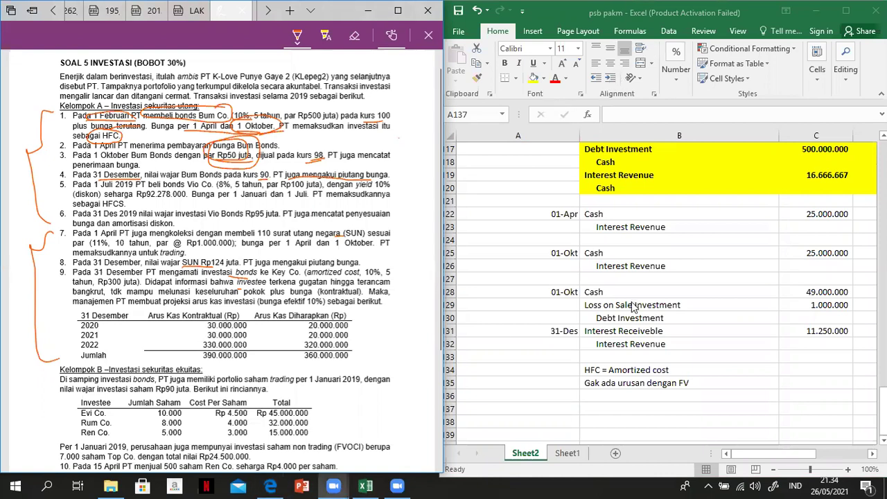
# Mark the 1 Oktober interest date again in item 1 while checking it against the October interest entry in rows 125–126.
pyautogui.click(565, 293)
pyautogui.click(640, 318)
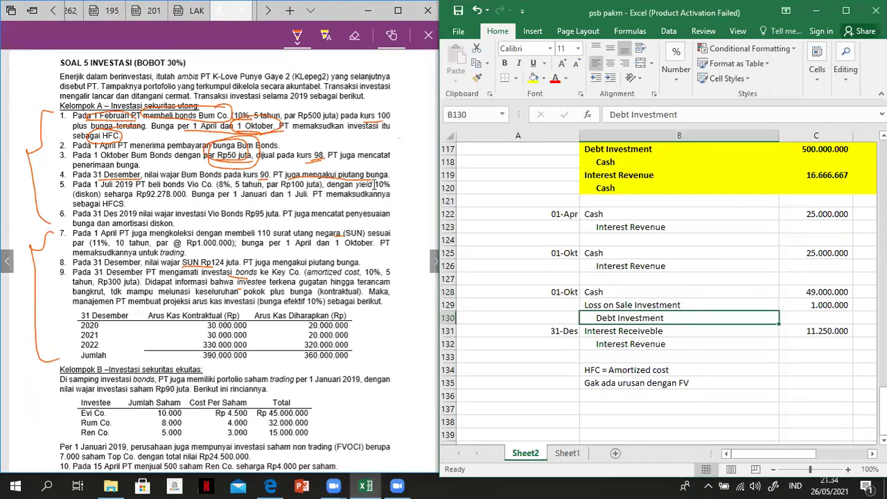
pyautogui.click(256, 114)
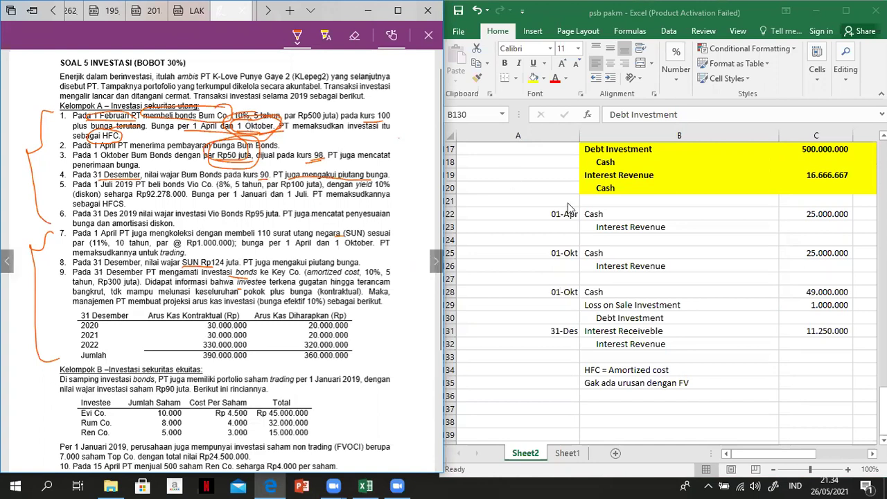
pyautogui.click(564, 257)
pyautogui.moveTo(564, 257); pyautogui.dragTo(827, 264)
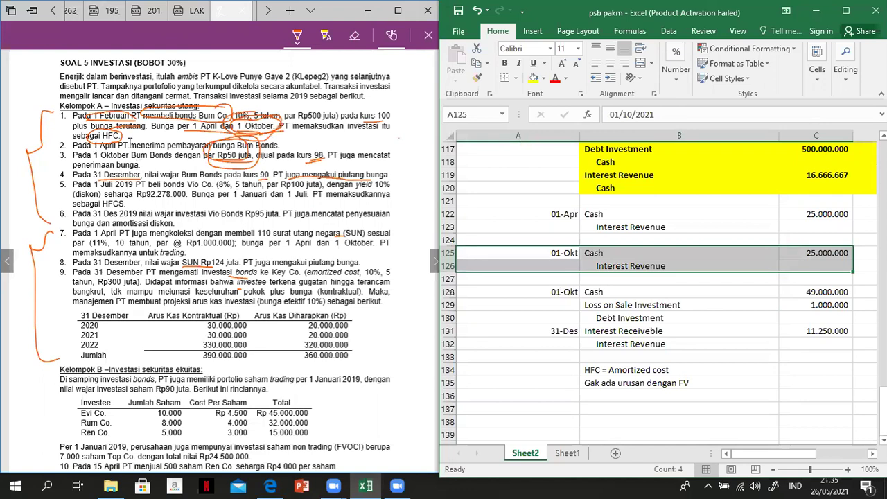
pyautogui.click(230, 140)
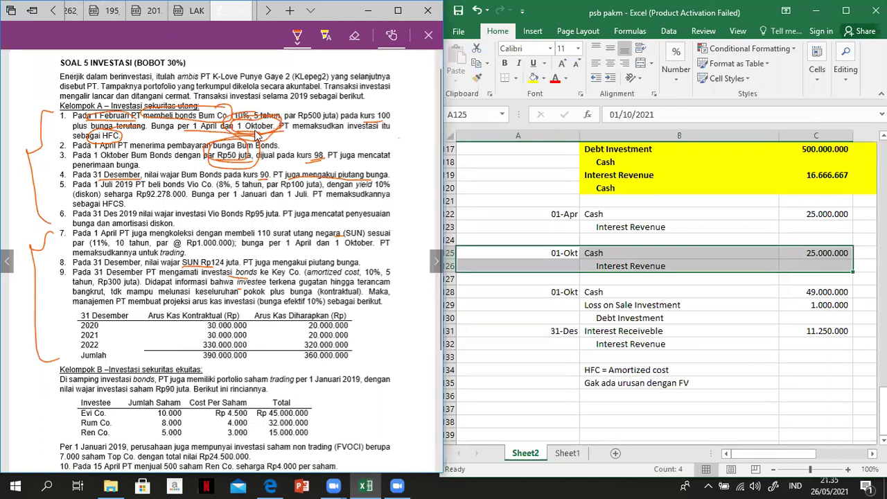
pyautogui.moveTo(282, 123)
pyautogui.mouseDown()
pyautogui.moveTo(235, 123)
pyautogui.moveTo(232, 145)
pyautogui.moveTo(278, 141)
pyautogui.mouseUp()
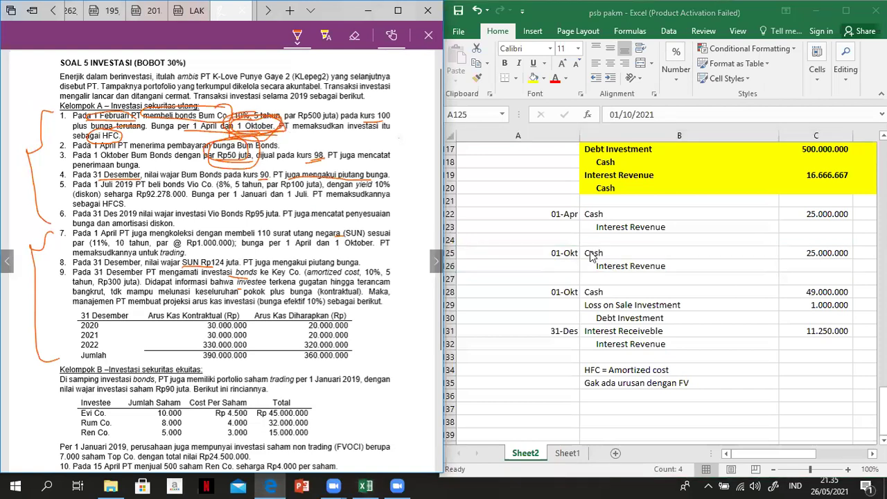
pyautogui.click(826, 254)
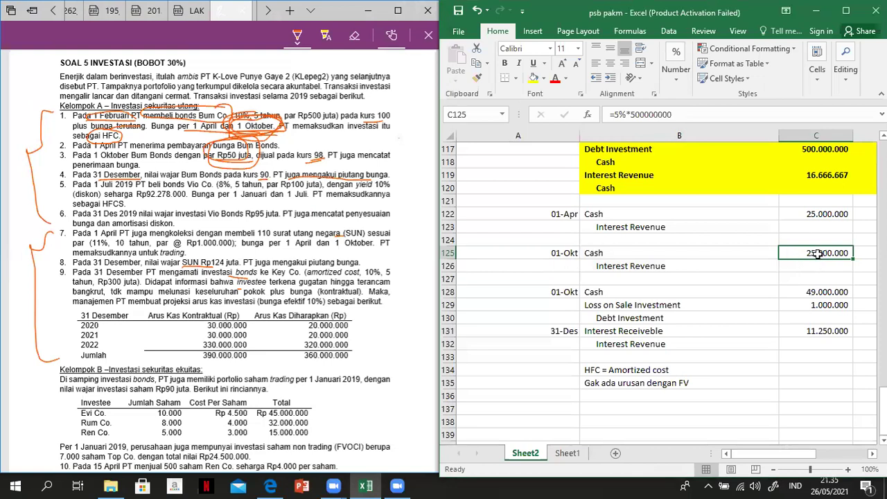
# Move the 31 December entry and the HFC notes, A131:D135, down one row to leave row 131 blank.
pyautogui.click(561, 331)
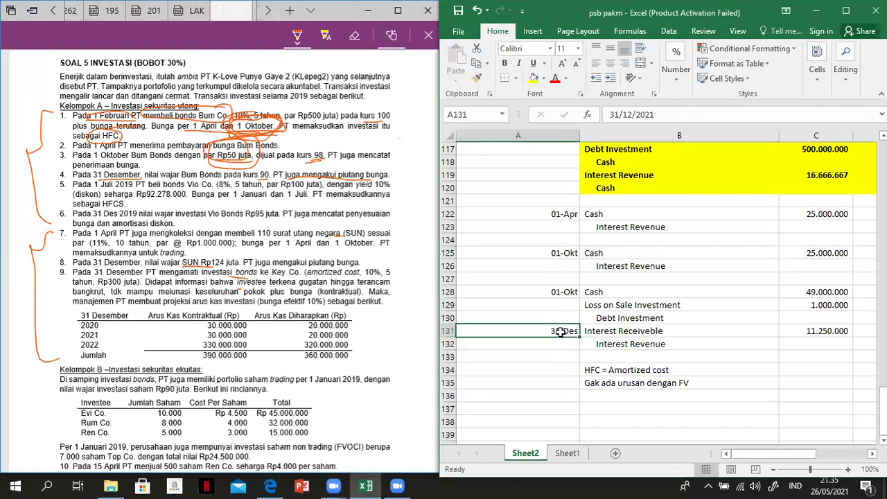
pyautogui.hotkey('shift', 'Right')
pyautogui.hotkey('shift', 'Right')
pyautogui.hotkey('shift', 'Right')
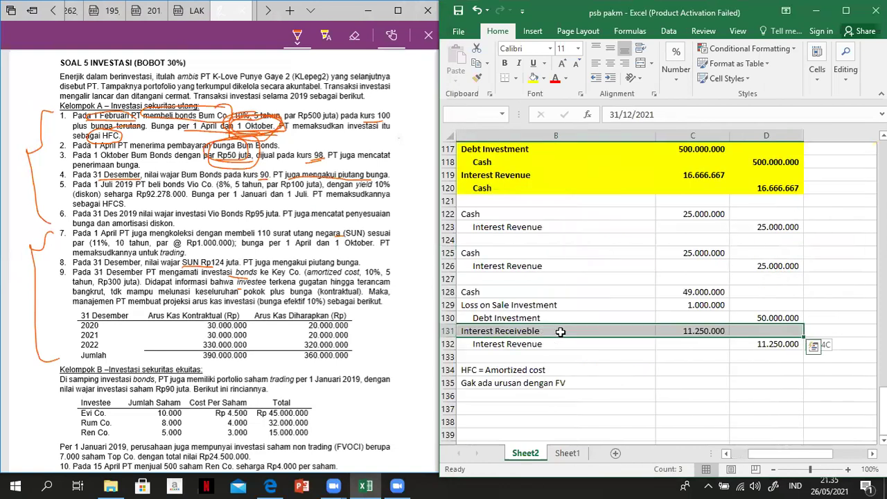
pyautogui.hotkey('shift', 'Down')
pyautogui.hotkey('shift', 'Down')
pyautogui.hotkey('shift', 'Down')
pyautogui.hotkey('shift', 'Down')
pyautogui.hotkey('ctrl', 'c')
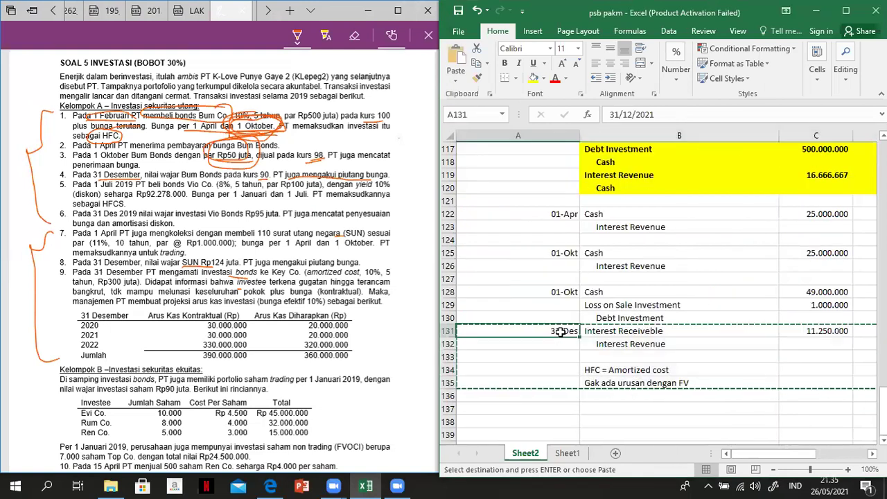
pyautogui.press('Down')
pyautogui.hotkey('ctrl', 'v')
pyautogui.press('Up')
pyautogui.press('Up')
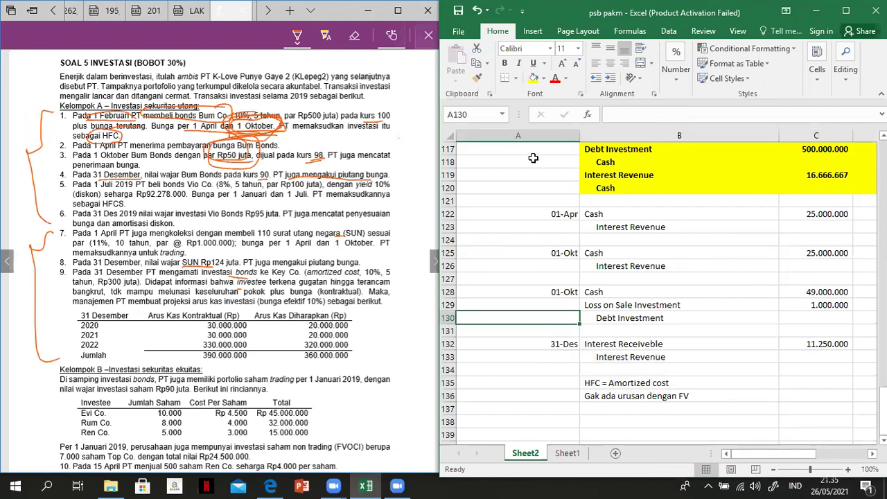
# Draw a vertical line beside items 7–9 and a margin brace around the Kelompok B part down to item 13.
pyautogui.click(629, 305)
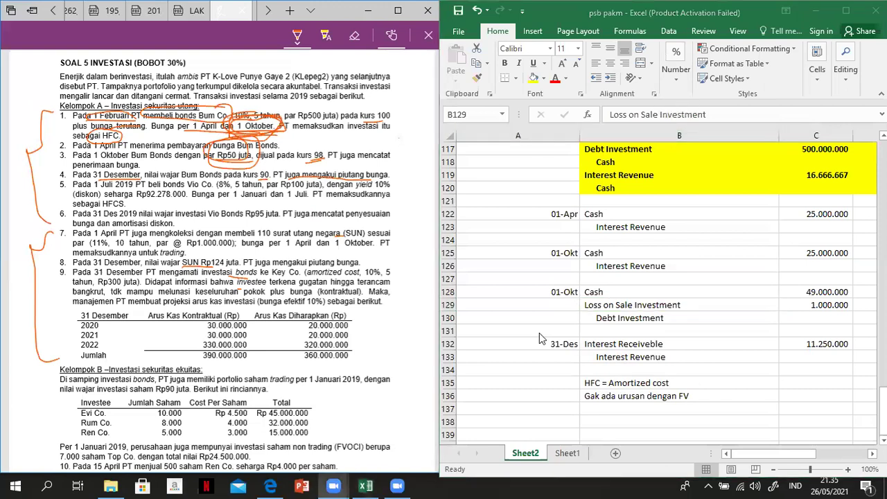
pyautogui.click(539, 420)
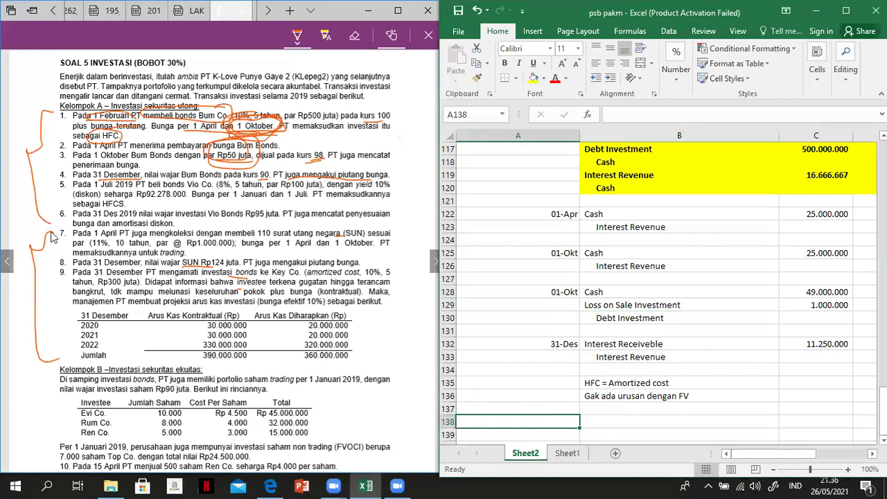
pyautogui.click(48, 349)
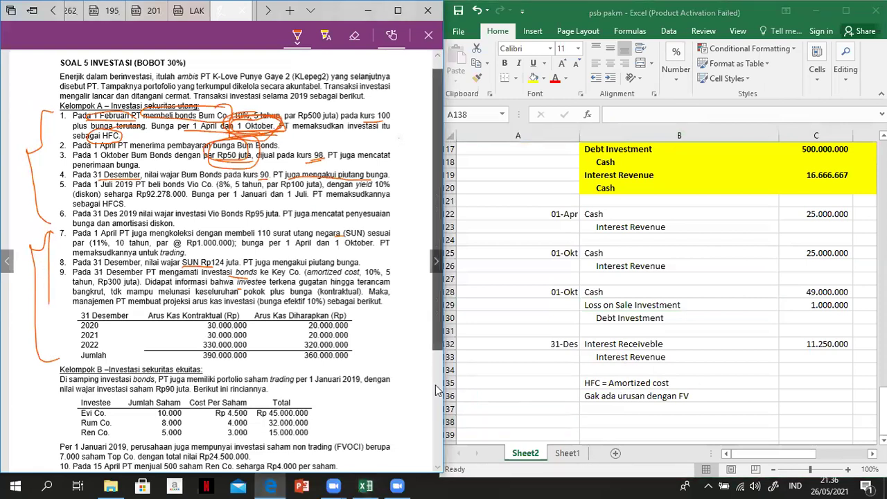
pyautogui.scroll(-3, 437, 416)
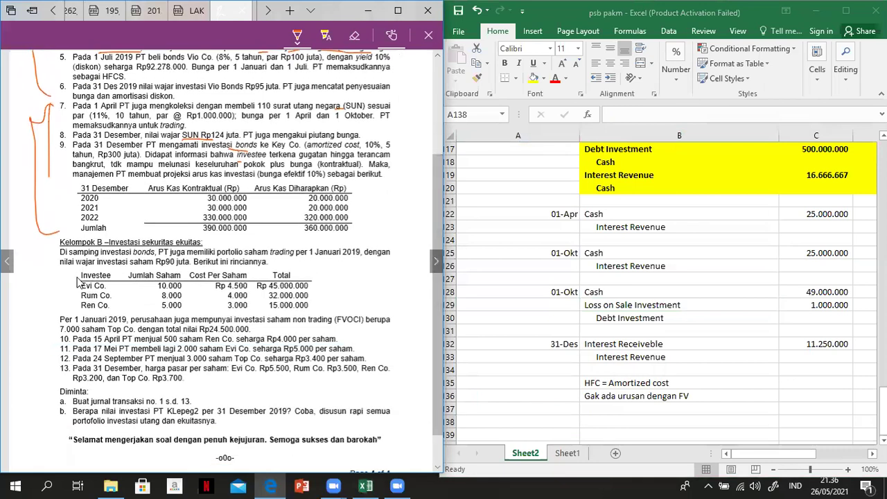
pyautogui.moveTo(30, 281); pyautogui.dragTo(28, 336)
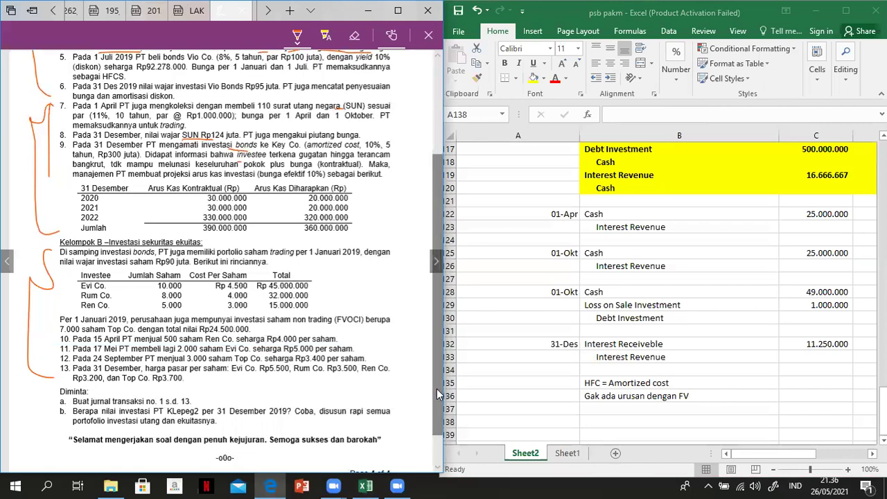
pyautogui.moveTo(435, 381); pyautogui.dragTo(438, 321)
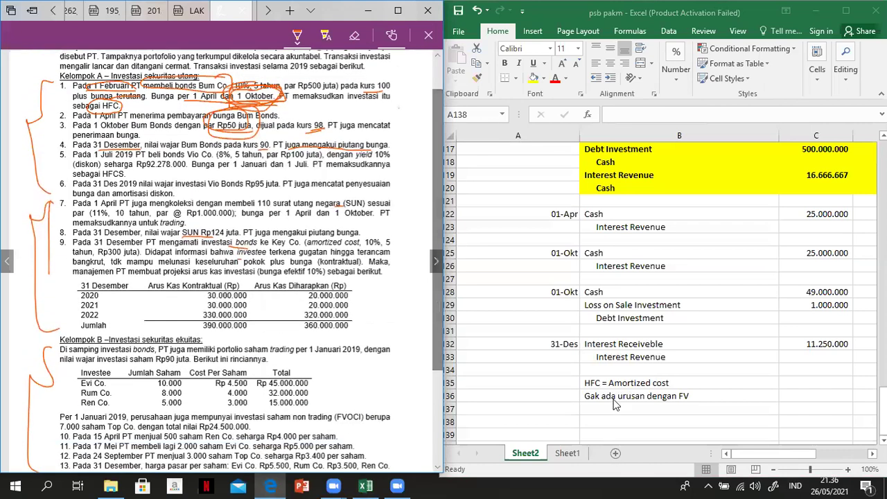
pyautogui.click(565, 417)
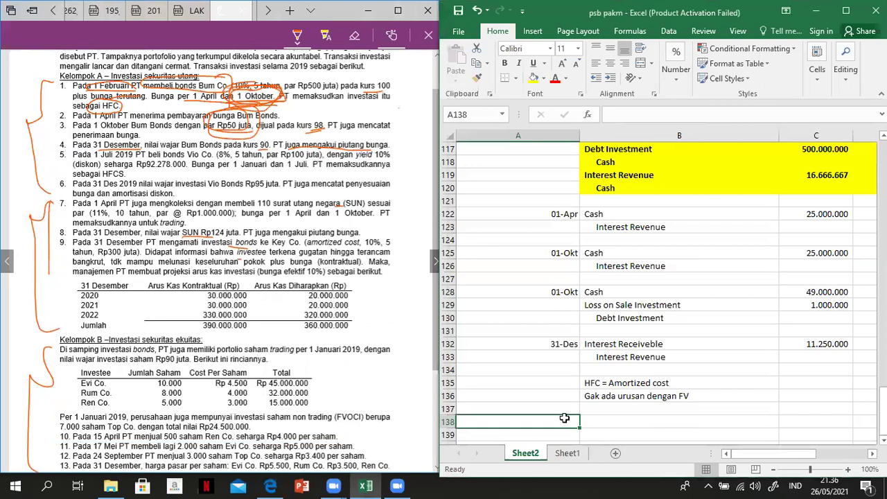
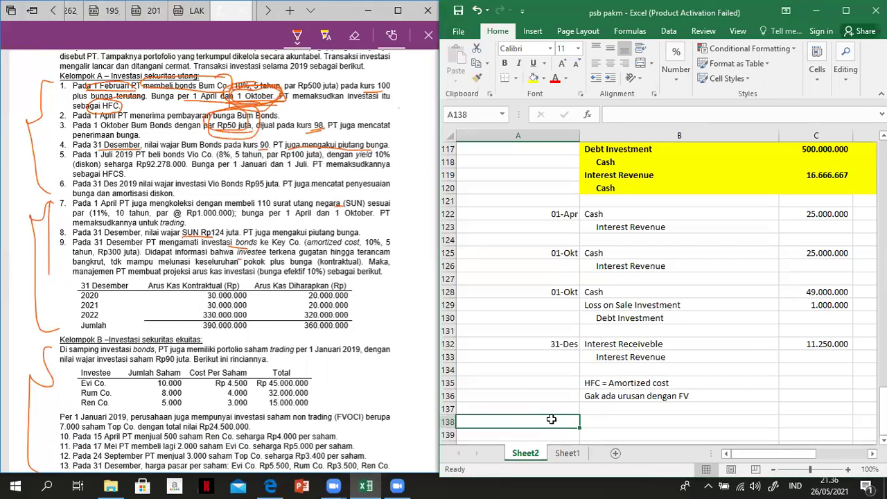
pyautogui.press('Down')
pyautogui.press('Up')
pyautogui.press('Up')
pyautogui.press('Down')
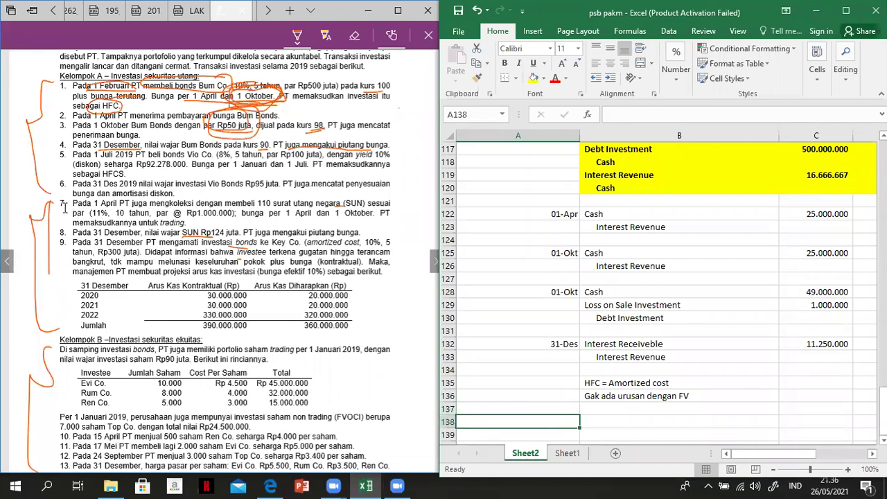
# Underline item 7's purchase date, the 110 surat utang negara, the 1 April and 1 Oktober interest dates, and "untuk trading".
pyautogui.click(90, 212)
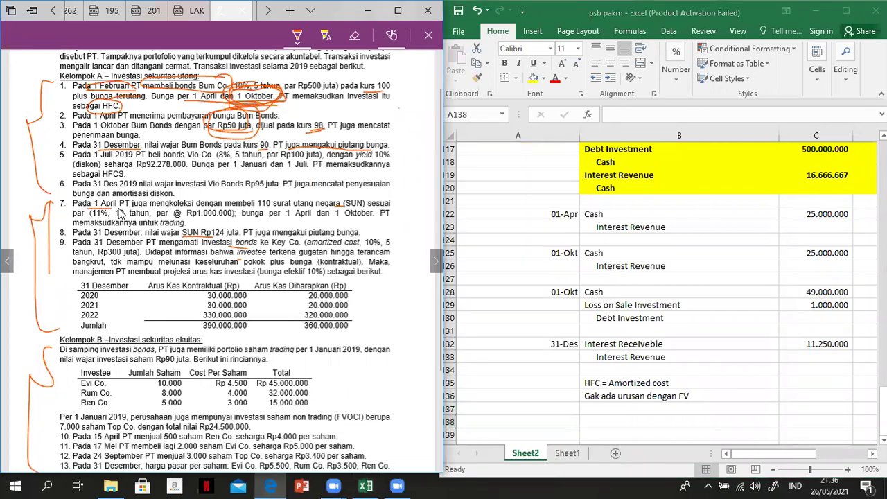
pyautogui.moveTo(256, 208); pyautogui.dragTo(318, 211)
pyautogui.moveTo(101, 207); pyautogui.dragTo(130, 206)
pyautogui.moveTo(287, 218); pyautogui.dragTo(372, 223)
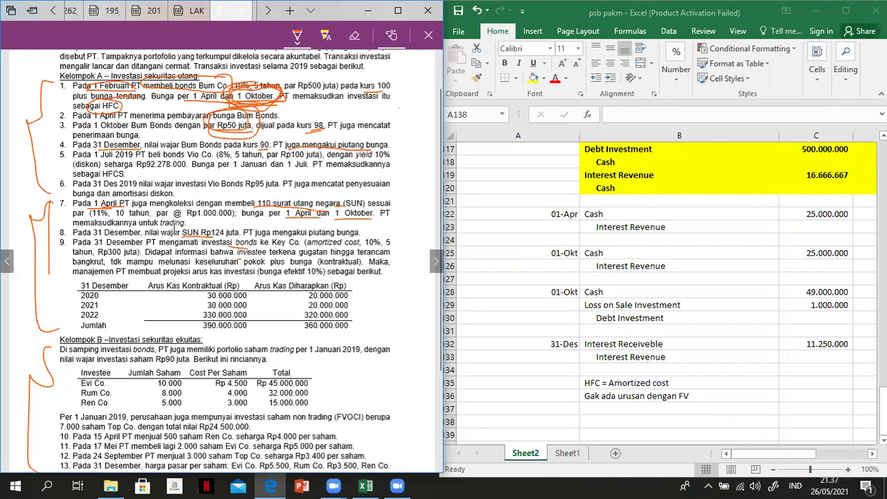
pyautogui.moveTo(147, 223); pyautogui.dragTo(204, 223)
# In Excel, start the item 7 purchase entry in row 138 dated 1 APR, with Debt Investment (Trading) and an indented Cash line below.
pyautogui.hotkey('alt', 'Tab')
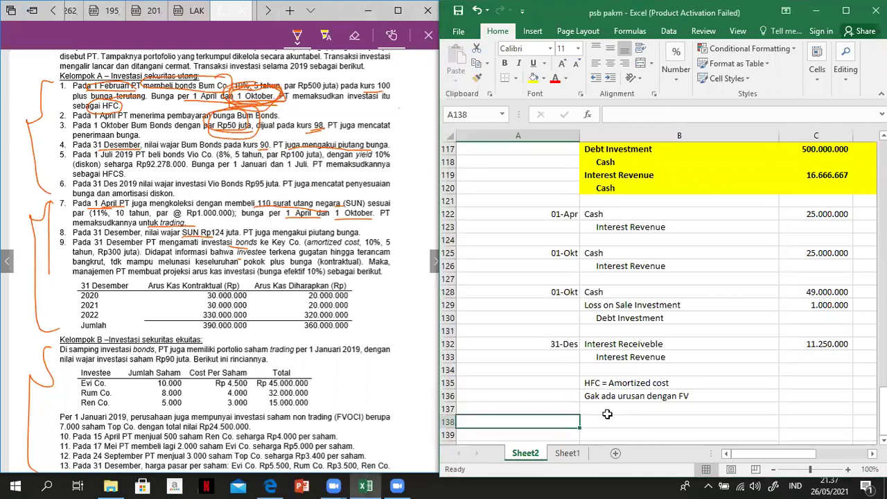
pyautogui.write('1 APR')
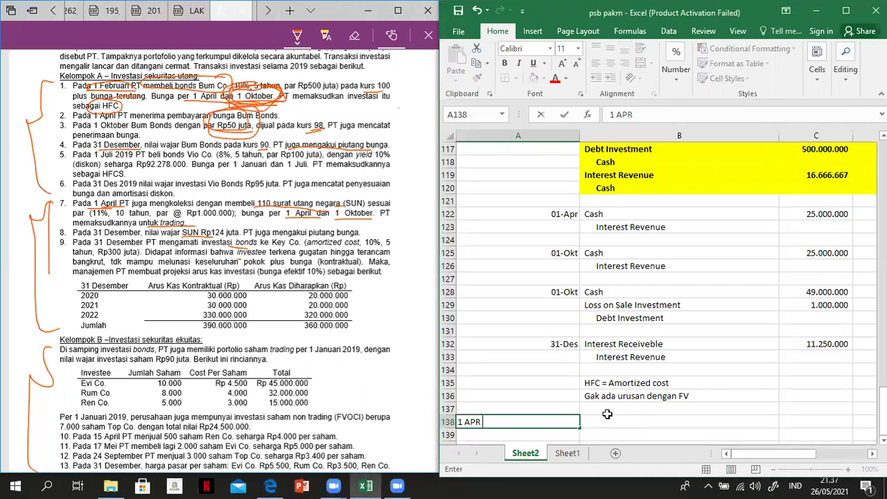
pyautogui.click(607, 416)
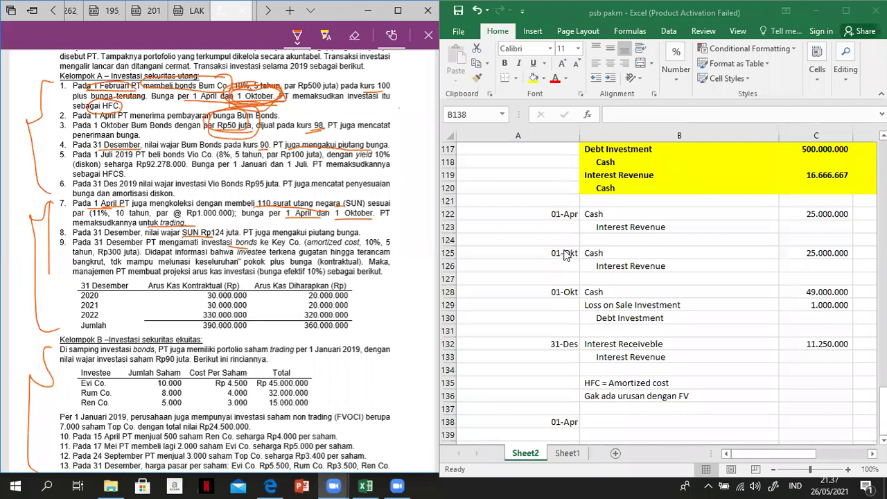
pyautogui.click(600, 417)
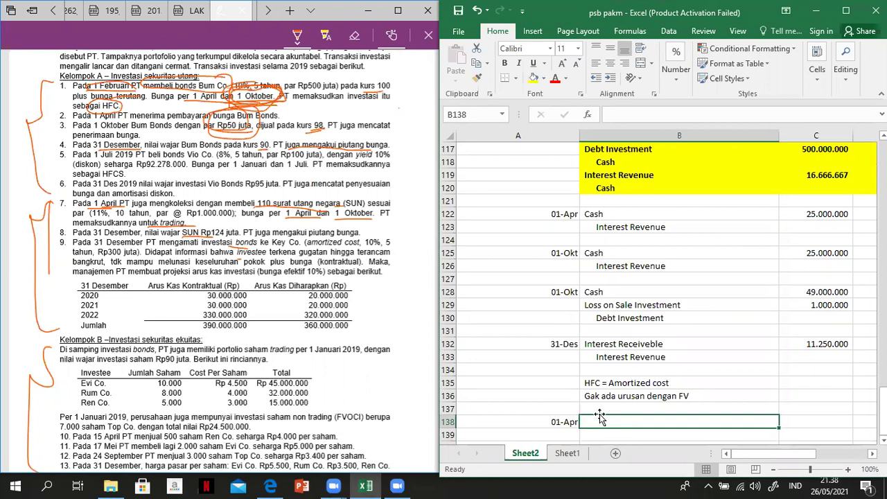
pyautogui.write('Debt Investment (Trading)')
pyautogui.press('Return')
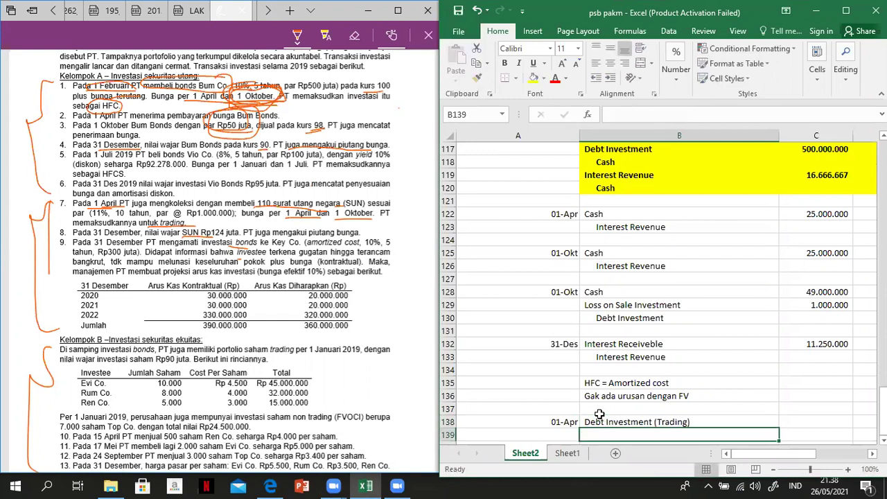
pyautogui.write('Cash')
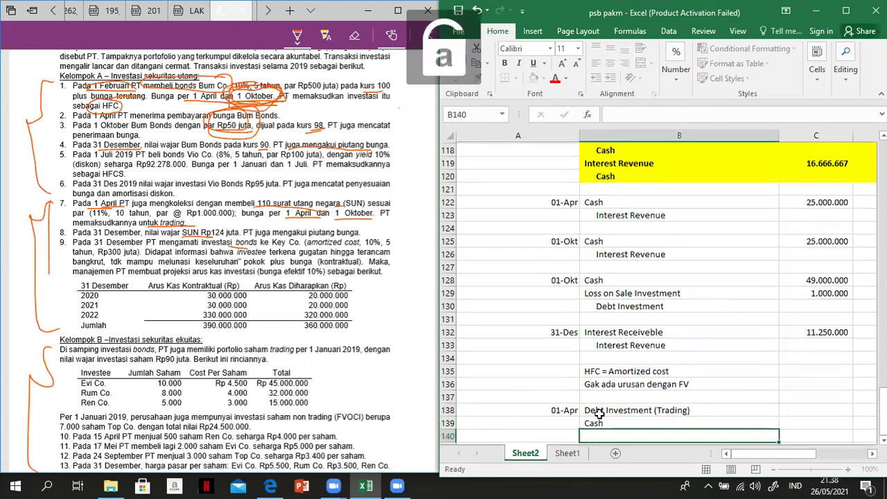
pyautogui.click(610, 79)
# Enter =110*1000000 as the Debt Investment (Trading) debit in C138 and link the Cash credit in D139 to it.
pyautogui.press('Tab')
pyautogui.press('Up')
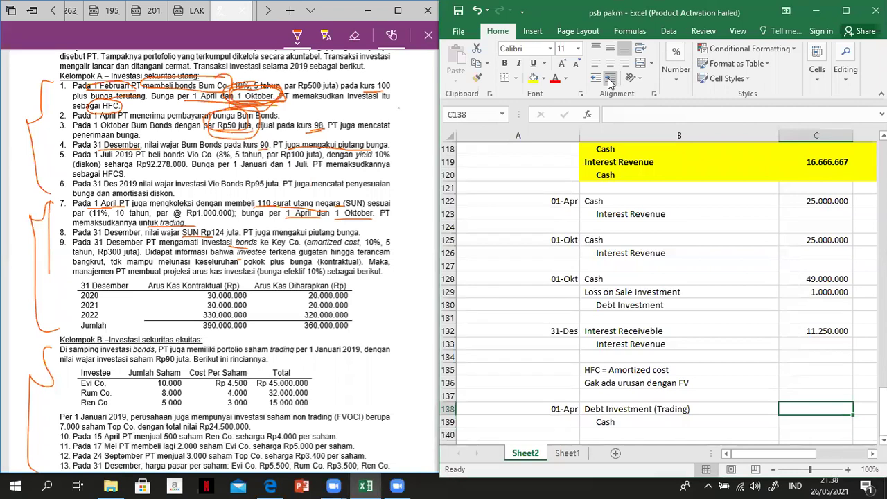
pyautogui.write('=1')
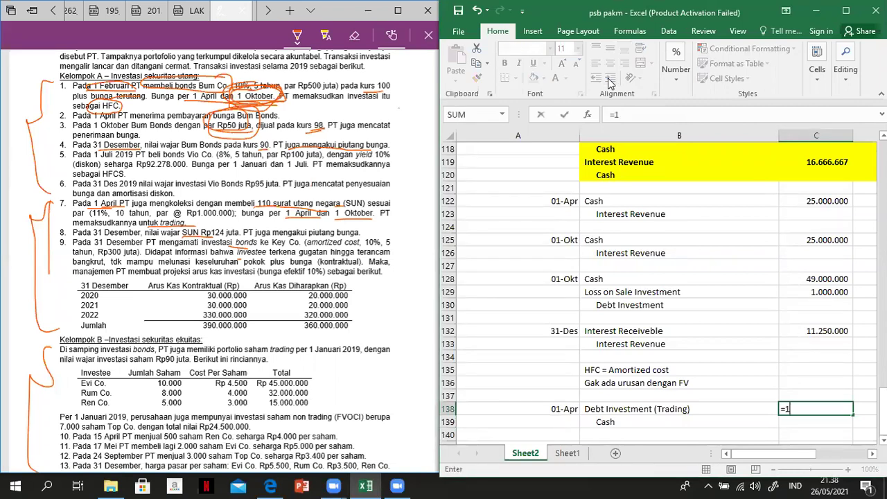
pyautogui.write('10*1000000')
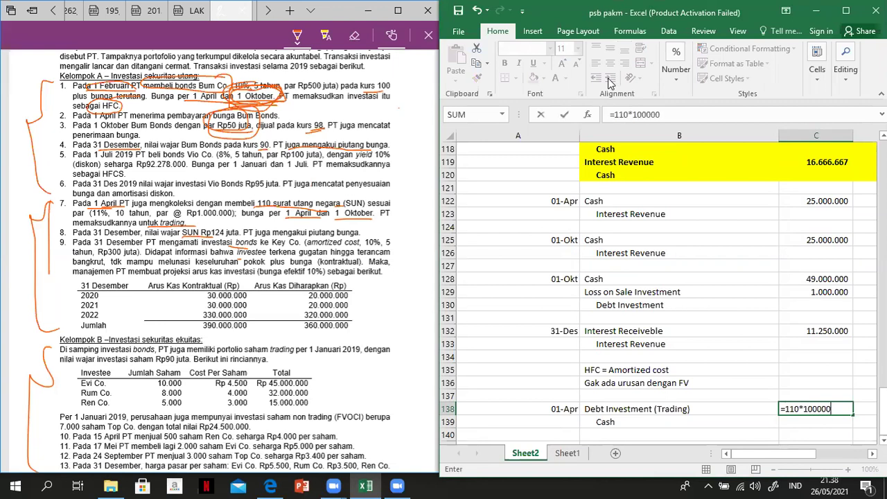
pyautogui.press('Return')
pyautogui.press('Right')
pyautogui.write('=')
pyautogui.press('Left')
pyautogui.press('Up')
pyautogui.press('Return')
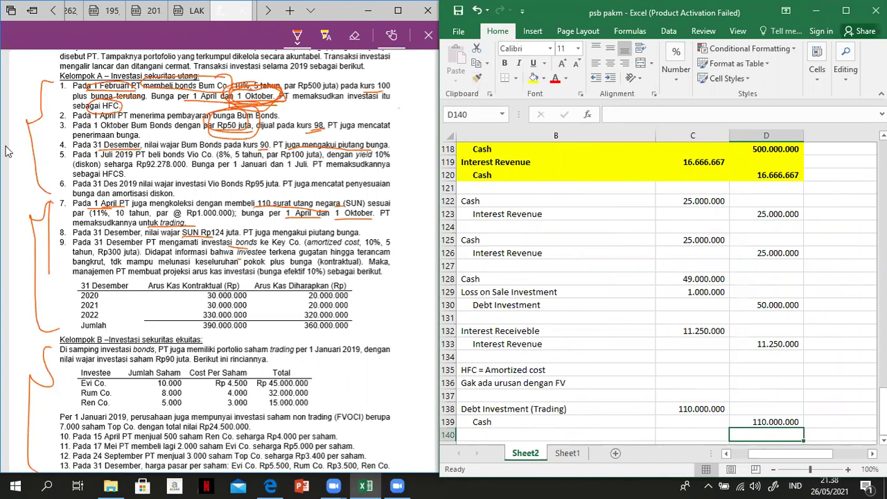
# Draw a margin bracket beside items 5–6 on the question sheet and label the new entry "Ini Nomor 7 dulu" in A137.
pyautogui.click(53, 154)
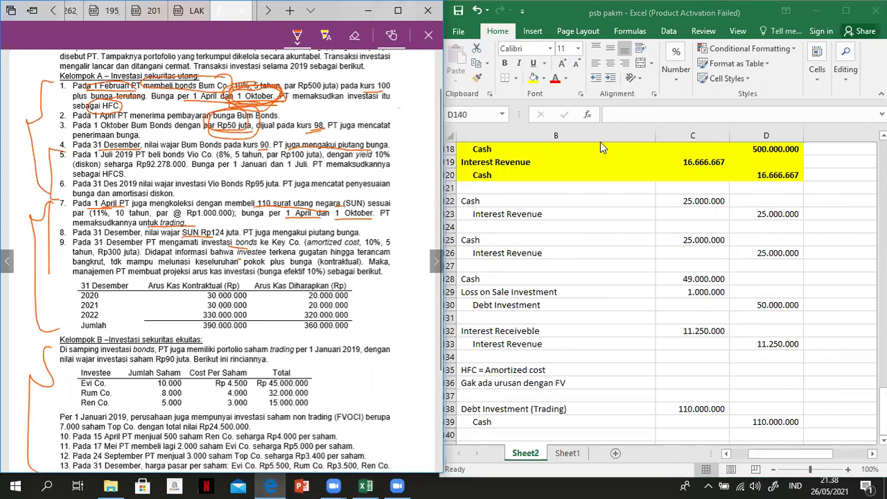
pyautogui.click(517, 409)
pyautogui.press('Left')
pyautogui.press('Down')
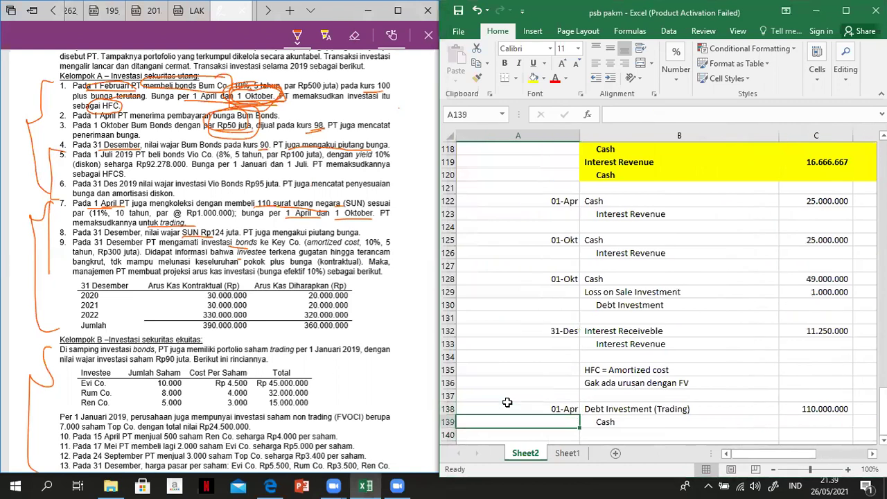
pyautogui.press('Down')
pyautogui.press('Down')
pyautogui.press('Up')
pyautogui.press('Up')
pyautogui.press('Up')
pyautogui.press('Up')
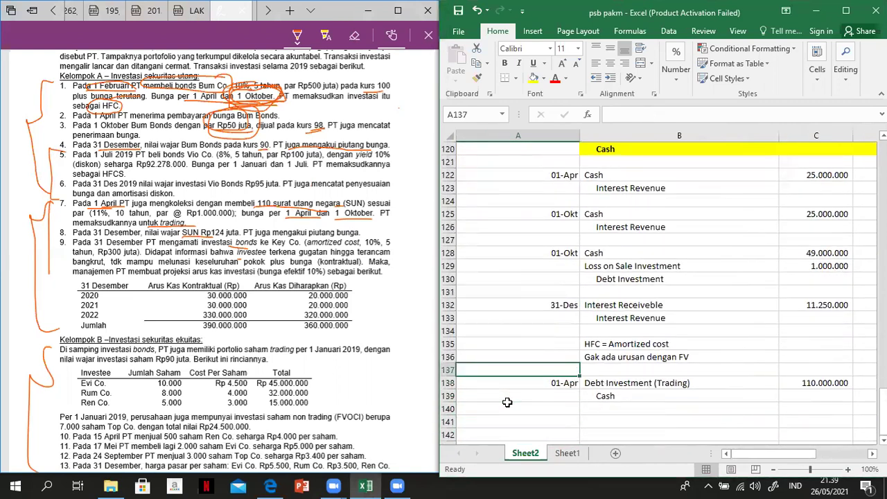
pyautogui.write('Ini N')
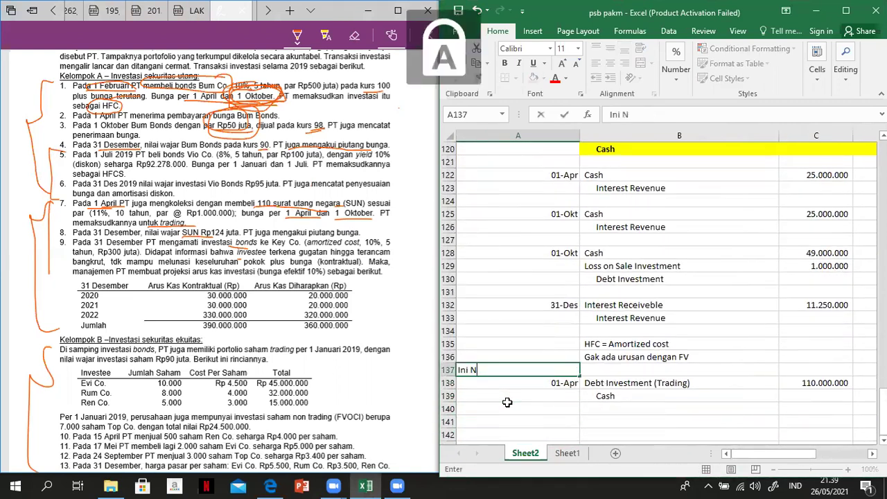
pyautogui.write('omor 7 dulu')
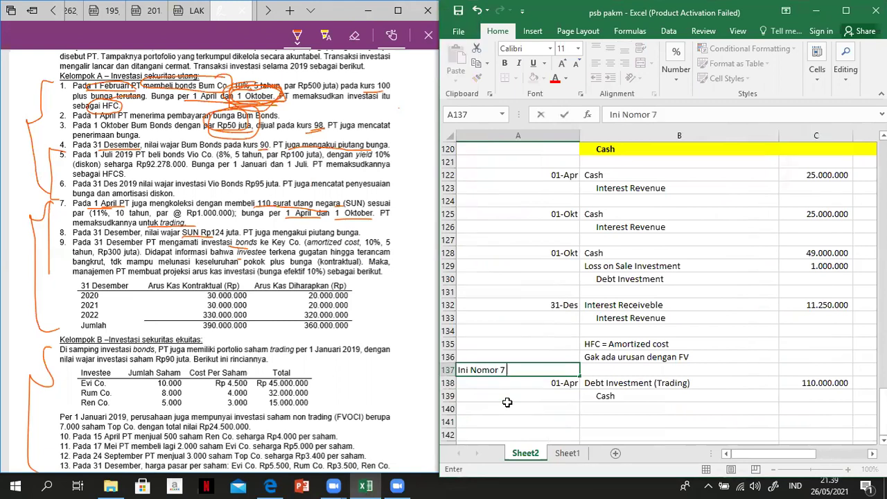
pyautogui.press('Return')
pyautogui.press('Down')
pyautogui.press('Down')
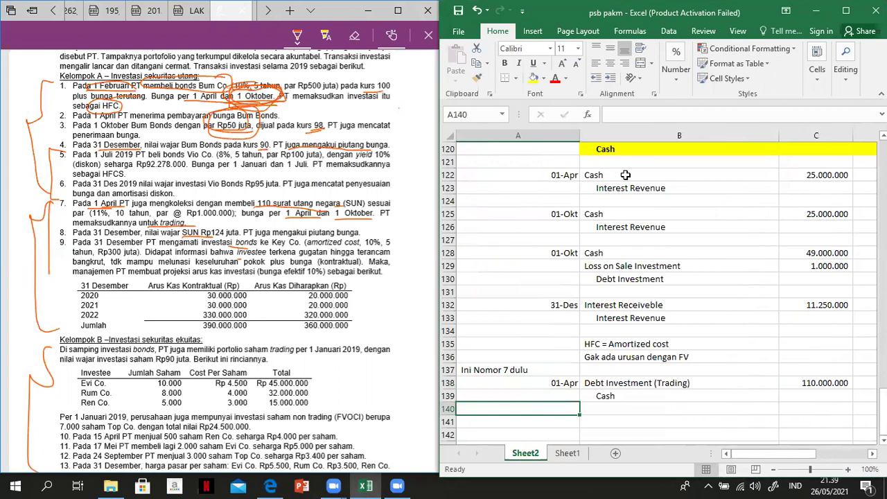
# Enter the date 1 okt in A141 and mark around the 1 Oktober interest date in item 7.
pyautogui.click(546, 426)
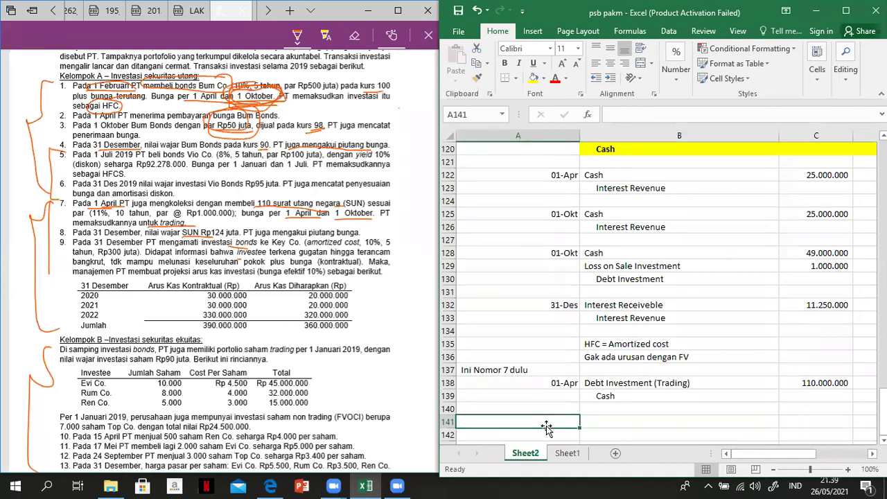
pyautogui.write('1-okt')
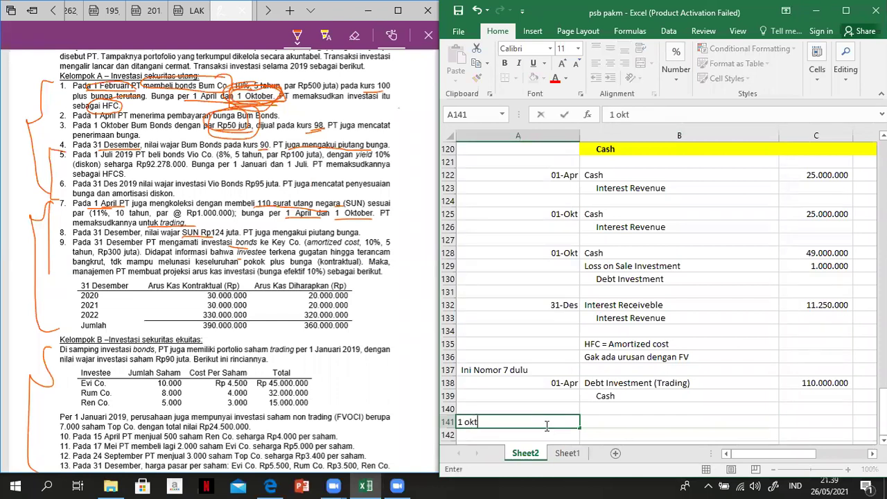
pyautogui.press('Tab')
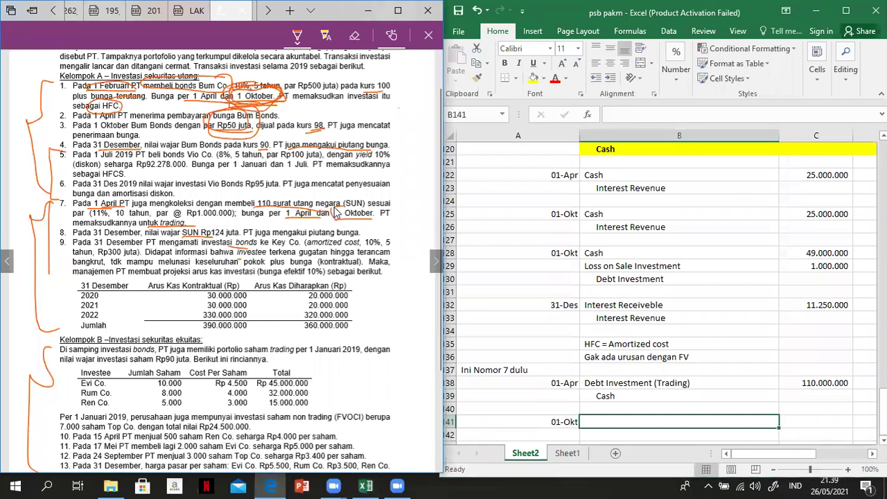
pyautogui.moveTo(341, 207); pyautogui.dragTo(340, 211)
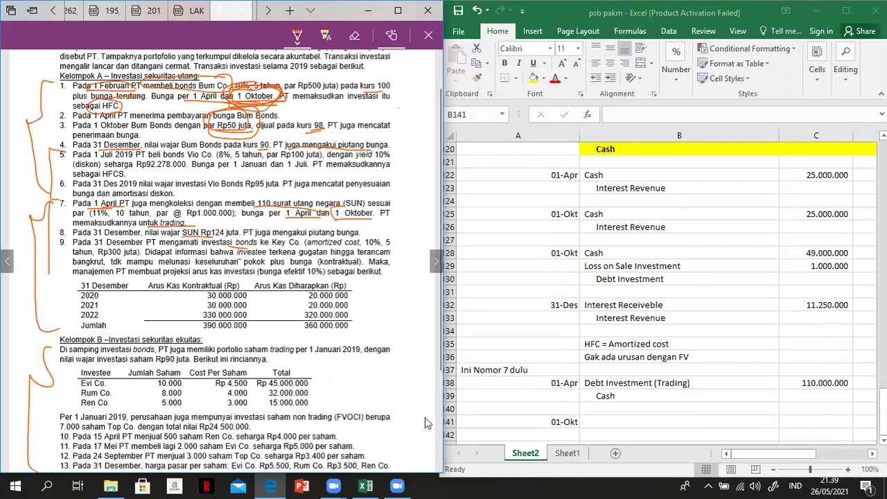
# Enter Cash in B141 and Interest Revenue in B142 for the October entry, indenting the Interest Revenue line.
pyautogui.click(610, 420)
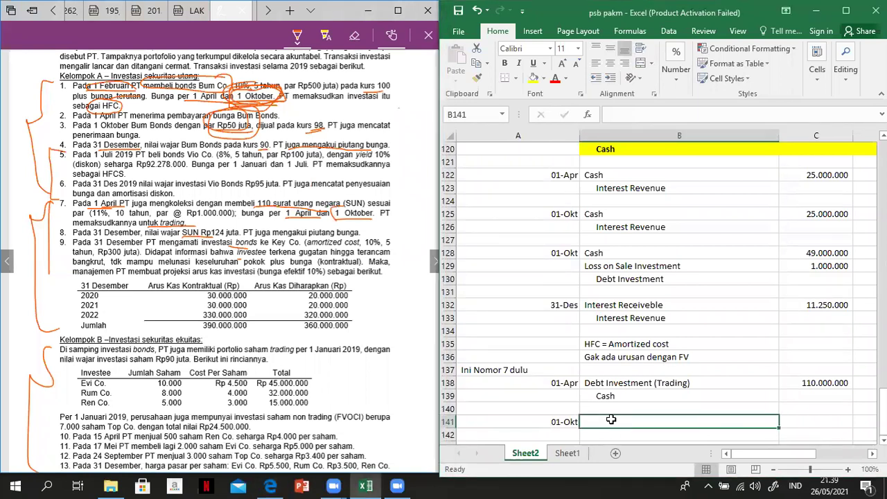
pyautogui.write('Cash')
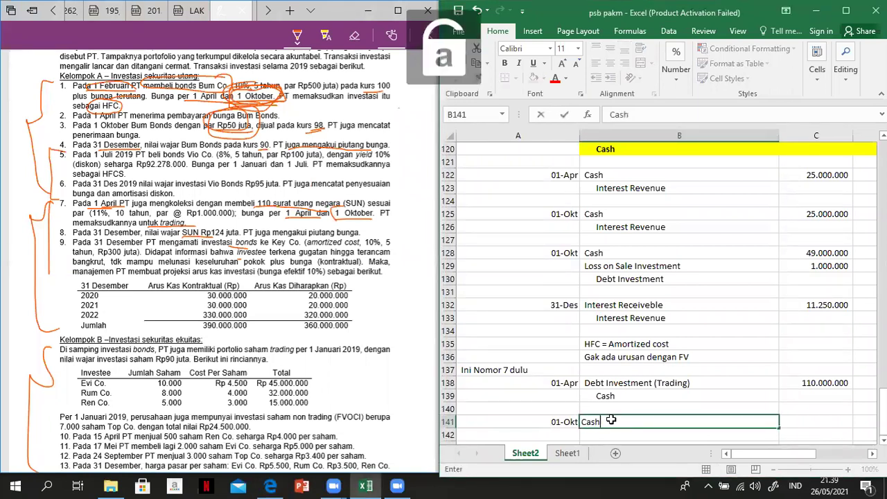
pyautogui.press('Return')
pyautogui.write('Inter')
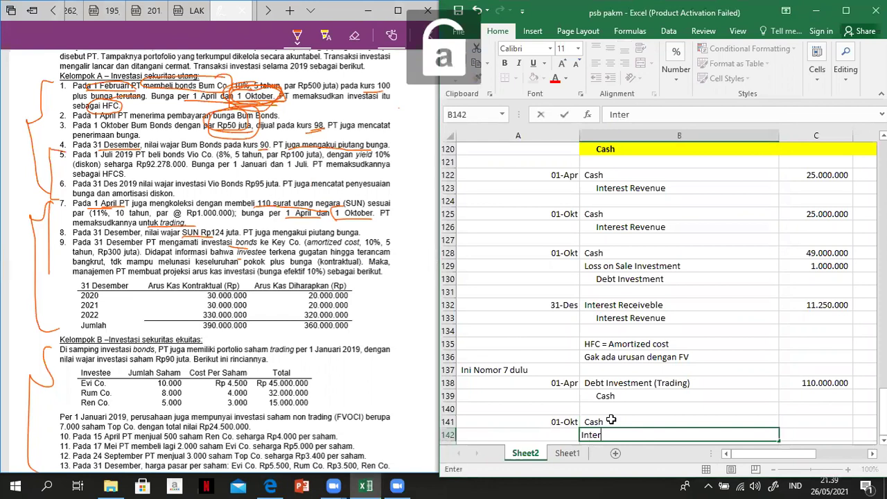
pyautogui.write('est Revenue')
pyautogui.press('Return')
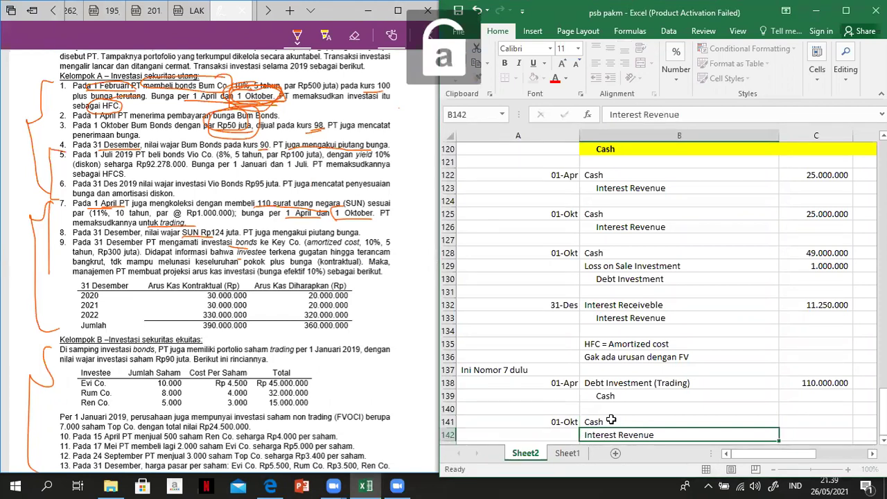
pyautogui.click(651, 420)
pyautogui.click(614, 80)
# Enter =11%*C138 as the October Cash debit in C141 and link the Interest Revenue credit in D142 to C141.
pyautogui.press('Right')
pyautogui.press('Up')
pyautogui.write('=')
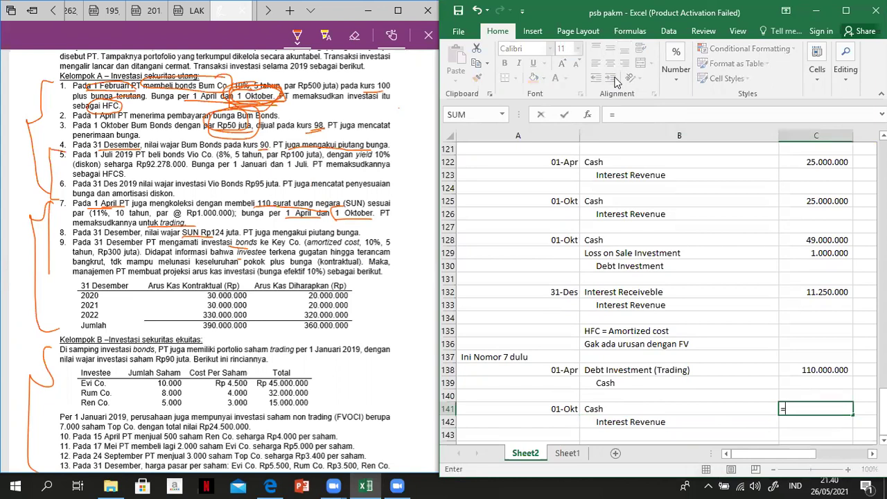
pyautogui.write('11%*')
pyautogui.press('Up')
pyautogui.press('Up')
pyautogui.press('Up')
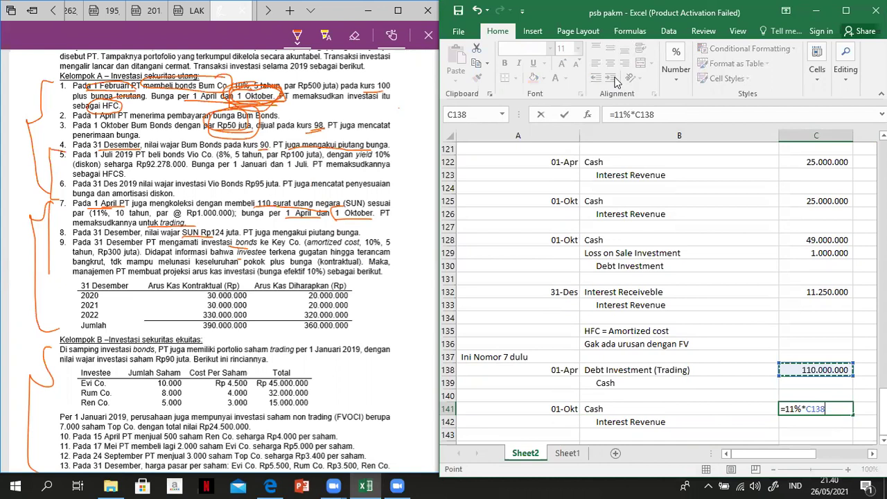
pyautogui.press('Return')
pyautogui.press('Right')
pyautogui.write('=')
pyautogui.press('Left')
pyautogui.press('Up')
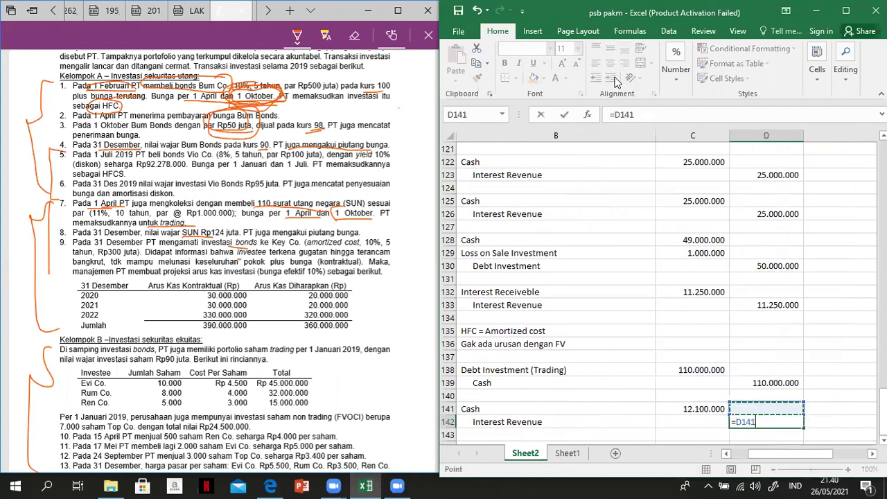
pyautogui.press('Return')
pyautogui.press('Left')
pyautogui.press('Up')
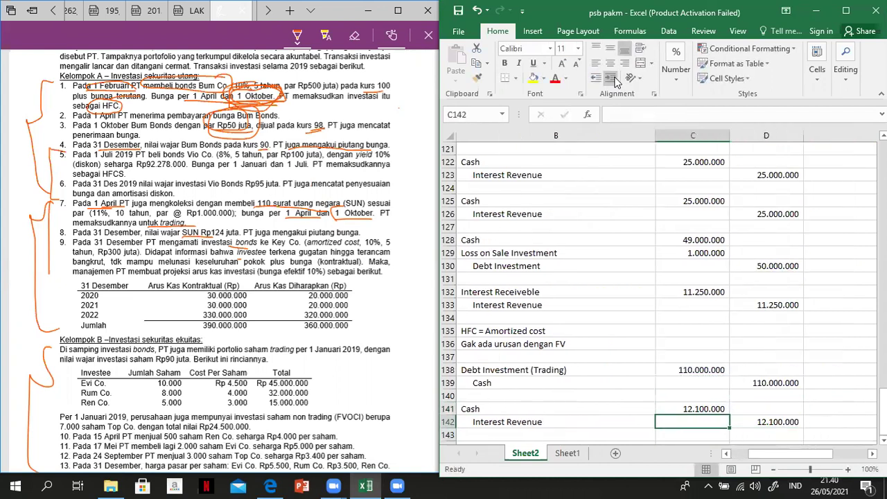
# Change the rate in C141 to the half-year interest rate so the formula is =5,5%*C138.
pyautogui.click(673, 408)
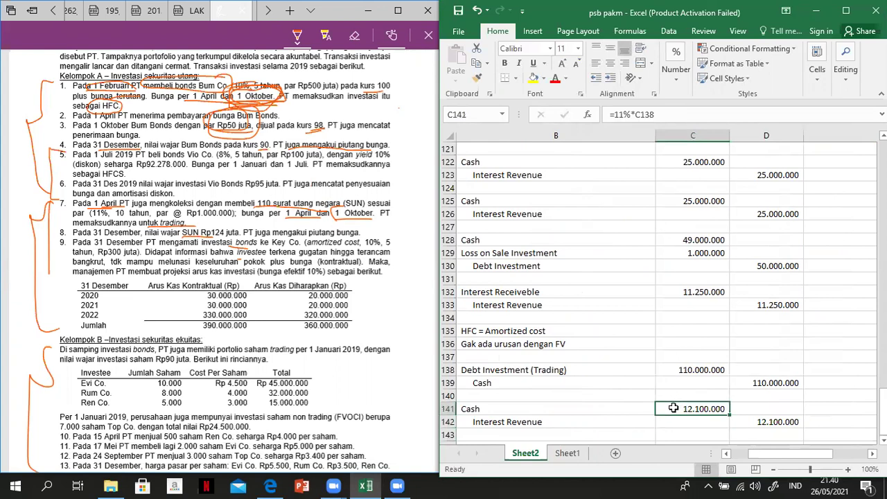
pyautogui.click(625, 113)
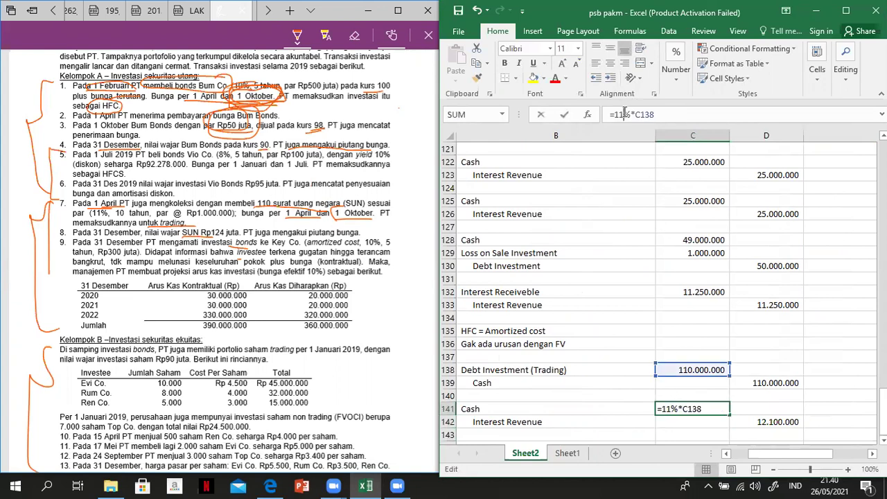
pyautogui.press('BackSpace')
pyautogui.press('BackSpace')
pyautogui.write('5,5')
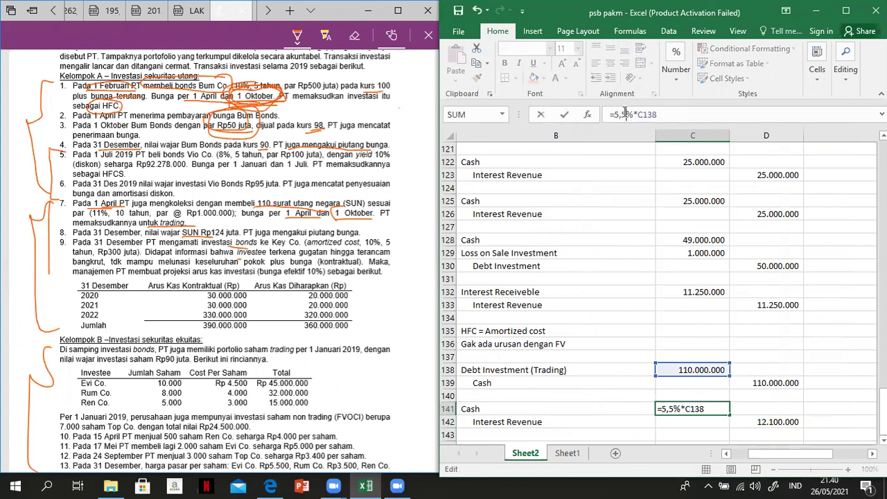
pyautogui.press('Return')
# Start the year-end interest entry in row 144, dated 31 des, with Interest Receivable as the debit account.
pyautogui.press('Home')
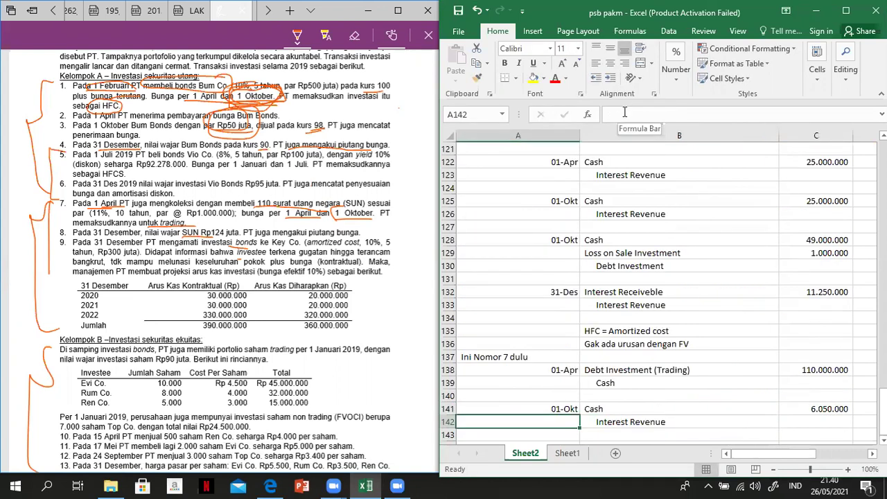
pyautogui.press('Down')
pyautogui.press('Down')
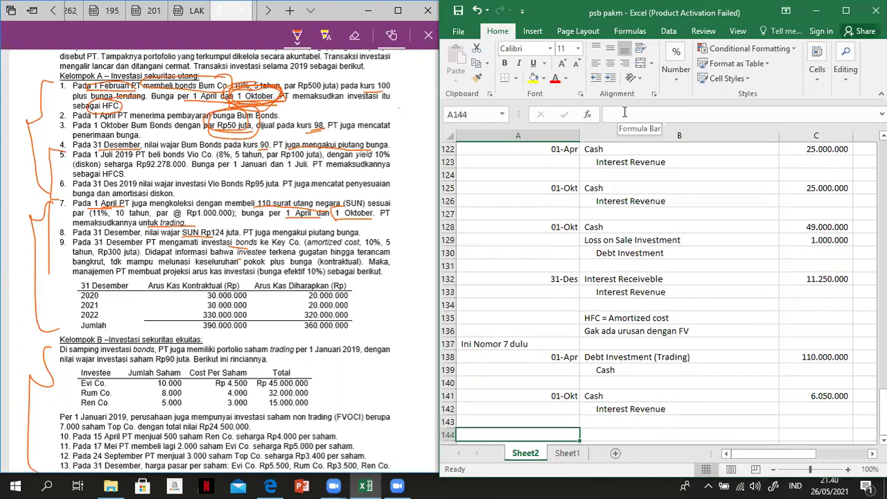
pyautogui.write('31 des')
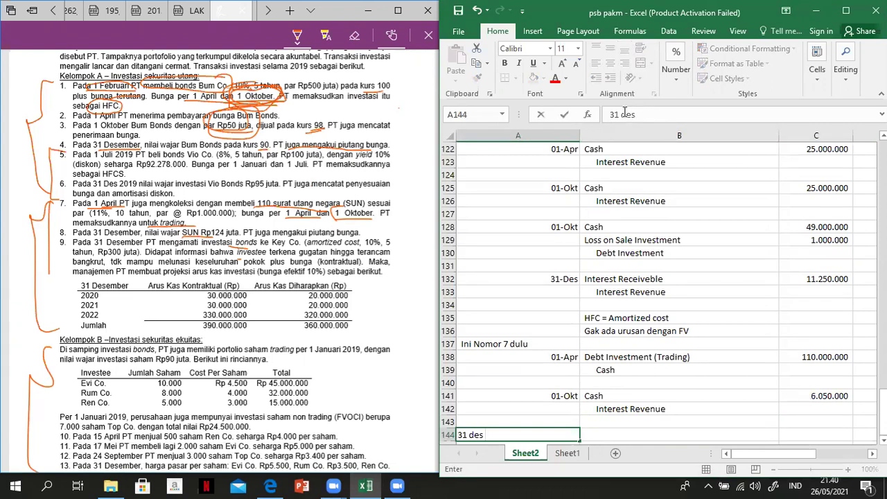
pyautogui.press('Tab')
pyautogui.write('C')
pyautogui.press('BackSpace')
pyautogui.press('capslock')
pyautogui.write('Intere')
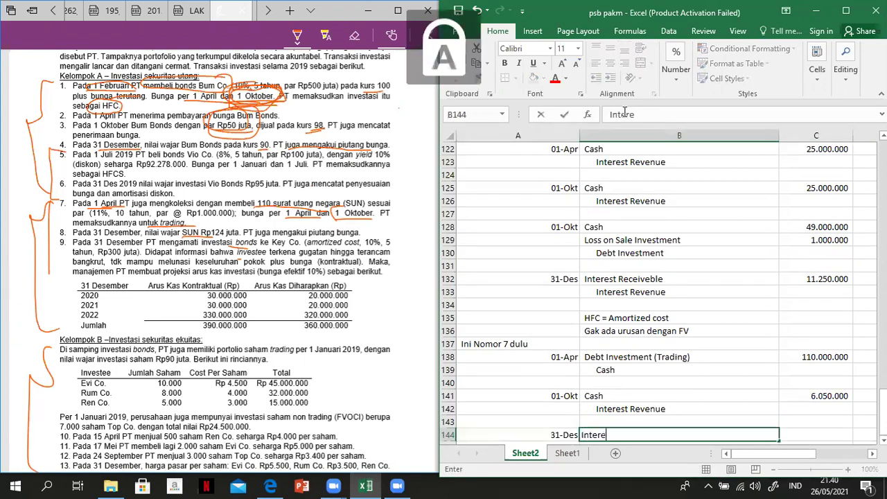
pyautogui.write('st Receivab')
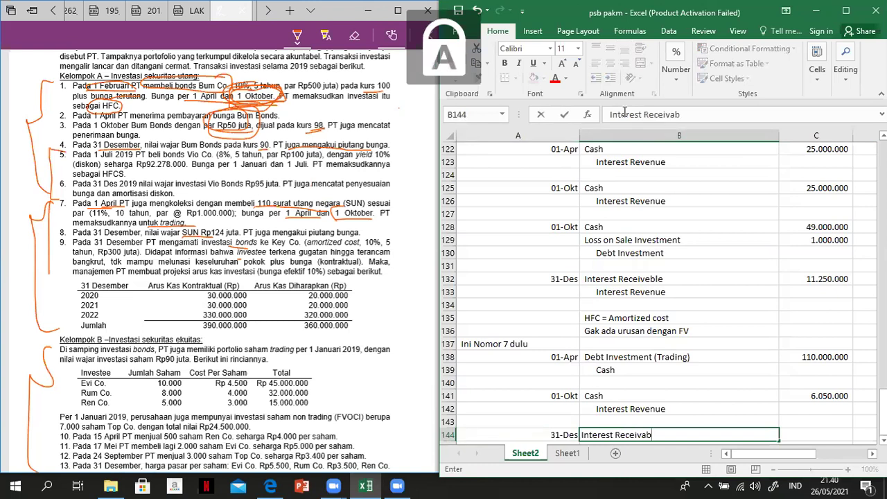